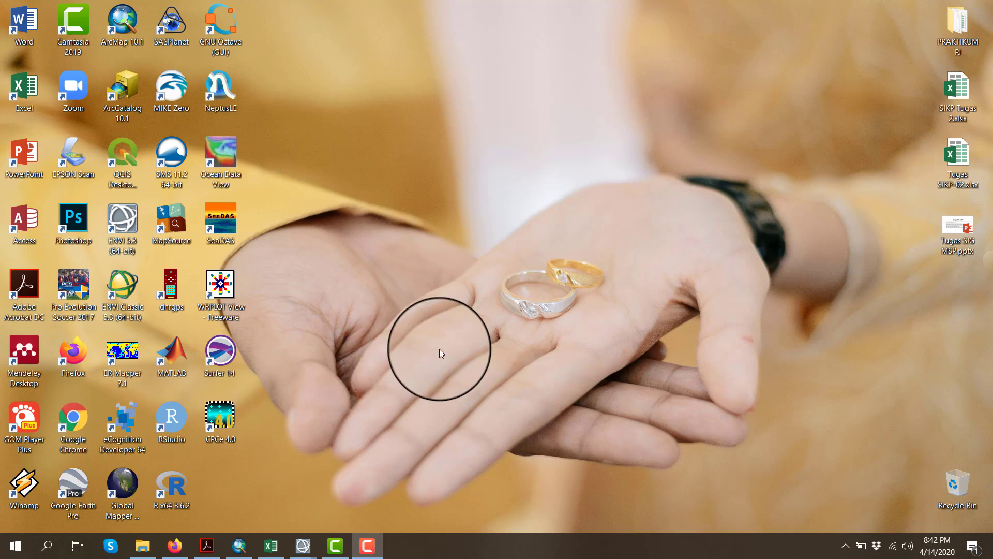
- Switch to Excel and look over the Perairan Dangkal, Perairan Dalam, Tanah and Vegetasi sheets of Titik_Stasiun.xls
{"action": "left_click", "coordinate": [269, 546]}
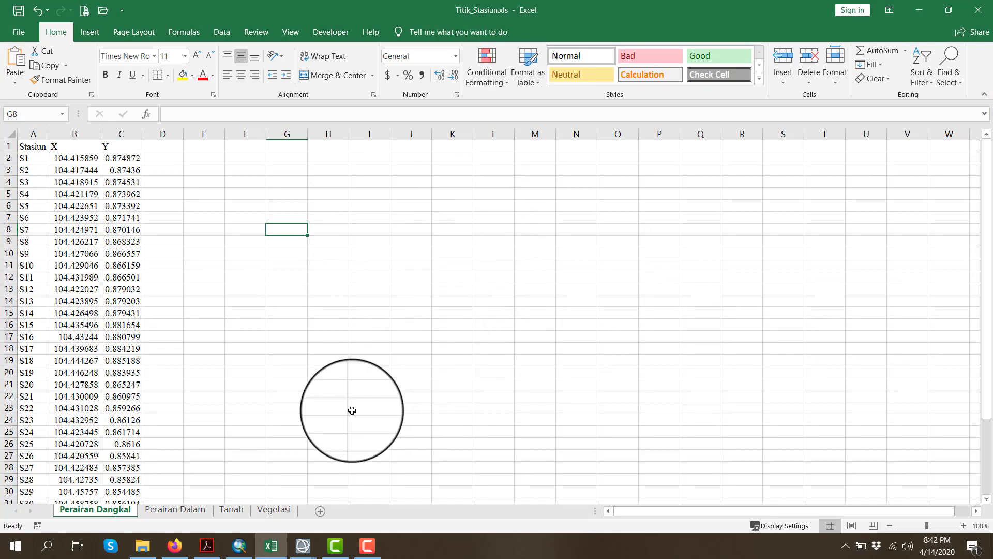
{"action": "left_click", "coordinate": [161, 509]}
{"action": "left_click", "coordinate": [231, 510]}
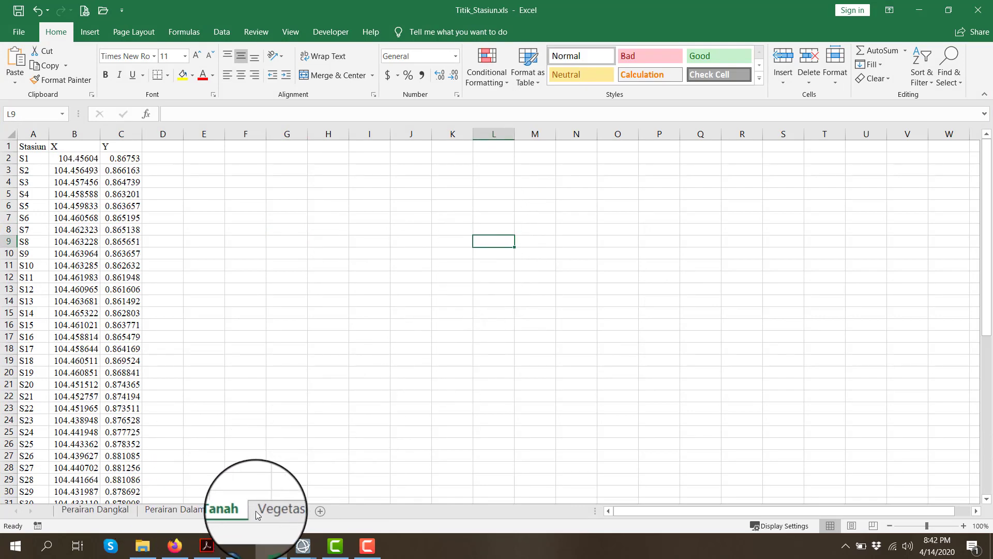
{"action": "left_click", "coordinate": [274, 510]}
{"action": "left_click", "coordinate": [114, 511]}
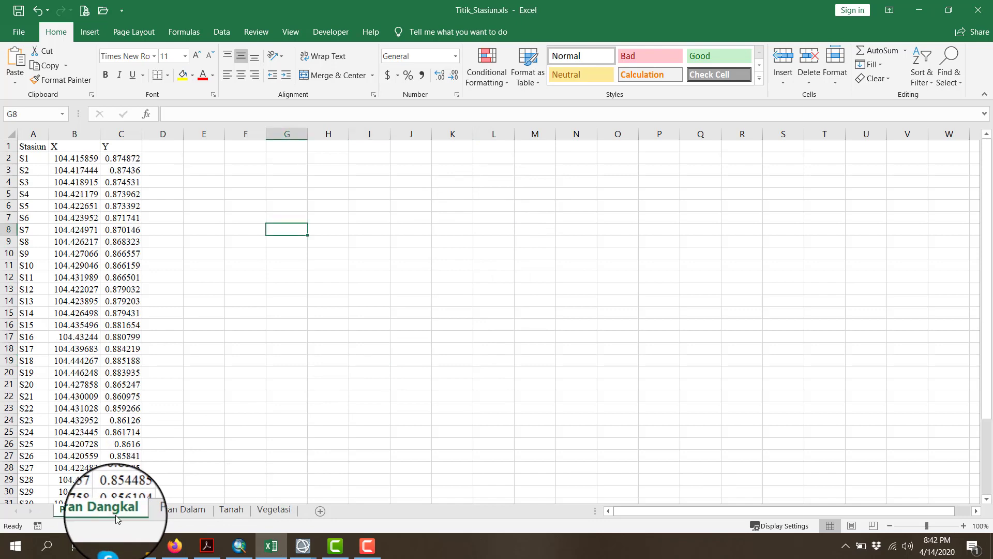
{"action": "left_click", "coordinate": [166, 511]}
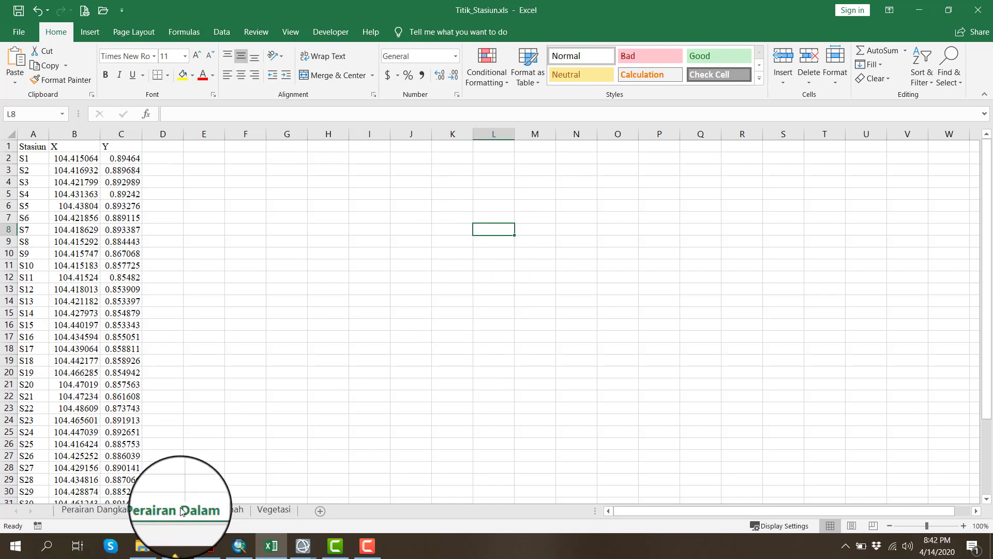
{"action": "left_click", "coordinate": [231, 510]}
{"action": "left_click", "coordinate": [266, 510]}
{"action": "left_click", "coordinate": [298, 348]}
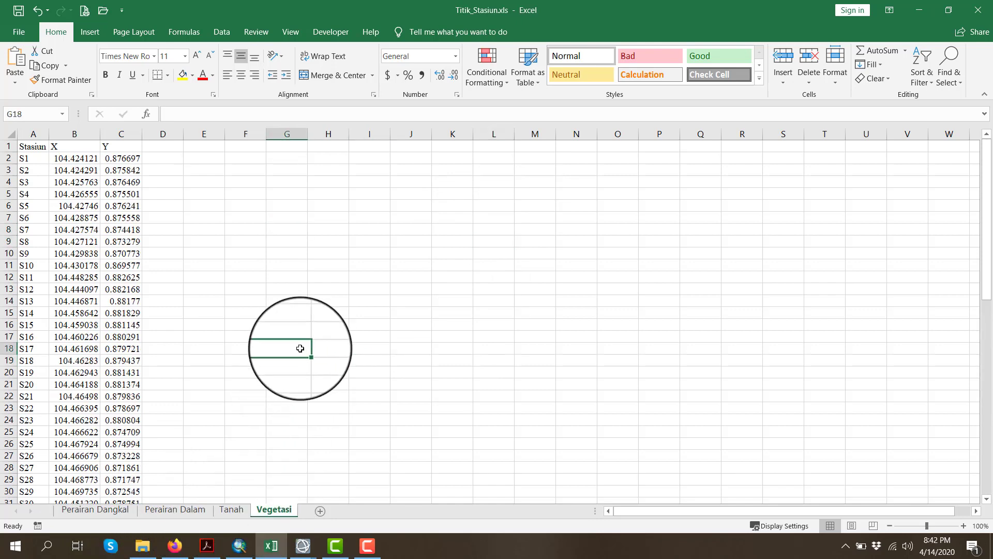
- Check the file type chosen for saving Titik_Stasiun.xls among the available formats, and return to the workbook without saving
{"action": "left_click", "coordinate": [31, 33]}
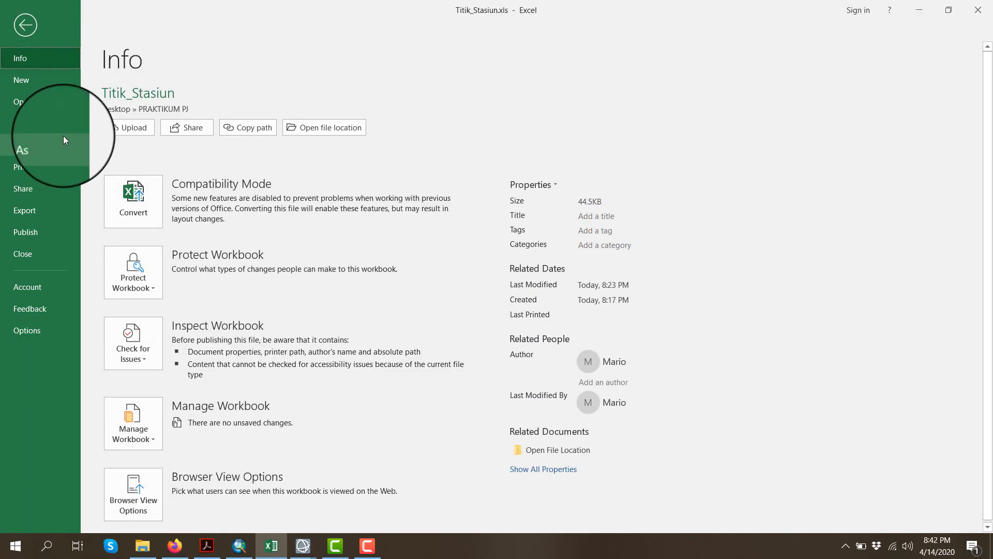
{"action": "left_click", "coordinate": [45, 147]}
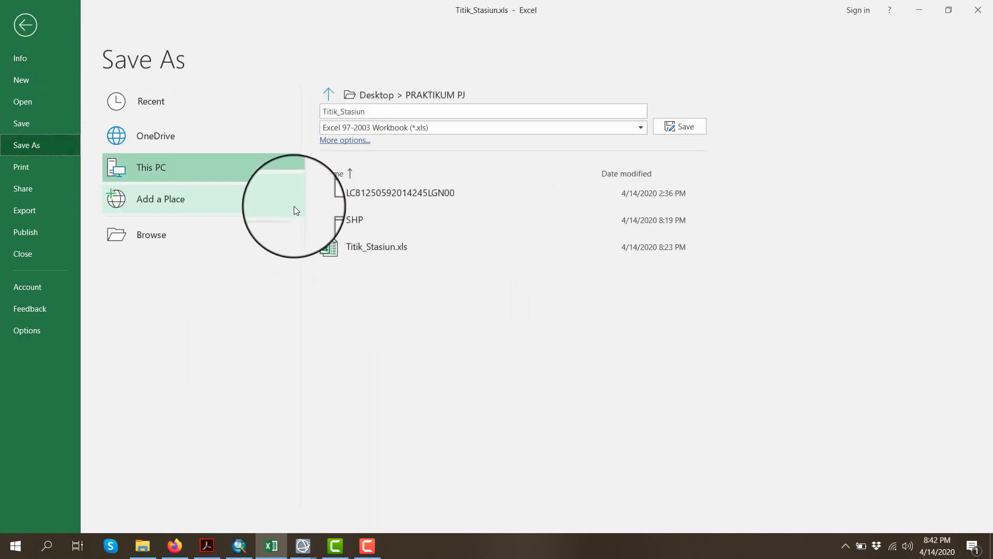
{"action": "left_click", "coordinate": [212, 236]}
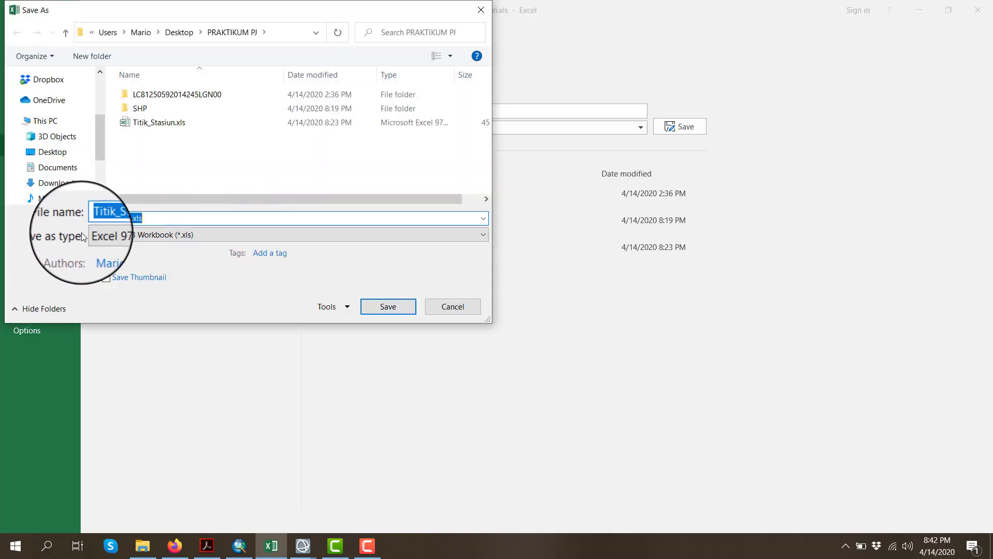
{"action": "left_click", "coordinate": [112, 235]}
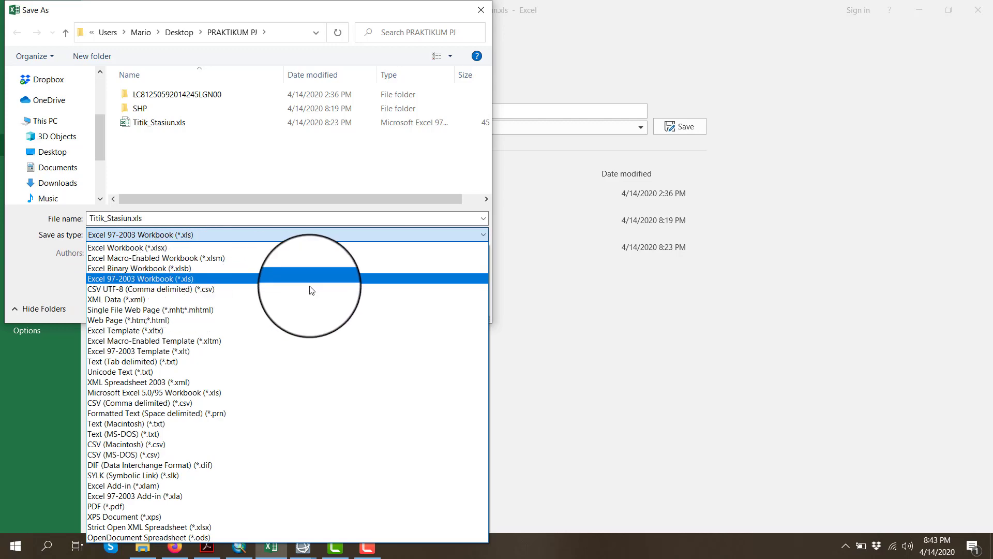
{"action": "left_click", "coordinate": [513, 295]}
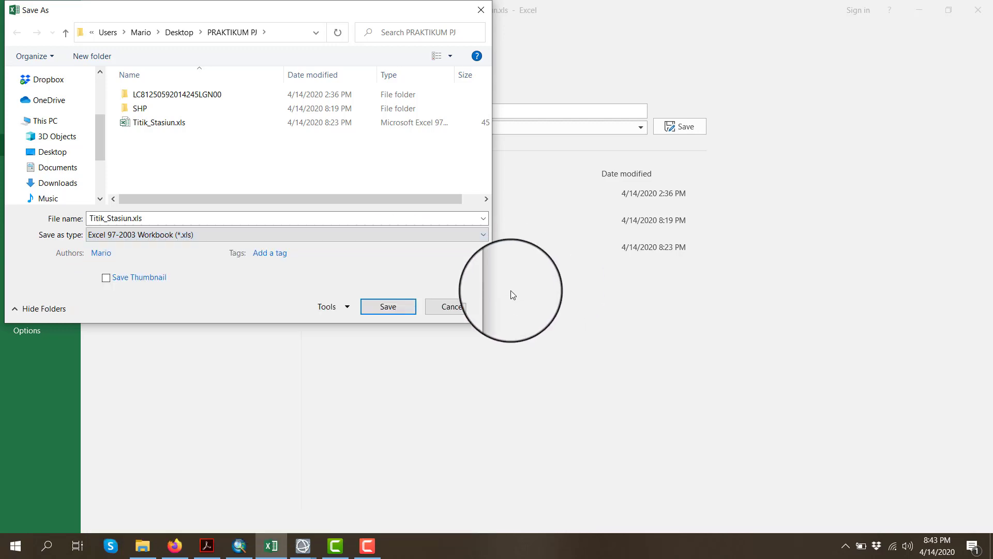
{"action": "left_click", "coordinate": [480, 10]}
{"action": "left_click", "coordinate": [14, 26]}
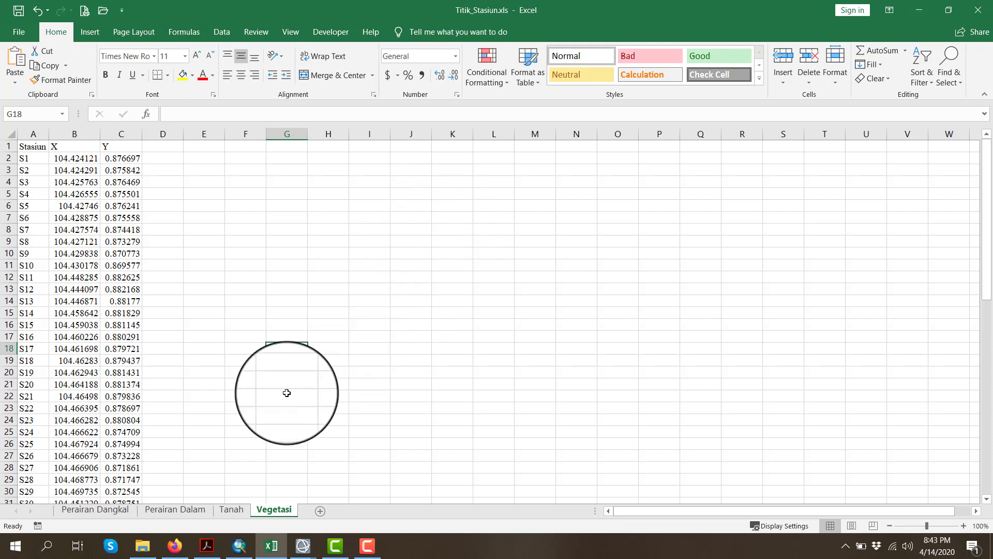
- Examine the decimal notation of the X and Y station coordinates on the Perairan Dangkal sheet
{"action": "left_click", "coordinate": [86, 519]}
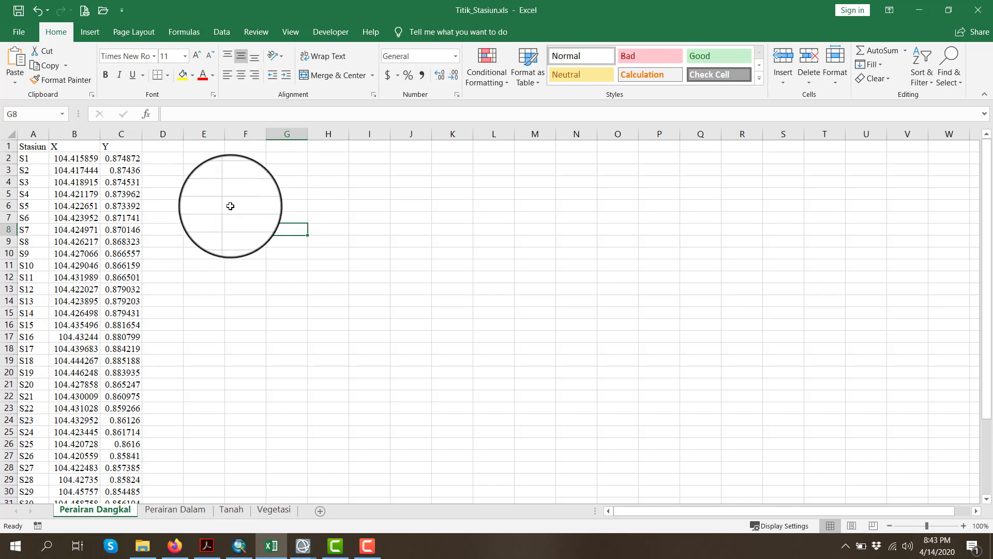
{"action": "left_click", "coordinate": [75, 158]}
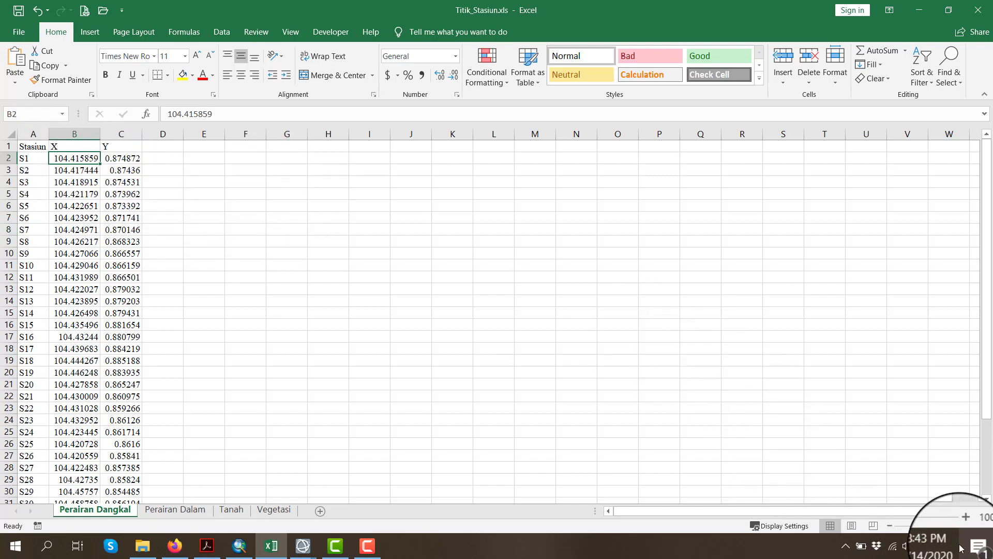
{"action": "left_click", "coordinate": [963, 526]}
{"action": "left_click", "coordinate": [963, 526]}
{"action": "left_click", "coordinate": [963, 526]}
{"action": "left_click", "coordinate": [963, 526]}
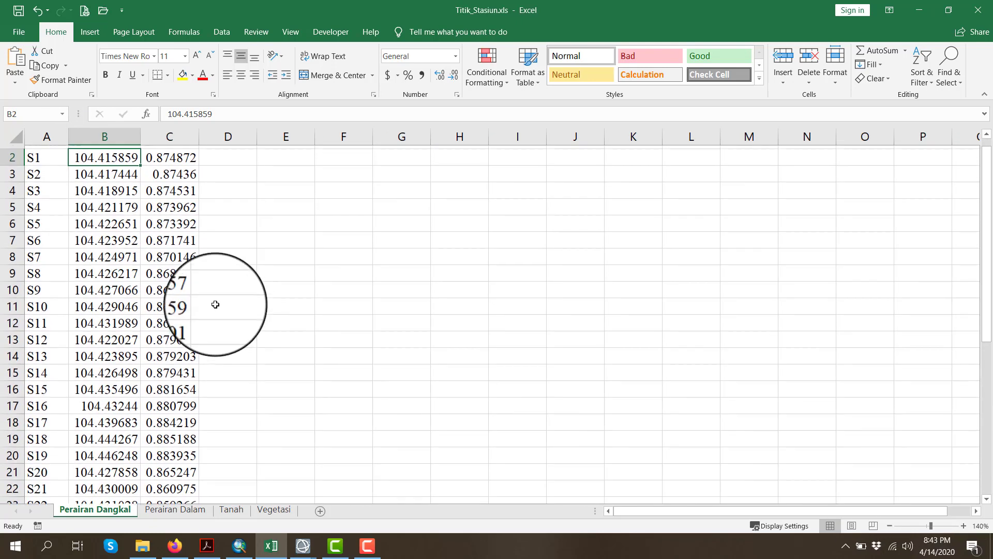
{"action": "scroll", "coordinate": [215, 304], "scroll_direction": "up", "scroll_amount": 1}
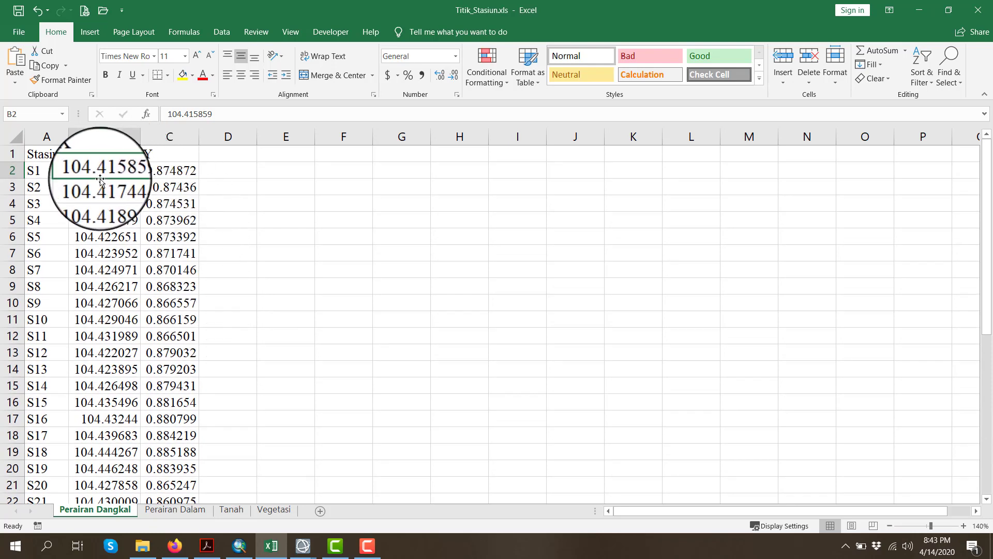
{"action": "left_click", "coordinate": [176, 191]}
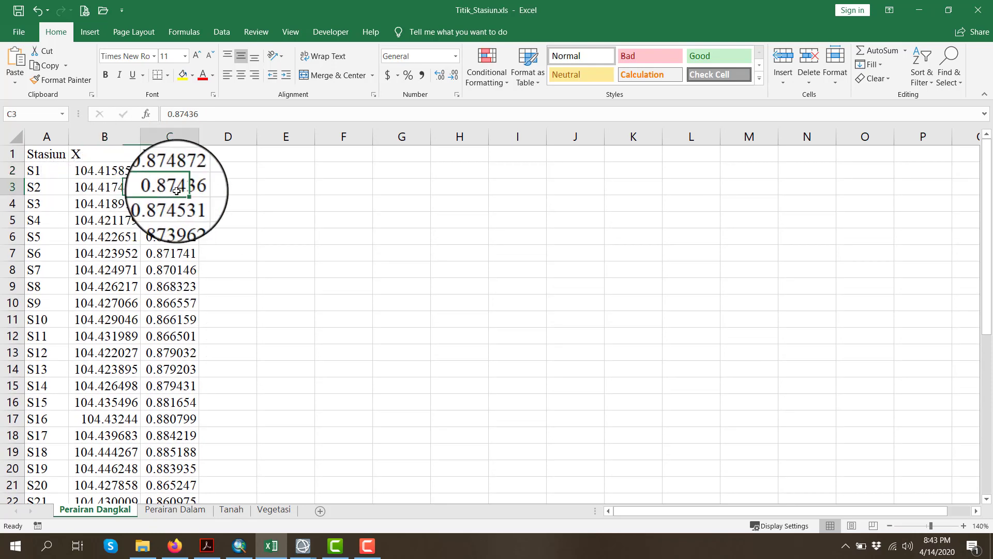
{"action": "left_click", "coordinate": [105, 187]}
{"action": "left_click", "coordinate": [105, 202]}
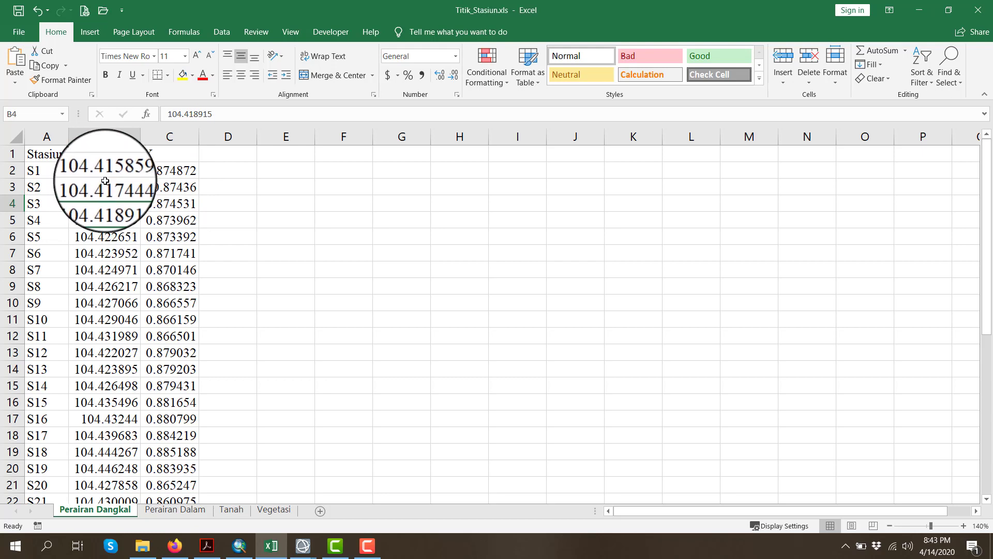
{"action": "left_click", "coordinate": [384, 189]}
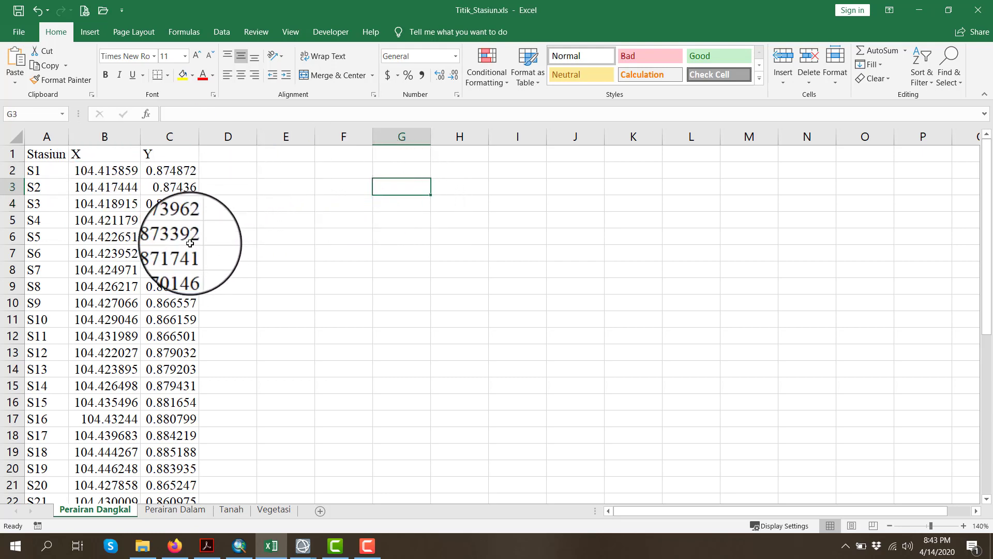
{"action": "left_click", "coordinate": [207, 206]}
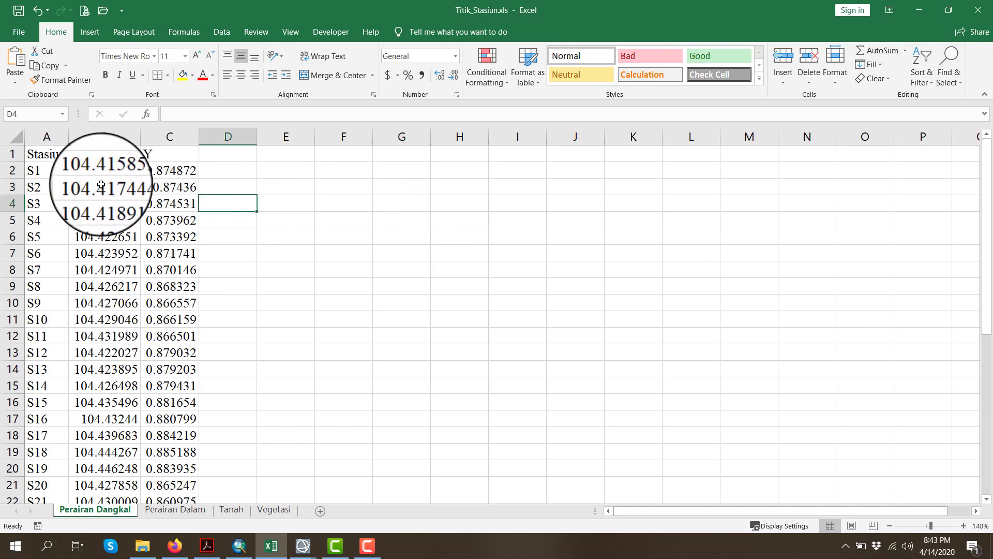
{"action": "left_click", "coordinate": [106, 170]}
{"action": "left_click", "coordinate": [106, 236]}
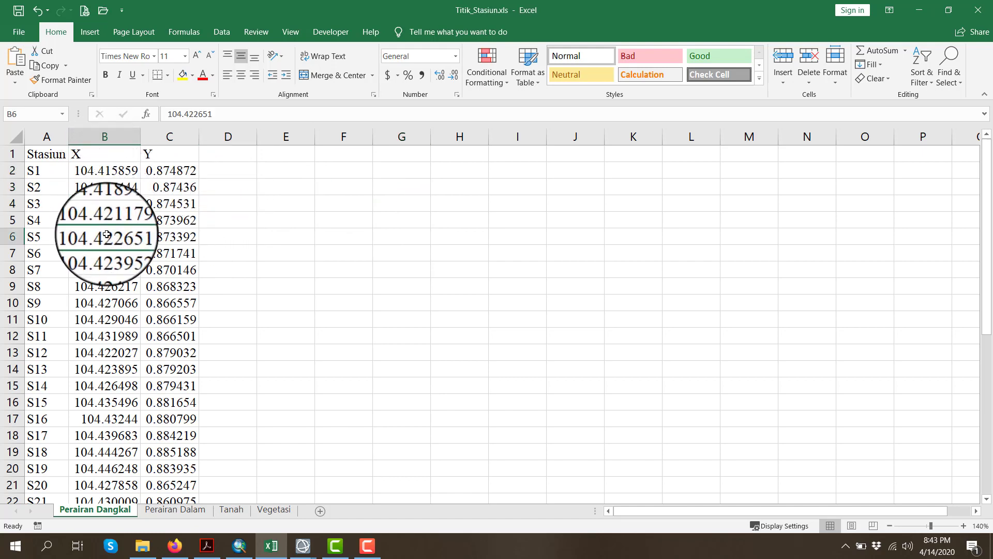
{"action": "left_click", "coordinate": [171, 220]}
{"action": "left_click", "coordinate": [105, 180]}
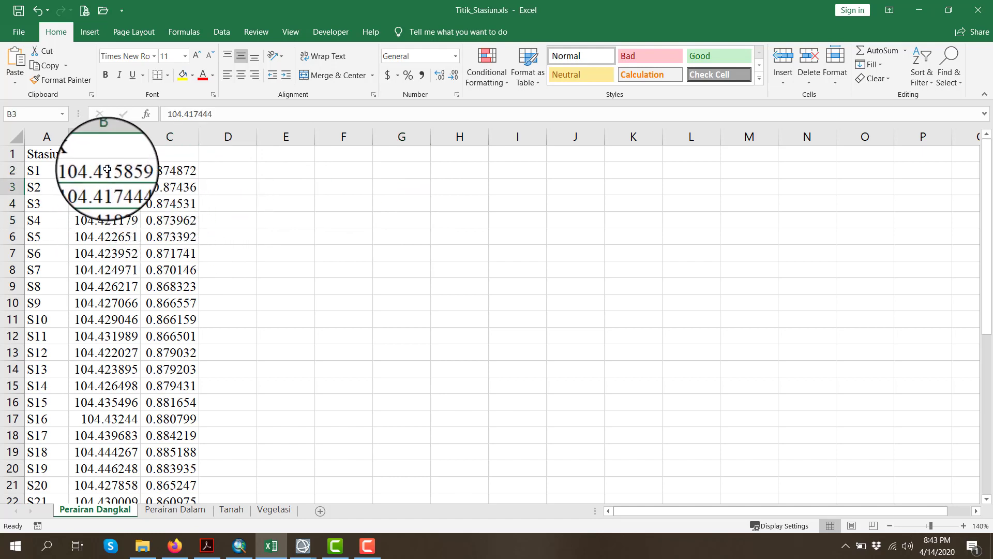
{"action": "left_click", "coordinate": [106, 168]}
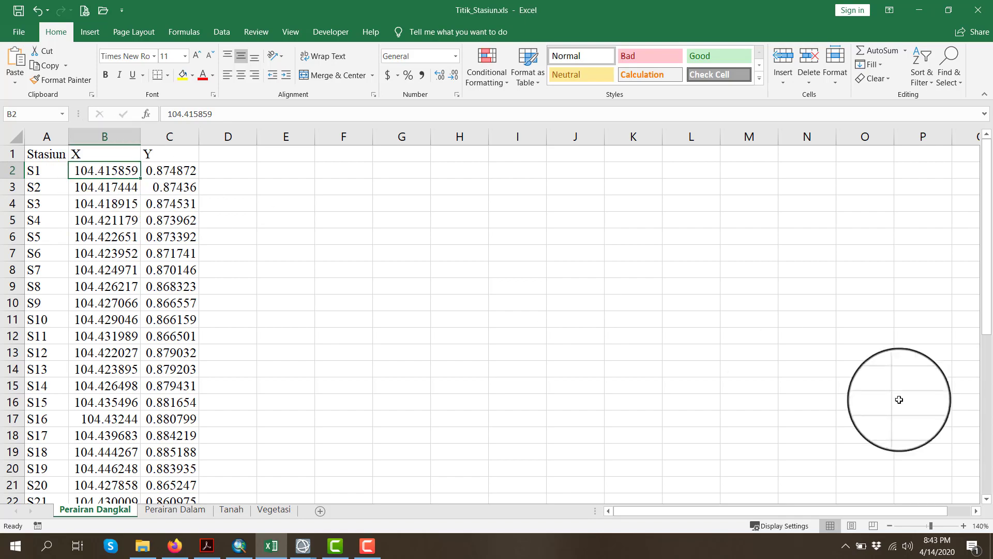
{"action": "left_click", "coordinate": [886, 526]}
{"action": "left_click", "coordinate": [886, 526]}
{"action": "left_click", "coordinate": [885, 526]}
{"action": "left_click", "coordinate": [885, 527]}
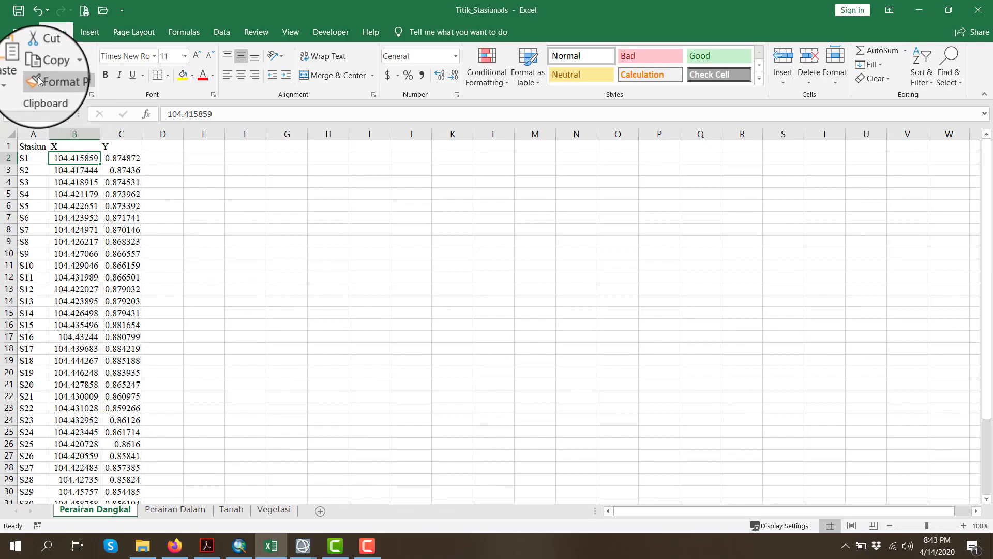
- Inspect the system, decimal and thousands separator settings in the advanced Excel options, and leave without applying changes
{"action": "left_click", "coordinate": [19, 33]}
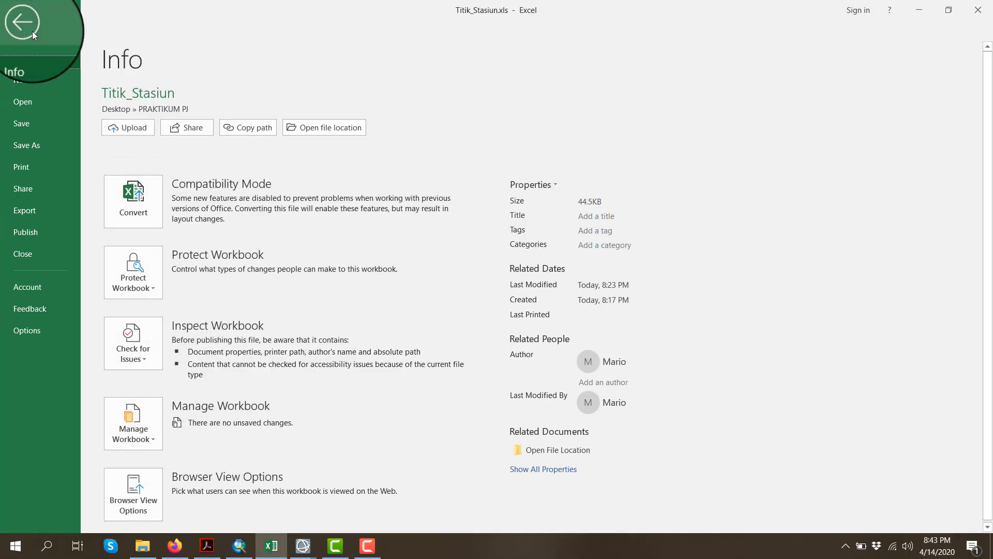
{"action": "left_click", "coordinate": [33, 334]}
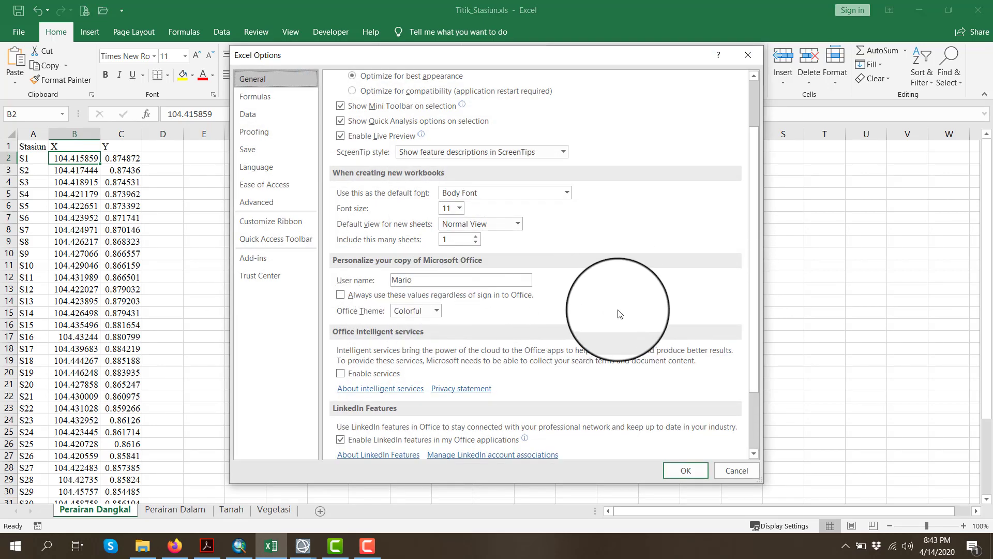
{"action": "left_click", "coordinate": [284, 203]}
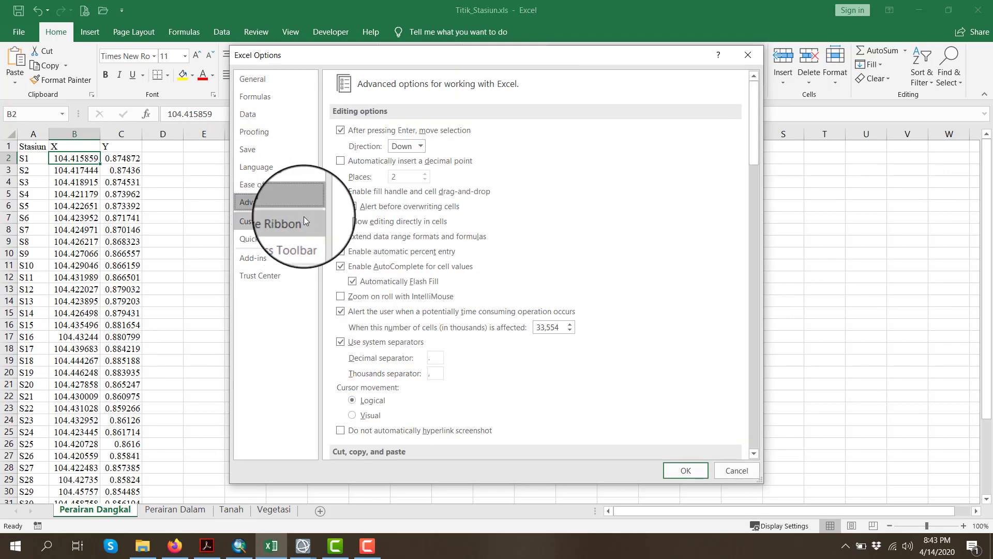
{"action": "scroll", "coordinate": [509, 331], "scroll_direction": "down", "scroll_amount": 3}
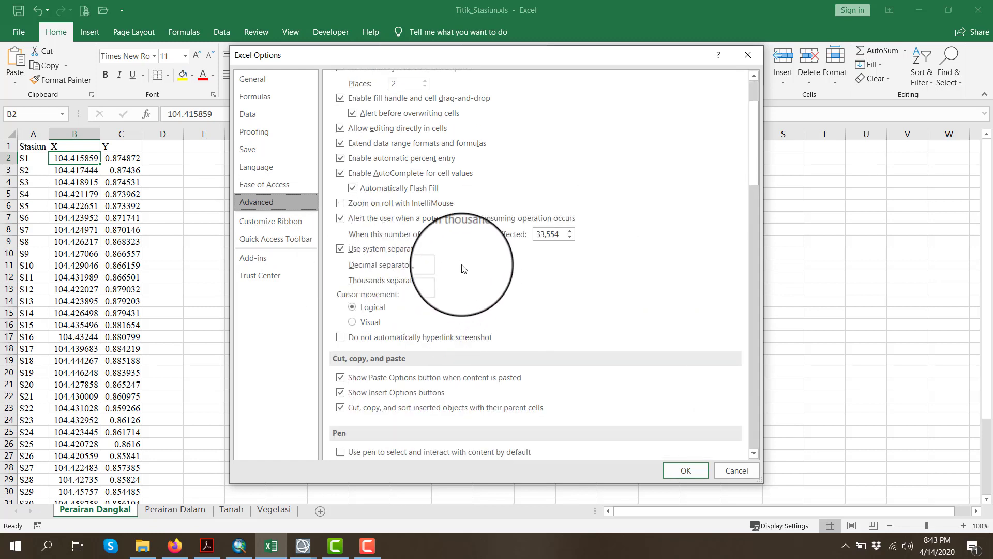
{"action": "left_click", "coordinate": [357, 249]}
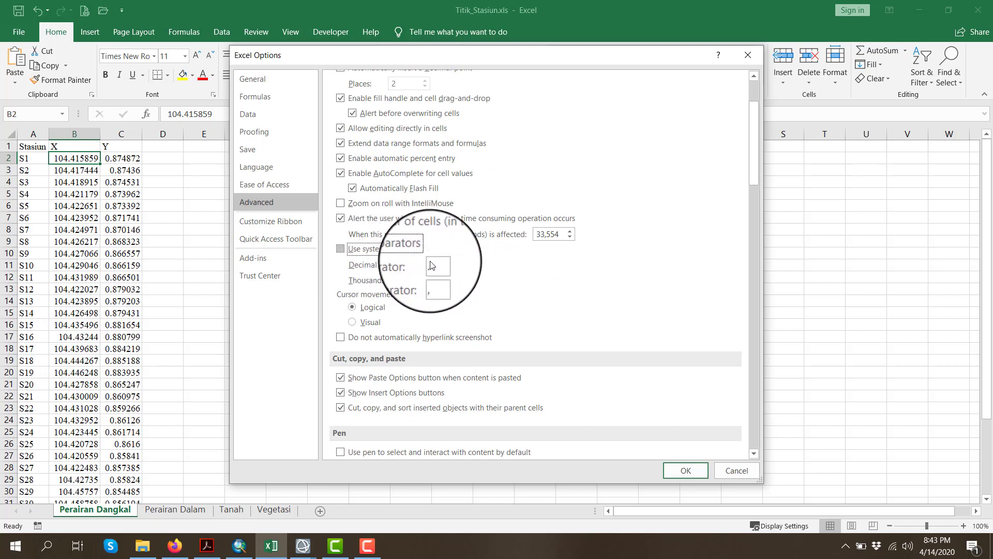
{"action": "left_click", "coordinate": [436, 263]}
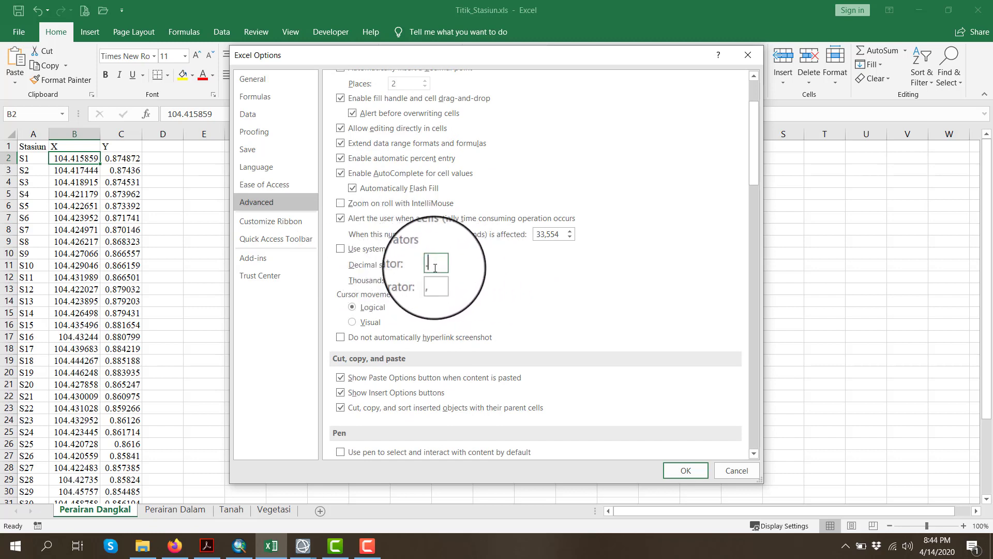
{"action": "left_click", "coordinate": [393, 249]}
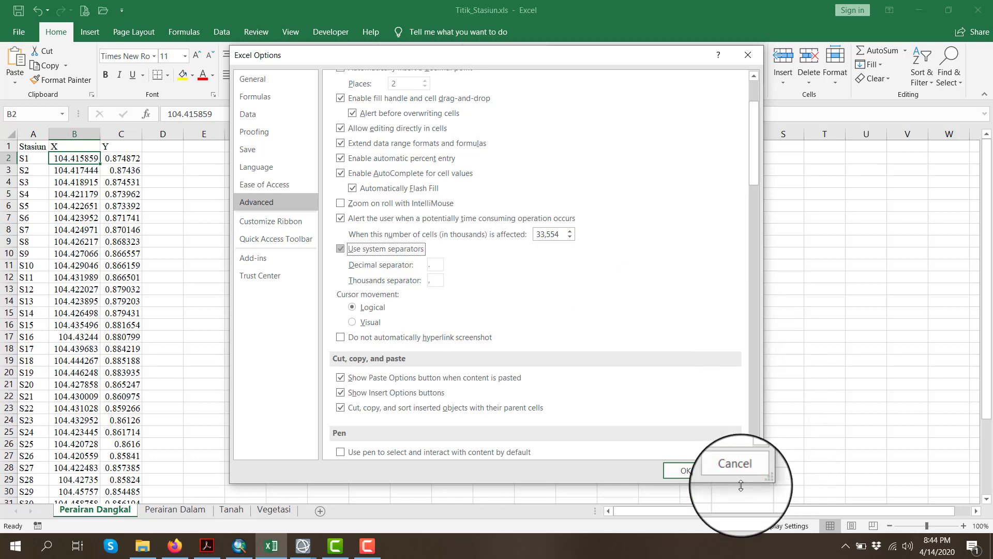
{"action": "left_click", "coordinate": [734, 469]}
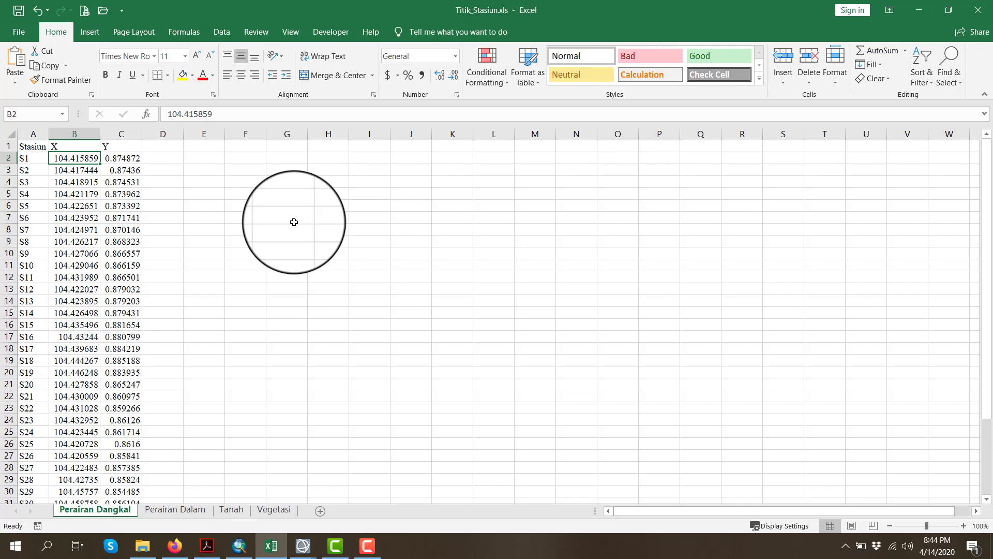
- Review the full station lists on the Perairan Dangkal, Perairan Dalam, Tanah and Vegetasi sheets from first to last row
{"action": "scroll", "coordinate": [176, 313], "scroll_direction": "down", "scroll_amount": 8}
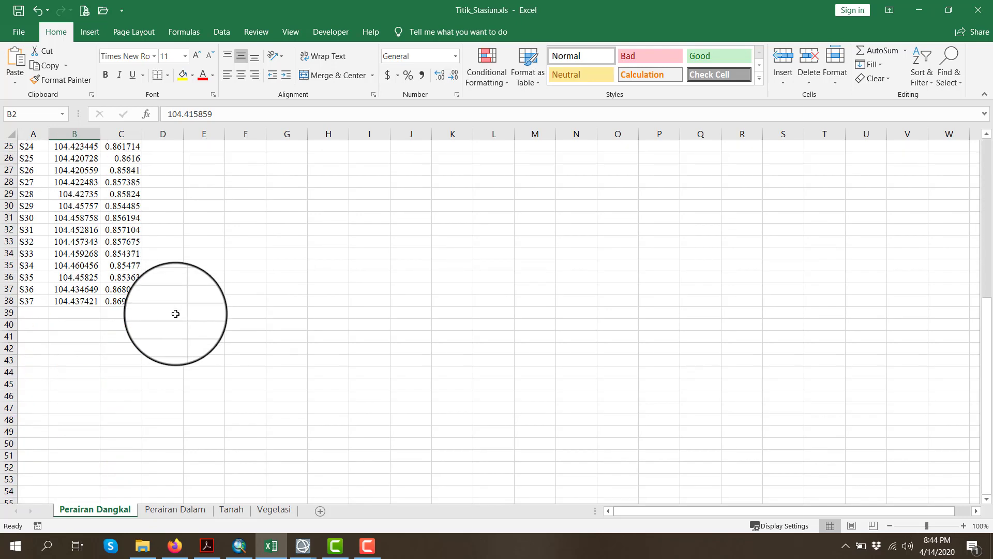
{"action": "scroll", "coordinate": [175, 314], "scroll_direction": "up", "scroll_amount": 8}
{"action": "left_click", "coordinate": [192, 511]}
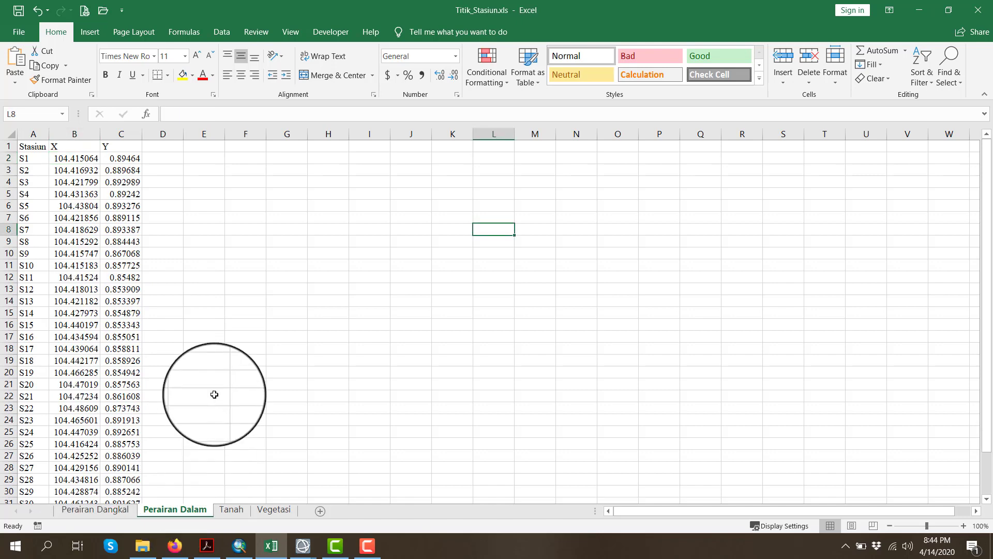
{"action": "scroll", "coordinate": [214, 394], "scroll_direction": "down", "scroll_amount": 10}
{"action": "scroll", "coordinate": [216, 389], "scroll_direction": "up", "scroll_amount": 10}
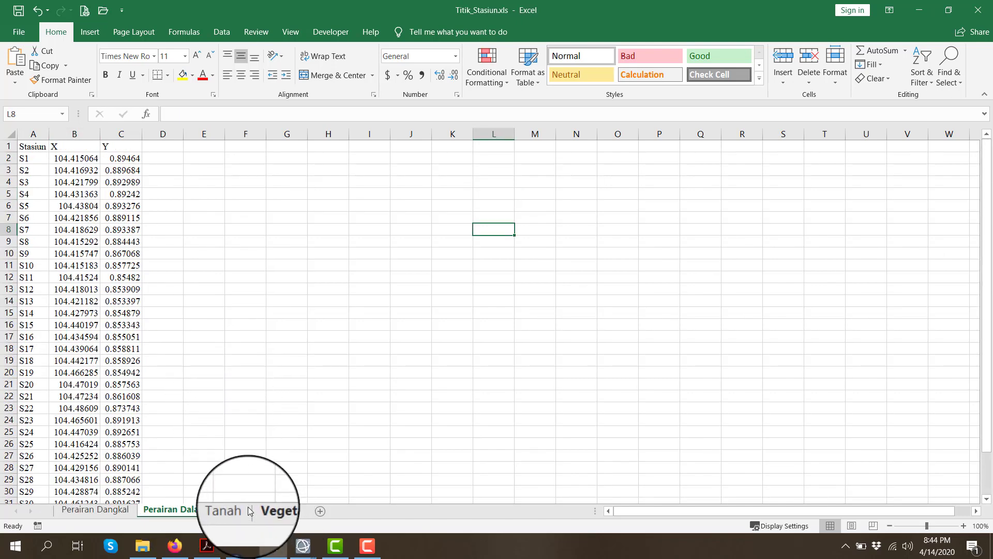
{"action": "left_click", "coordinate": [249, 511]}
{"action": "scroll", "coordinate": [243, 382], "scroll_direction": "down", "scroll_amount": 10}
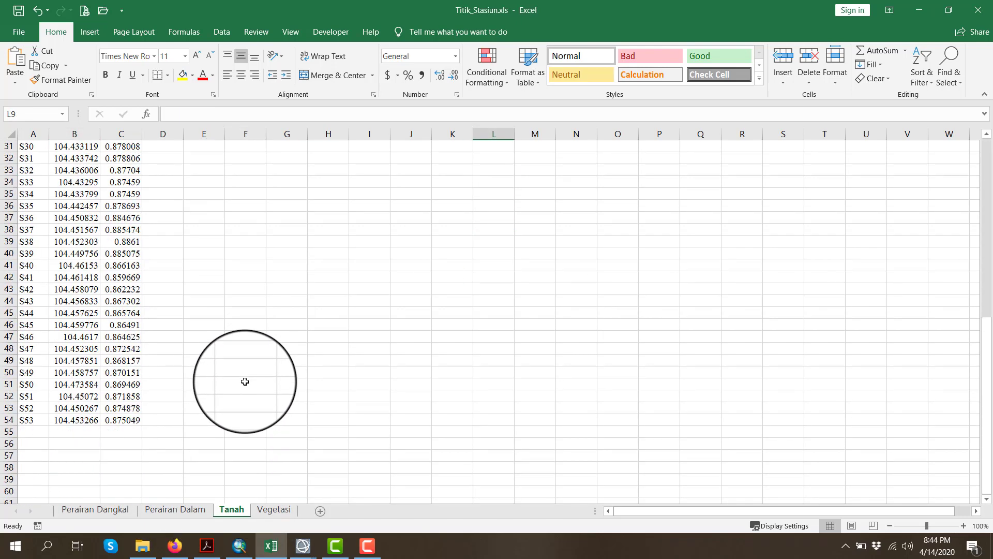
{"action": "scroll", "coordinate": [245, 382], "scroll_direction": "up", "scroll_amount": 10}
{"action": "left_click", "coordinate": [269, 511]}
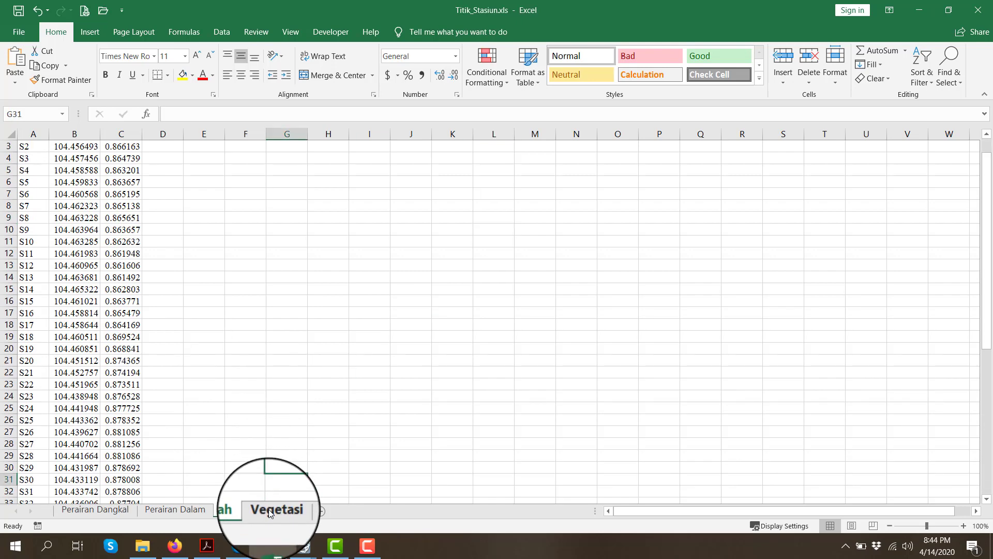
{"action": "scroll", "coordinate": [261, 426], "scroll_direction": "down", "scroll_amount": 18}
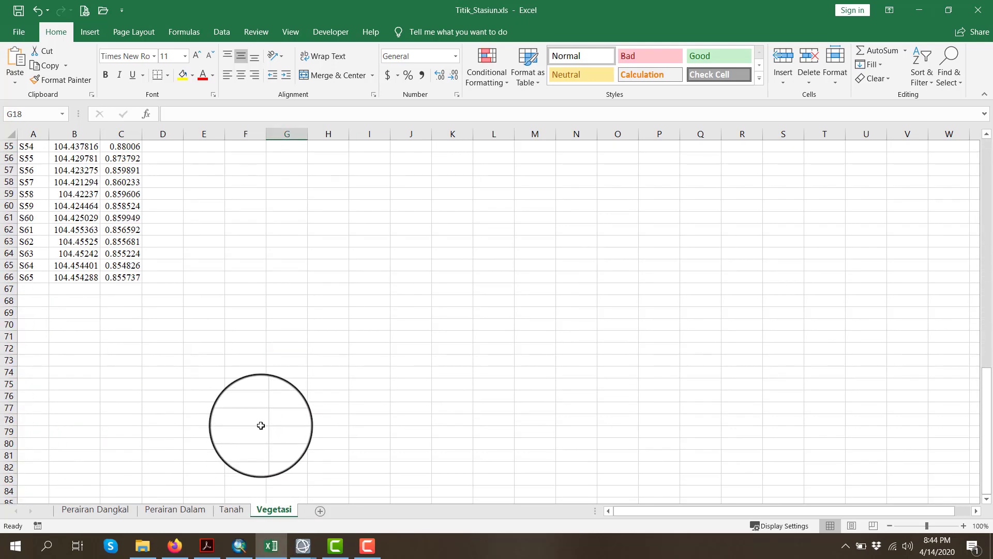
{"action": "scroll", "coordinate": [261, 425], "scroll_direction": "up", "scroll_amount": 18}
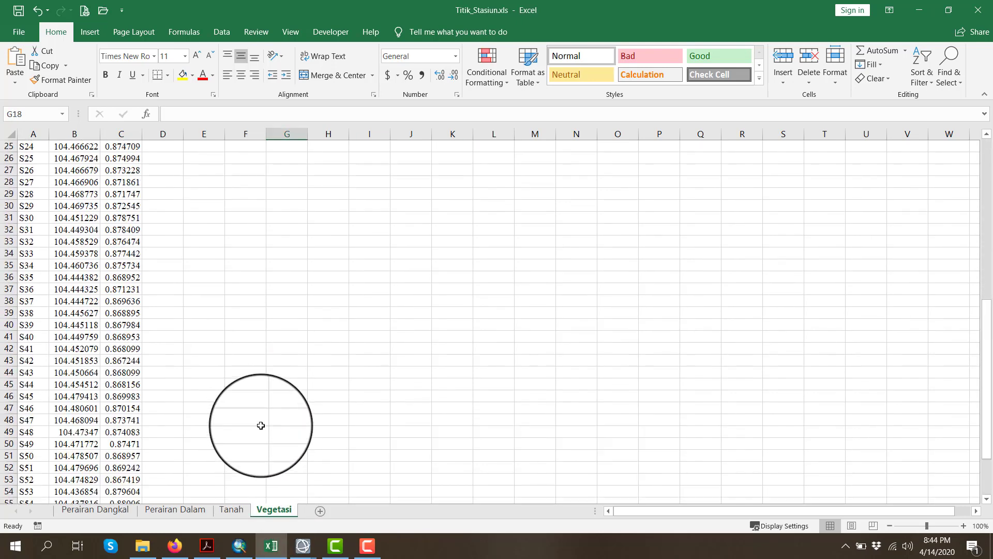
- Examine the station names and X and Y coordinates on the Perairan Dangkal sheet, from S1 through the last station
{"action": "left_click", "coordinate": [132, 514]}
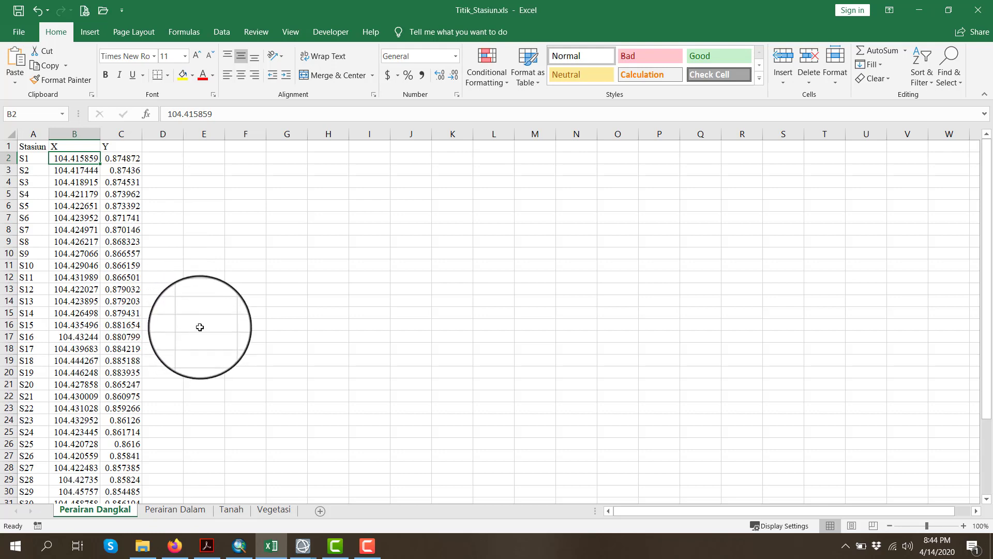
{"action": "left_click", "coordinate": [31, 158]}
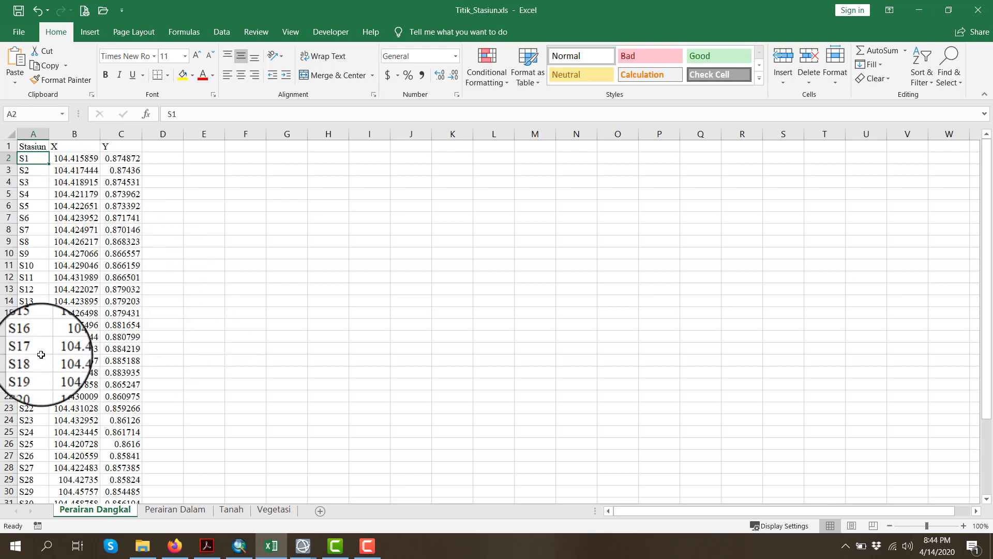
{"action": "left_click", "coordinate": [274, 336]}
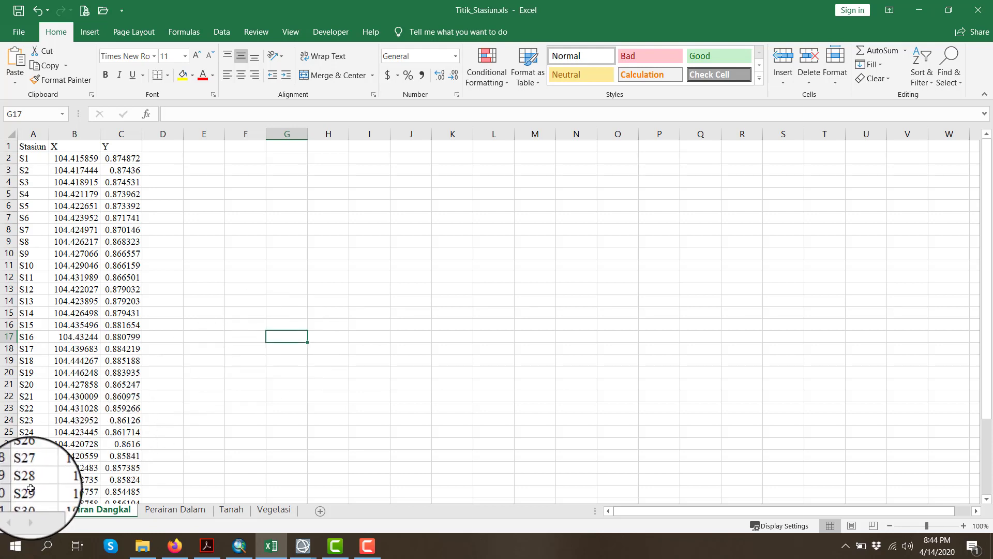
{"action": "left_click", "coordinate": [31, 490]}
{"action": "left_click", "coordinate": [238, 428]}
{"action": "scroll", "coordinate": [238, 428], "scroll_direction": "down", "scroll_amount": 5}
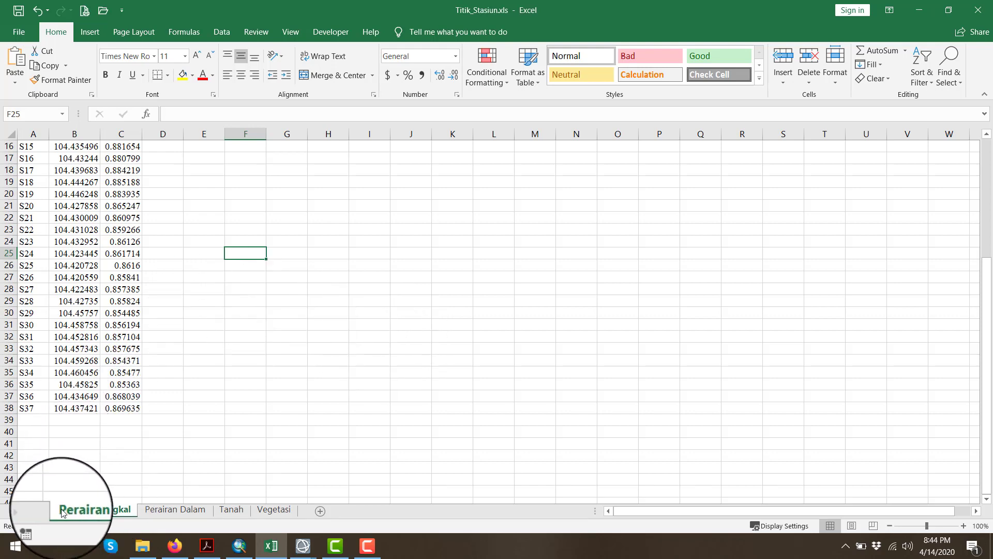
{"action": "left_click", "coordinate": [215, 352]}
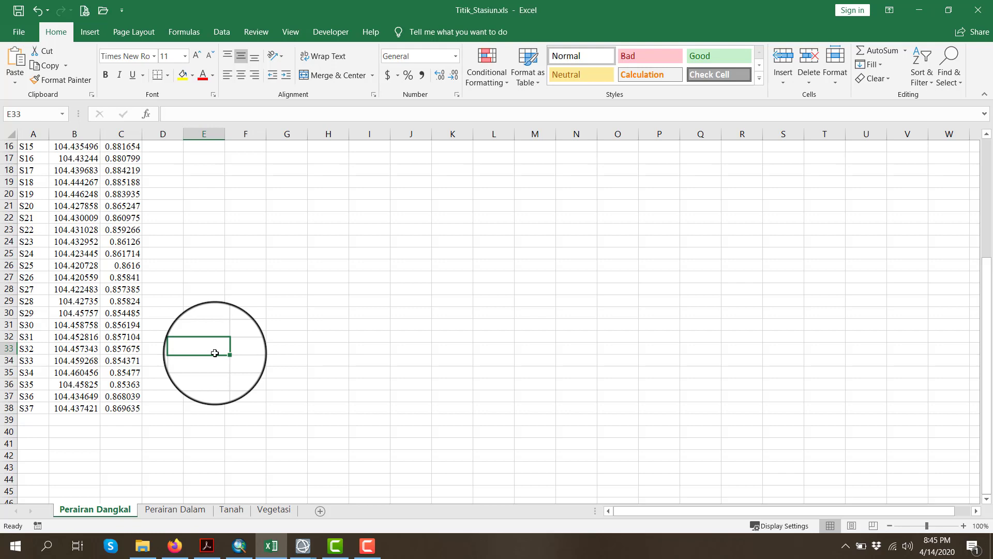
{"action": "scroll", "coordinate": [214, 353], "scroll_direction": "up", "scroll_amount": 5}
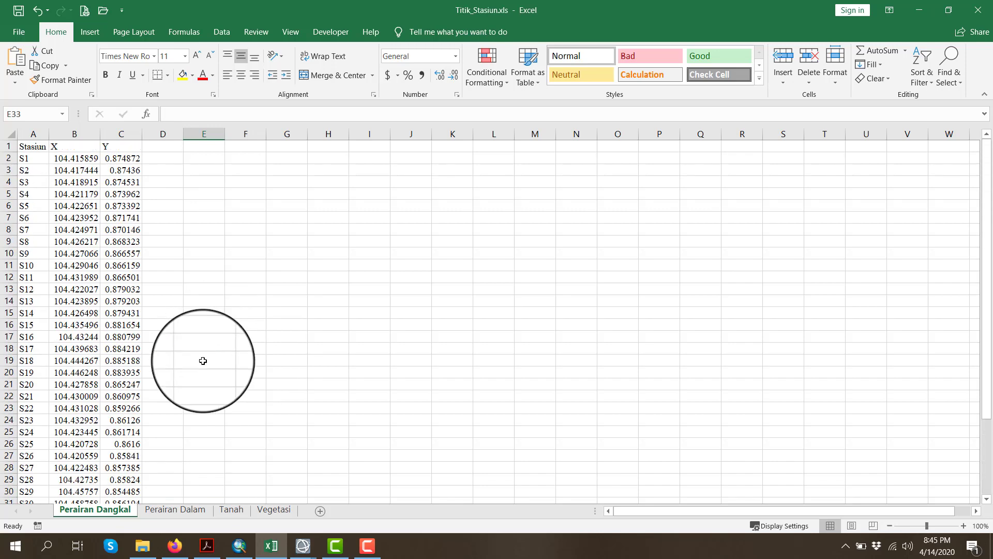
- Examine the station names and X and Y coordinates on the Perairan Dalam sheet down to its last station
{"action": "left_click", "coordinate": [158, 505]}
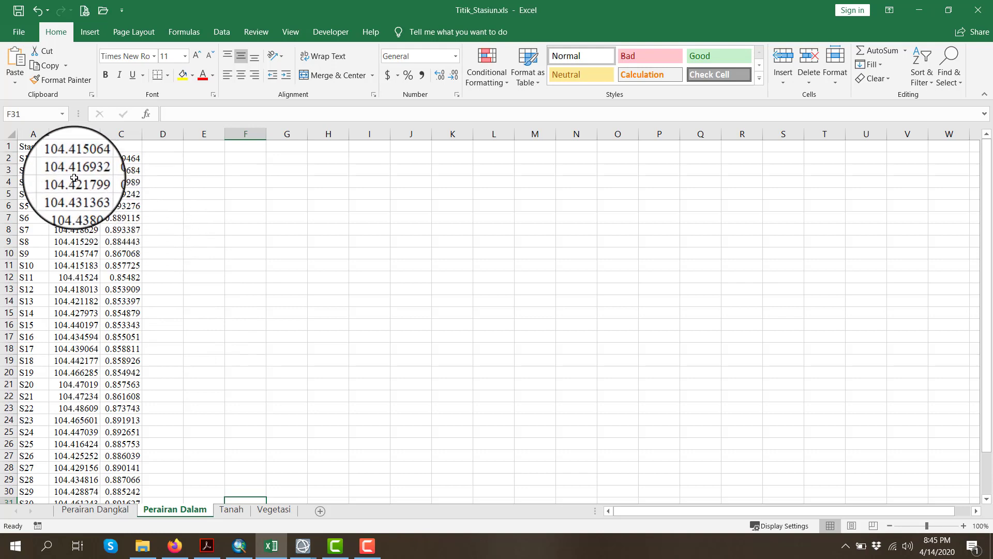
{"action": "left_click", "coordinate": [33, 491]}
{"action": "left_click", "coordinate": [132, 266]}
{"action": "left_click", "coordinate": [245, 300]}
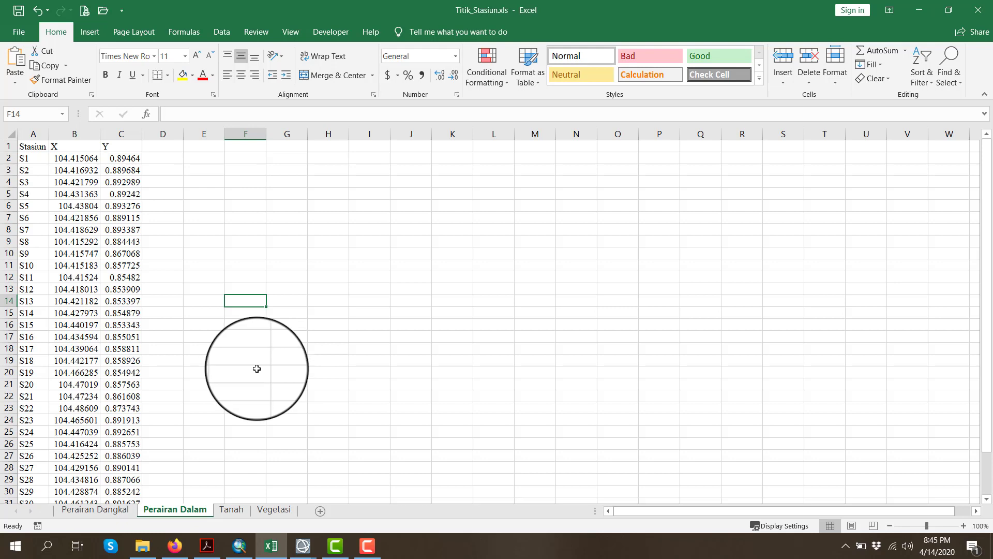
{"action": "scroll", "coordinate": [258, 369], "scroll_direction": "down", "scroll_amount": 2}
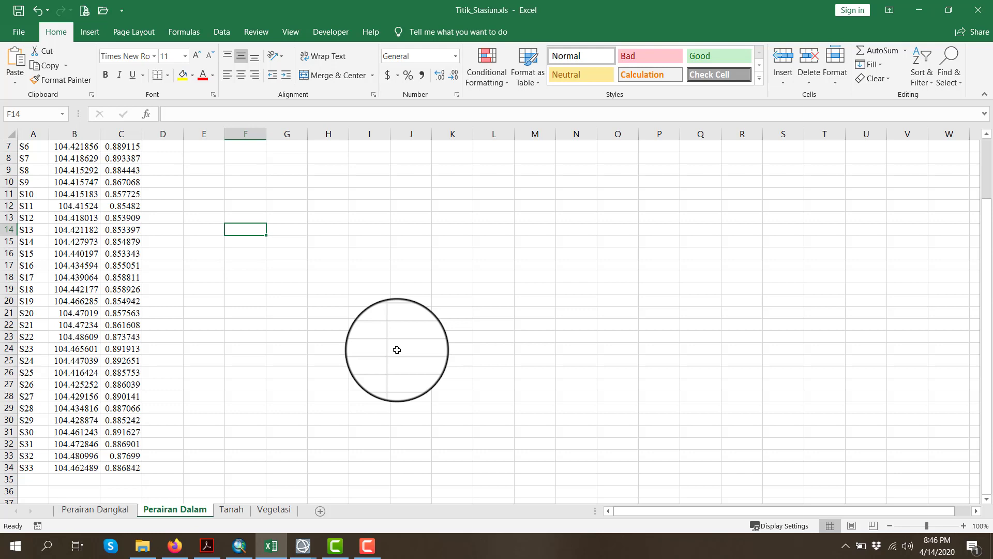
{"action": "scroll", "coordinate": [397, 350], "scroll_direction": "up", "scroll_amount": 2}
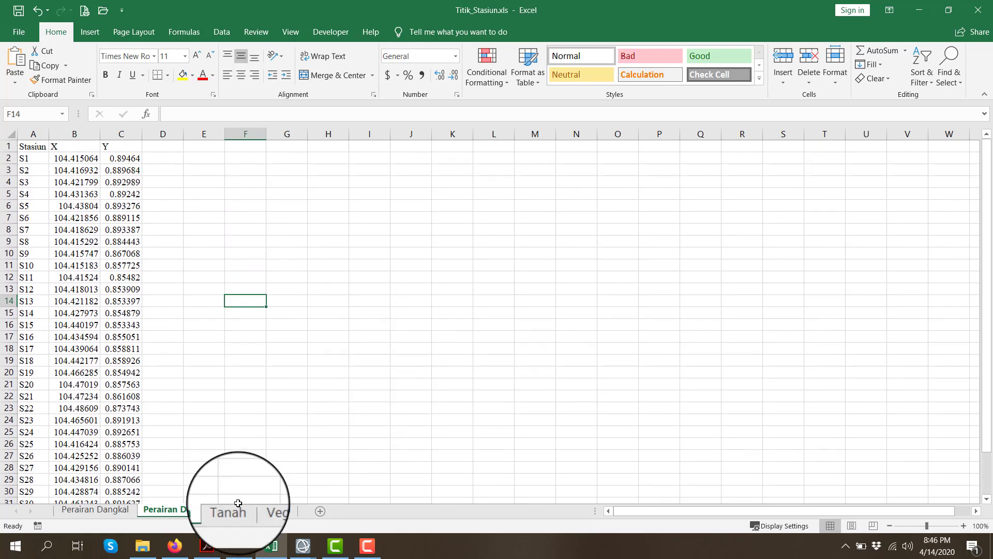
- Examine the station list and coordinates on the Tanah sheet through its last row, and return to the beginning
{"action": "left_click", "coordinate": [239, 510]}
{"action": "scroll", "coordinate": [197, 350], "scroll_direction": "up", "scroll_amount": 2}
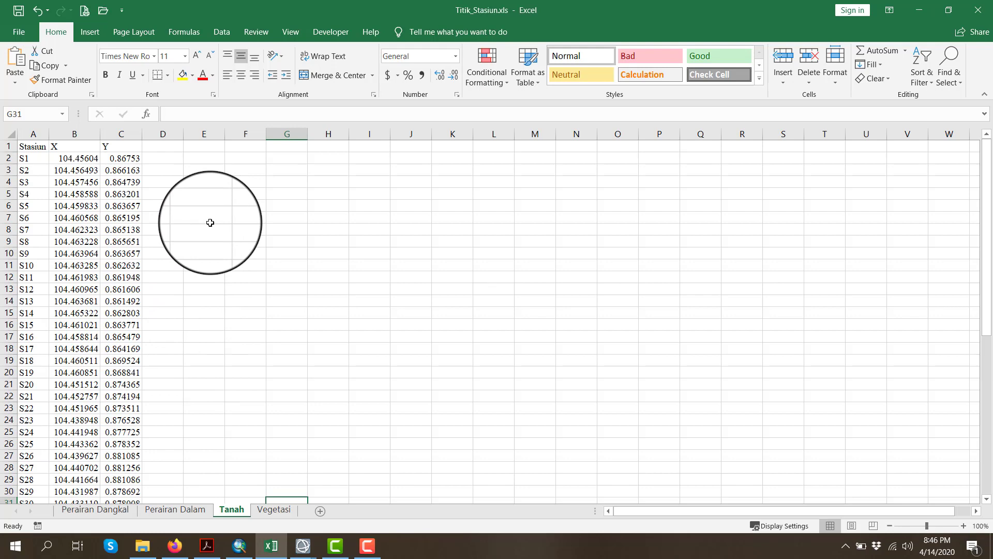
{"action": "scroll", "coordinate": [210, 223], "scroll_direction": "down", "scroll_amount": 3}
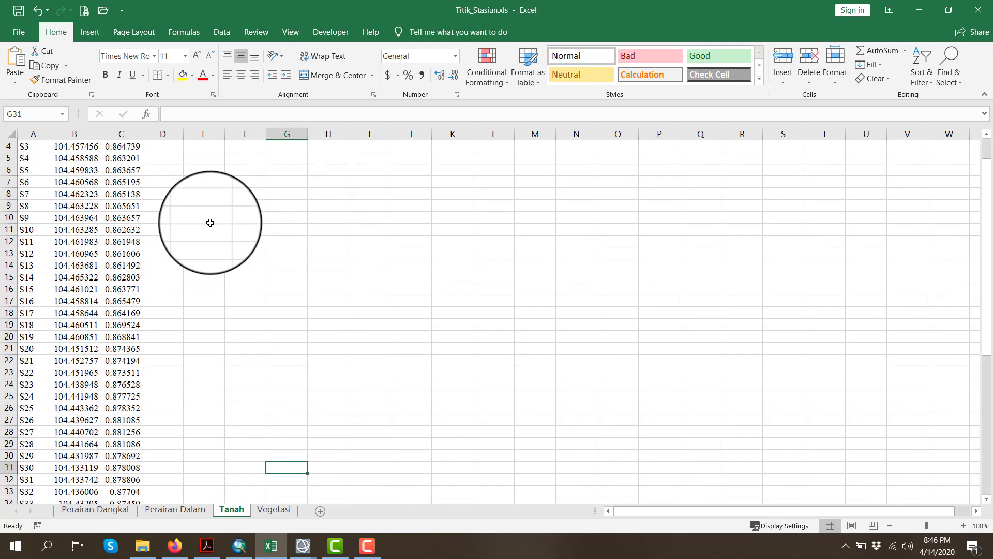
{"action": "scroll", "coordinate": [128, 349], "scroll_direction": "down", "scroll_amount": 7}
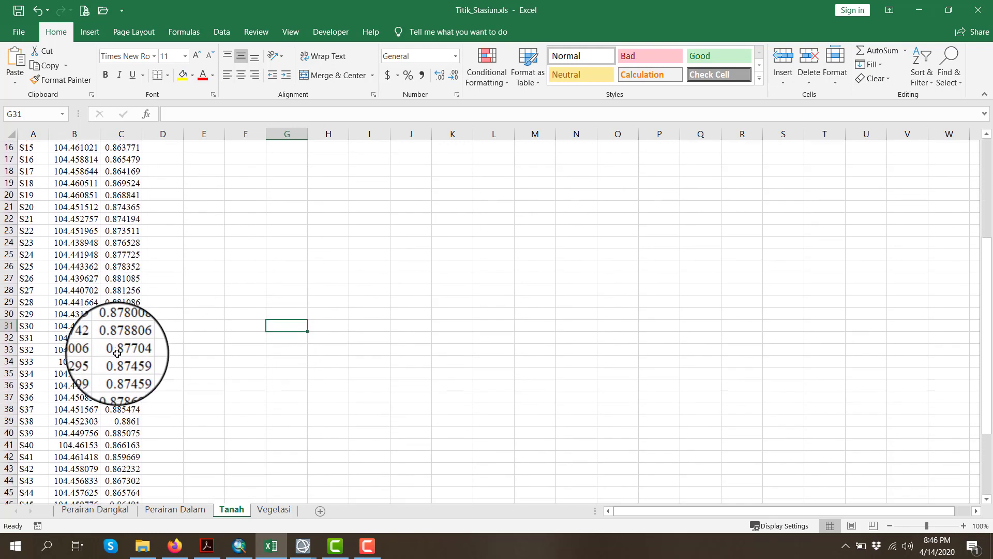
{"action": "scroll", "coordinate": [118, 337], "scroll_direction": "up", "scroll_amount": 1}
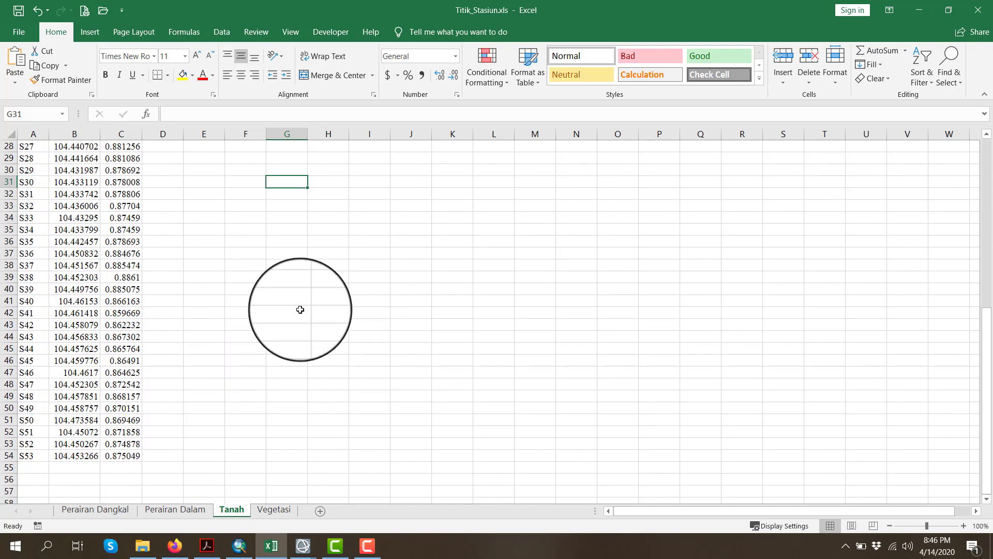
{"action": "left_click", "coordinate": [206, 185]}
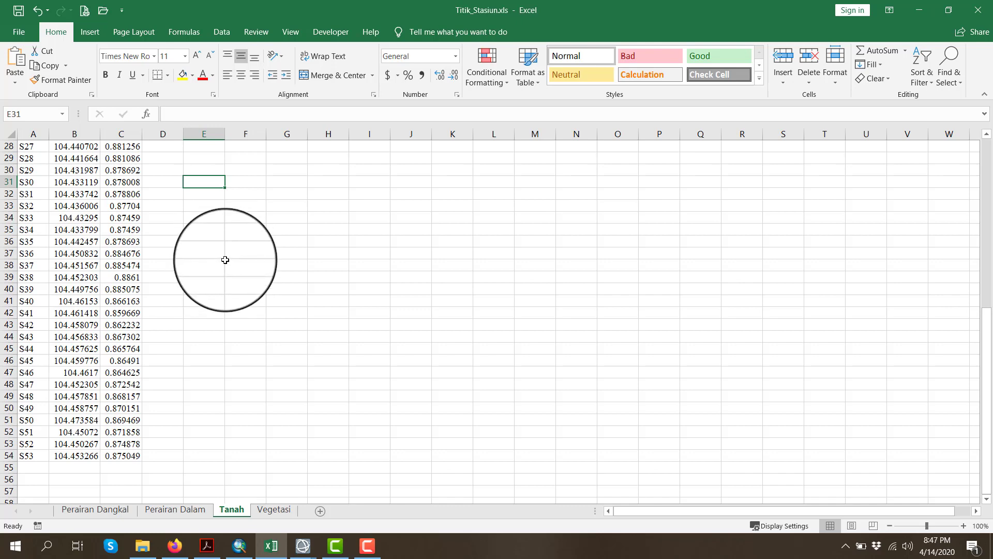
{"action": "scroll", "coordinate": [225, 260], "scroll_direction": "up", "scroll_amount": 9}
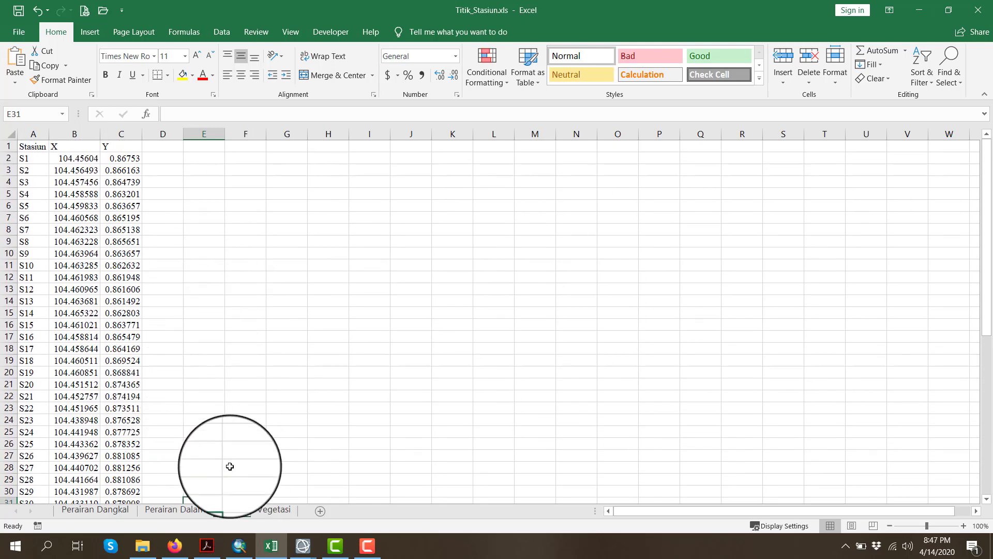
- Examine the Vegetasi sheet's X coordinates and its final stations from S59 onward, and return to the first rows
{"action": "left_click", "coordinate": [274, 510]}
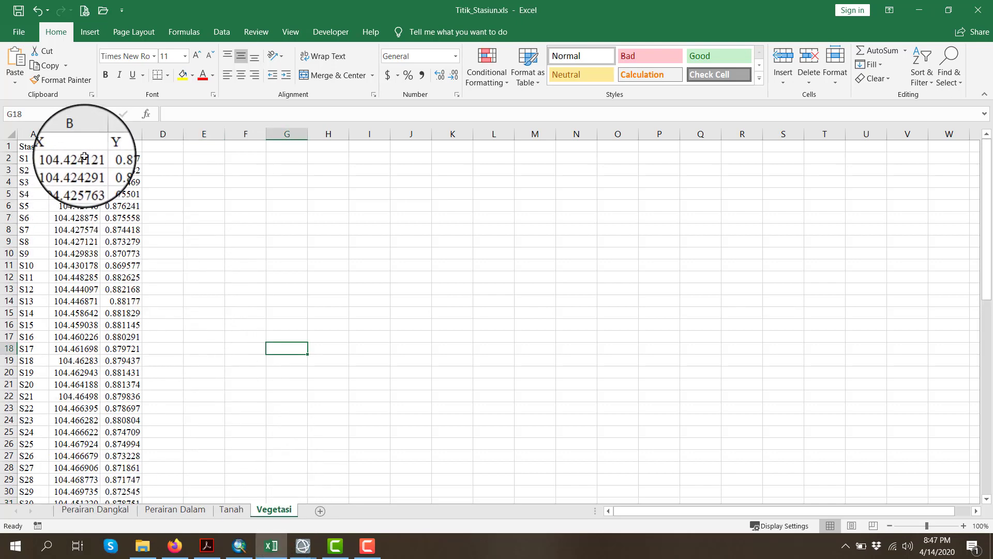
{"action": "left_click_drag", "start_coordinate": [75, 157], "coordinate": [99, 488]}
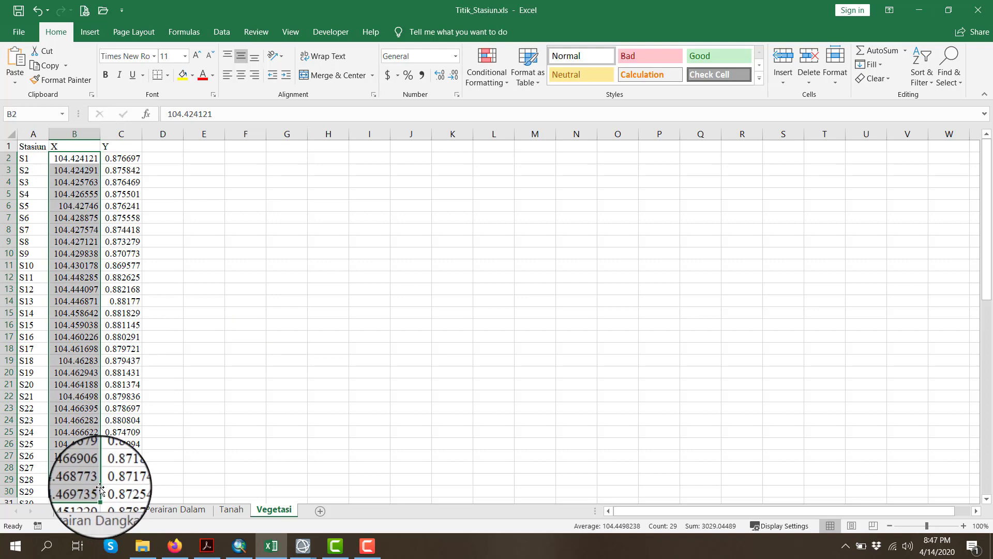
{"action": "left_click", "coordinate": [214, 339]}
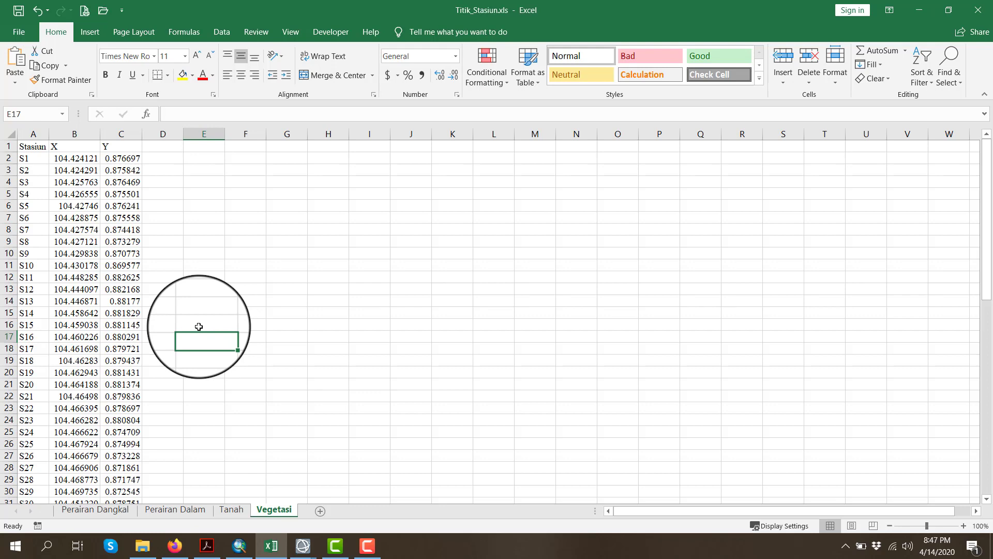
{"action": "scroll", "coordinate": [199, 327], "scroll_direction": "down", "scroll_amount": 8}
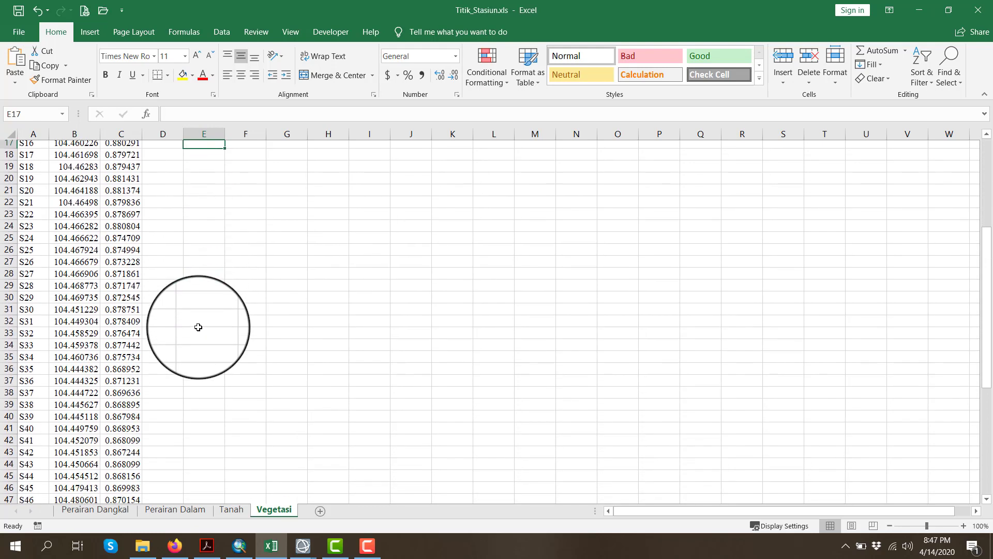
{"action": "scroll", "coordinate": [198, 327], "scroll_direction": "down", "scroll_amount": 2}
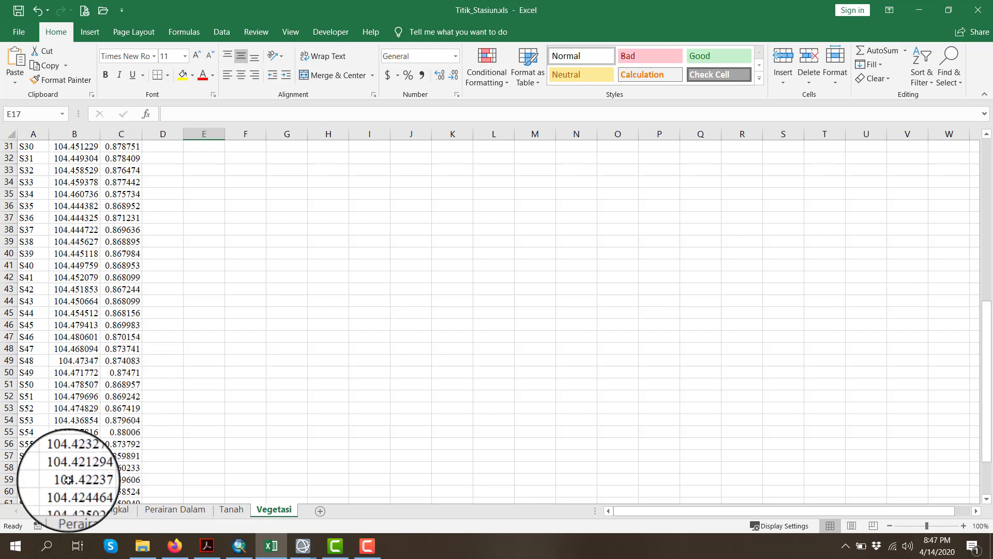
{"action": "left_click", "coordinate": [47, 489]}
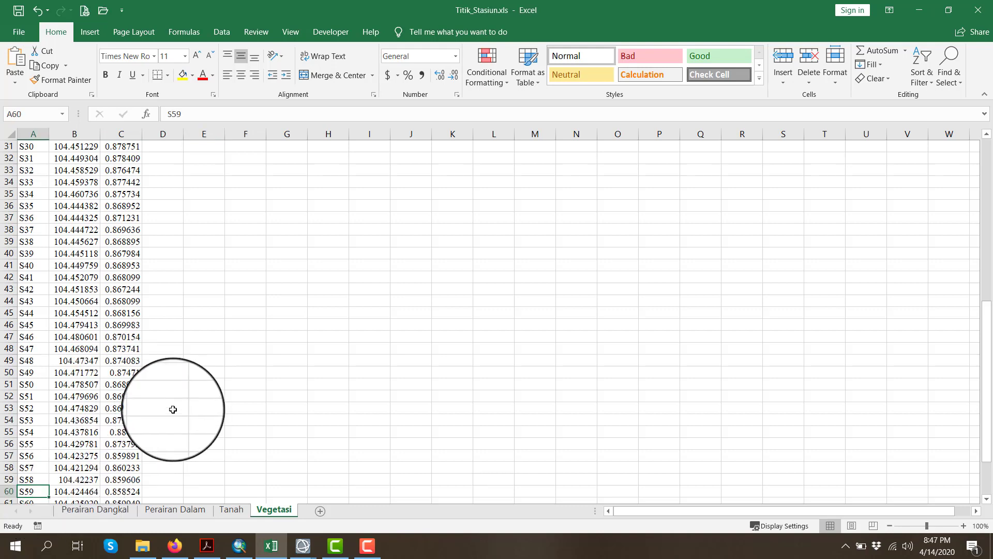
{"action": "scroll", "coordinate": [172, 409], "scroll_direction": "down", "scroll_amount": 4}
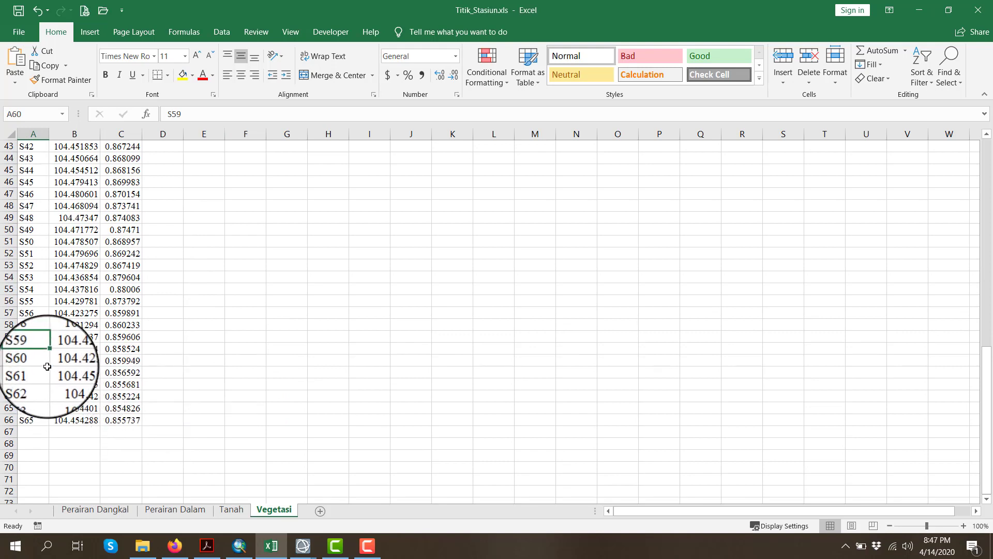
{"action": "left_click_drag", "start_coordinate": [33, 361], "coordinate": [121, 420]}
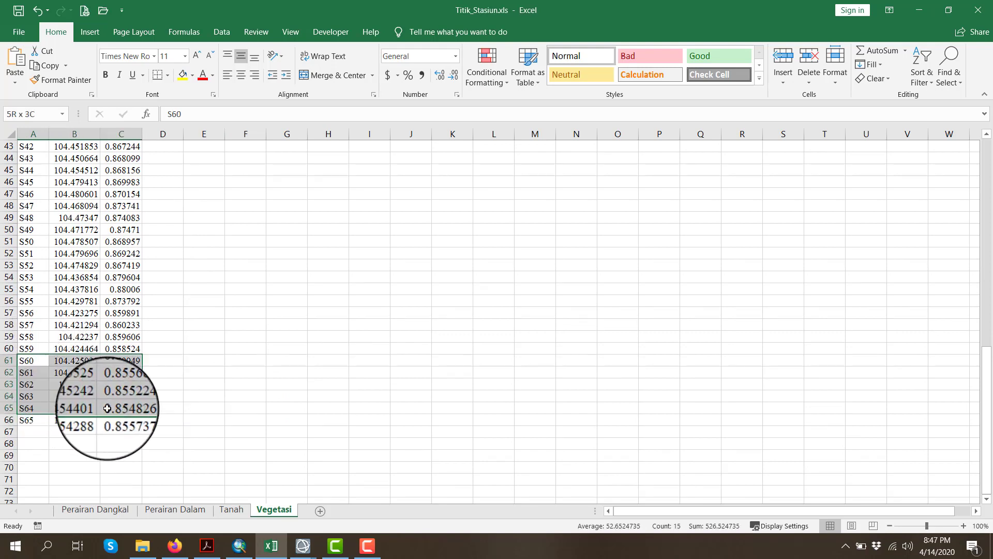
{"action": "left_click", "coordinate": [202, 367]}
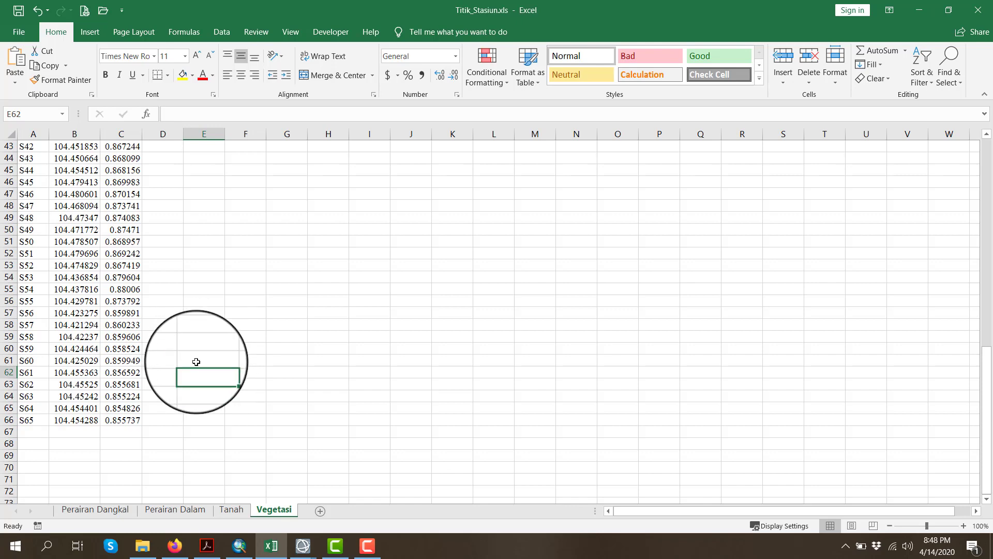
{"action": "scroll", "coordinate": [196, 361], "scroll_direction": "up", "scroll_amount": 14}
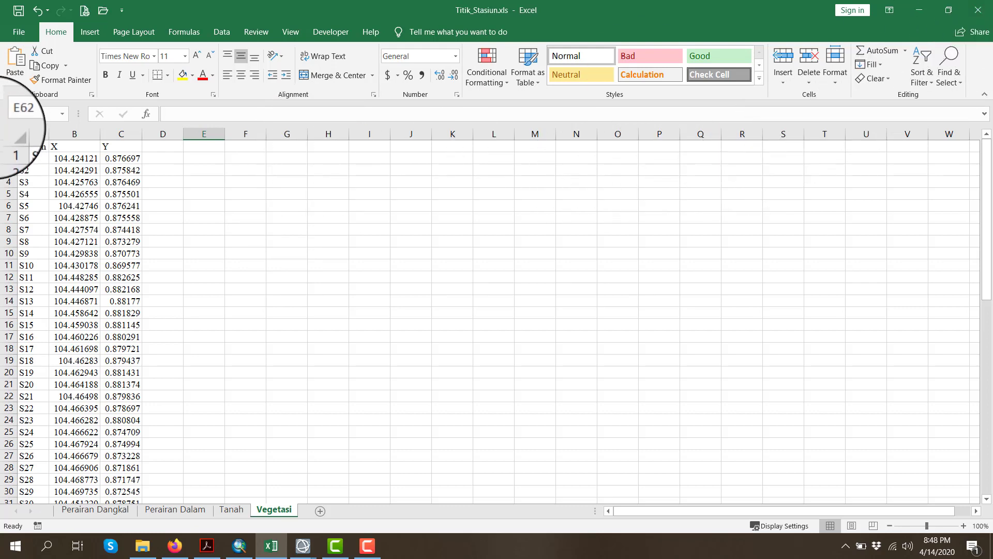
- Minimize the station workbook and switch to the untitled ArcMap document
{"action": "left_click", "coordinate": [918, 10]}
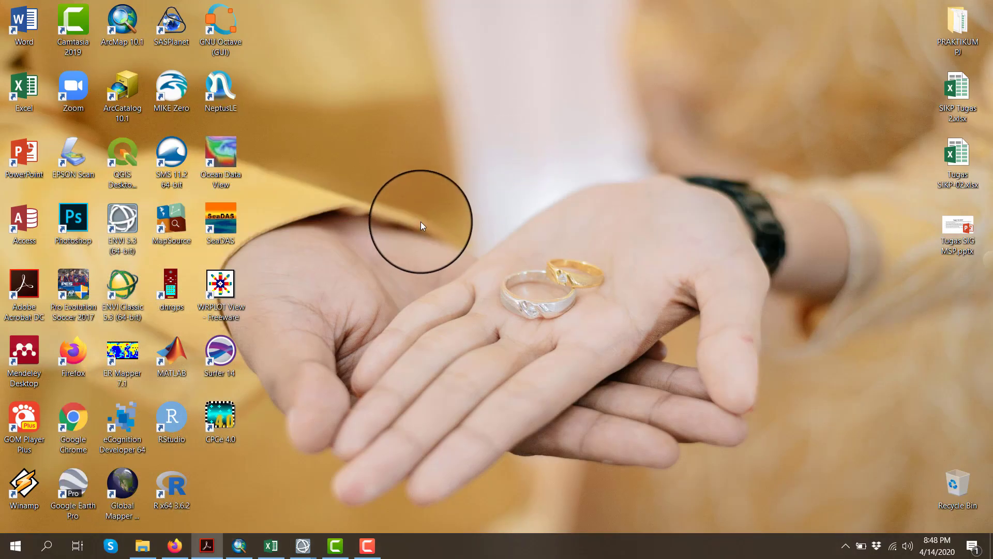
{"action": "left_click", "coordinate": [239, 546]}
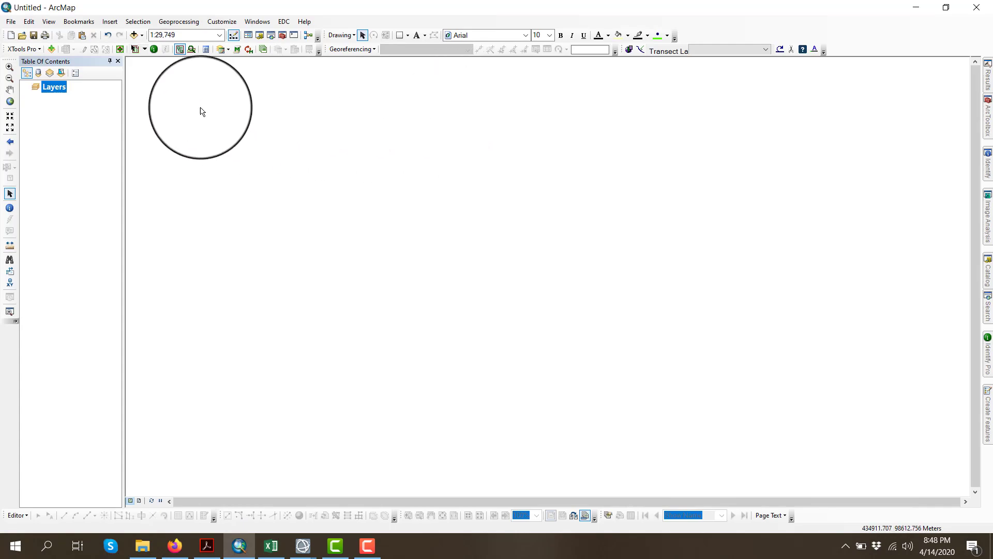
- Start adding data to the map and open the Titik_Stasiun.xls workbook from the PRAKTIKUM PJ folder
{"action": "left_click", "coordinate": [133, 35]}
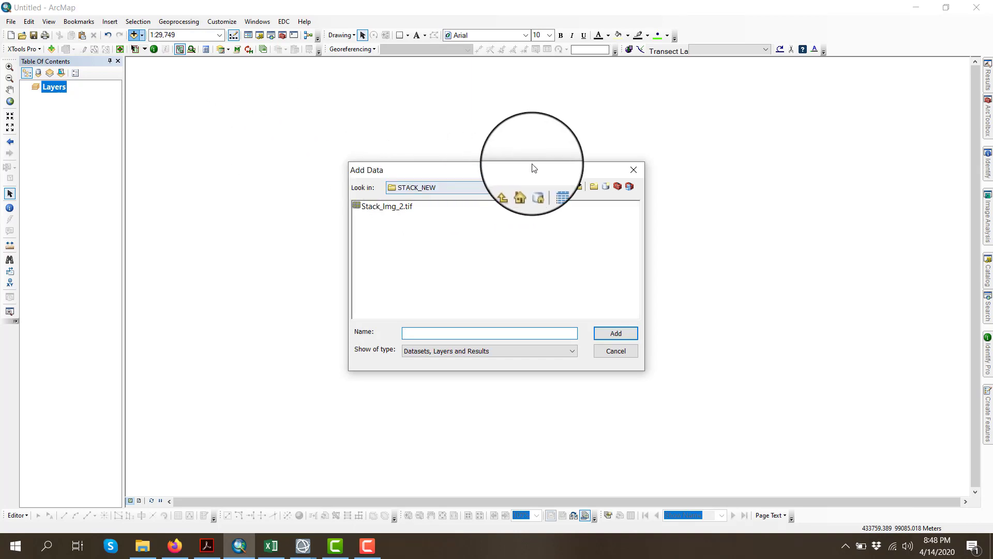
{"action": "left_click", "coordinate": [512, 187]}
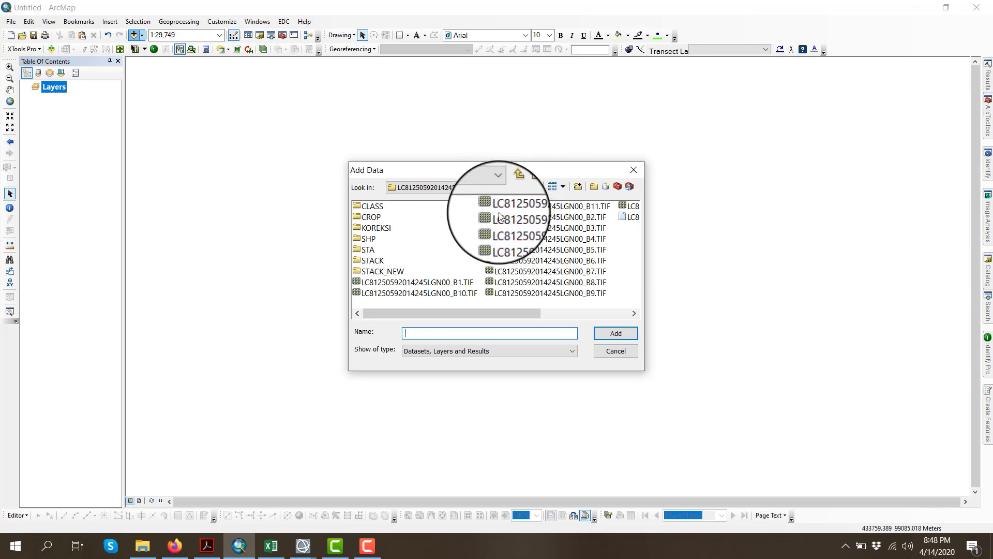
{"action": "scroll", "coordinate": [499, 216], "scroll_direction": "down", "scroll_amount": 3}
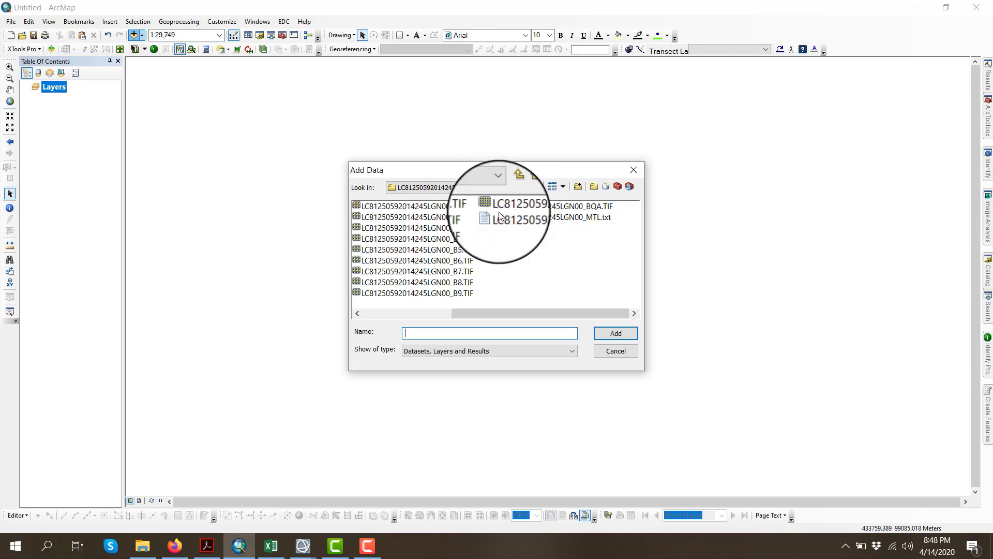
{"action": "scroll", "coordinate": [500, 215], "scroll_direction": "up", "scroll_amount": 3}
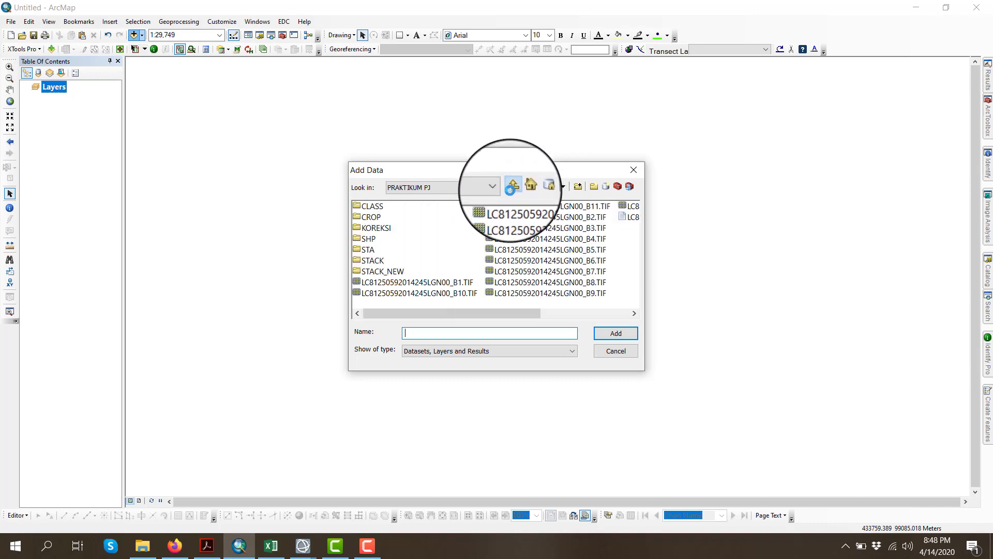
{"action": "left_click", "coordinate": [512, 188]}
{"action": "left_click", "coordinate": [525, 271]}
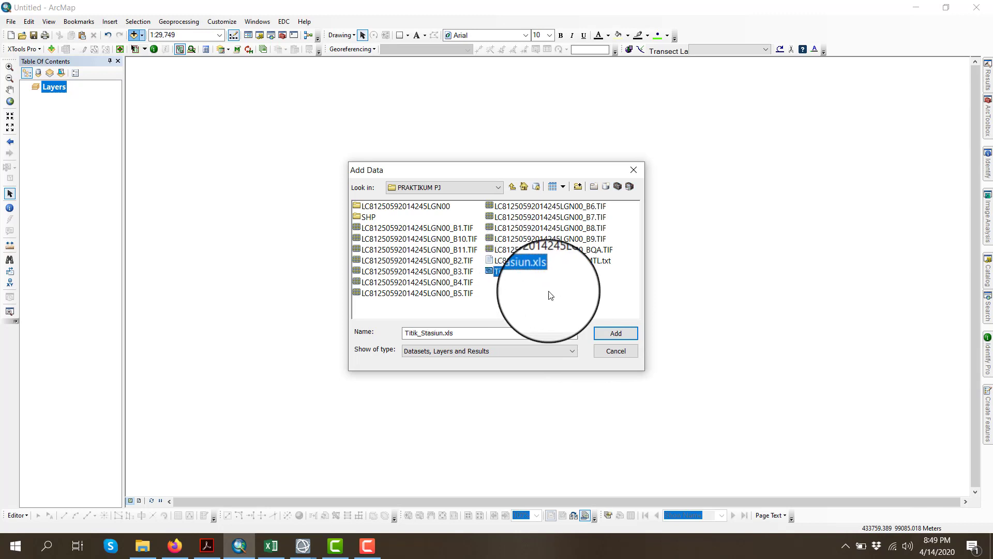
{"action": "double_click", "coordinate": [514, 273]}
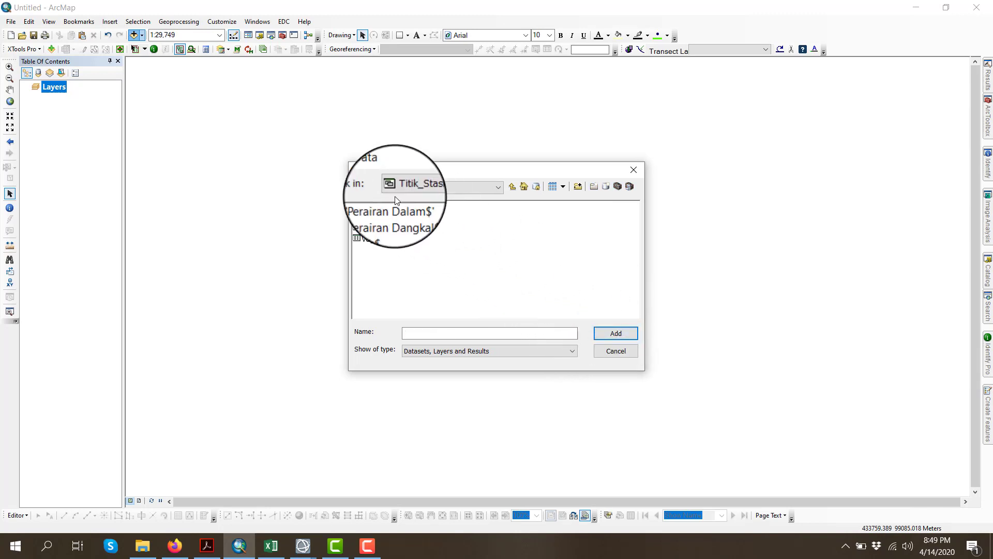
- Add all four sheets of Titik_Stasiun.xls to the map: Perairan Dalam$, Perairan Dangkal$, Tanah$ and Vegetasi$
{"action": "left_click", "coordinate": [387, 214]}
{"action": "left_click", "coordinate": [382, 228]}
{"action": "left_click", "coordinate": [379, 244]}
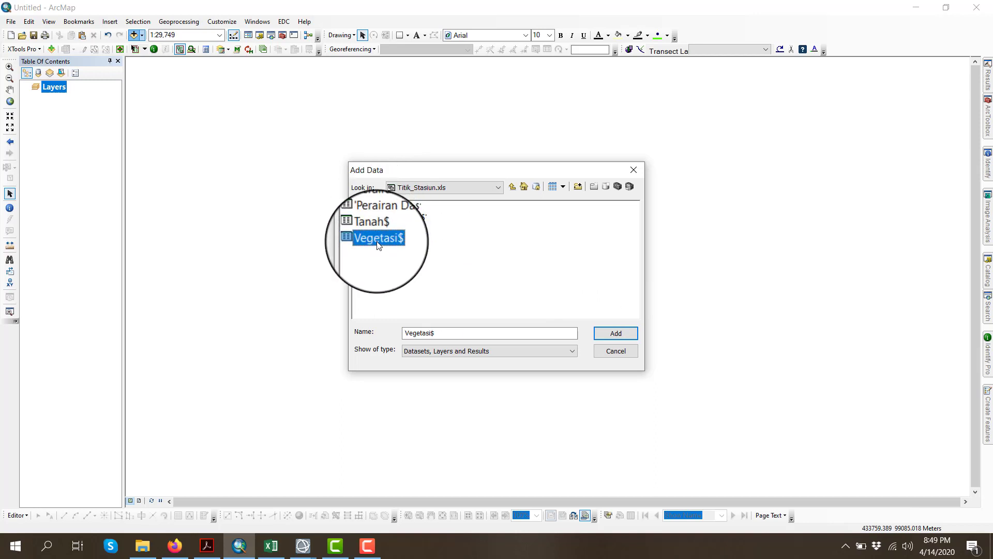
{"action": "left_click", "coordinate": [512, 186]}
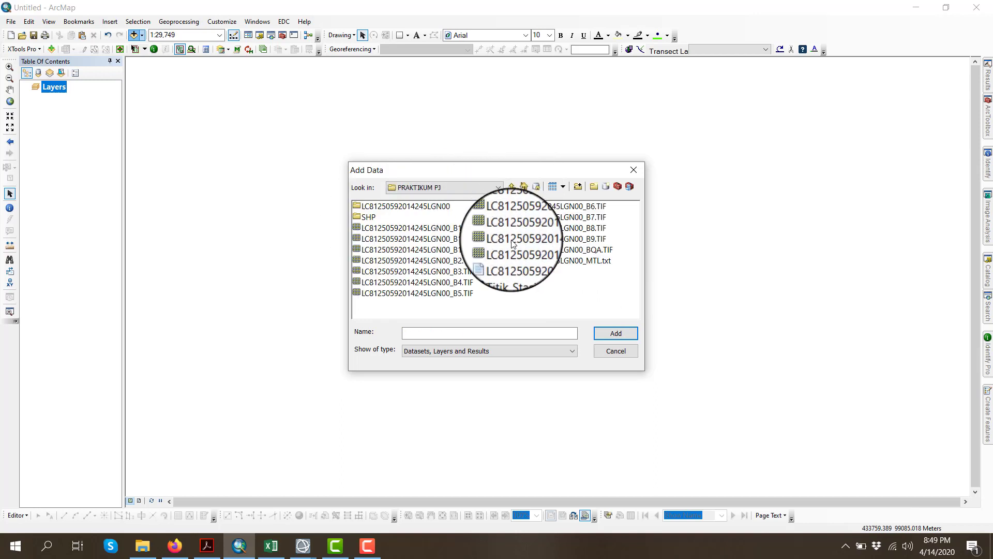
{"action": "left_click", "coordinate": [516, 271]}
{"action": "left_click", "coordinate": [602, 339]}
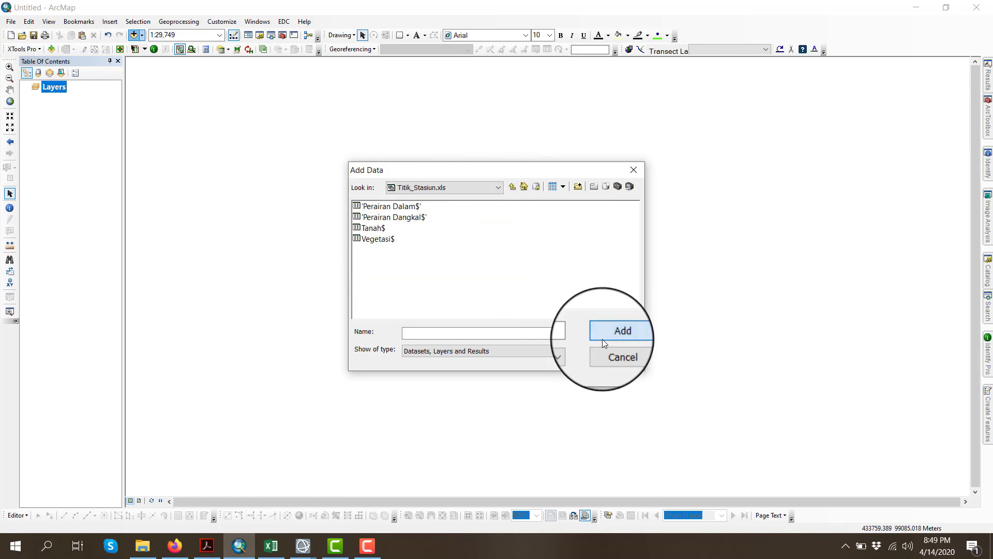
{"action": "left_click", "coordinate": [392, 242]}
{"action": "left_click_drag", "start_coordinate": [409, 263], "coordinate": [377, 206]}
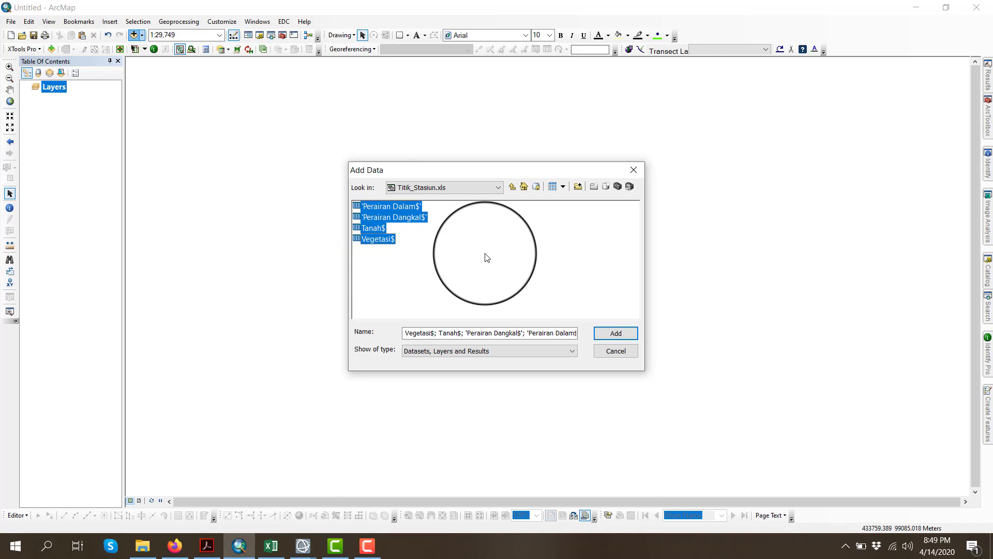
{"action": "left_click", "coordinate": [617, 327]}
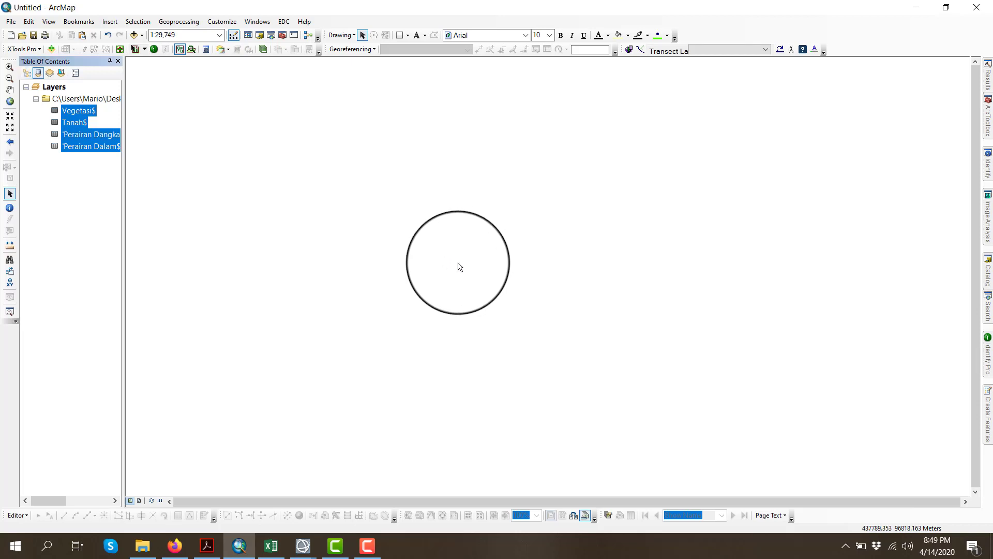
{"action": "left_click", "coordinate": [85, 110]}
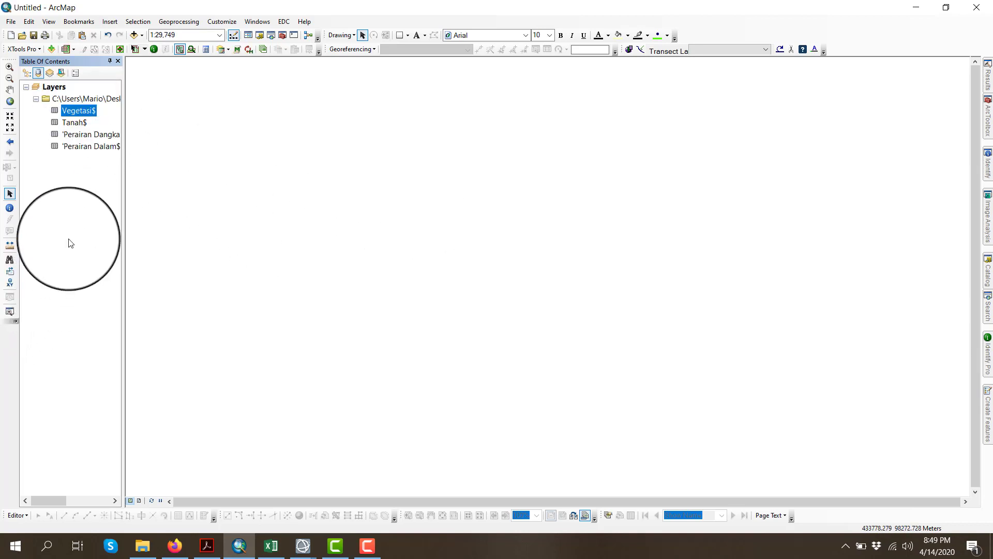
{"action": "right_click", "coordinate": [85, 111]}
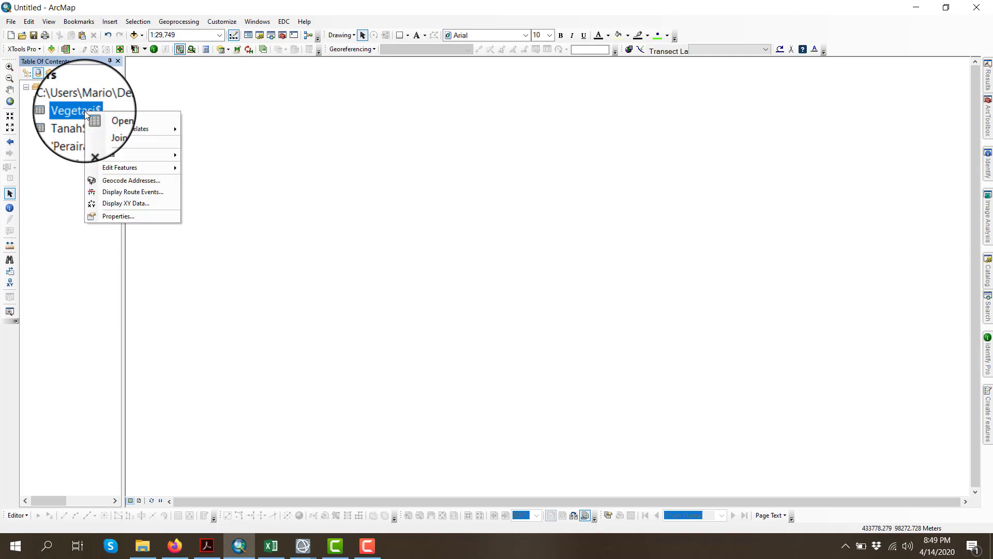
{"action": "left_click", "coordinate": [111, 208]}
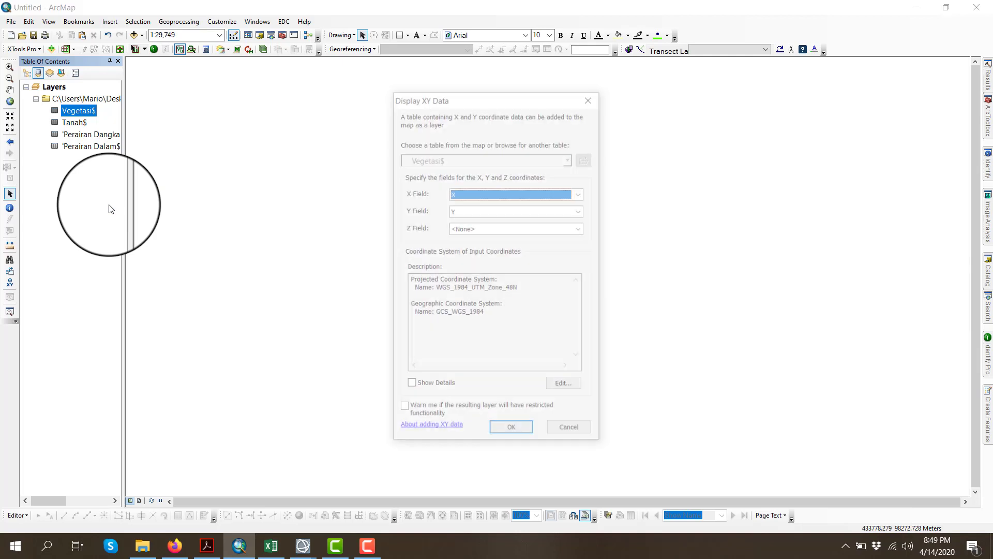
{"action": "left_click", "coordinate": [571, 431]}
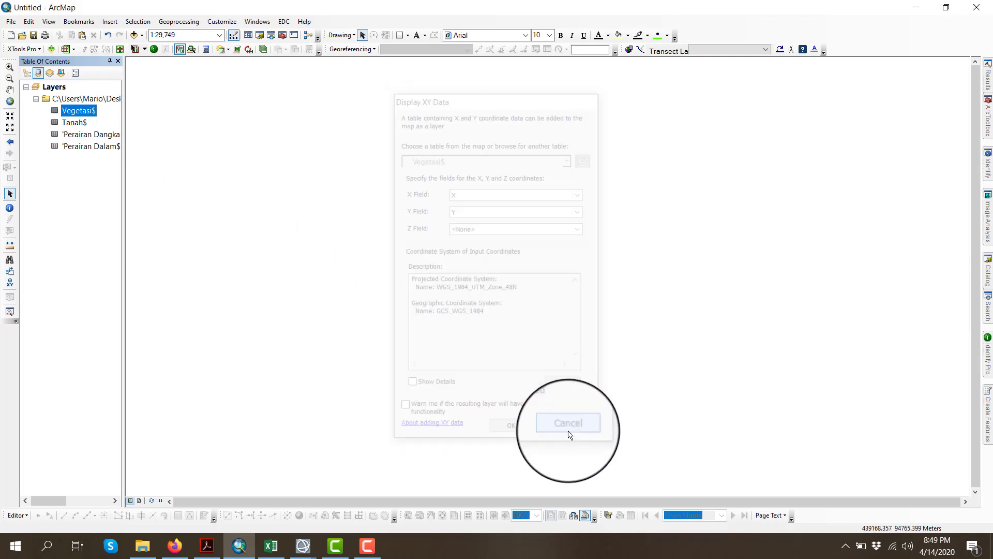
{"action": "left_click", "coordinate": [134, 33]}
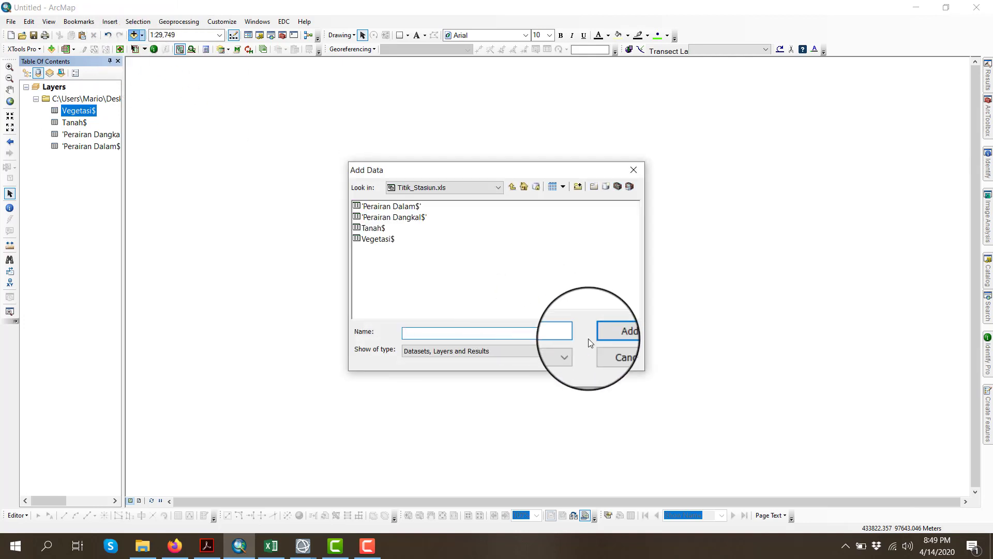
{"action": "left_click", "coordinate": [609, 355]}
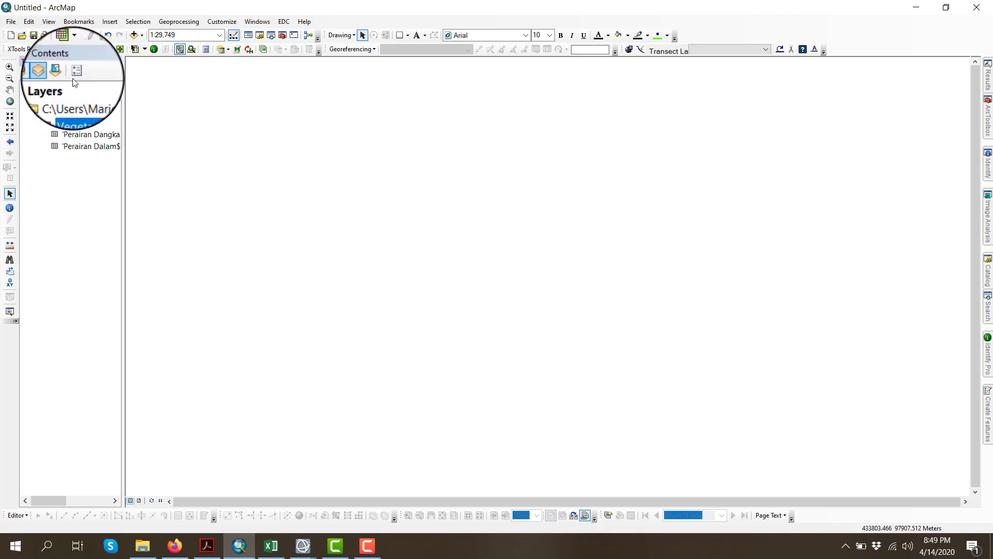
- Switch the table of contents to drawing order, return it to listing by source, and go through the added tables
{"action": "left_click", "coordinate": [26, 77]}
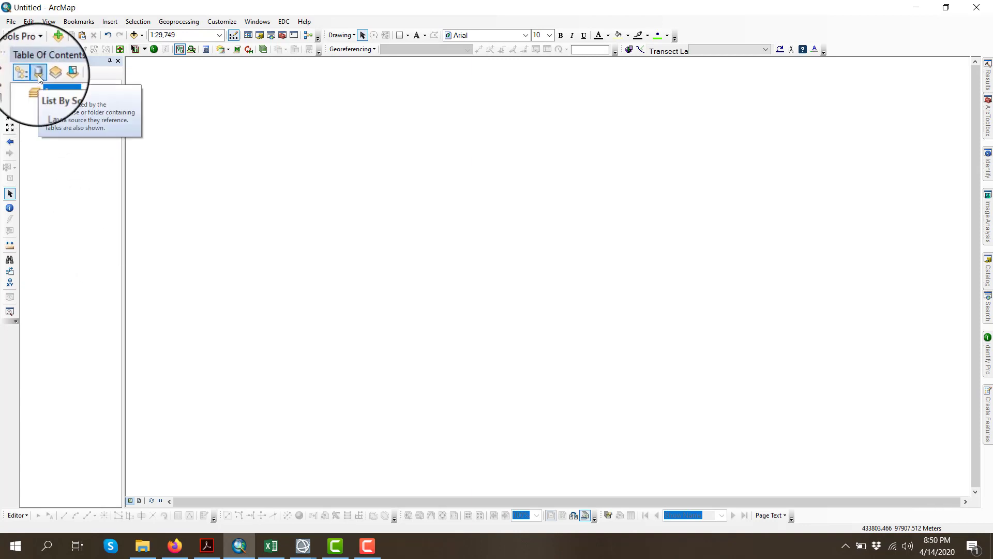
{"action": "left_click", "coordinate": [39, 75]}
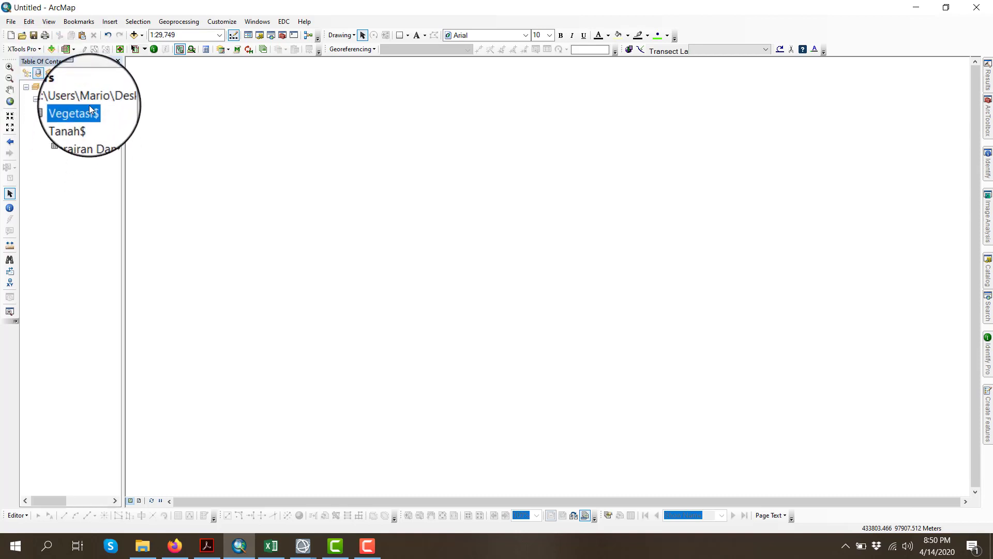
{"action": "key", "text": "Down"}
{"action": "key", "text": "Down"}
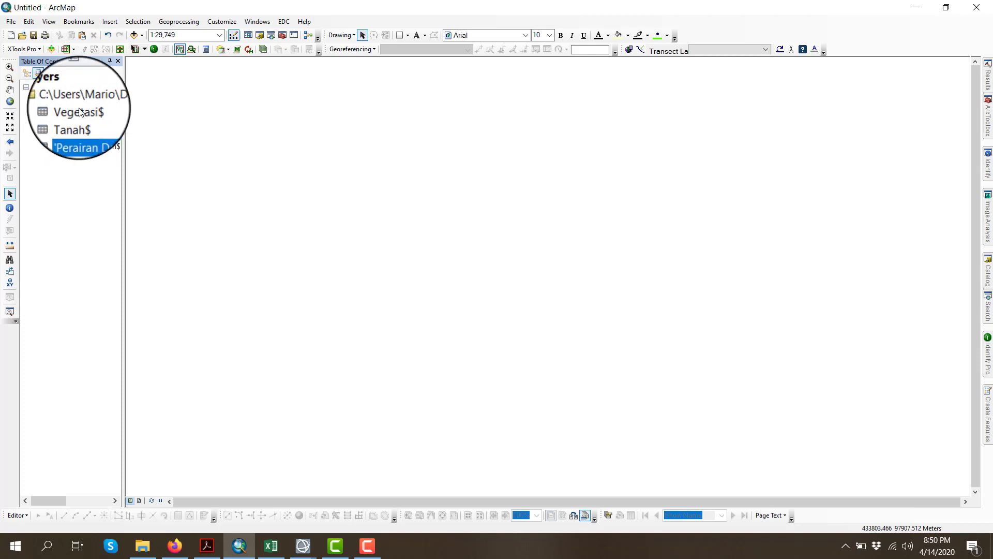
- Open Display XY Data for the Vegetasi$ table and review the coordinate system description of its input coordinates
{"action": "left_click", "coordinate": [81, 111]}
{"action": "right_click", "coordinate": [79, 108]}
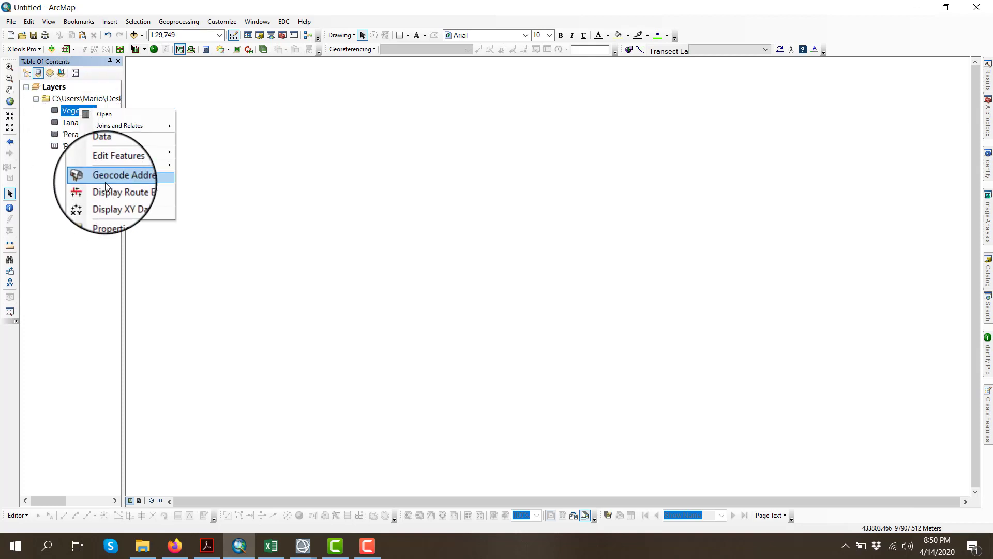
{"action": "left_click", "coordinate": [107, 200]}
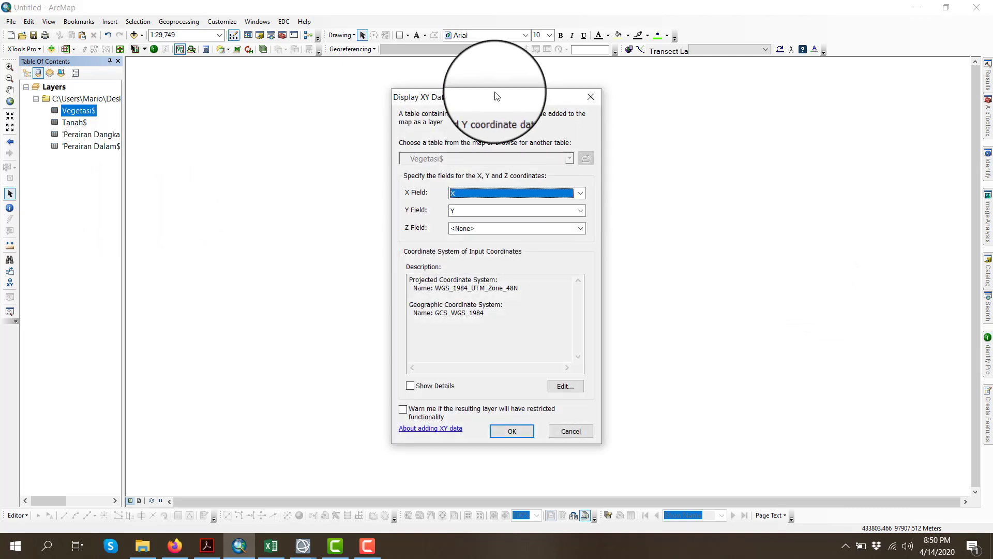
{"action": "left_click_drag", "start_coordinate": [497, 94], "coordinate": [466, 102]}
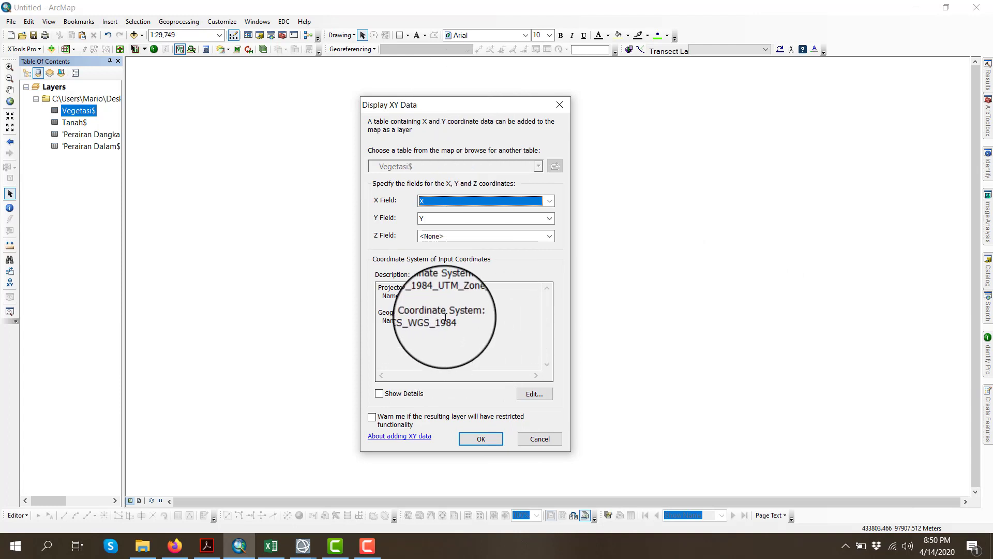
{"action": "left_click_drag", "start_coordinate": [401, 296], "coordinate": [475, 325]}
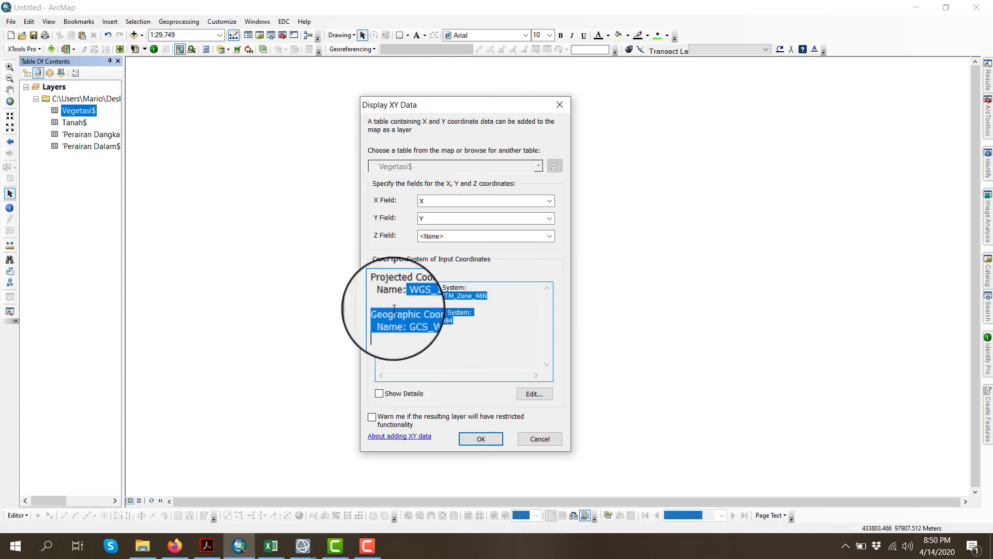
{"action": "left_click", "coordinate": [378, 287]}
{"action": "left_click_drag", "start_coordinate": [379, 287], "coordinate": [466, 322]}
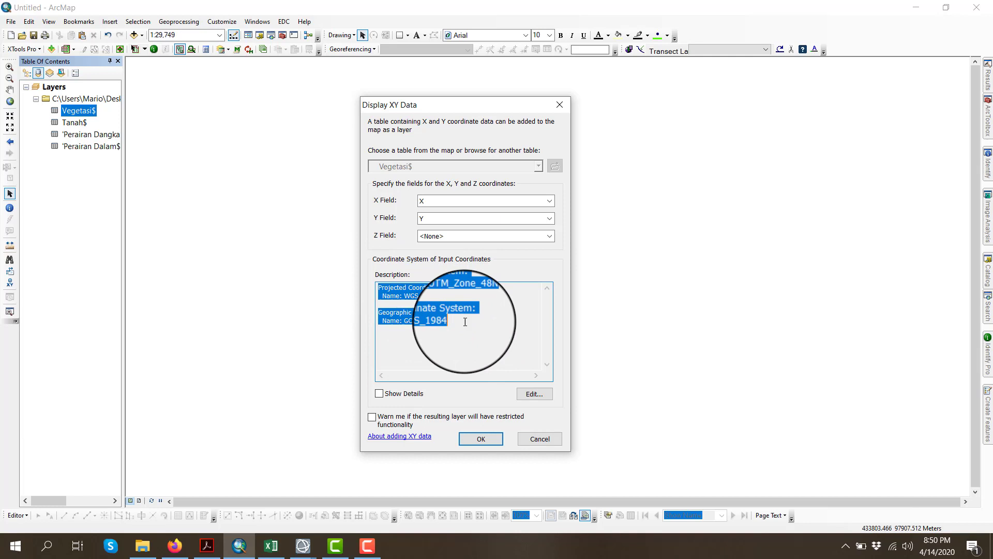
{"action": "left_click", "coordinate": [504, 339]}
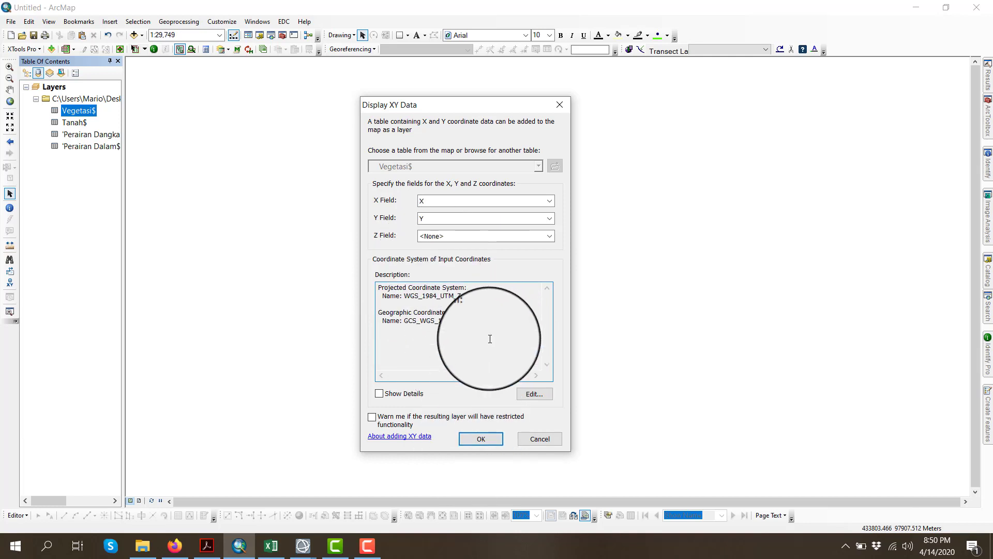
{"action": "left_click_drag", "start_coordinate": [455, 321], "coordinate": [380, 287]}
{"action": "left_click", "coordinate": [517, 353]}
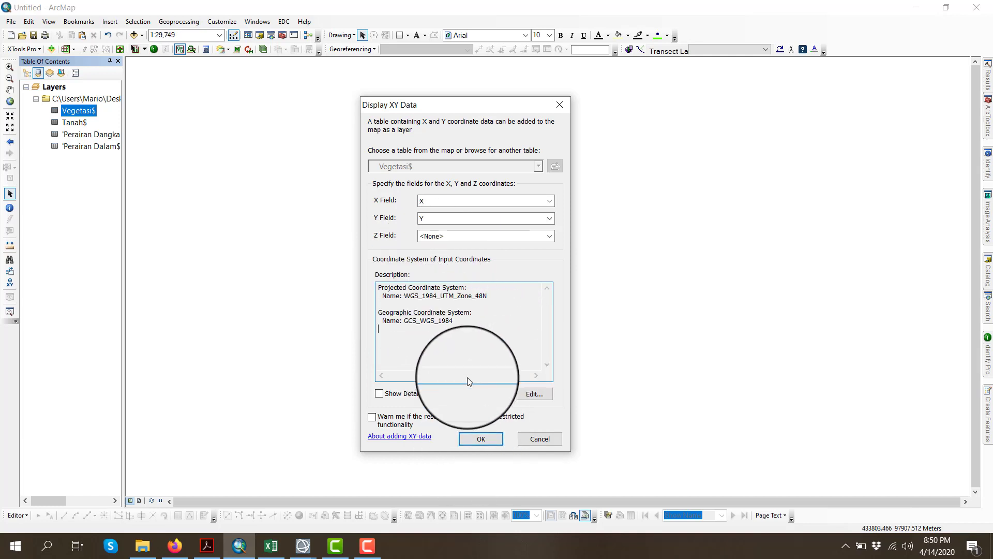
- Edit the coordinate system of the input coordinates and choose WGS 1984 from the favorites
{"action": "left_click", "coordinate": [533, 393]}
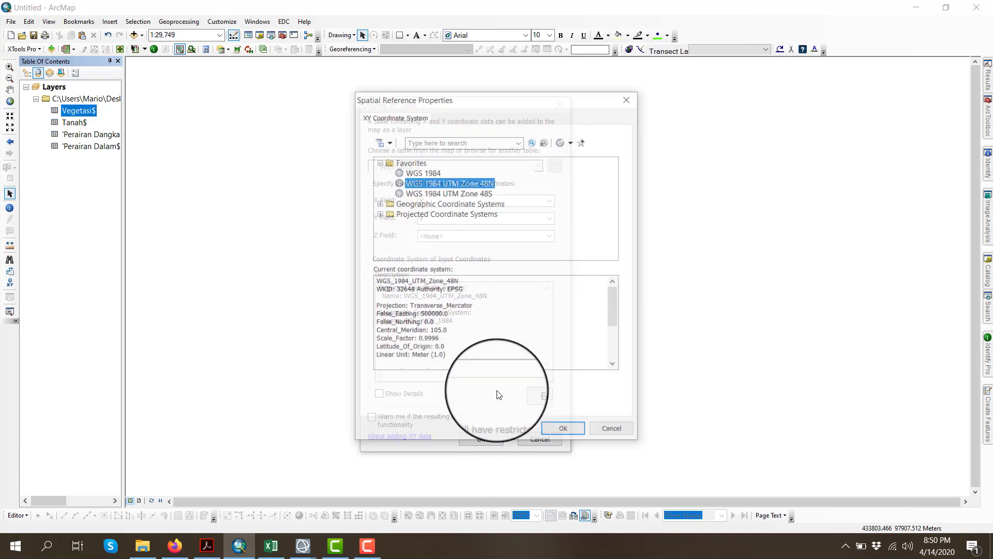
{"action": "left_click", "coordinate": [431, 174]}
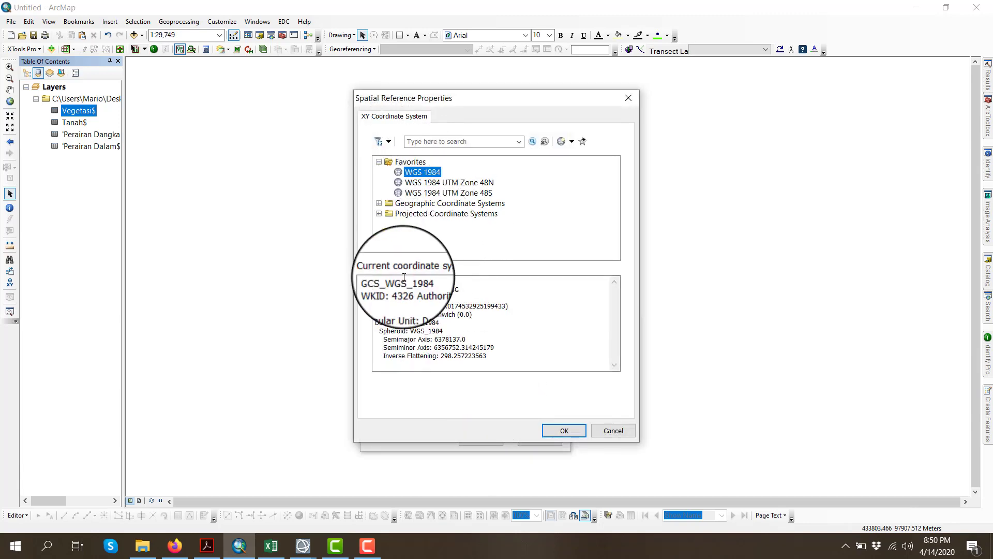
{"action": "left_click", "coordinate": [412, 162]}
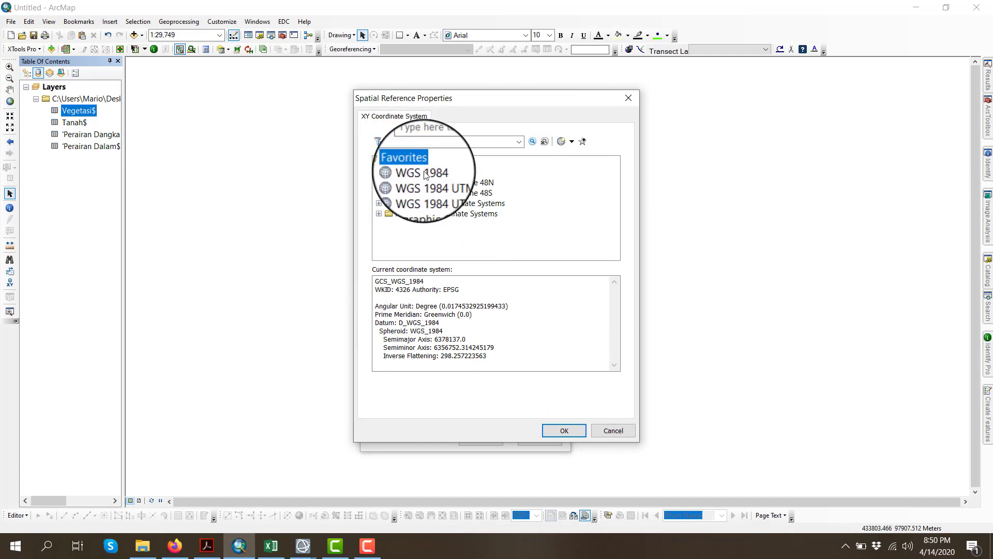
{"action": "left_click", "coordinate": [423, 173]}
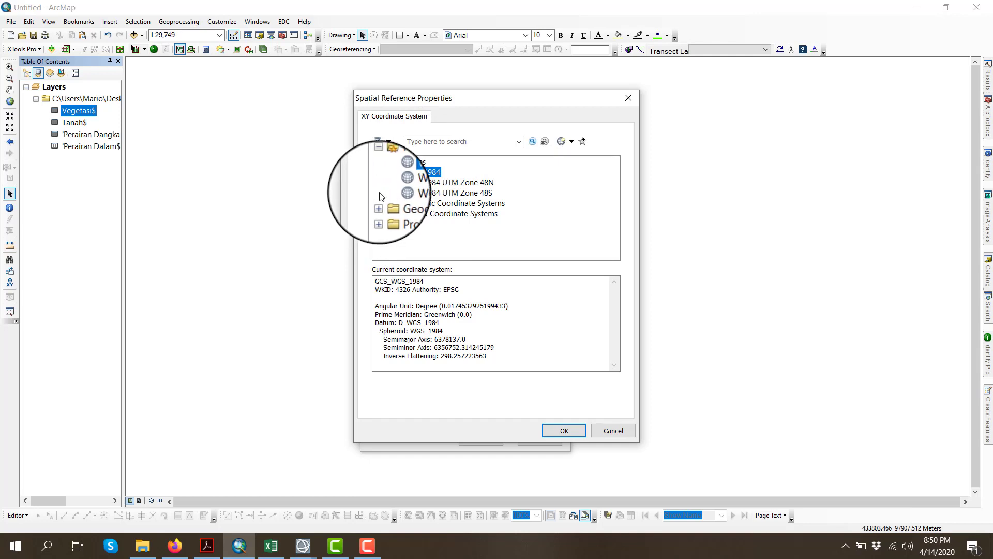
- Collapse the favorites and choose WGS 1984 from the World folder of the geographic coordinate systems
{"action": "left_click", "coordinate": [379, 162]}
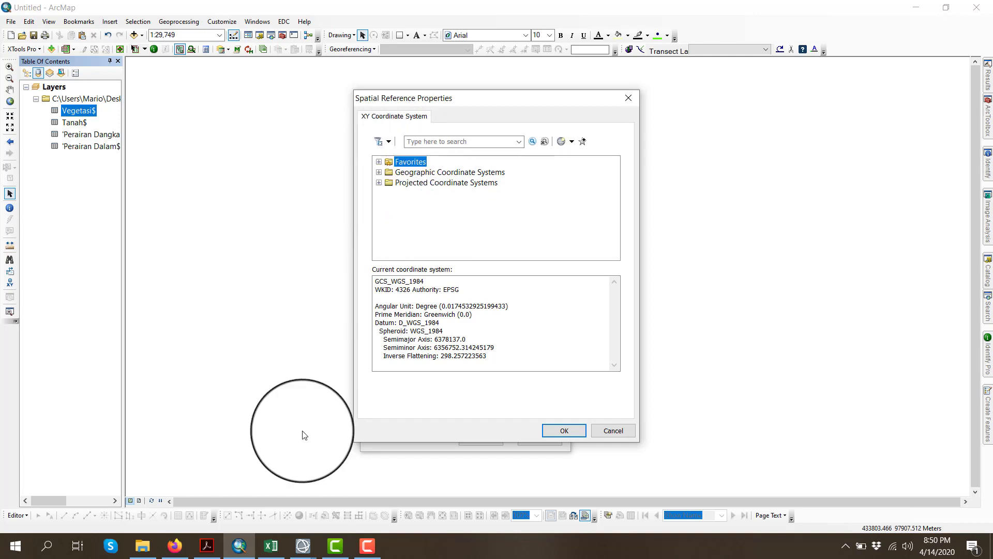
{"action": "left_click", "coordinate": [378, 172]}
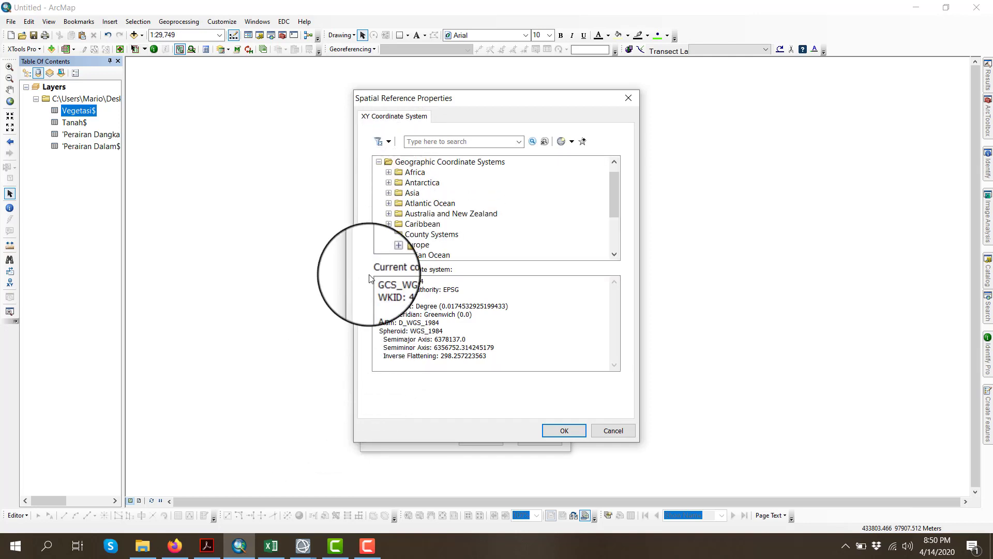
{"action": "scroll", "coordinate": [449, 216], "scroll_direction": "down", "scroll_amount": 3}
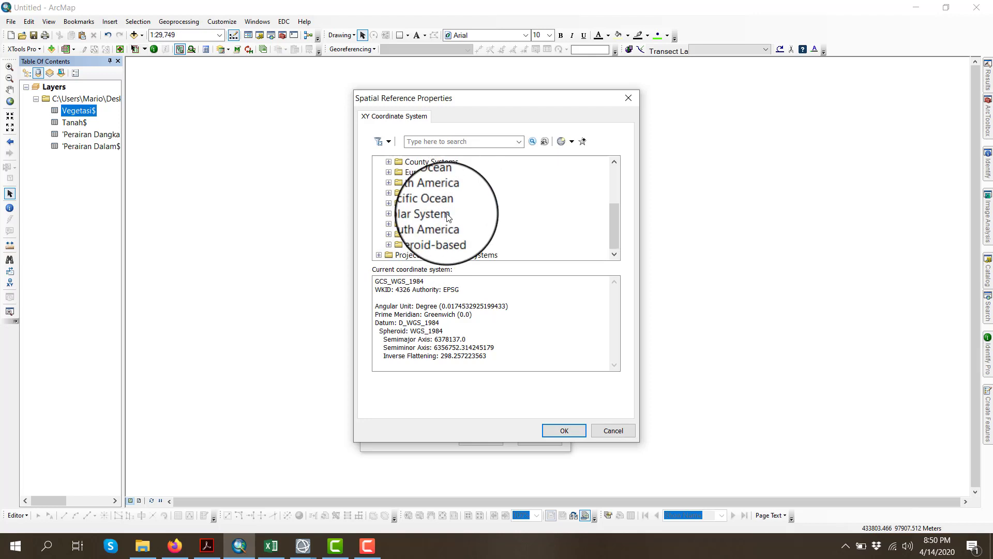
{"action": "left_click", "coordinate": [407, 246]}
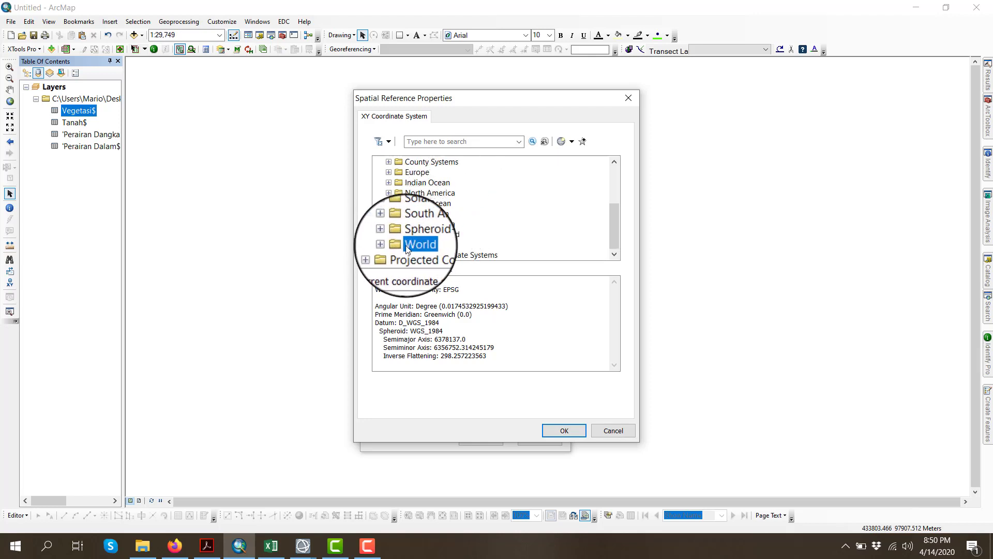
{"action": "left_click", "coordinate": [390, 245]}
{"action": "scroll", "coordinate": [441, 211], "scroll_direction": "down", "scroll_amount": 3}
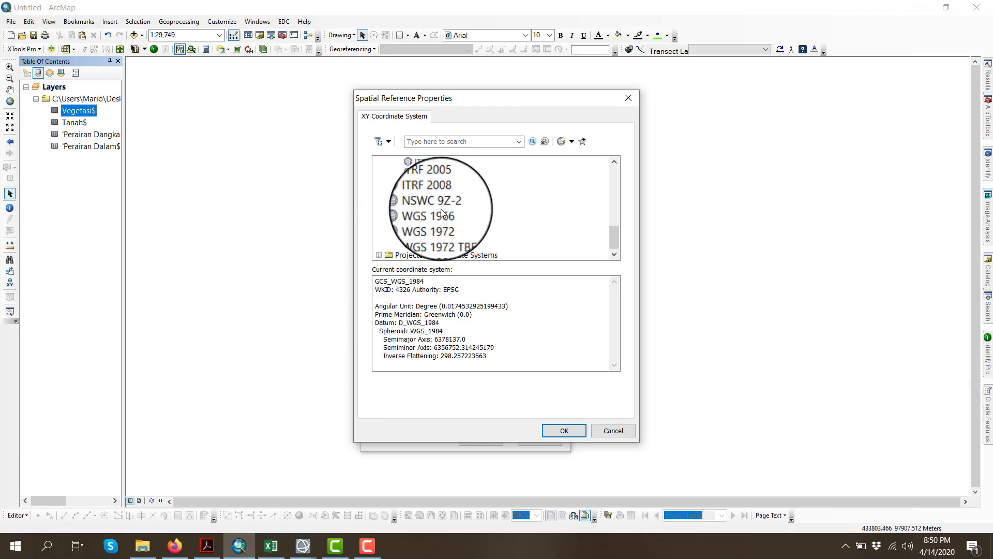
{"action": "left_click", "coordinate": [432, 244]}
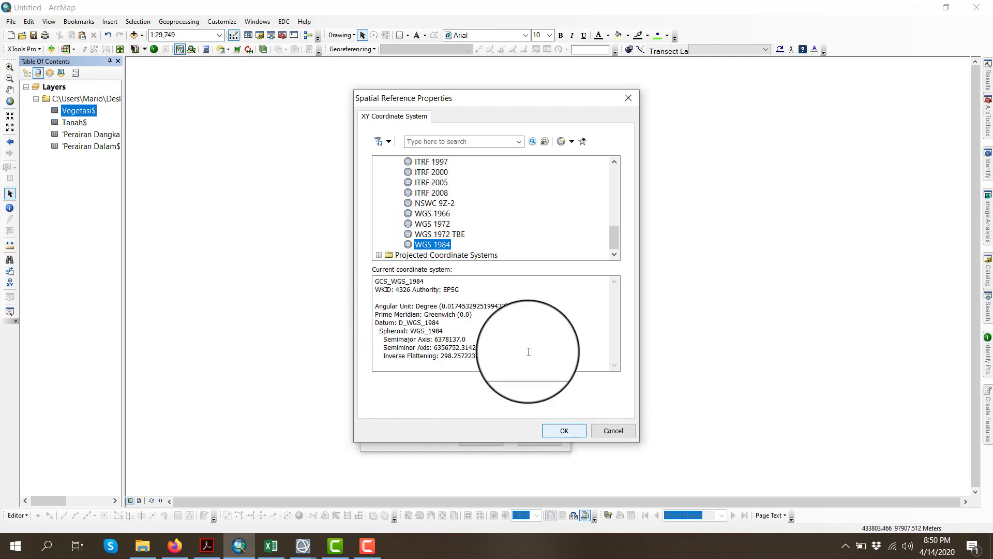
- Examine where WGS 1984 sits among the geographic coordinate system folders and which favorites options that entry offers
{"action": "scroll", "coordinate": [473, 234], "scroll_direction": "up", "scroll_amount": 7}
{"action": "scroll", "coordinate": [473, 233], "scroll_direction": "down", "scroll_amount": 7}
{"action": "scroll", "coordinate": [471, 233], "scroll_direction": "up", "scroll_amount": 7}
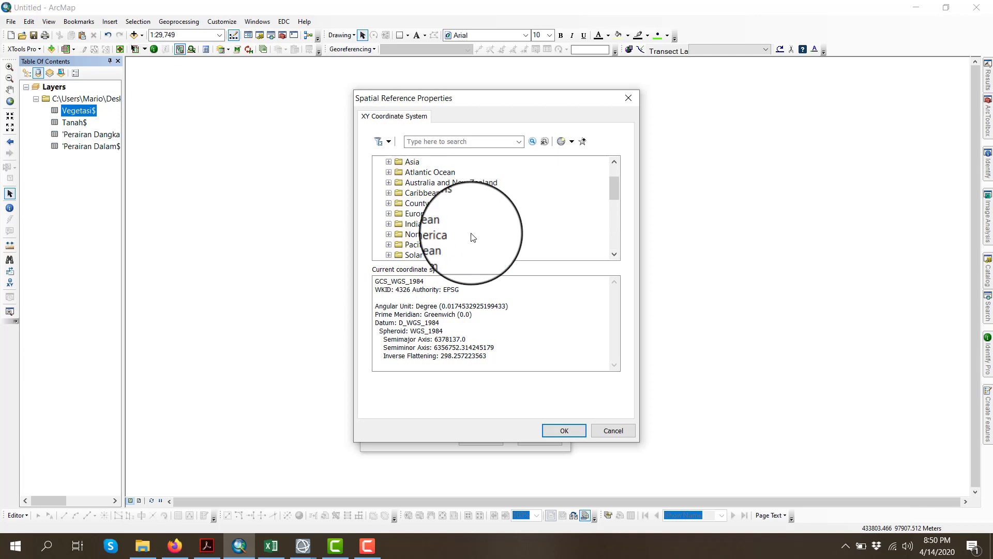
{"action": "scroll", "coordinate": [471, 233], "scroll_direction": "down", "scroll_amount": 7}
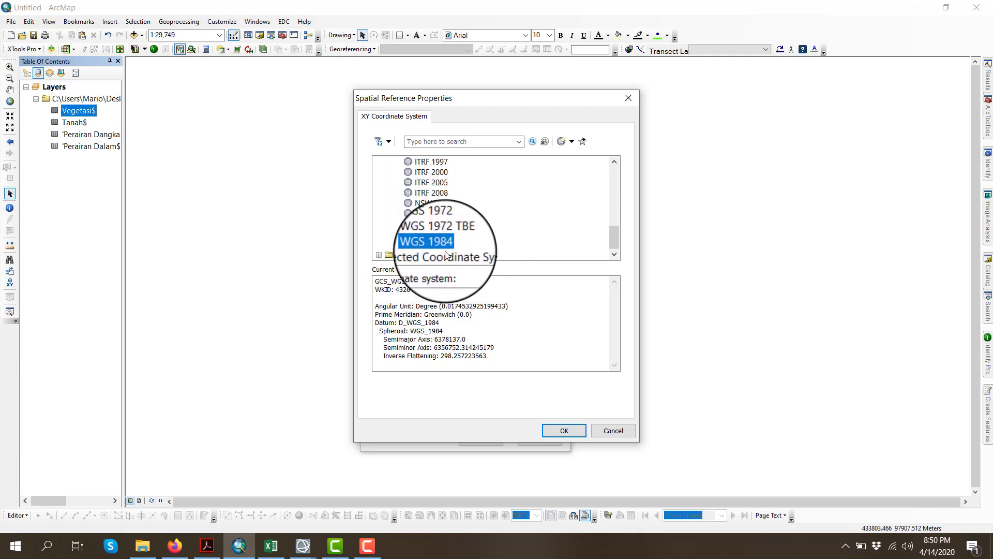
{"action": "scroll", "coordinate": [449, 248], "scroll_direction": "up", "scroll_amount": 4}
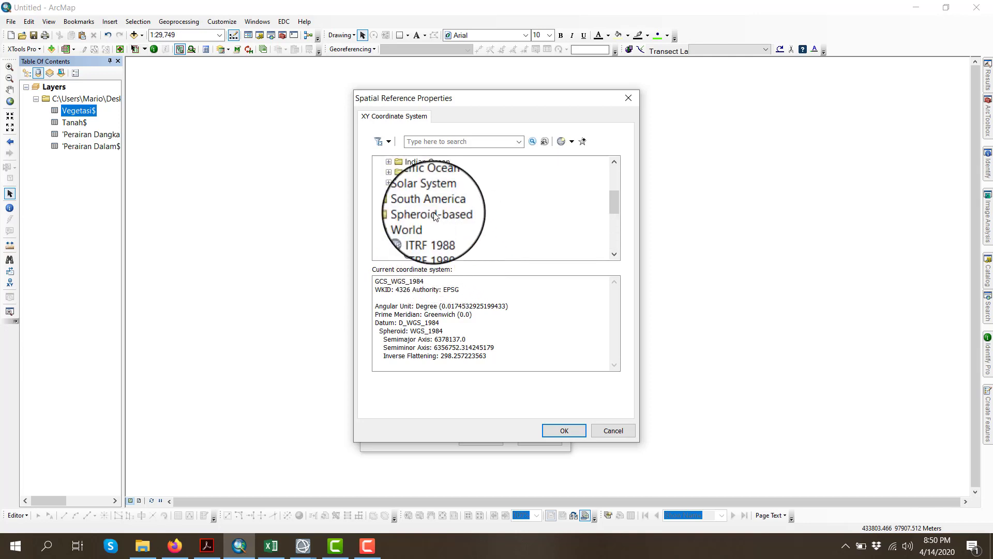
{"action": "scroll", "coordinate": [396, 210], "scroll_direction": "down", "scroll_amount": 4}
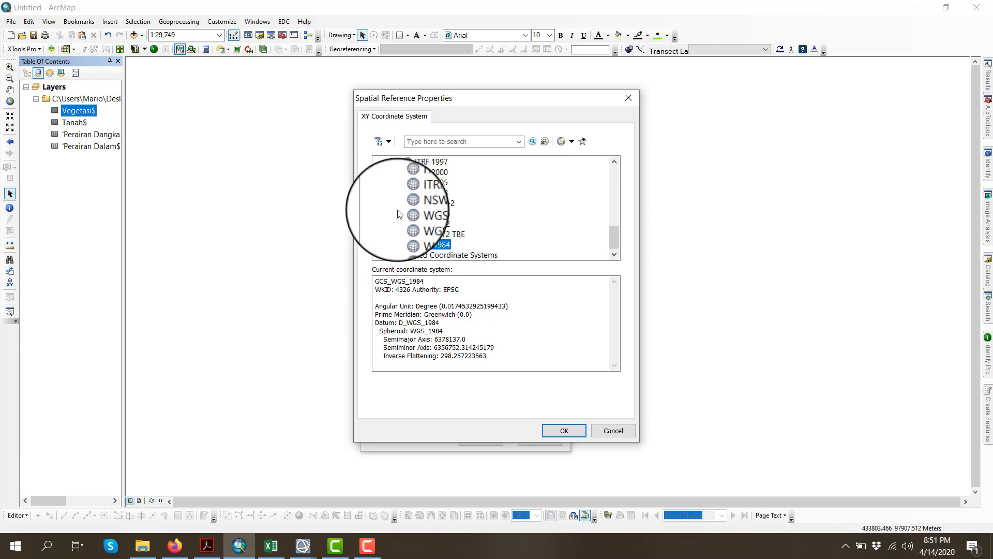
{"action": "right_click", "coordinate": [427, 244]}
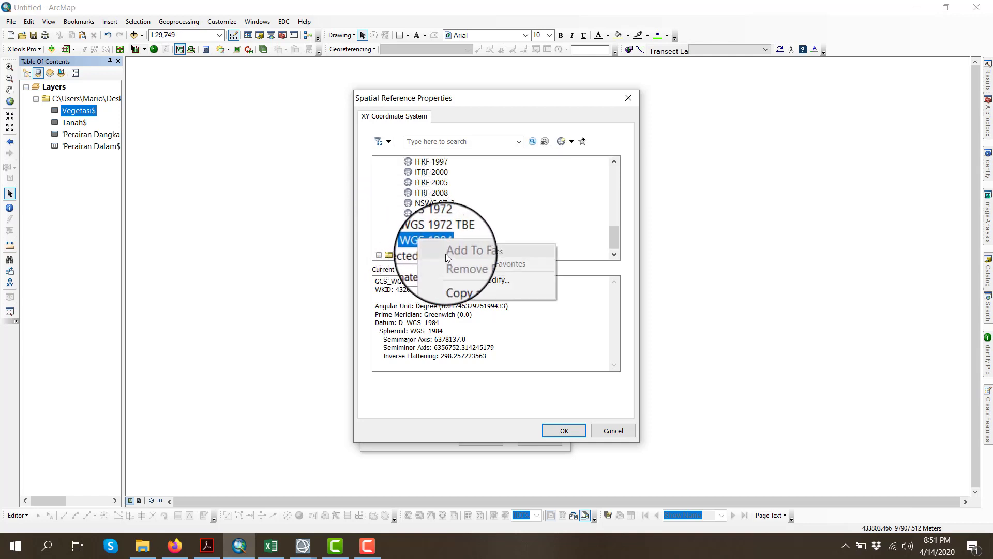
{"action": "left_click", "coordinate": [505, 203]}
- Collapse the geographic coordinate systems and choose WGS 1984 from the favorites instead
{"action": "scroll", "coordinate": [505, 204], "scroll_direction": "up", "scroll_amount": 8}
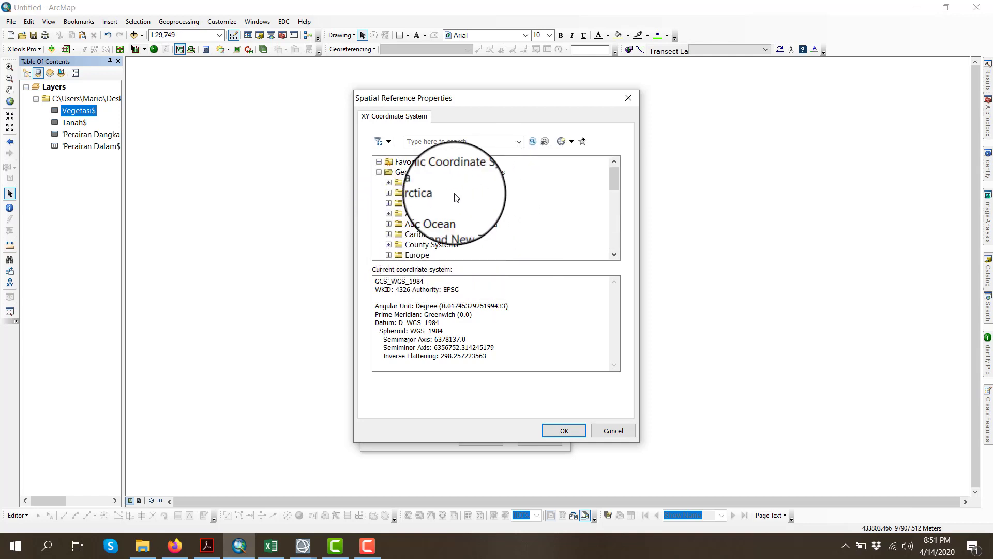
{"action": "left_click", "coordinate": [378, 171]}
{"action": "left_click", "coordinate": [379, 172]}
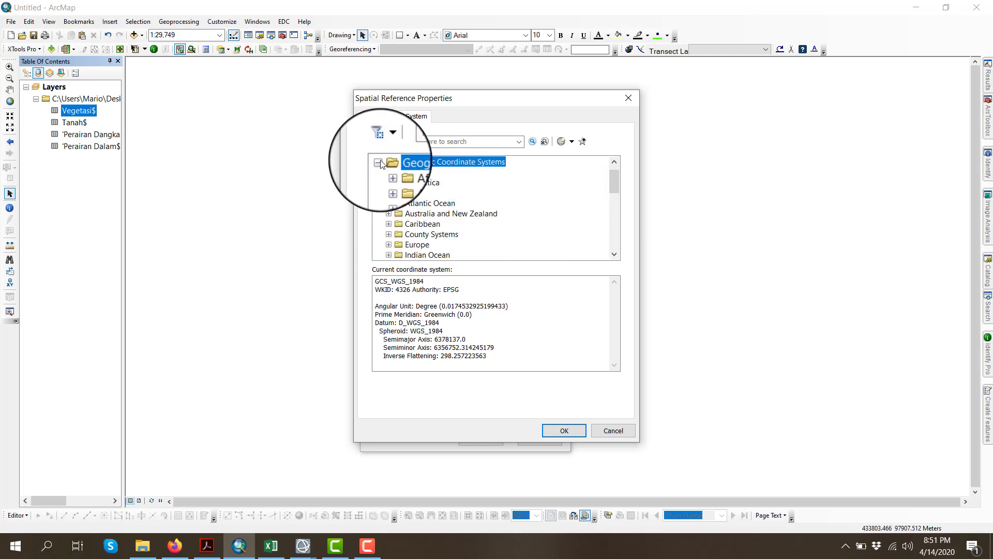
{"action": "left_click", "coordinate": [380, 156]}
{"action": "left_click", "coordinate": [380, 157]}
{"action": "left_click", "coordinate": [408, 172]}
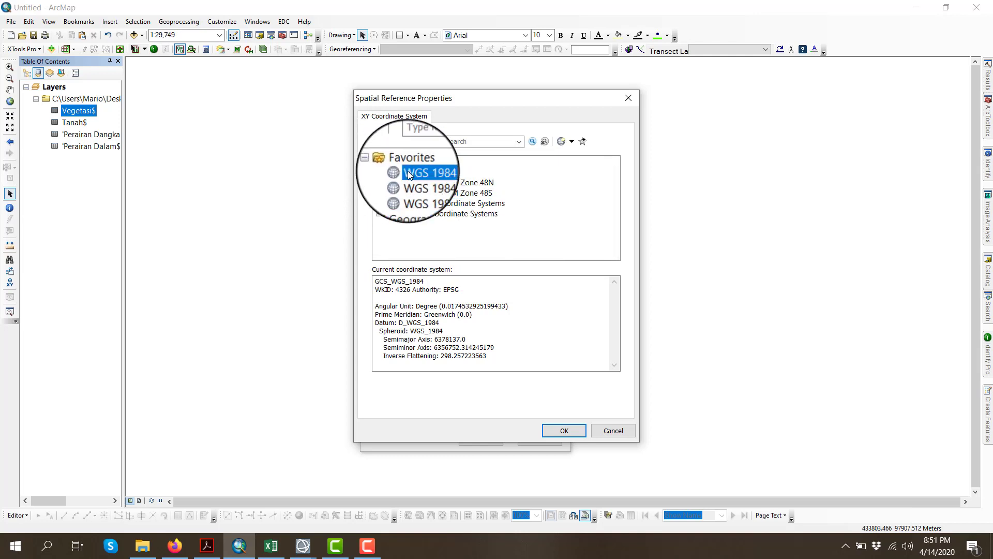
- Choose WGS 1984 from the World geographic coordinate systems again and apply it to the Vegetasi$ input coordinates
{"action": "left_click", "coordinate": [379, 162]}
{"action": "left_click", "coordinate": [380, 173]}
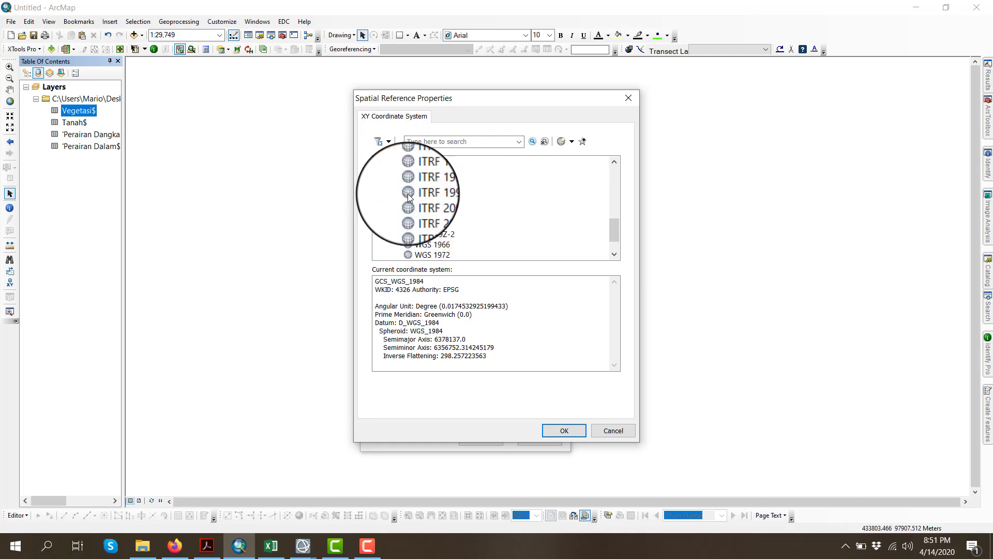
{"action": "scroll", "coordinate": [409, 197], "scroll_direction": "down", "scroll_amount": 1}
{"action": "left_click", "coordinate": [432, 244]}
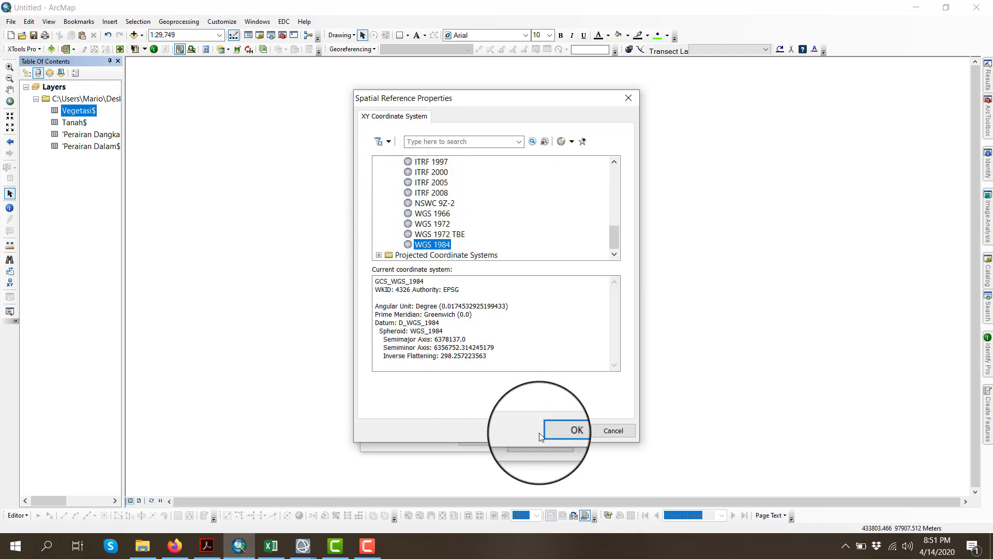
{"action": "left_click", "coordinate": [548, 434]}
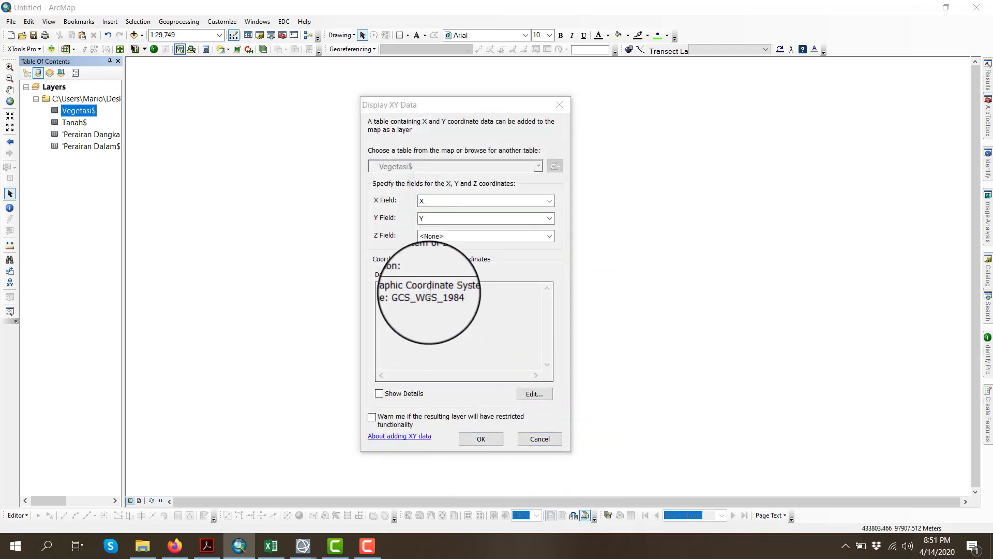
- Check the coordinate system description of the input coordinates and add the Vegetasi$ points to the map
{"action": "left_click_drag", "start_coordinate": [463, 304], "coordinate": [377, 289]}
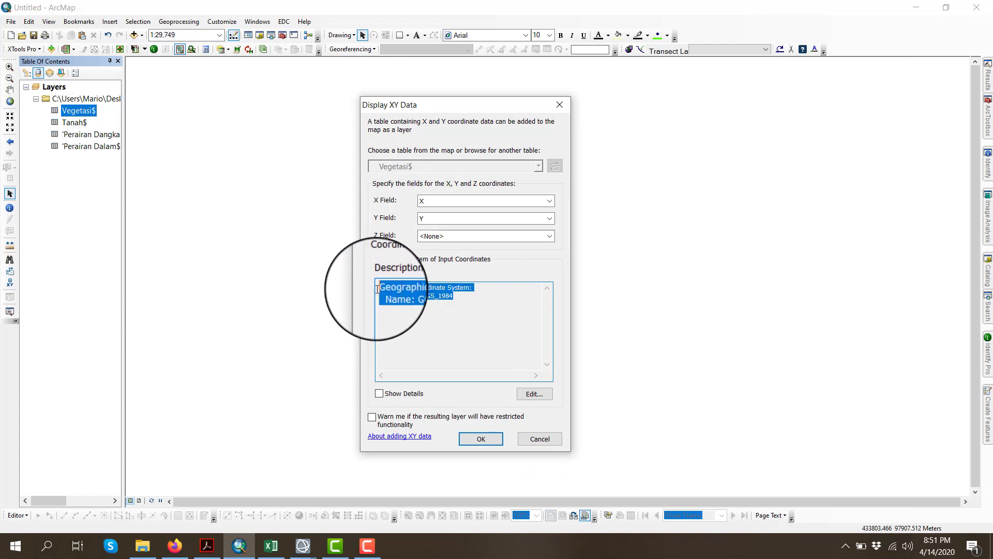
{"action": "left_click", "coordinate": [474, 305]}
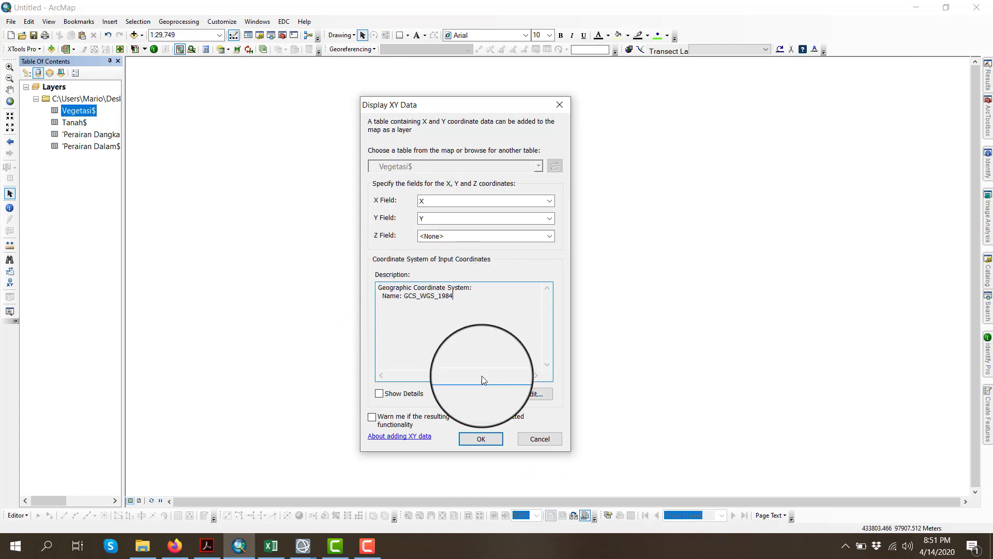
{"action": "left_click", "coordinate": [480, 439]}
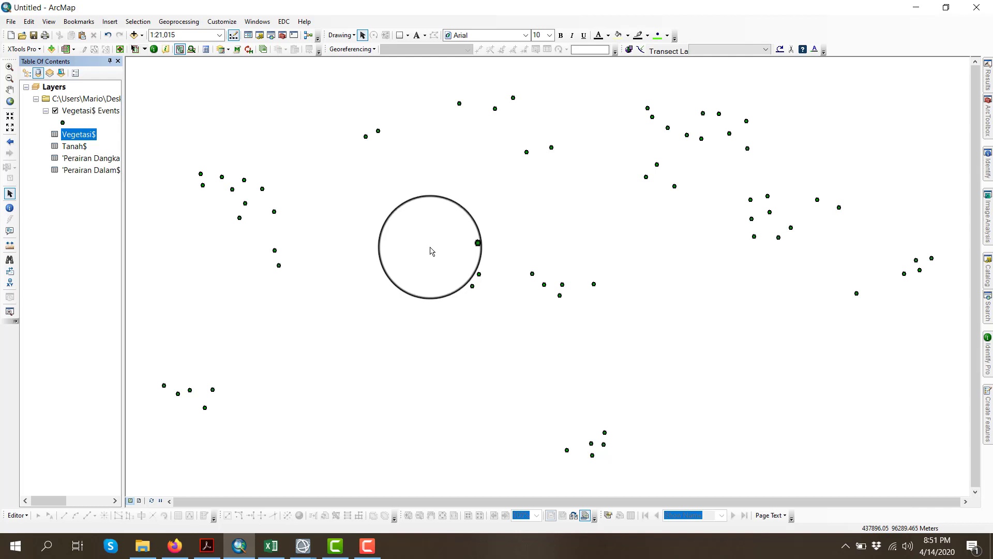
- Display the Tanah$ table's X and Y coordinates as points, with WGS 1984 from the favorites as the input coordinate system
{"action": "right_click", "coordinate": [77, 150]}
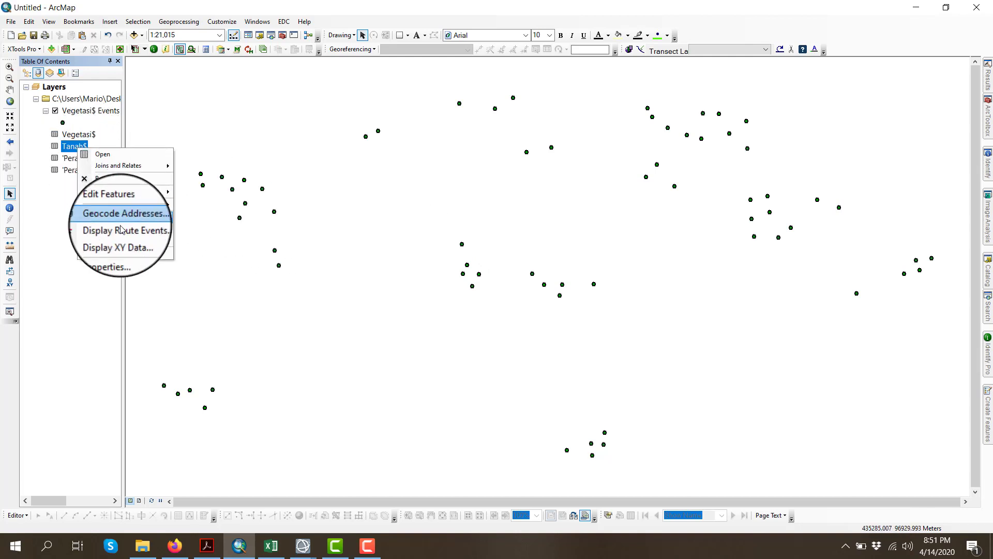
{"action": "left_click", "coordinate": [117, 247]}
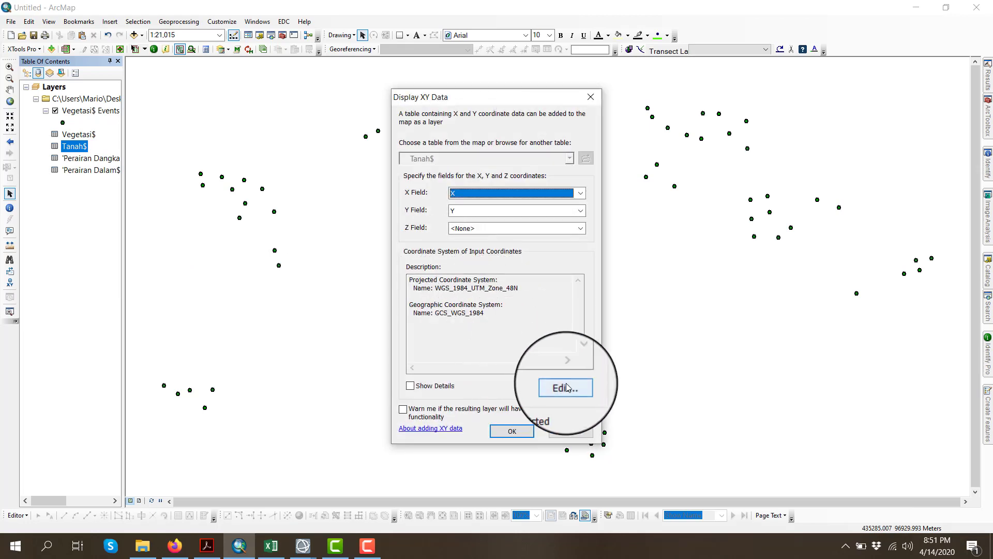
{"action": "left_click", "coordinate": [566, 387]}
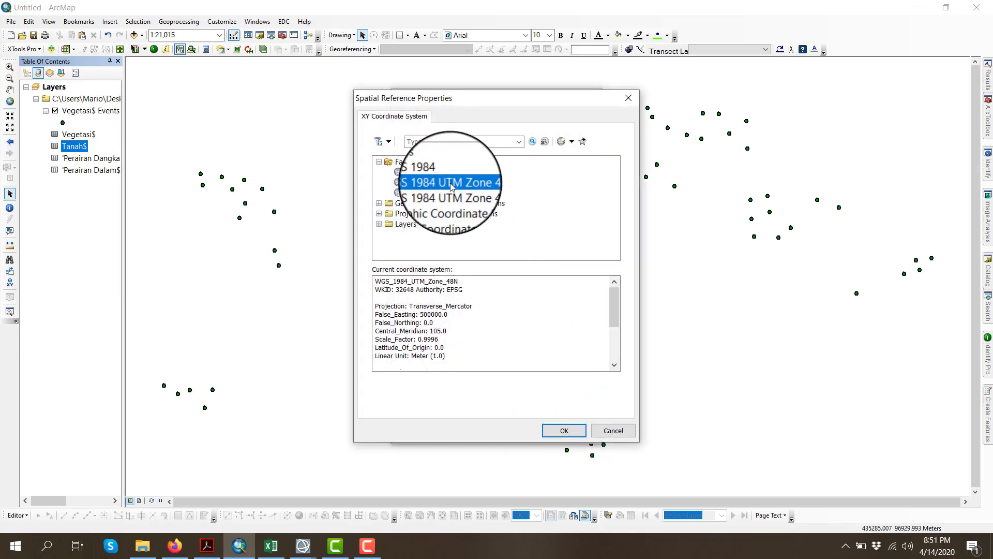
{"action": "left_click", "coordinate": [432, 174]}
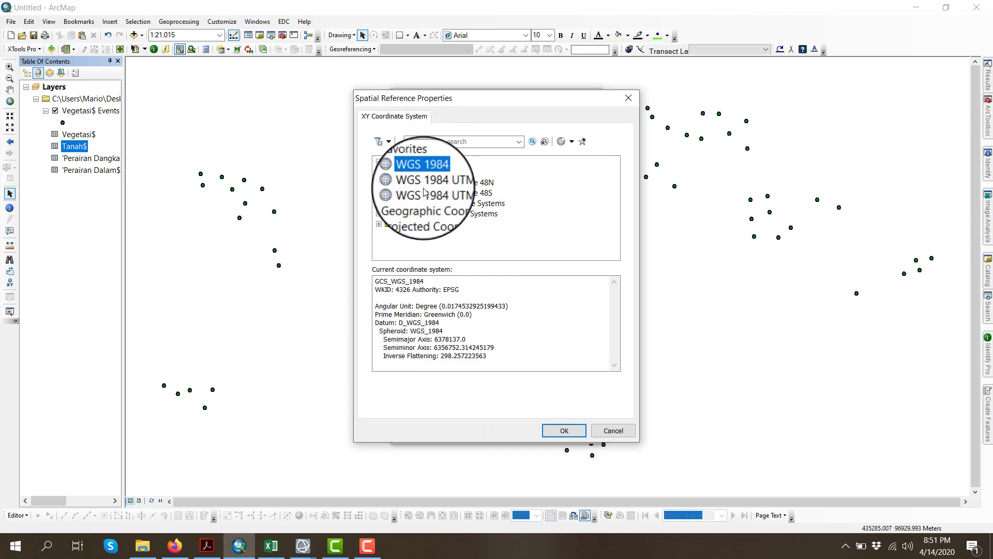
{"action": "left_click", "coordinate": [375, 200]}
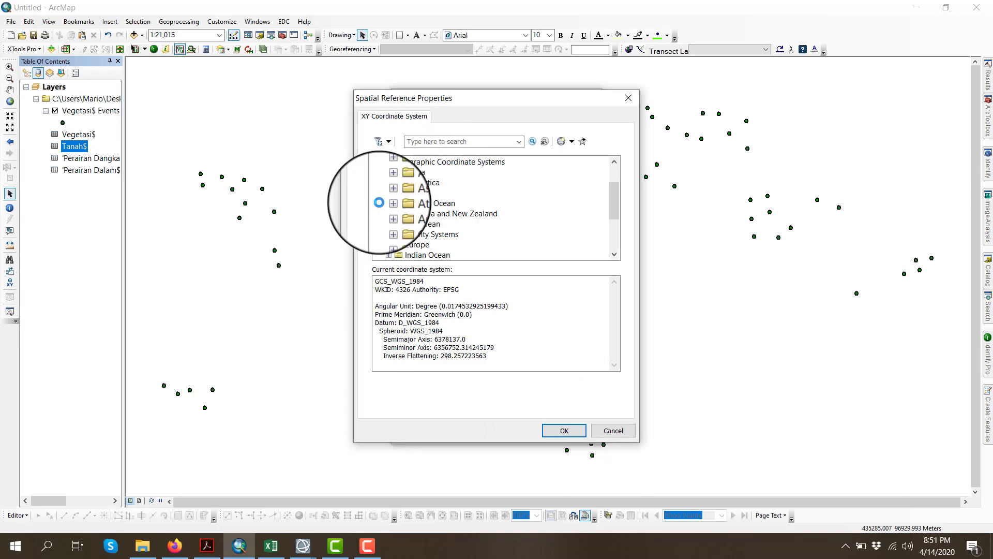
{"action": "left_click", "coordinate": [379, 162]}
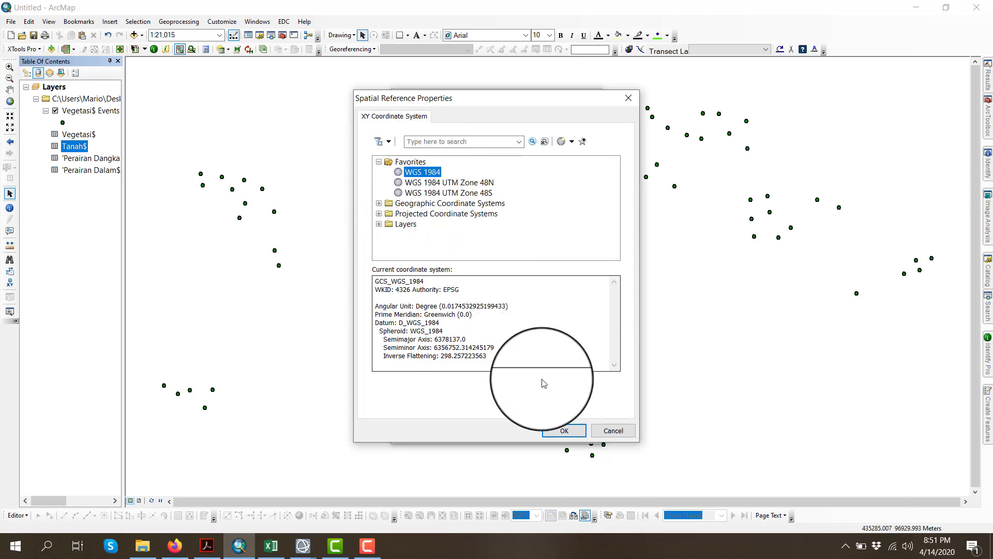
{"action": "left_click", "coordinate": [557, 436]}
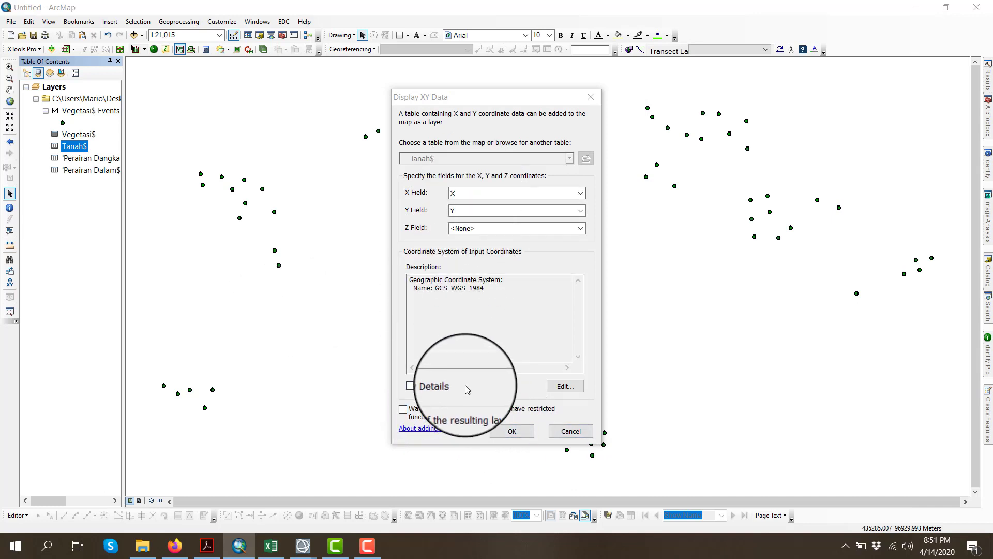
{"action": "left_click_drag", "start_coordinate": [455, 97], "coordinate": [408, 62]}
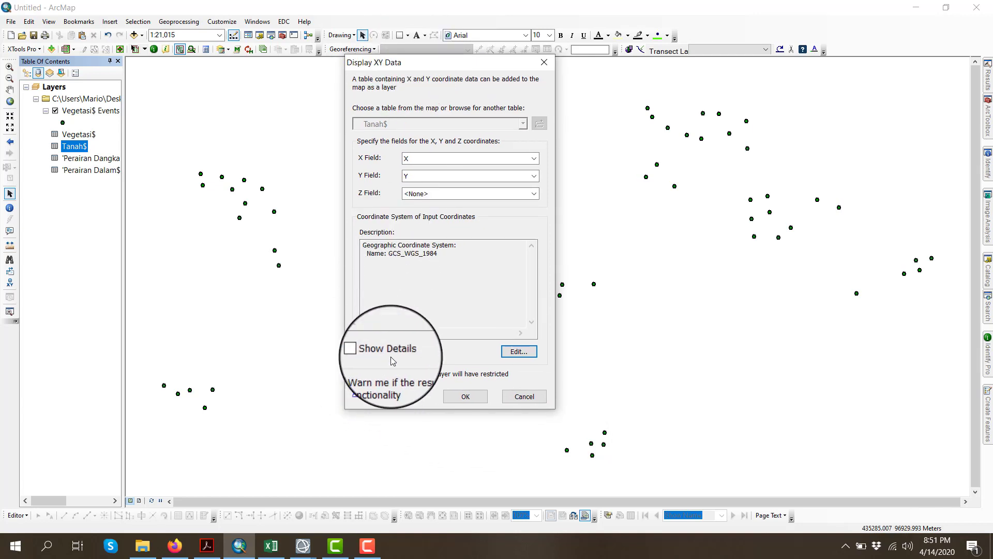
{"action": "left_click", "coordinate": [473, 396]}
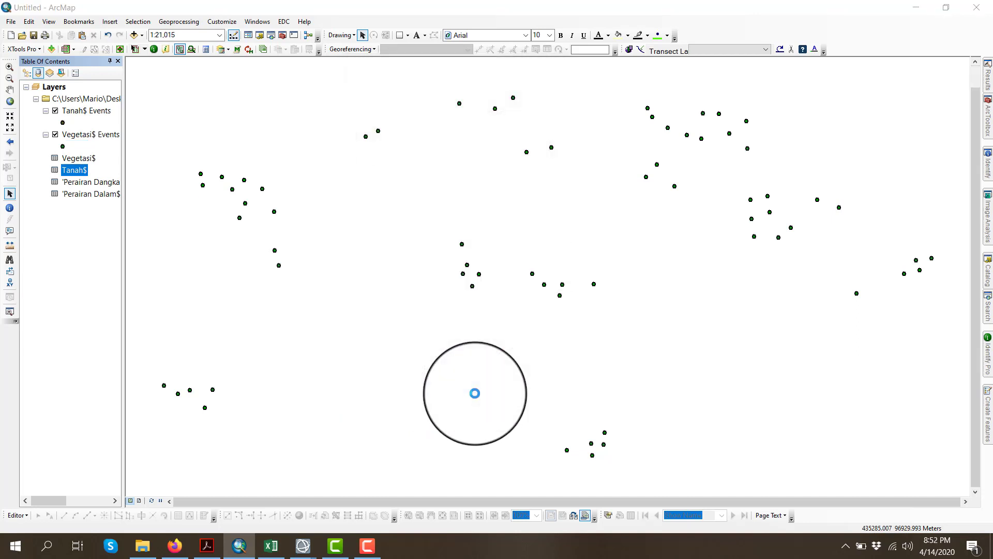
- Display the Perairan Dangkal$ table's X and Y coordinates as points, with WGS 1984 as the input coordinate system
{"action": "right_click", "coordinate": [81, 182]}
{"action": "left_click", "coordinate": [117, 271]}
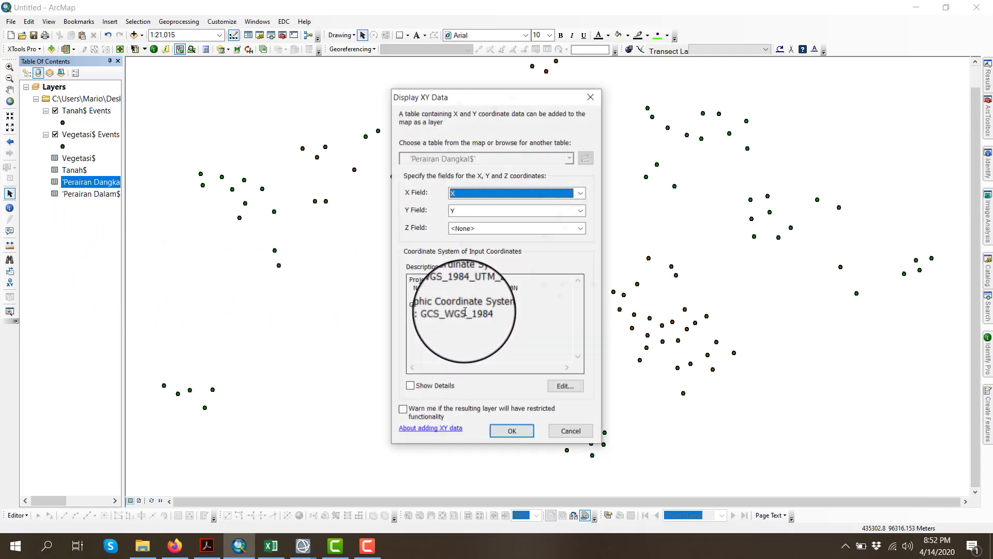
{"action": "left_click", "coordinate": [565, 386]}
{"action": "left_click", "coordinate": [416, 172]}
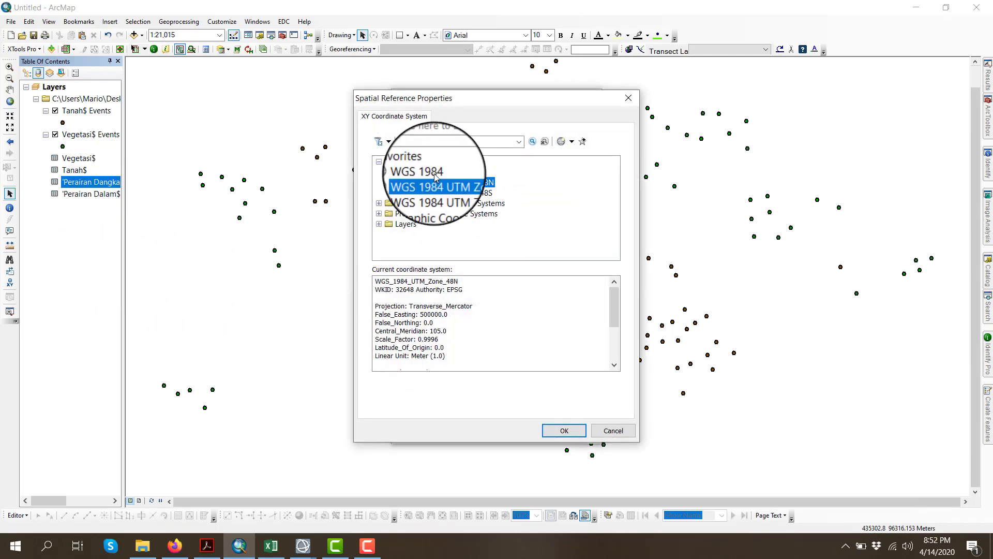
{"action": "left_click", "coordinate": [563, 429]}
{"action": "left_click", "coordinate": [530, 432]}
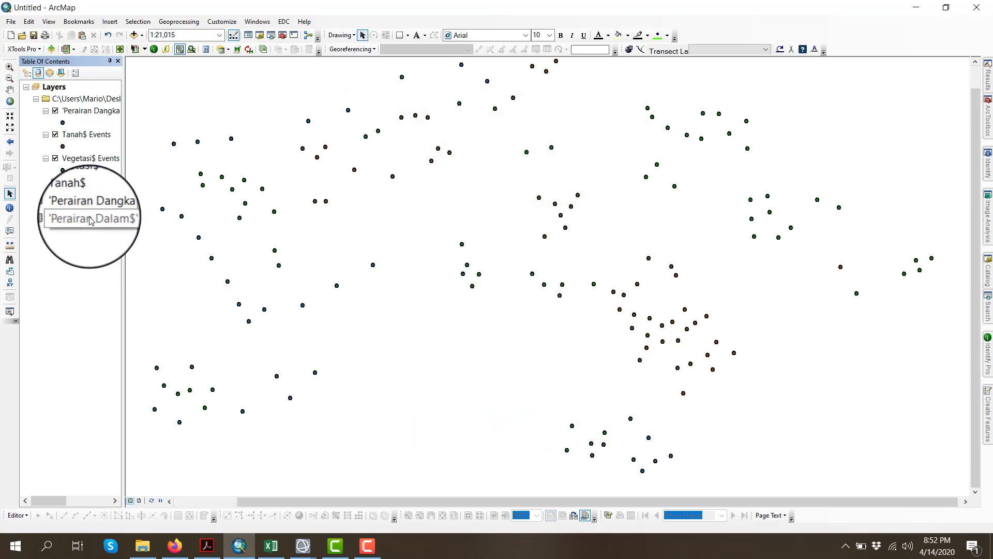
- Display the Perairan Dalam$ table's X and Y coordinates as points, with WGS 1984 as the input coordinate system
{"action": "right_click", "coordinate": [90, 220]}
{"action": "left_click", "coordinate": [168, 304]}
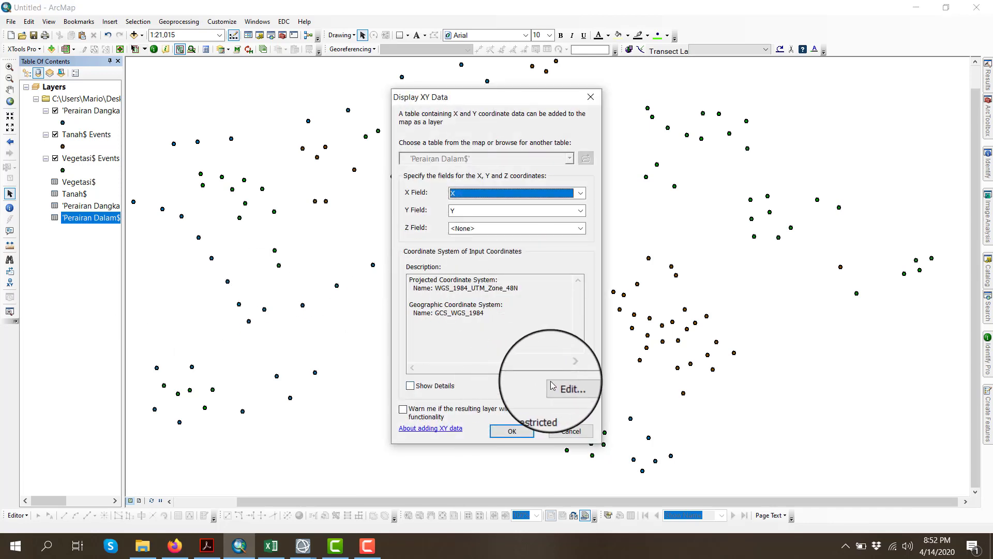
{"action": "left_click", "coordinate": [565, 386]}
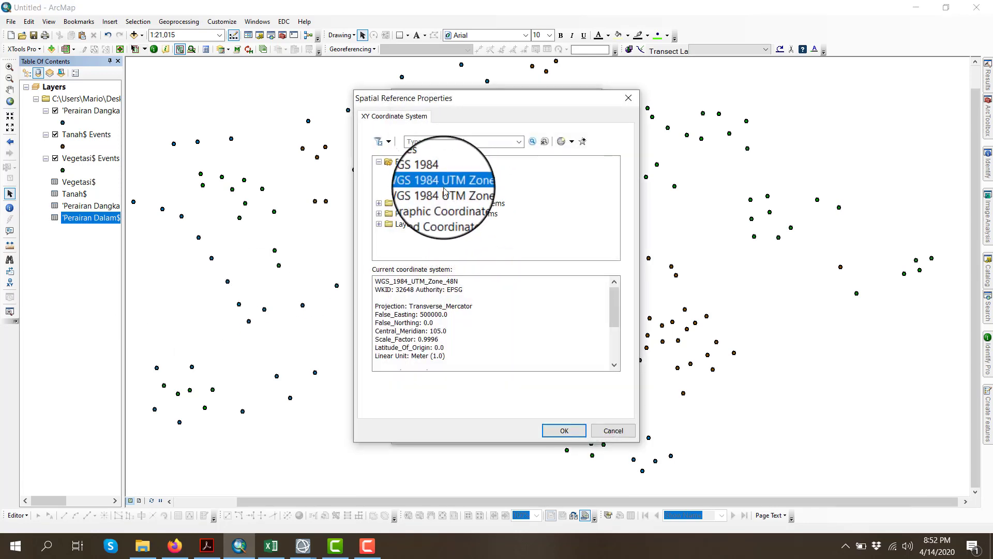
{"action": "left_click", "coordinate": [431, 174]}
{"action": "left_click", "coordinate": [563, 431]}
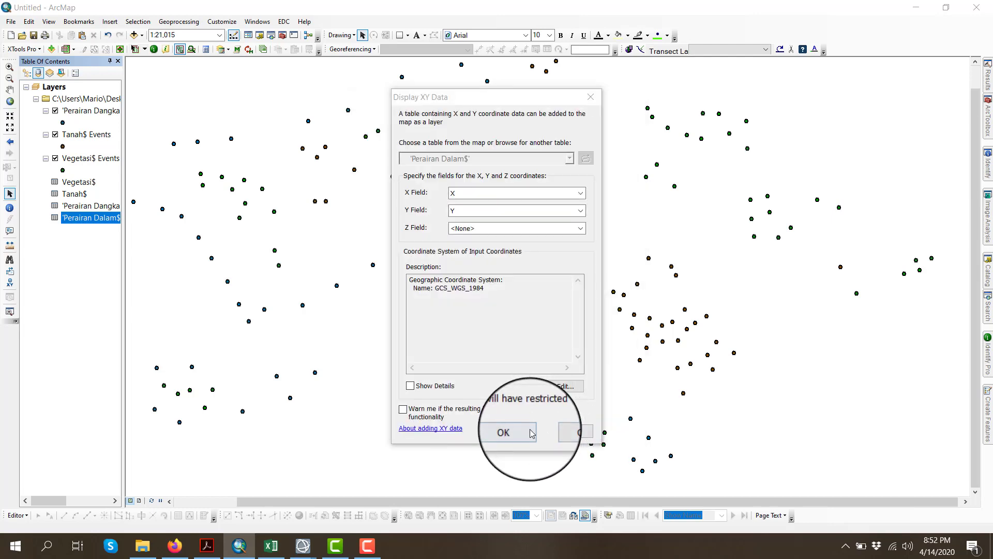
{"action": "left_click", "coordinate": [512, 431]}
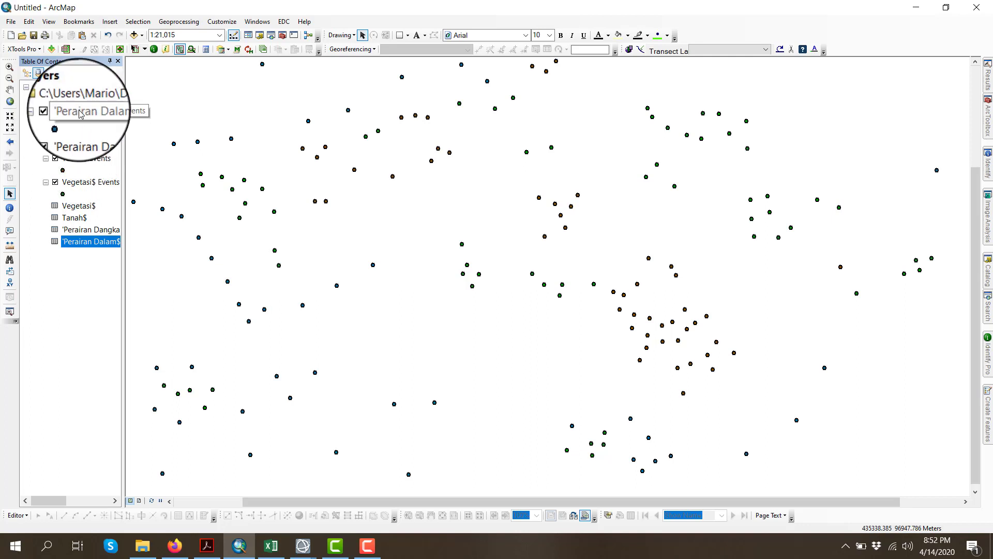
- Start a data export of all features in the Perairan Dalam$ events layer and browse to the SHP folder for the output
{"action": "left_click", "coordinate": [80, 113]}
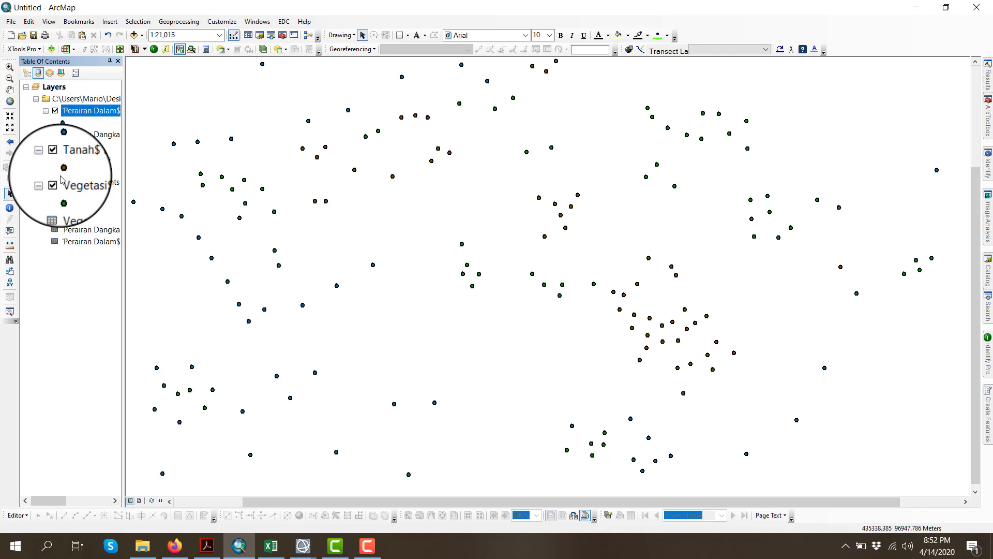
{"action": "right_click", "coordinate": [97, 111]}
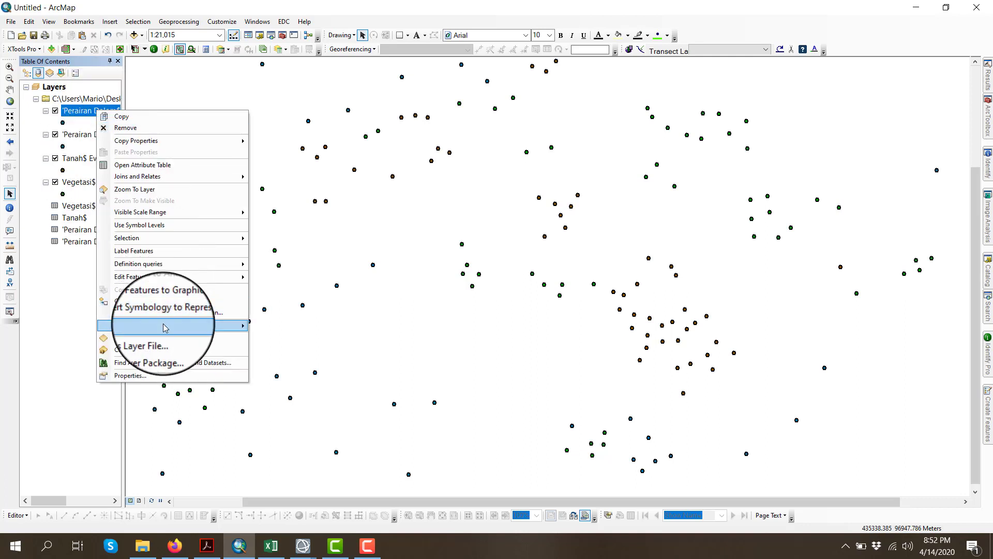
{"action": "mouse_move", "coordinate": [241, 324]}
{"action": "left_click", "coordinate": [271, 339]}
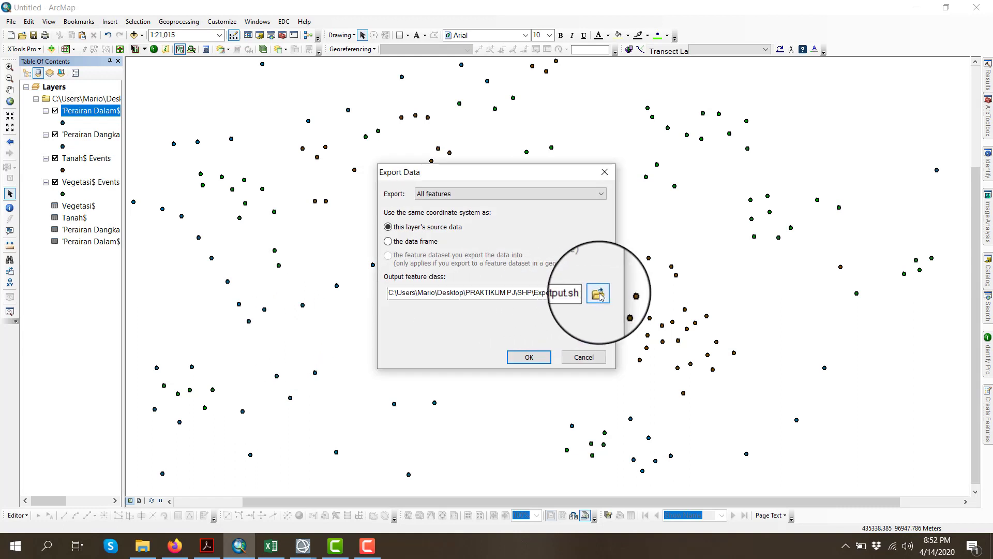
{"action": "left_click", "coordinate": [598, 294]}
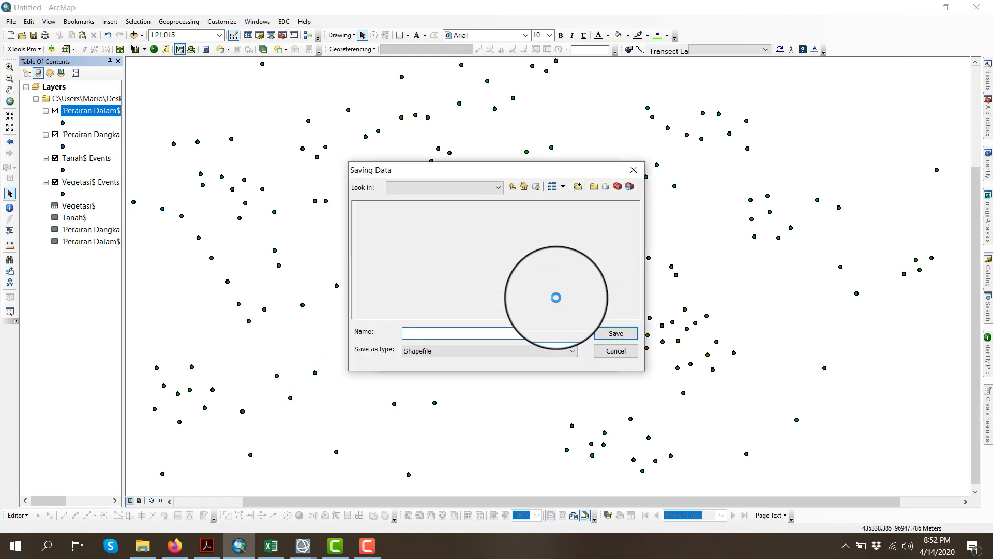
{"action": "left_click", "coordinate": [471, 190]}
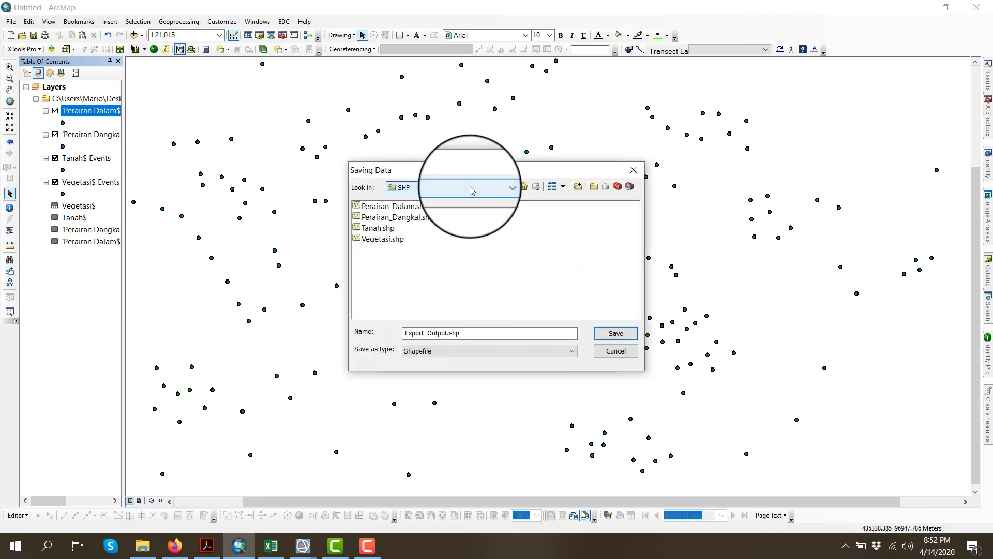
{"action": "left_click", "coordinate": [471, 190]}
{"action": "left_click", "coordinate": [471, 191]}
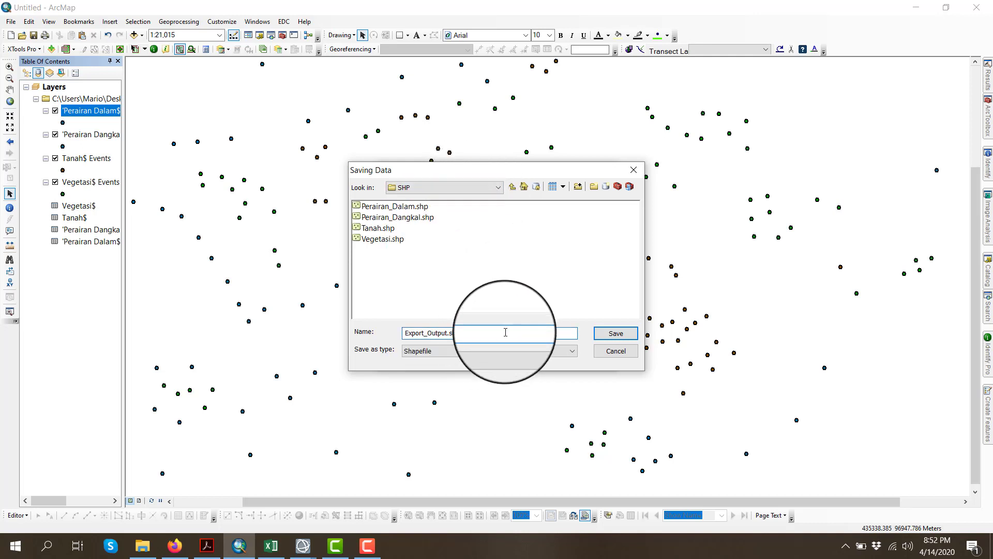
- Name the output Perairan_Dalam, pick the existing Perairan_Dalam.shp as the target, and decline replacing it
{"action": "left_click_drag", "start_coordinate": [484, 334], "coordinate": [377, 333]}
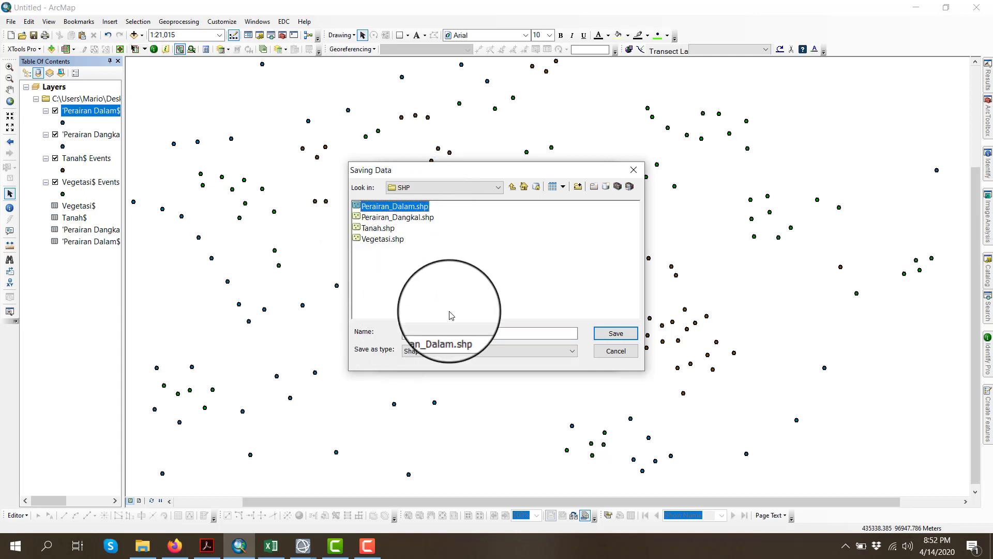
{"action": "left_click_drag", "start_coordinate": [470, 333], "coordinate": [385, 335]}
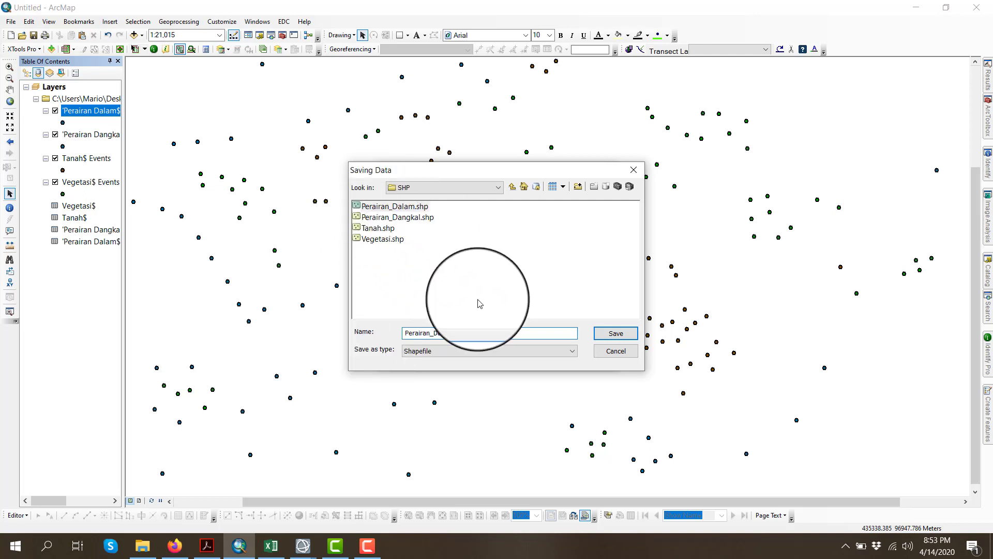
{"action": "left_click", "coordinate": [404, 207]}
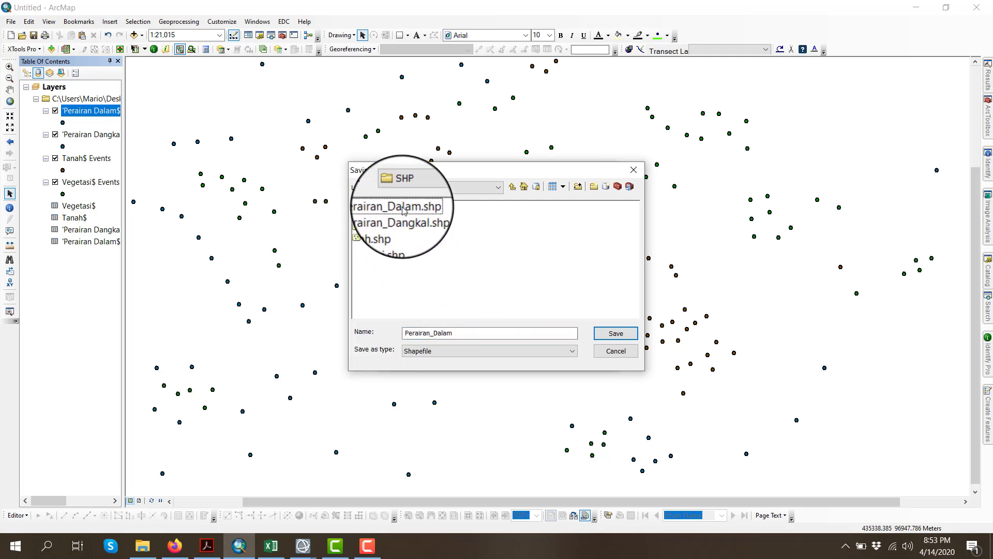
{"action": "double_click", "coordinate": [404, 208]}
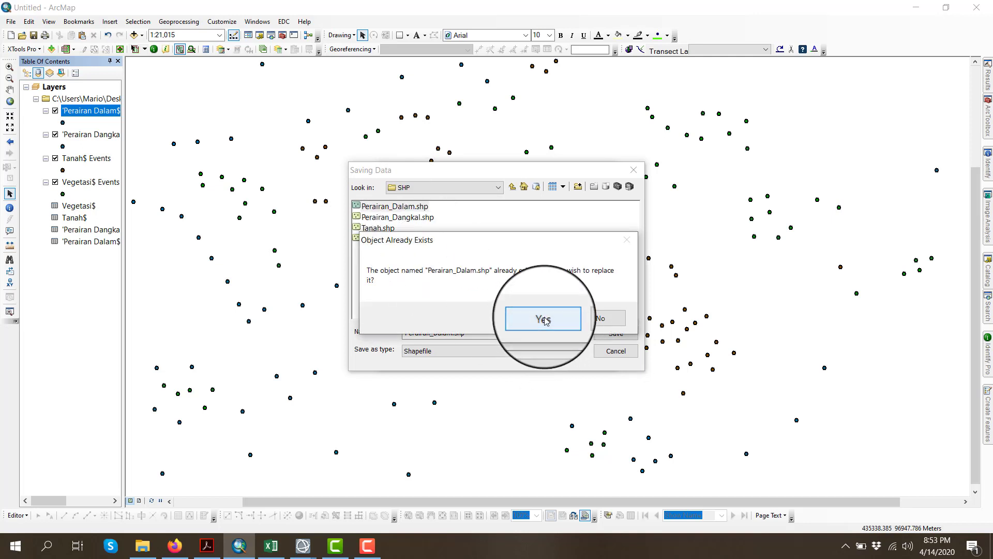
{"action": "left_click", "coordinate": [606, 321]}
- Save the output as a Shapefile over the existing Perairan_Dalam.shp, run the export and add the exported data to the map
{"action": "left_click_drag", "start_coordinate": [486, 335], "coordinate": [381, 334]}
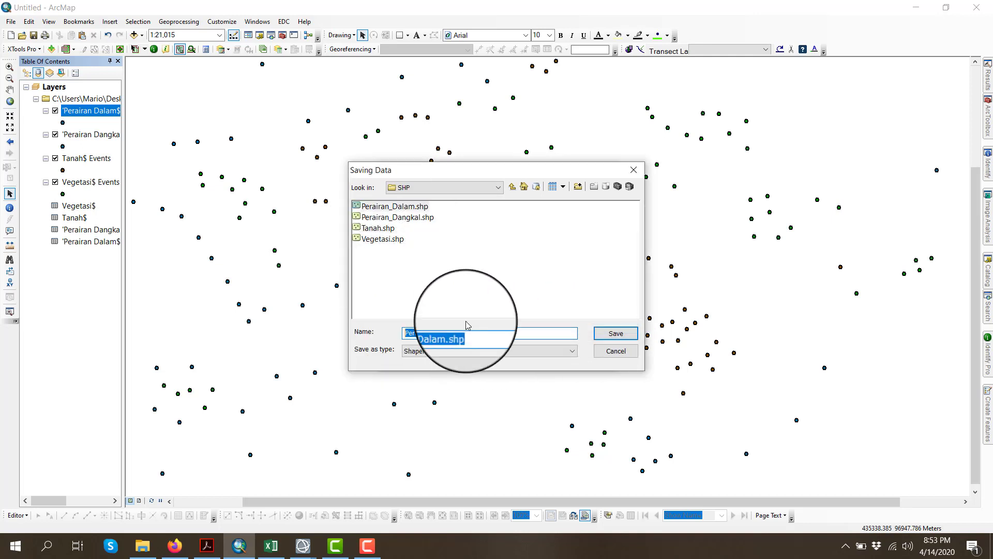
{"action": "left_click", "coordinate": [467, 357]}
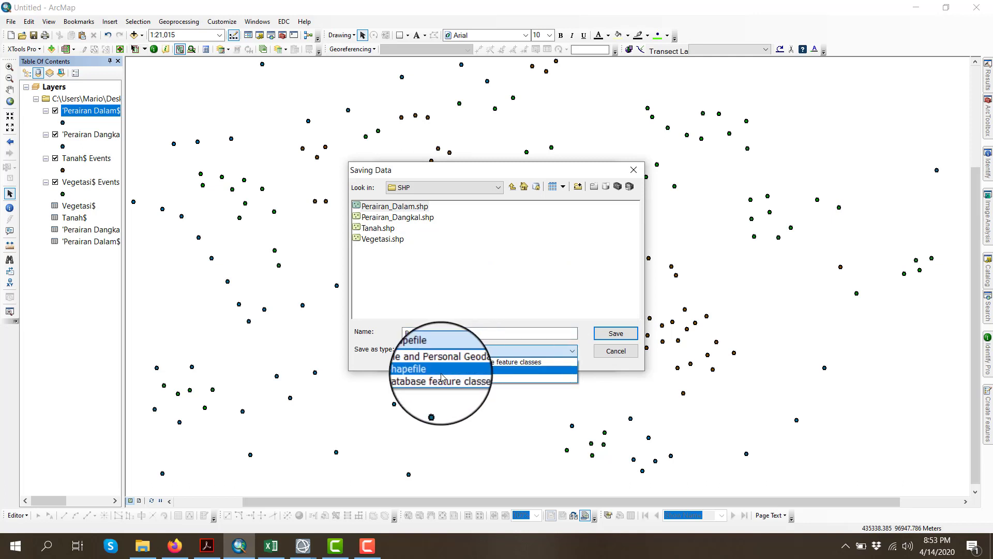
{"action": "left_click", "coordinate": [449, 368]}
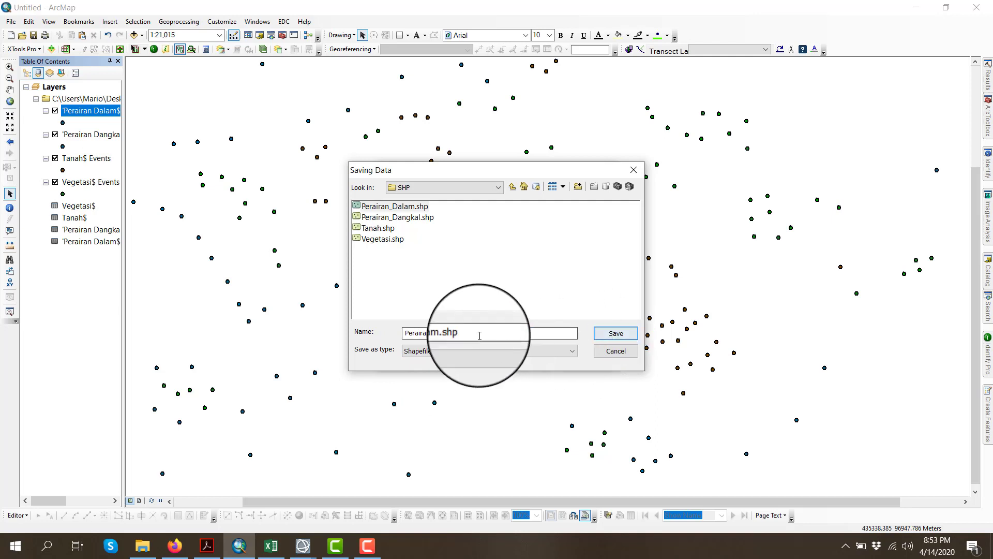
{"action": "left_click", "coordinate": [597, 335]}
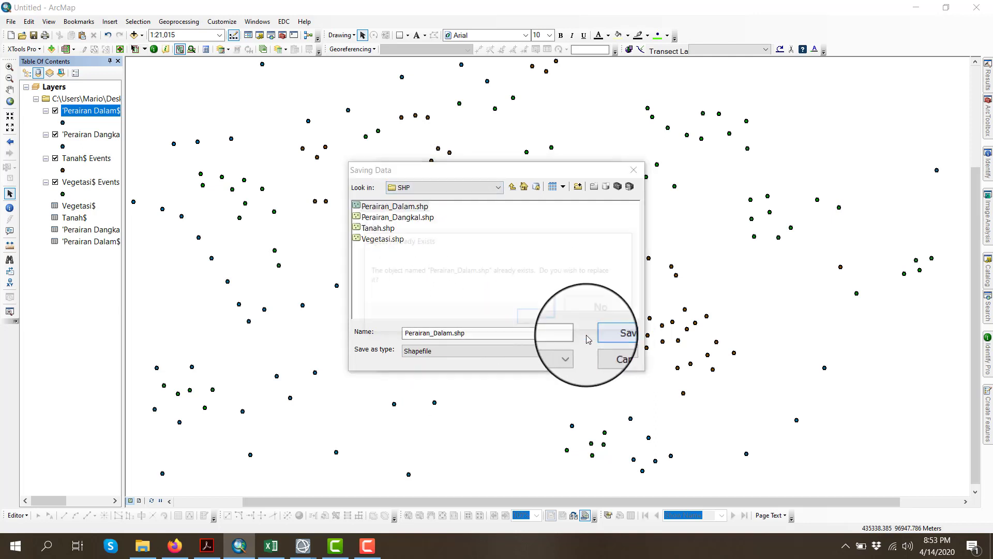
{"action": "left_click", "coordinate": [543, 318]}
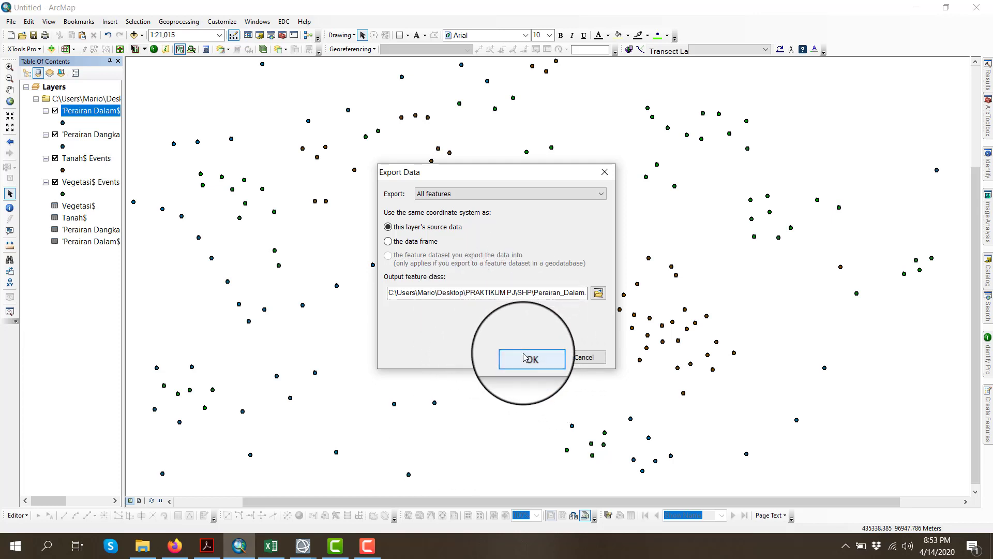
{"action": "left_click", "coordinate": [525, 357]}
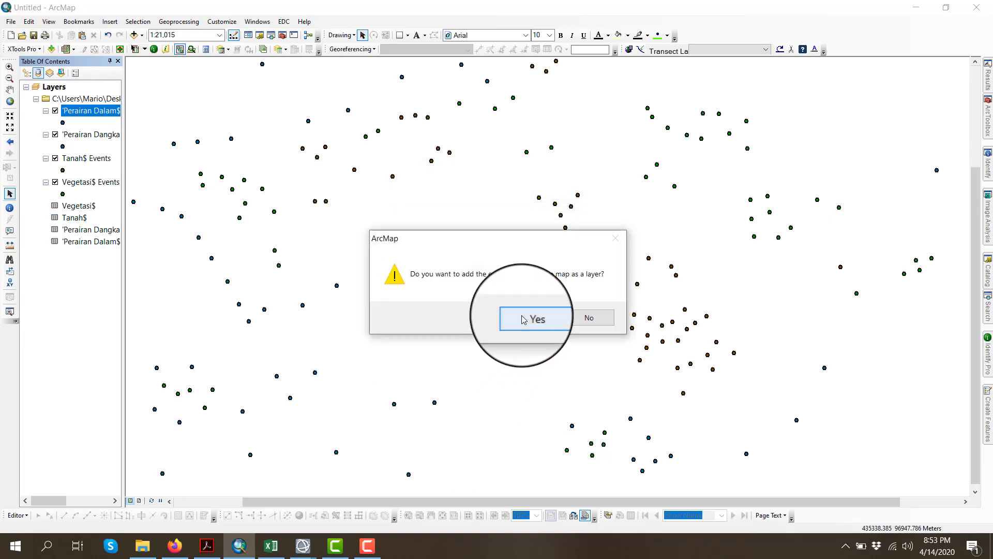
{"action": "left_click", "coordinate": [523, 319]}
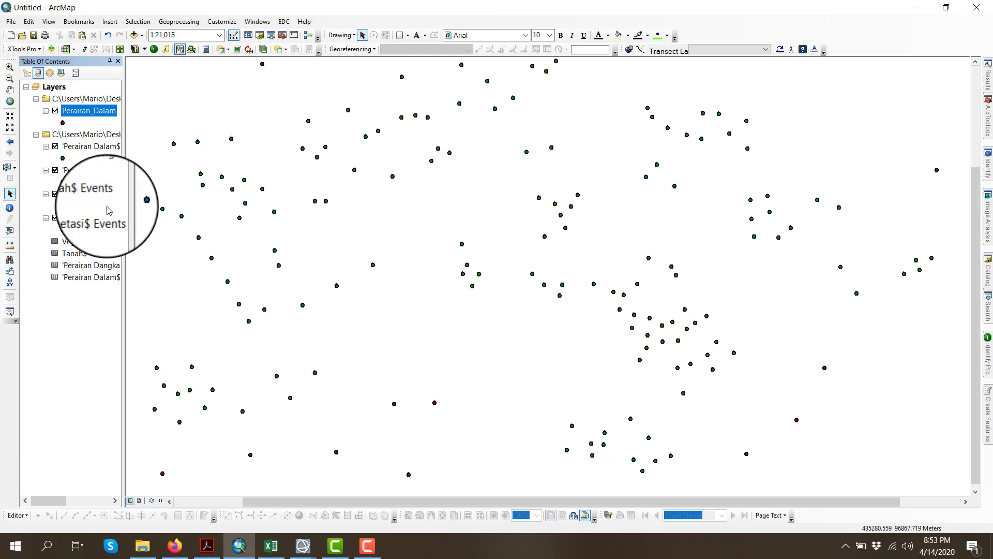
- Export the Perairan Dangkal$ events layer as a shapefile, replacing Perairan_Dangkal.shp in the SHP folder, and add it to the map
{"action": "right_click", "coordinate": [114, 170]}
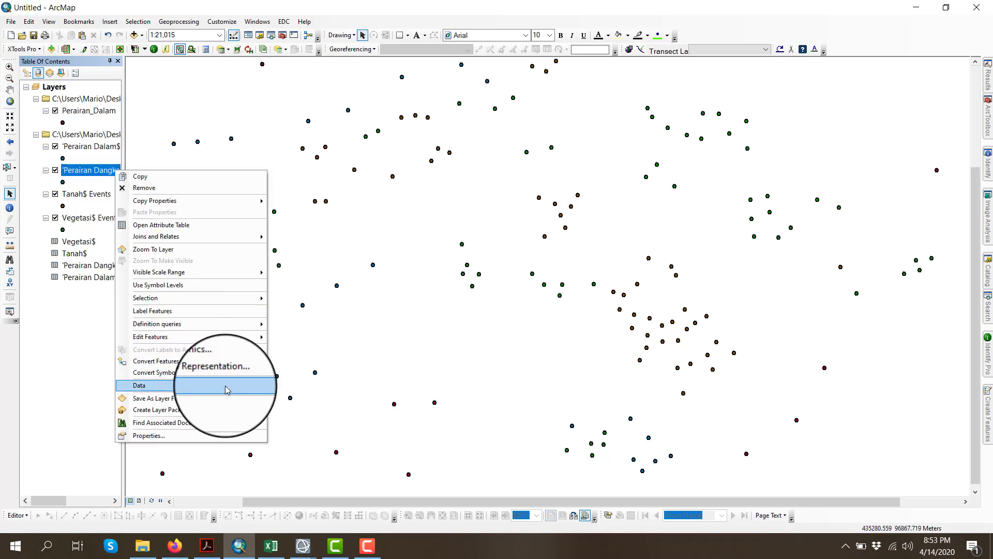
{"action": "mouse_move", "coordinate": [244, 385]}
{"action": "left_click", "coordinate": [274, 400]}
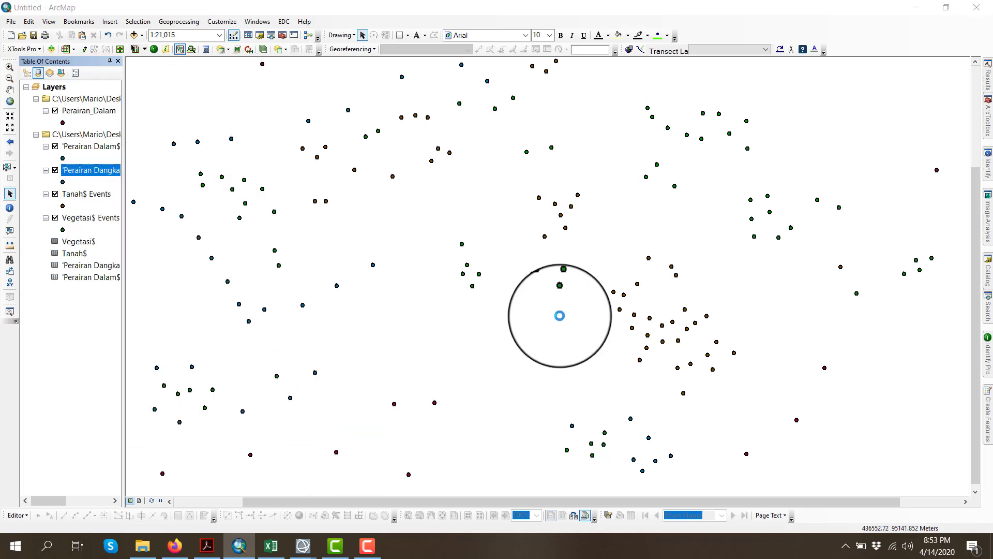
{"action": "left_click", "coordinate": [601, 288]}
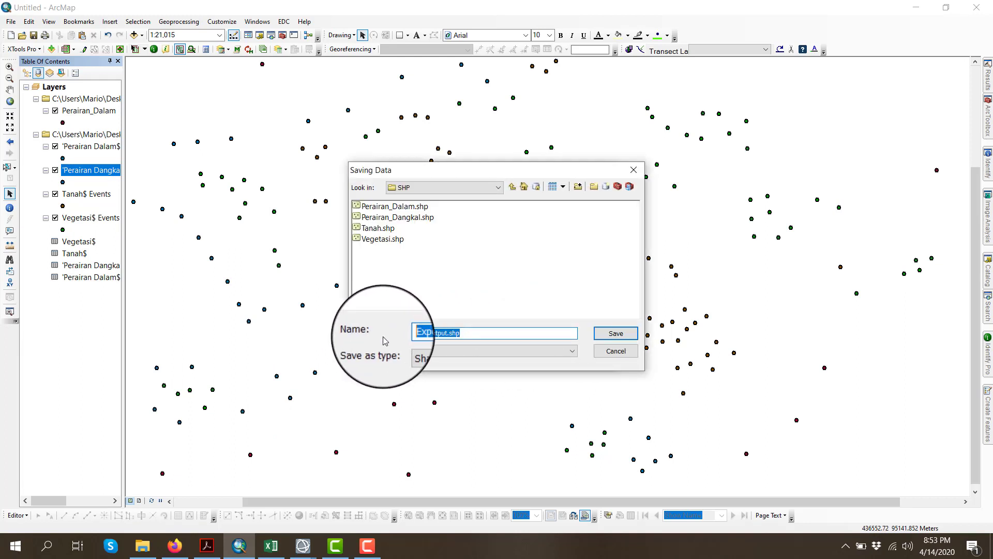
{"action": "left_click", "coordinate": [448, 354]}
{"action": "left_click", "coordinate": [465, 373]}
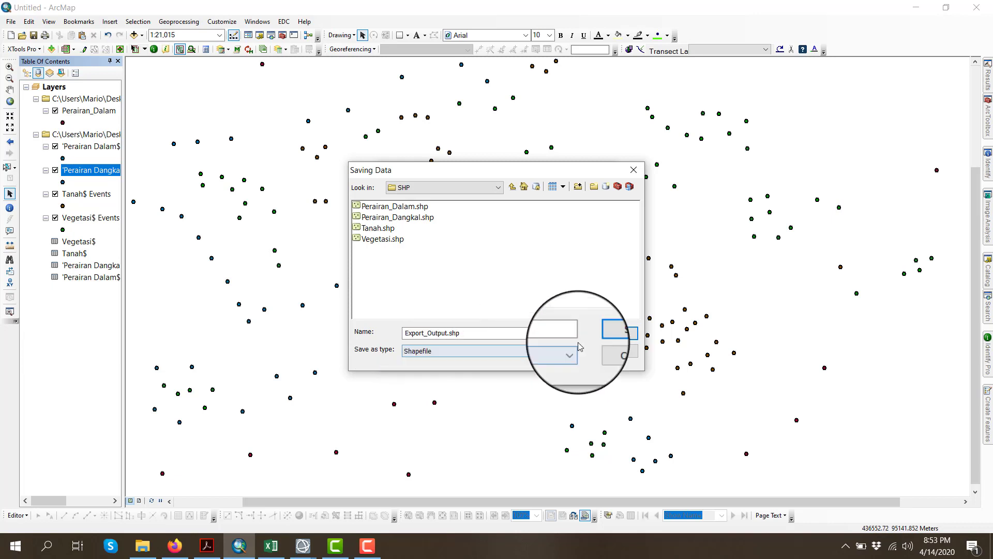
{"action": "double_click", "coordinate": [413, 217]}
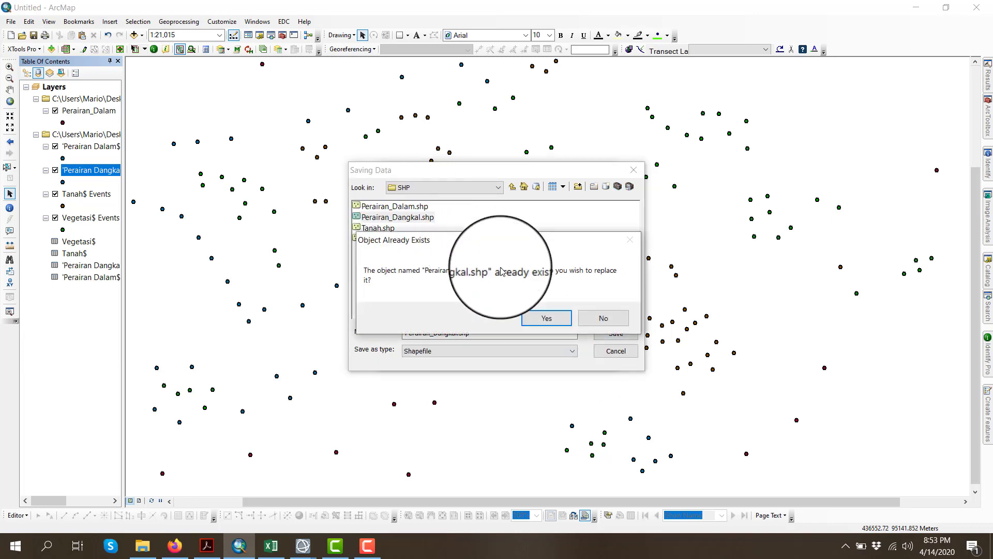
{"action": "left_click", "coordinate": [552, 317]}
{"action": "left_click", "coordinate": [526, 360]}
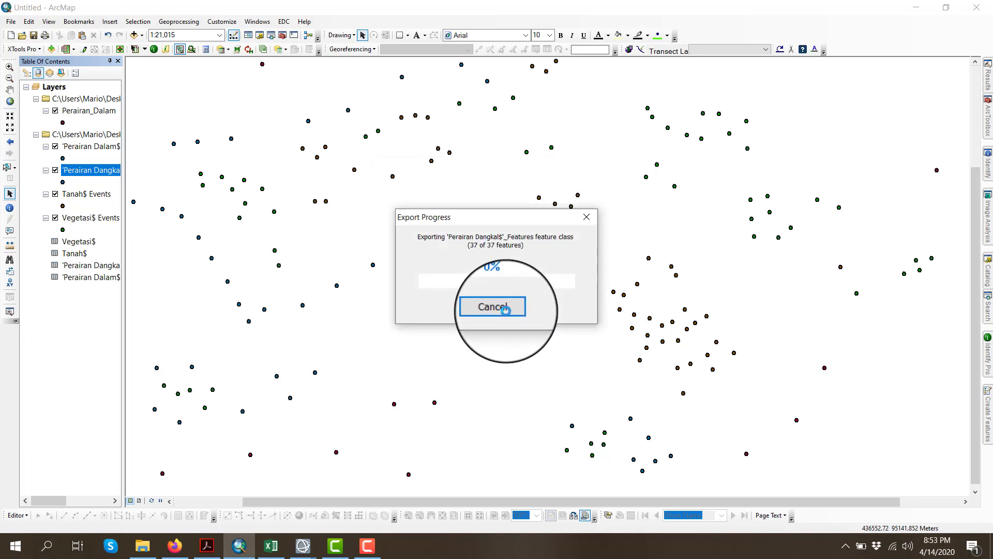
{"action": "left_click", "coordinate": [521, 315]}
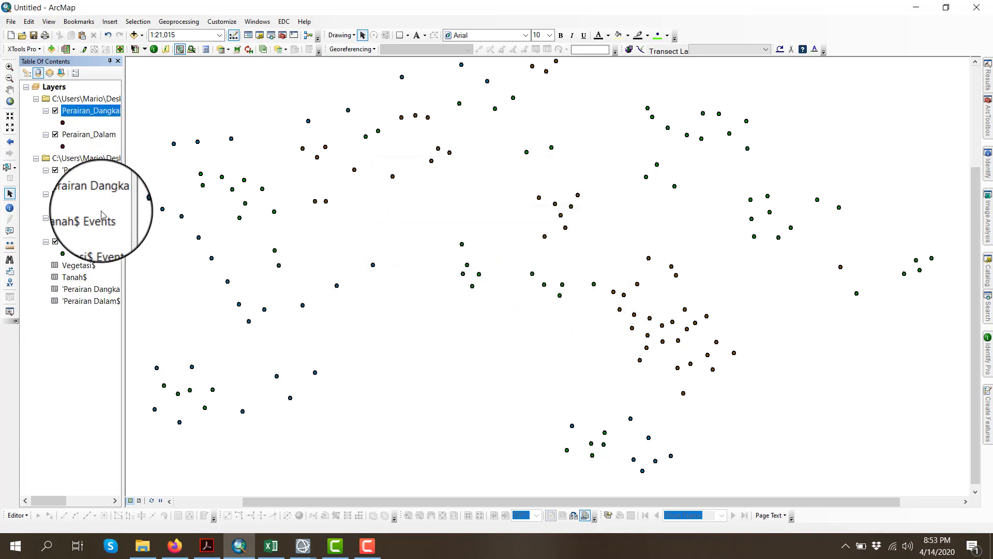
- Export the Tanah$ events layer as a shapefile, replacing Tanah.shp in the SHP folder, and add it to the map
{"action": "right_click", "coordinate": [102, 219]}
{"action": "mouse_move", "coordinate": [222, 430]}
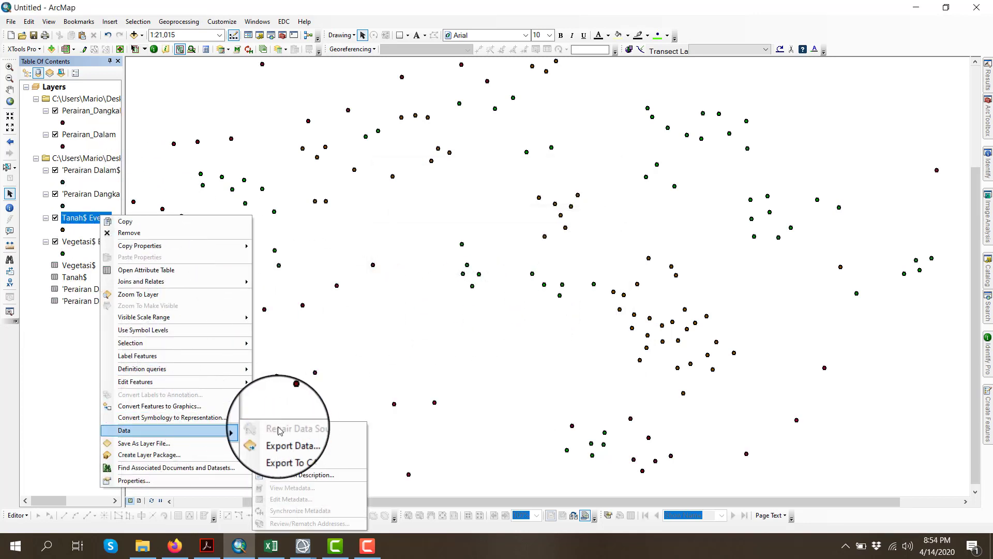
{"action": "left_click", "coordinate": [284, 442]}
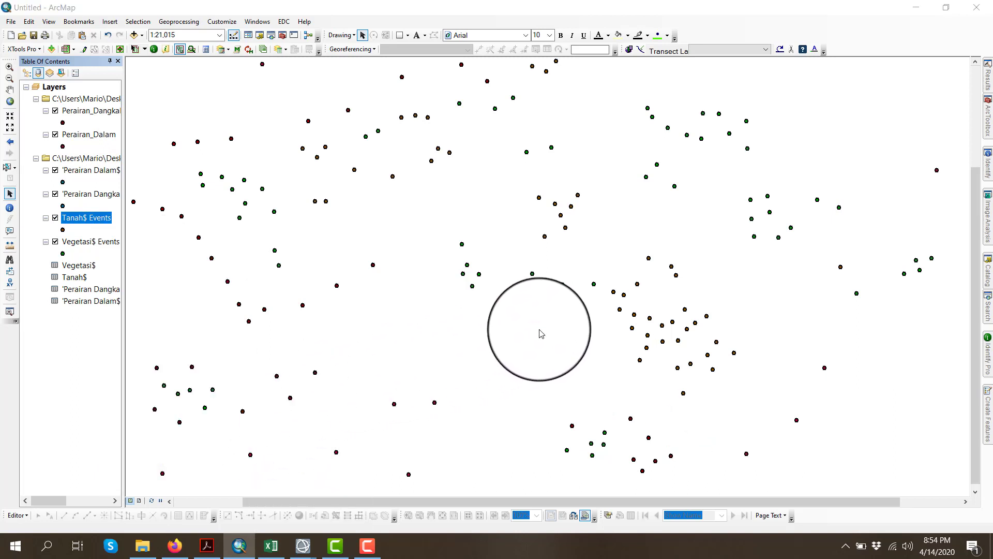
{"action": "left_click", "coordinate": [600, 290]}
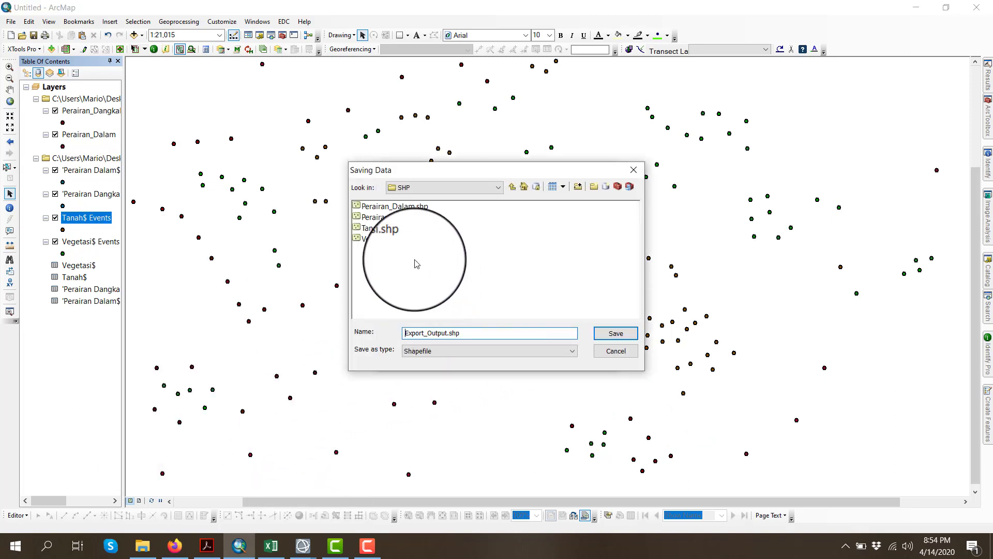
{"action": "double_click", "coordinate": [385, 228]}
{"action": "left_click", "coordinate": [528, 313]}
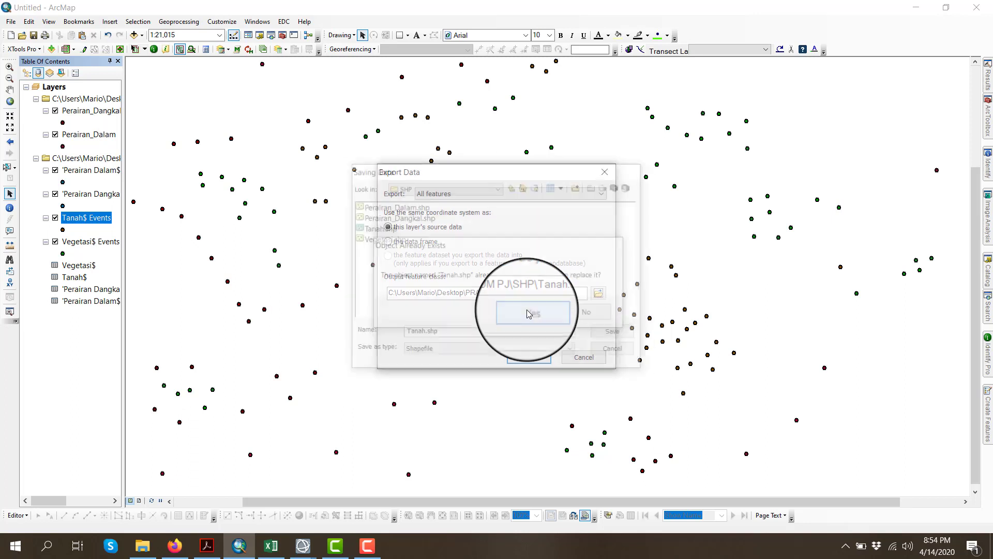
{"action": "left_click", "coordinate": [527, 358]}
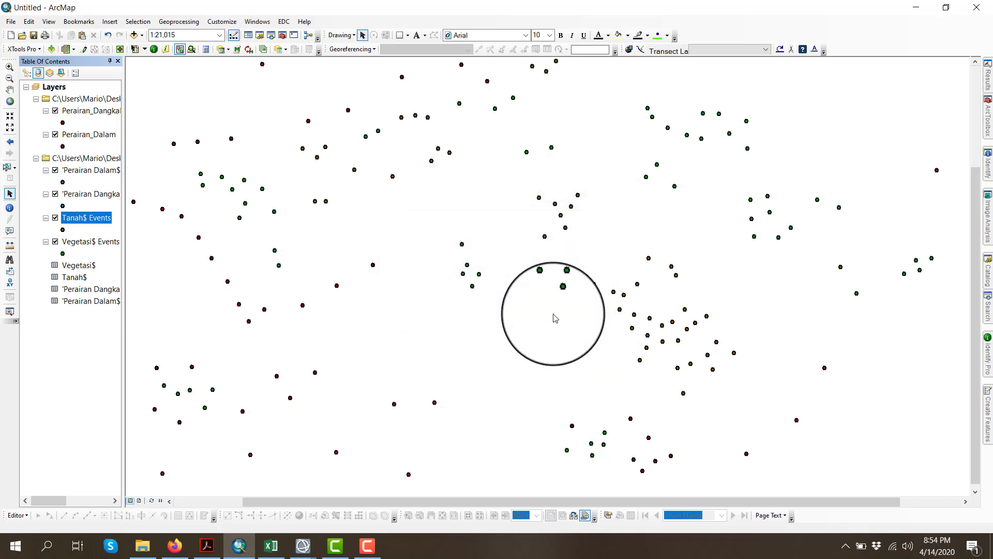
{"action": "left_click", "coordinate": [549, 316]}
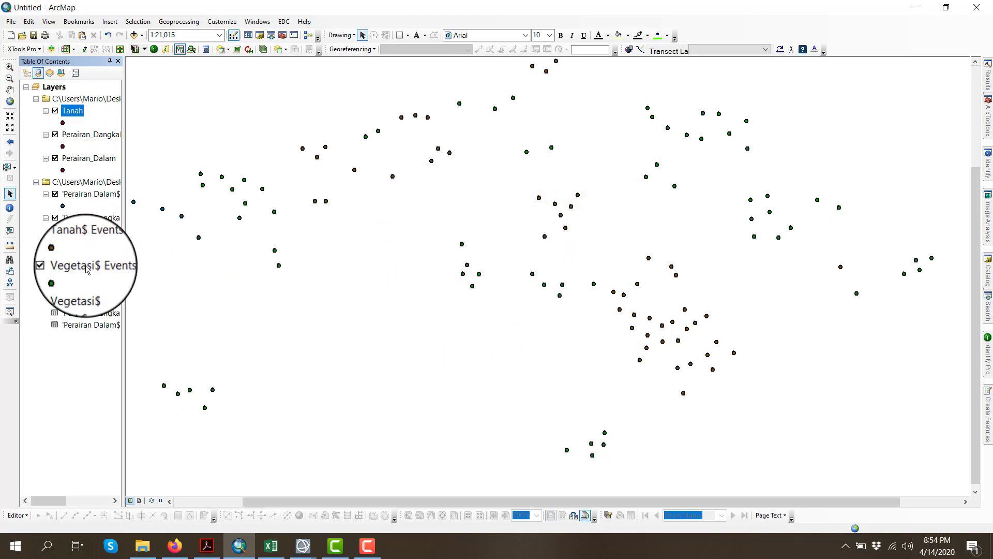
- Export the Vegetasi$ events layer as a shapefile, replacing Vegetasi.shp in the SHP folder, and add it to the map
{"action": "right_click", "coordinate": [87, 269]}
{"action": "mouse_move", "coordinate": [207, 215]}
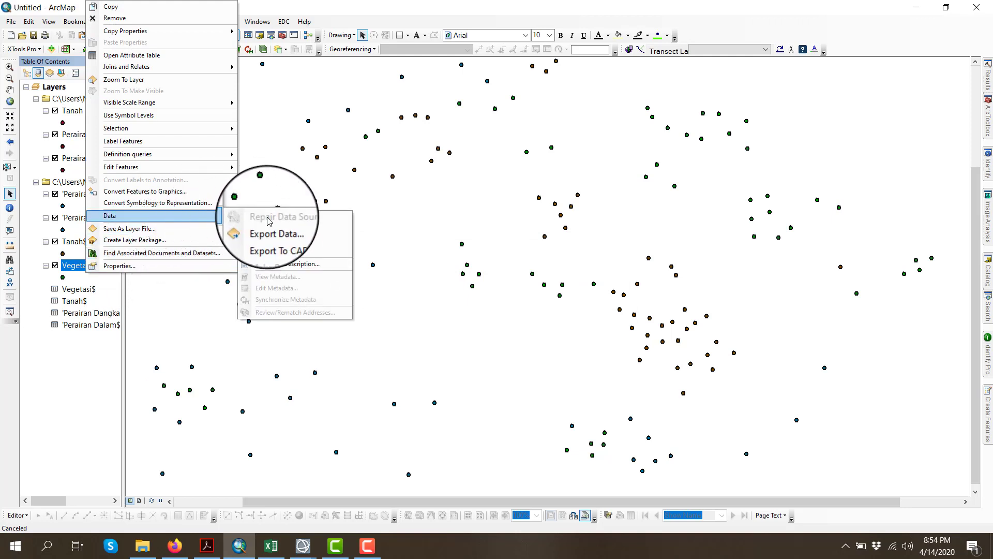
{"action": "left_click", "coordinate": [271, 227]}
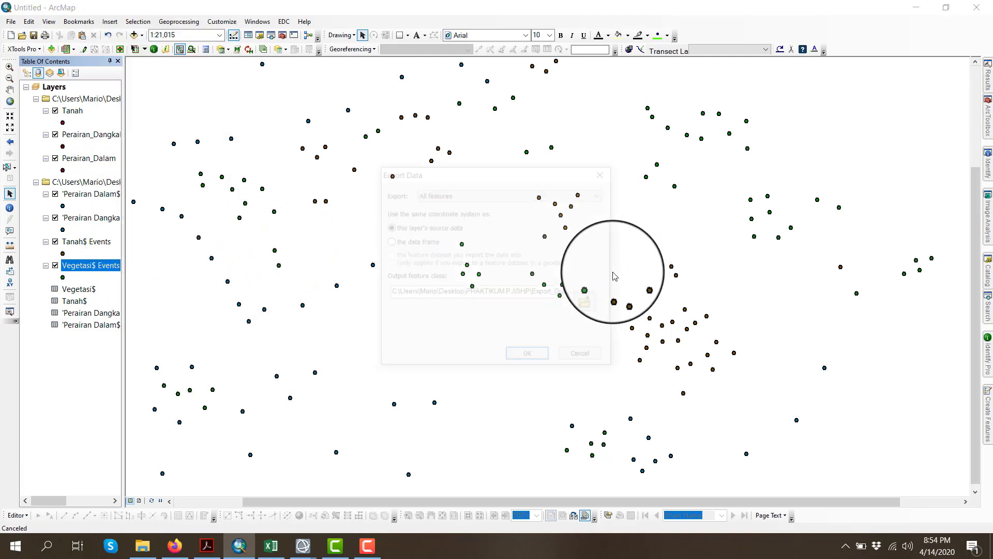
{"action": "left_click", "coordinate": [601, 296]}
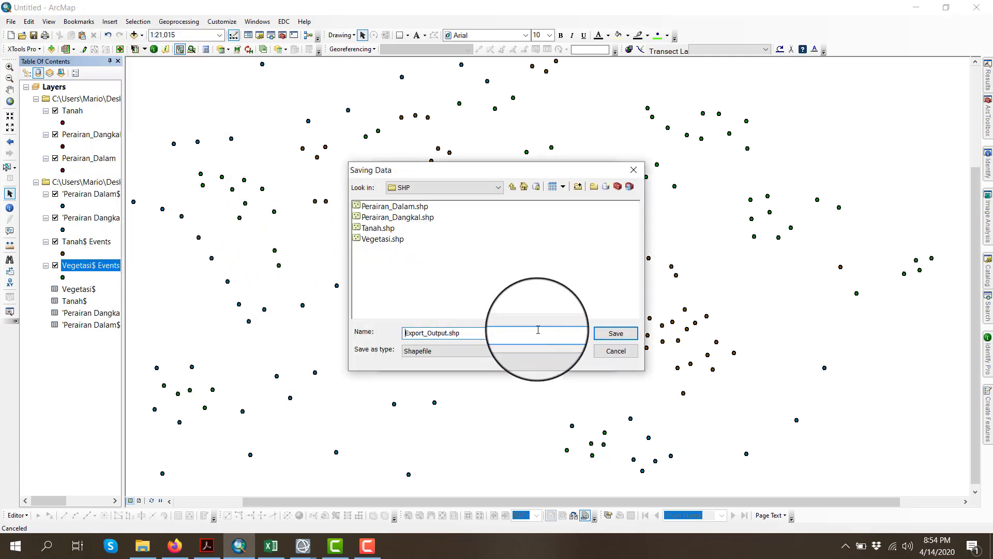
{"action": "double_click", "coordinate": [401, 239]}
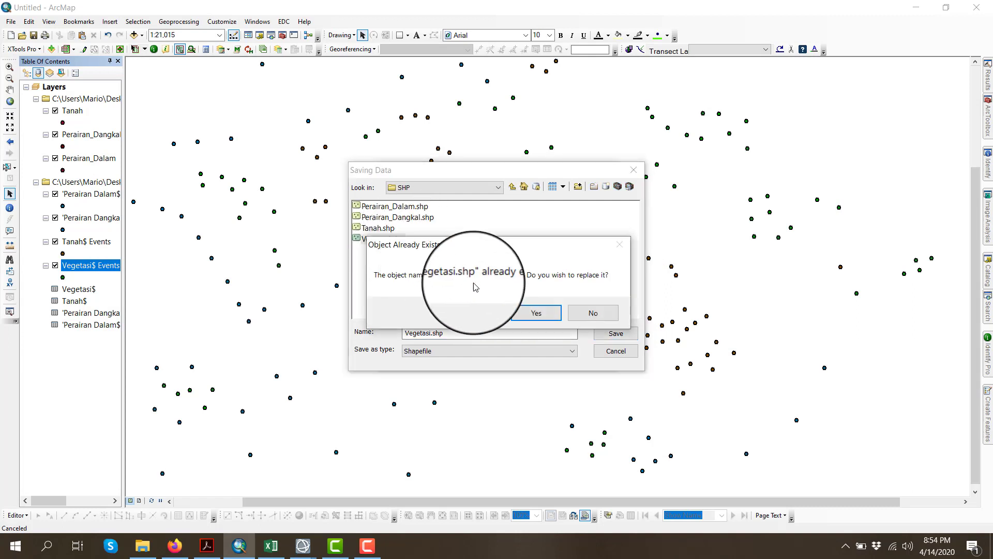
{"action": "left_click", "coordinate": [522, 312]}
{"action": "left_click", "coordinate": [524, 354]}
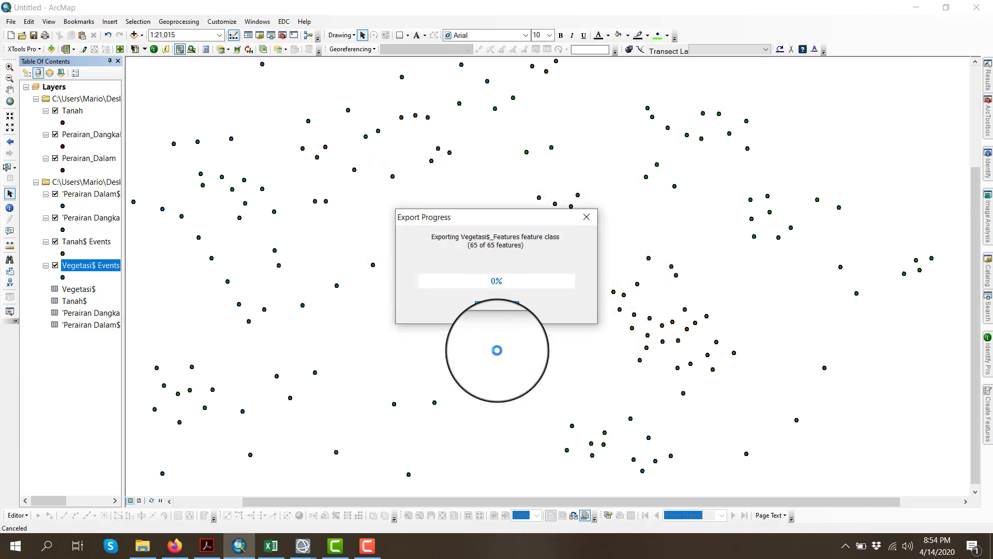
{"action": "left_click", "coordinate": [529, 321]}
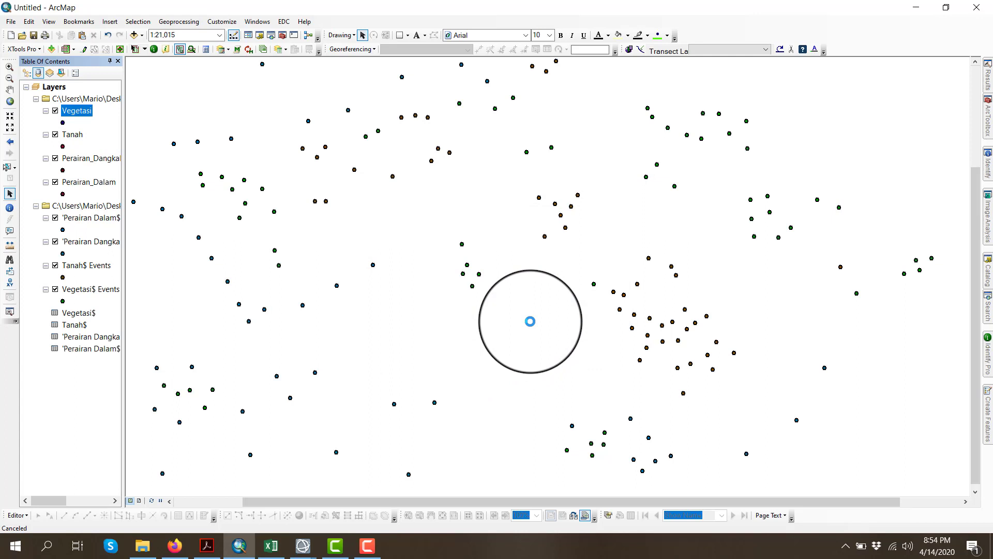
- Remove the Excel source group with its four events layers and four sheet tables from the map
{"action": "left_click", "coordinate": [75, 134]}
{"action": "left_click", "coordinate": [85, 158]}
{"action": "left_click", "coordinate": [93, 181]}
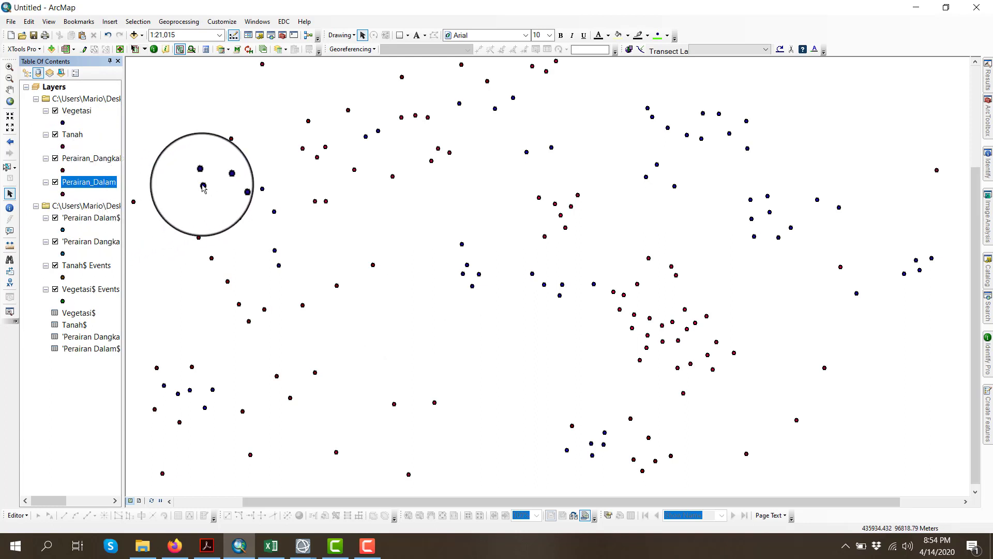
{"action": "left_click", "coordinate": [77, 206]}
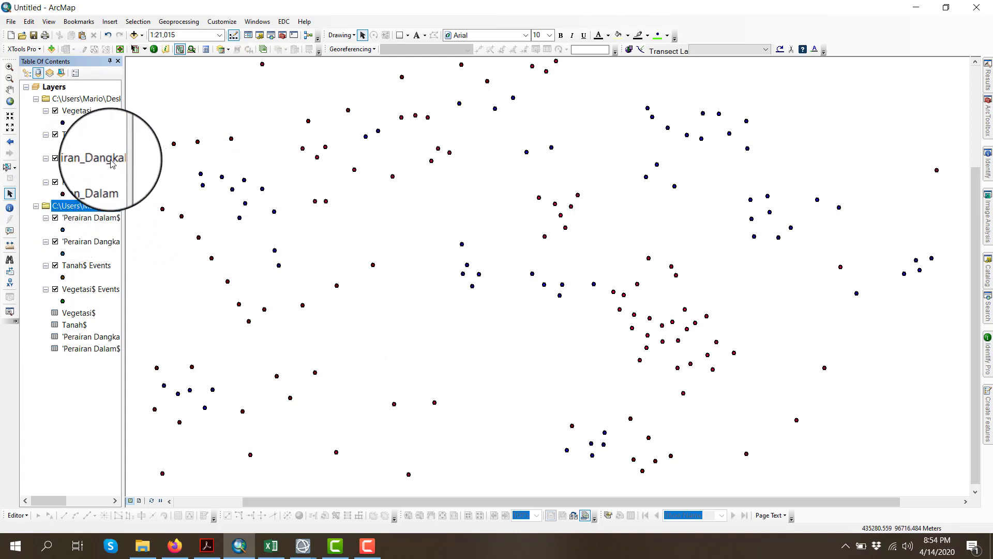
{"action": "left_click", "coordinate": [86, 210]}
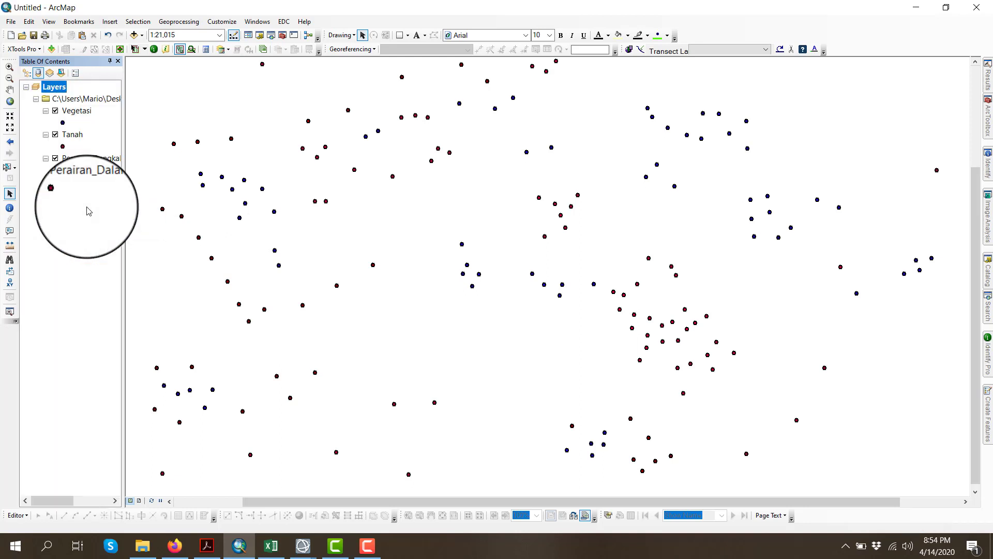
- List the layers by drawing order and zoom the map to the full extent of all station points
{"action": "left_click", "coordinate": [27, 75]}
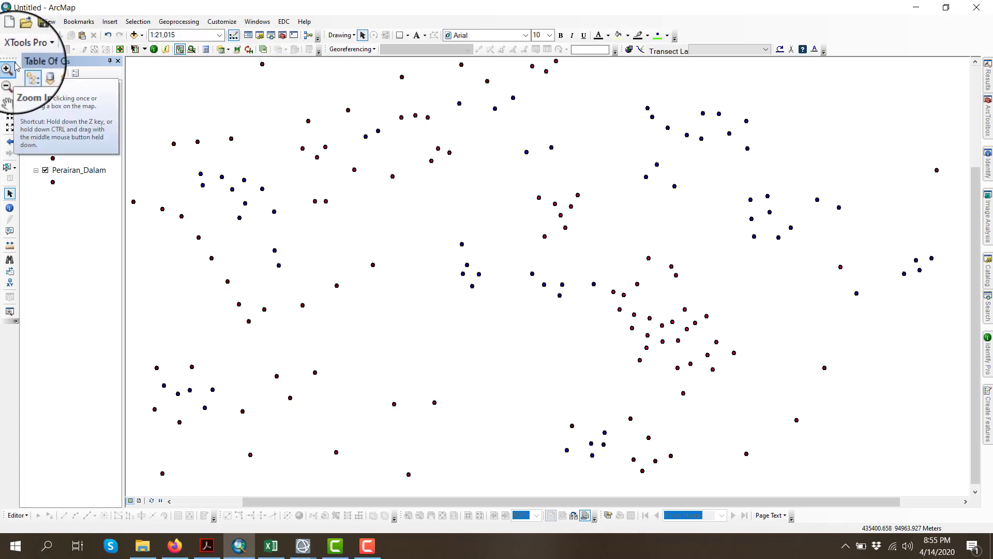
{"action": "mouse_move", "coordinate": [10, 59]}
{"action": "left_mouse_down"}
{"action": "mouse_move", "coordinate": [357, 91]}
{"action": "mouse_move", "coordinate": [0, 141]}
{"action": "mouse_move", "coordinate": [5, 72]}
{"action": "mouse_move", "coordinate": [27, 65]}
{"action": "mouse_move", "coordinate": [99, 82]}
{"action": "mouse_move", "coordinate": [13, 47]}
{"action": "mouse_move", "coordinate": [10, 28]}
{"action": "mouse_move", "coordinate": [4, 50]}
{"action": "left_mouse_up"}
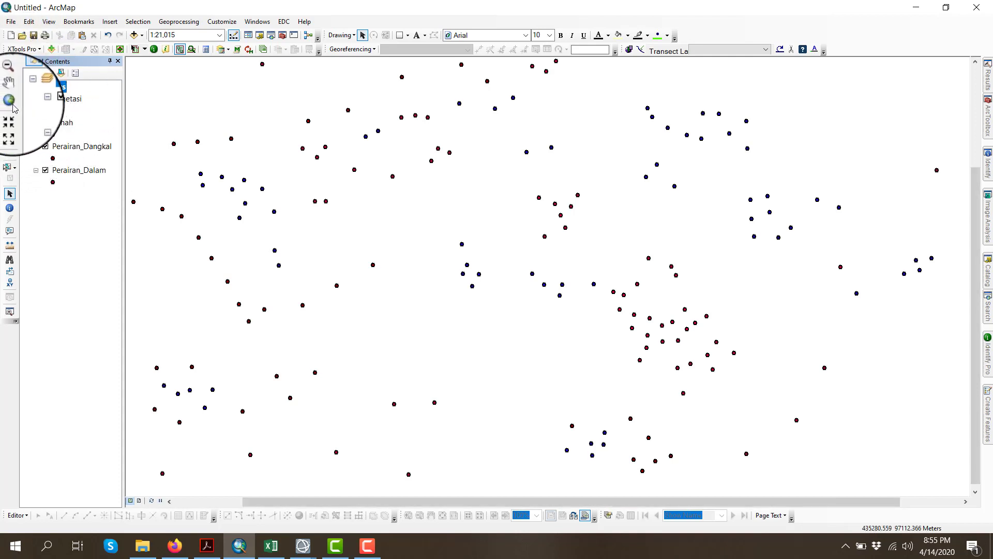
{"action": "left_click", "coordinate": [10, 101]}
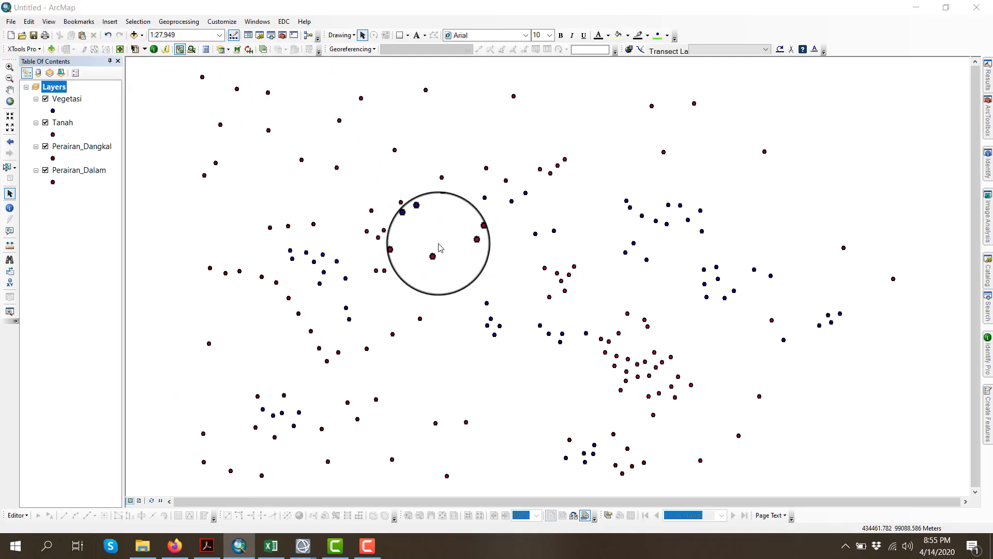
- Save the map document as LAYOUT ANALISIS.mxd in a new folder named PETA inside the PRAKTIKUM PJ folder
{"action": "left_click", "coordinate": [351, 242]}
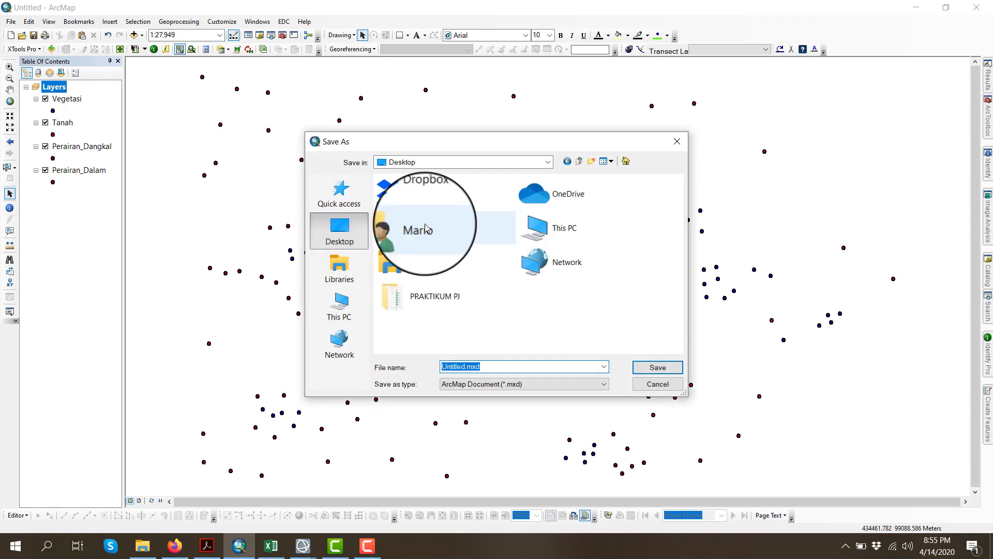
{"action": "double_click", "coordinate": [422, 286]}
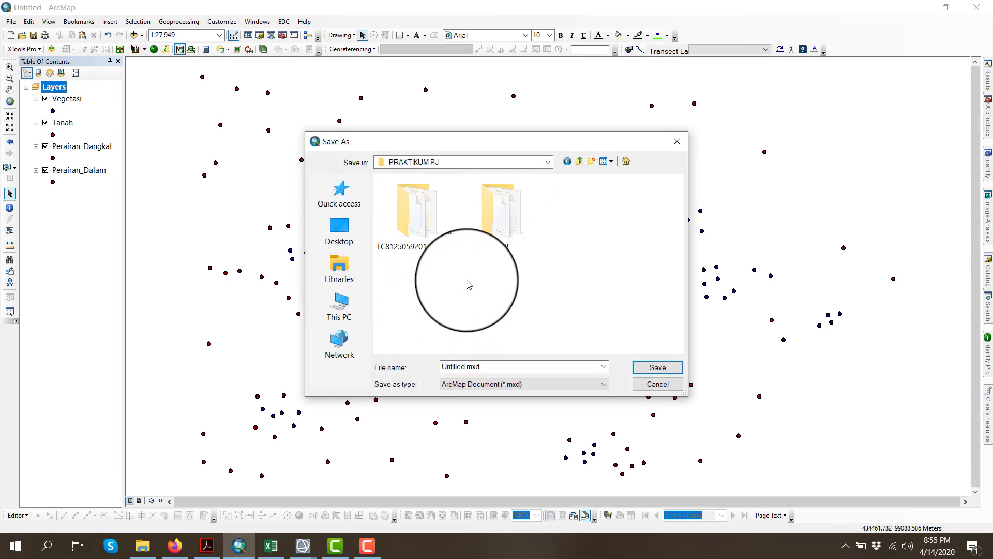
{"action": "left_click", "coordinate": [591, 160]}
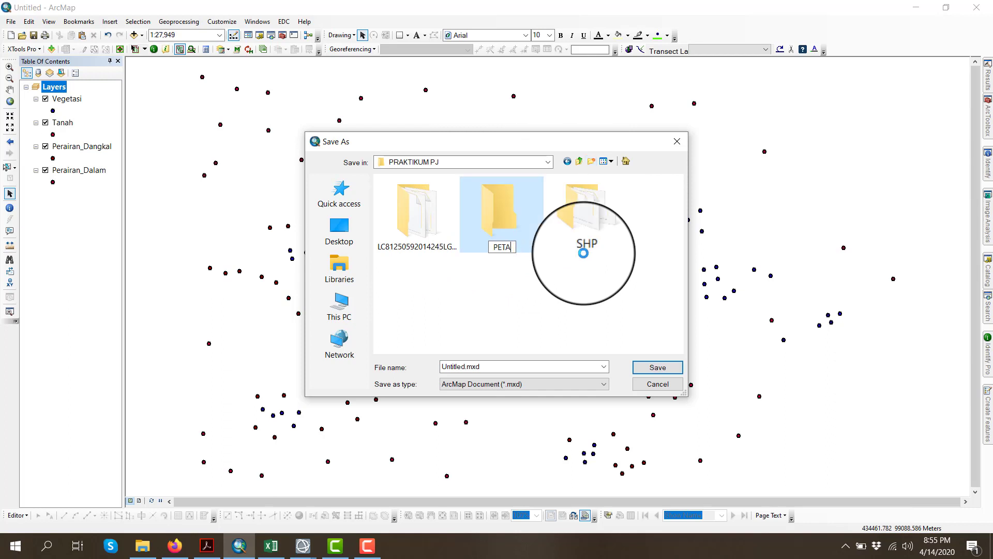
{"action": "double_click", "coordinate": [523, 239]}
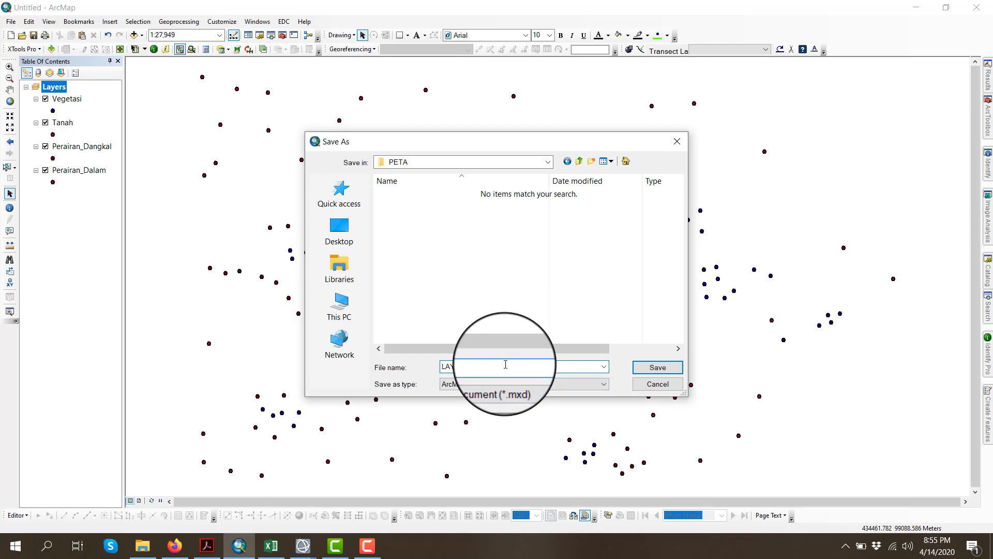
{"action": "key", "text": "Return"}
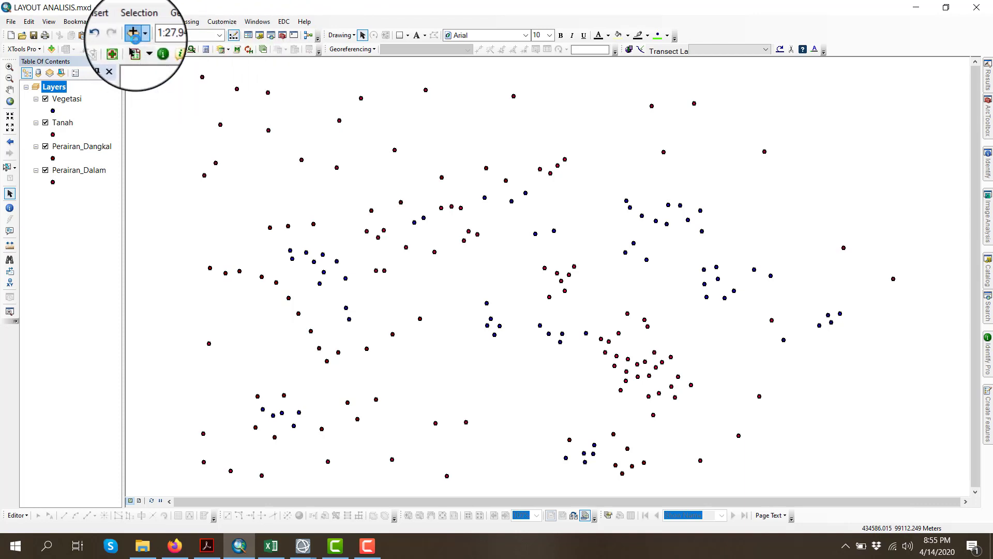
{"action": "left_click", "coordinate": [134, 35]}
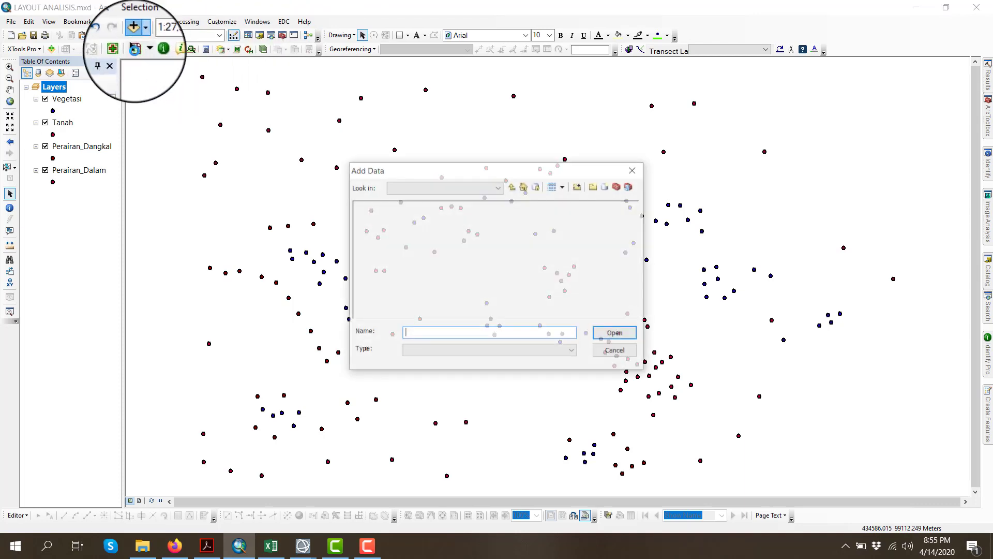
{"action": "left_click", "coordinate": [515, 187]}
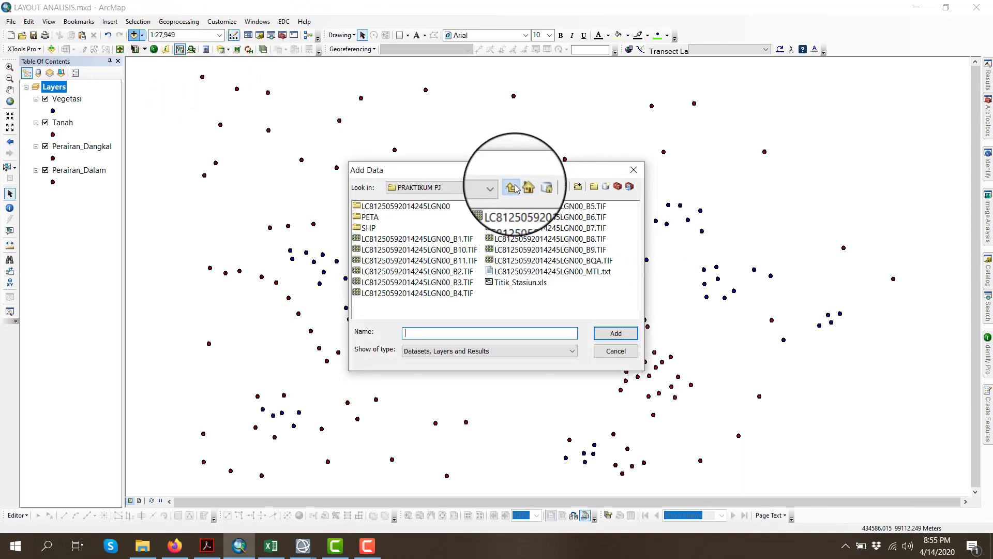
{"action": "double_click", "coordinate": [378, 206]}
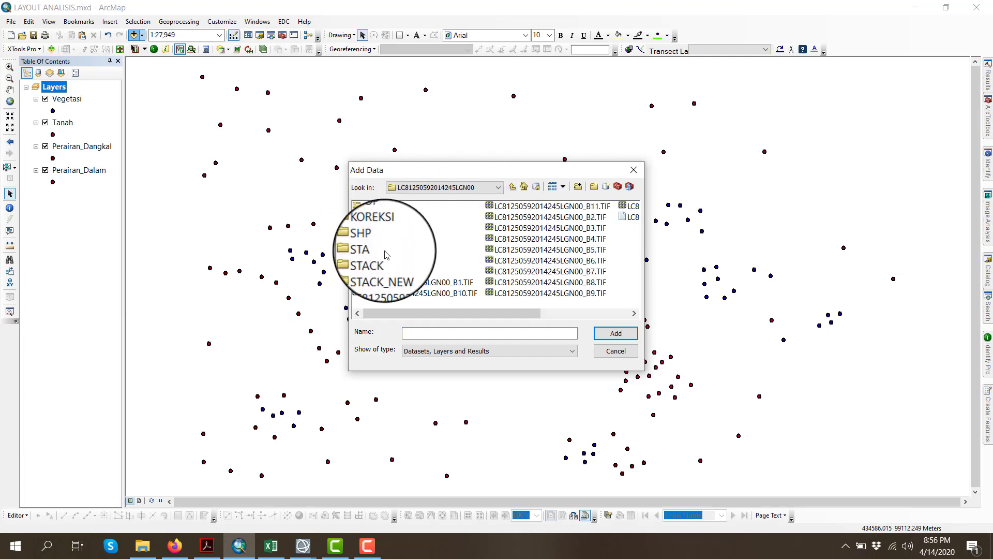
{"action": "double_click", "coordinate": [380, 272]}
{"action": "left_click", "coordinate": [388, 206]}
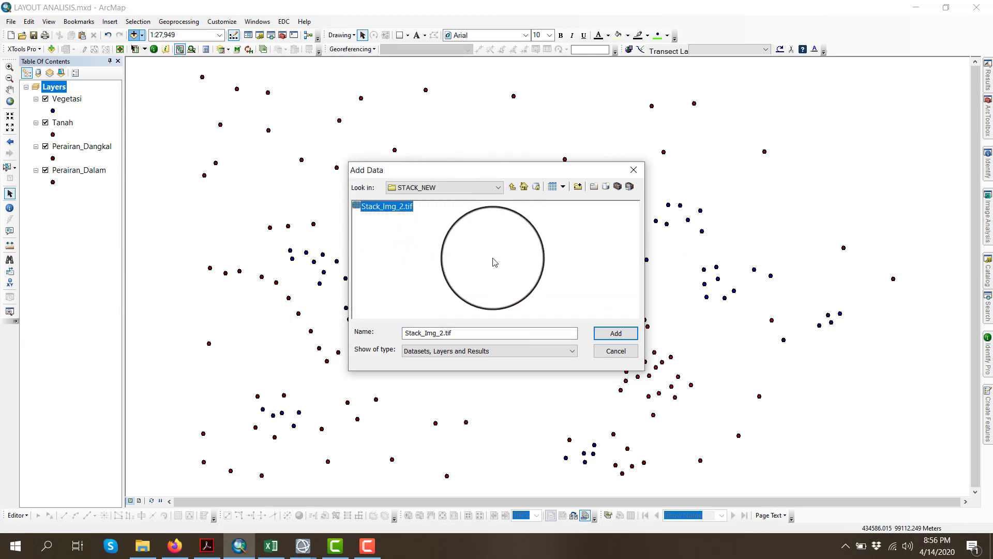
{"action": "left_click", "coordinate": [611, 327]}
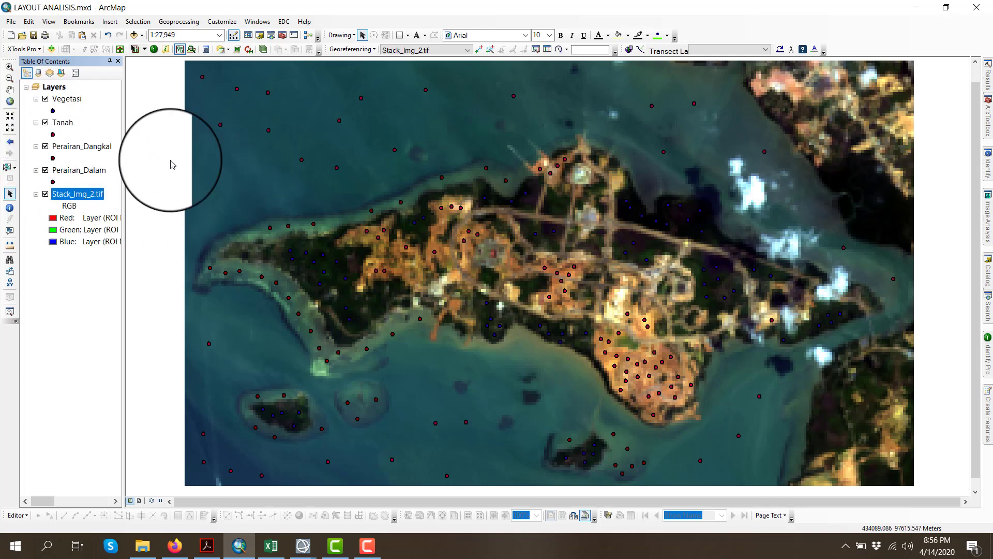
- Change the Vegetasi layer's point symbol to the green ESRI marker Circle 2
{"action": "double_click", "coordinate": [53, 111]}
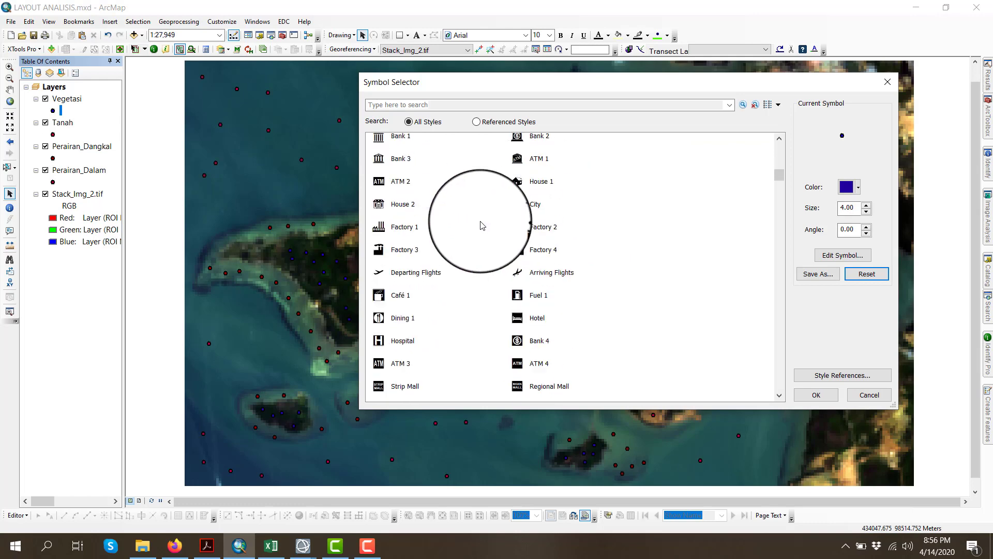
{"action": "scroll", "coordinate": [481, 225], "scroll_direction": "down", "scroll_amount": 15}
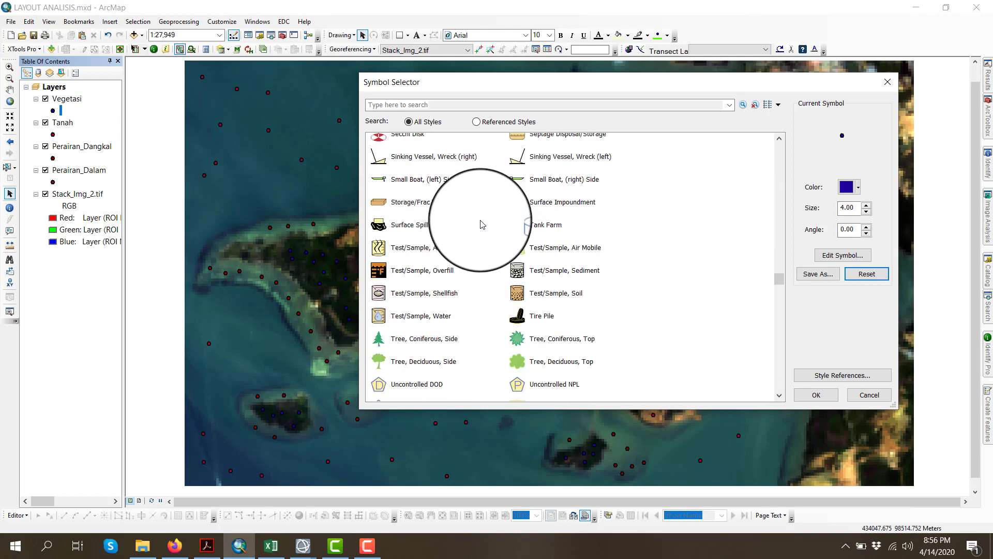
{"action": "scroll", "coordinate": [481, 224], "scroll_direction": "down", "scroll_amount": 20}
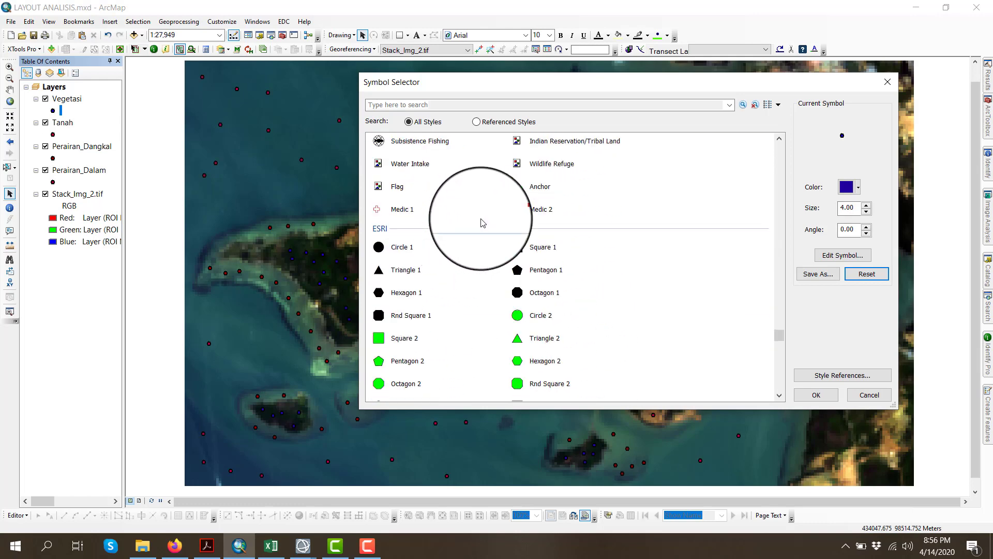
{"action": "double_click", "coordinate": [520, 315]}
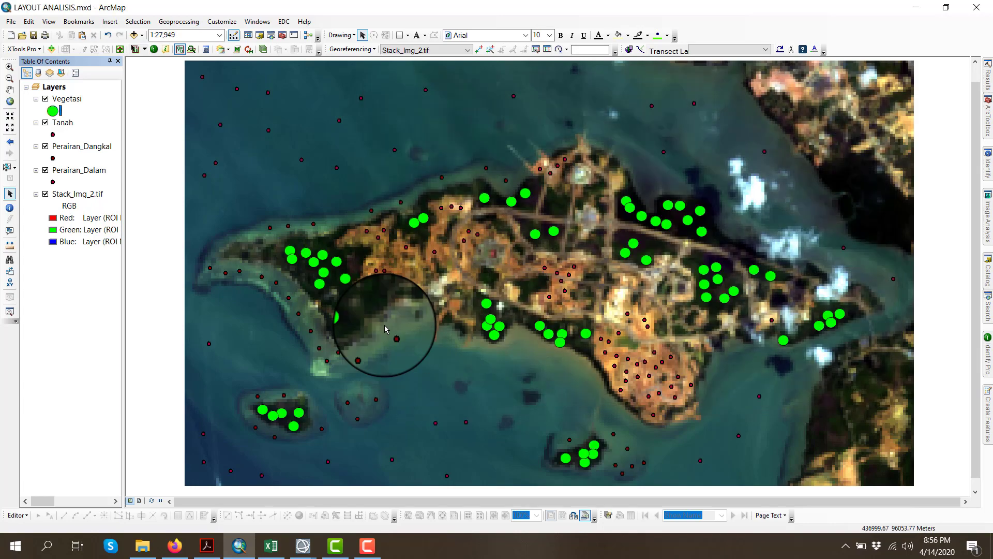
- Change the Tanah layer's point symbol to the ESRI marker Square 2 and colour it red
{"action": "left_click", "coordinate": [54, 137]}
{"action": "scroll", "coordinate": [483, 253], "scroll_direction": "down", "scroll_amount": 15}
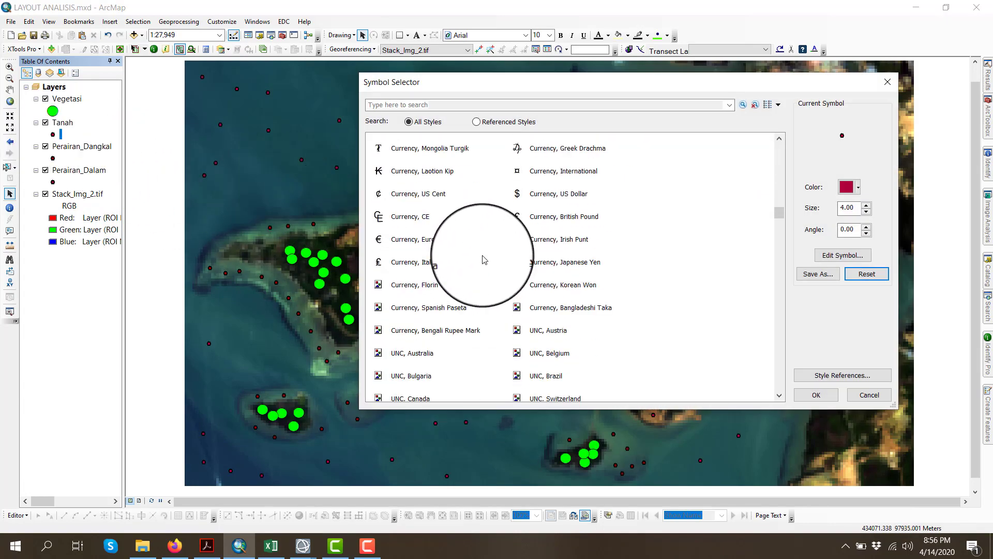
{"action": "scroll", "coordinate": [484, 259], "scroll_direction": "down", "scroll_amount": 10}
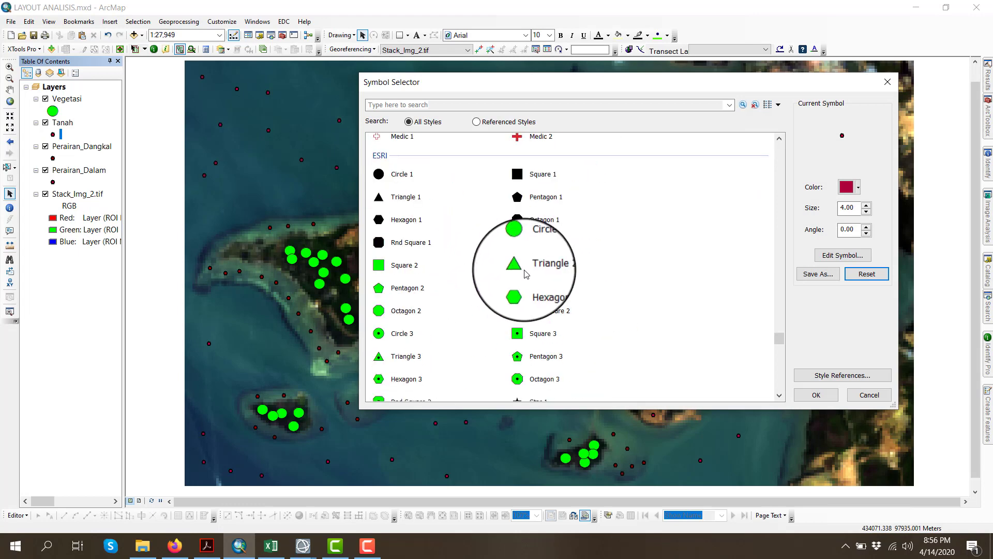
{"action": "left_click", "coordinate": [403, 264]}
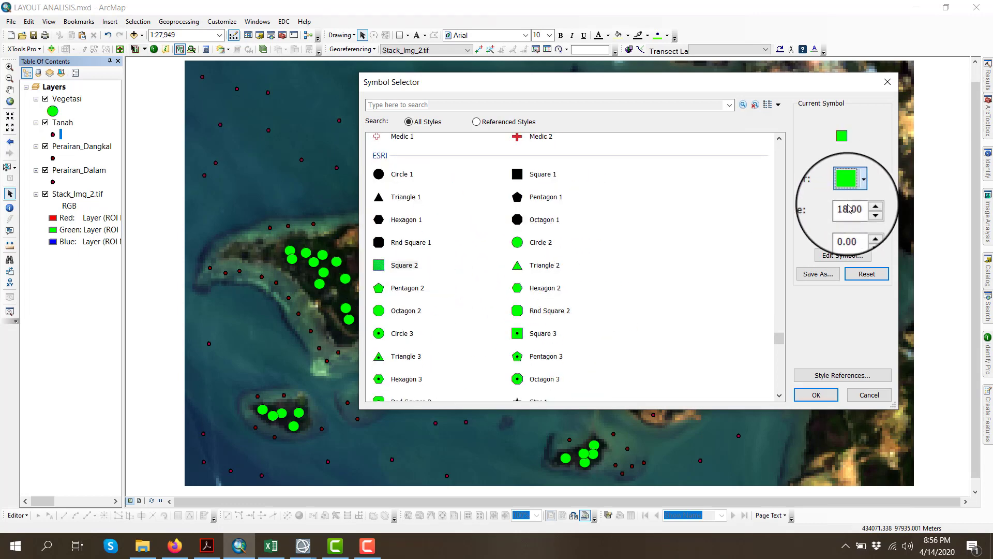
{"action": "left_click", "coordinate": [848, 187]}
{"action": "left_click", "coordinate": [834, 232]}
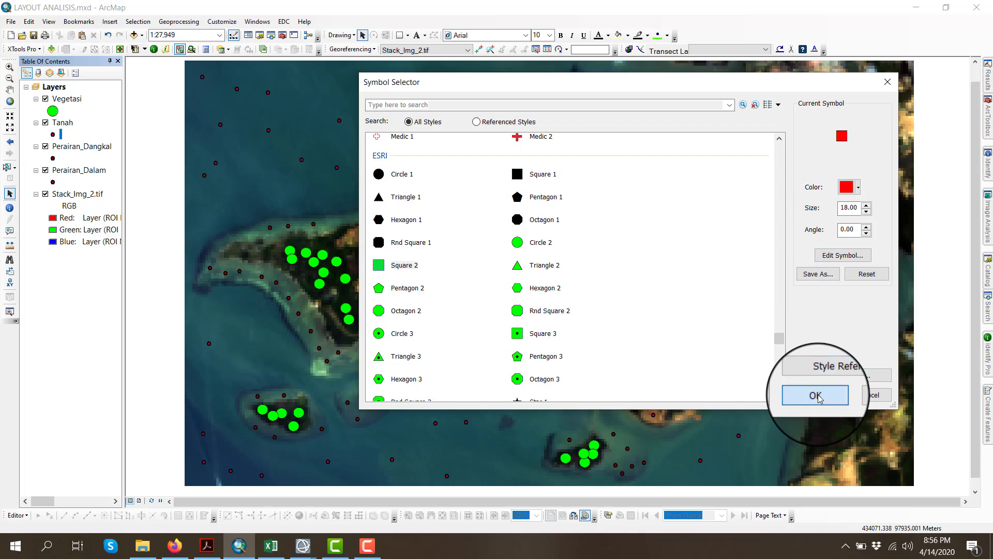
{"action": "left_click", "coordinate": [815, 395]}
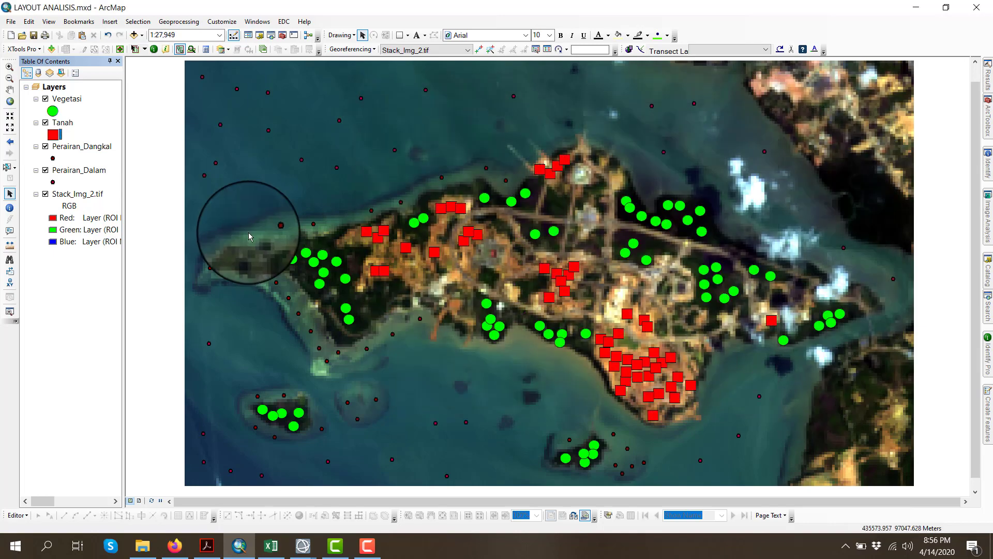
- Change the Perairan_Dangkal layer's point symbol to the ESRI marker Circle 1 and colour it light blue
{"action": "left_click", "coordinate": [52, 158]}
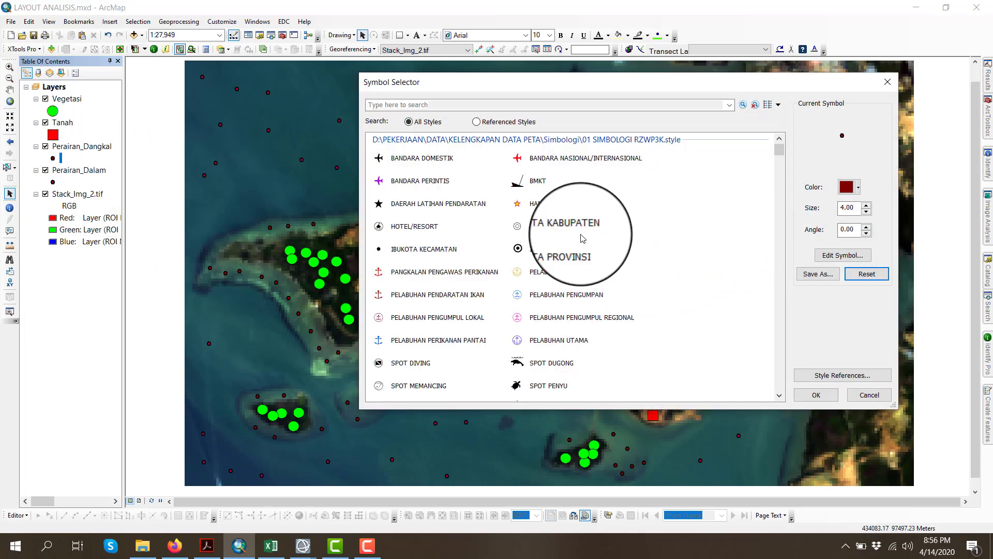
{"action": "scroll", "coordinate": [414, 225], "scroll_direction": "down", "scroll_amount": 20}
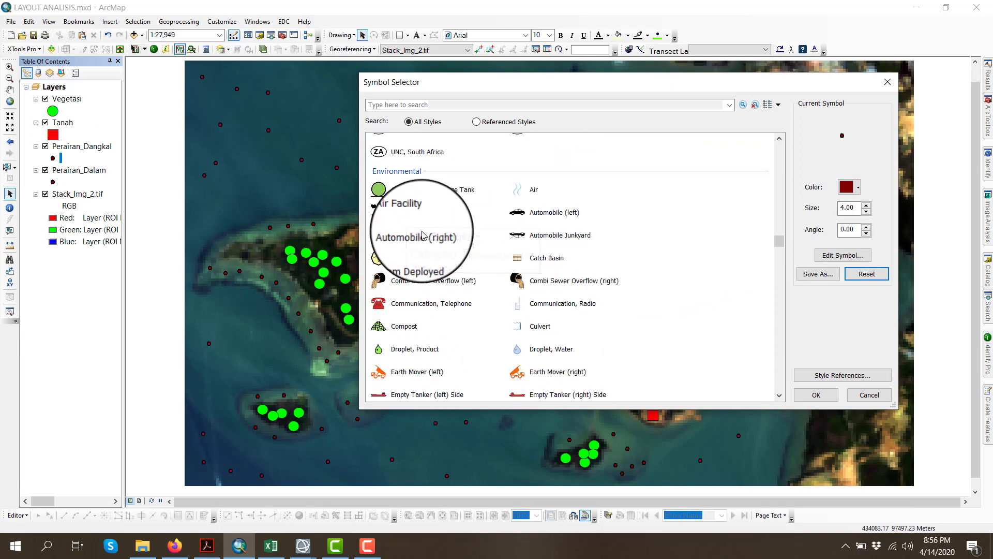
{"action": "scroll", "coordinate": [422, 236], "scroll_direction": "down", "scroll_amount": 20}
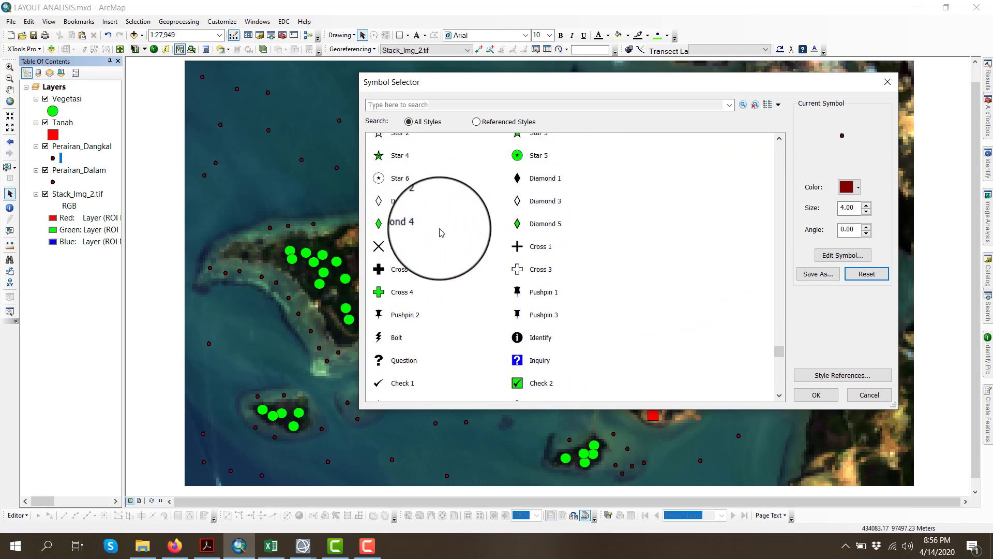
{"action": "scroll", "coordinate": [437, 218], "scroll_direction": "up", "scroll_amount": 3}
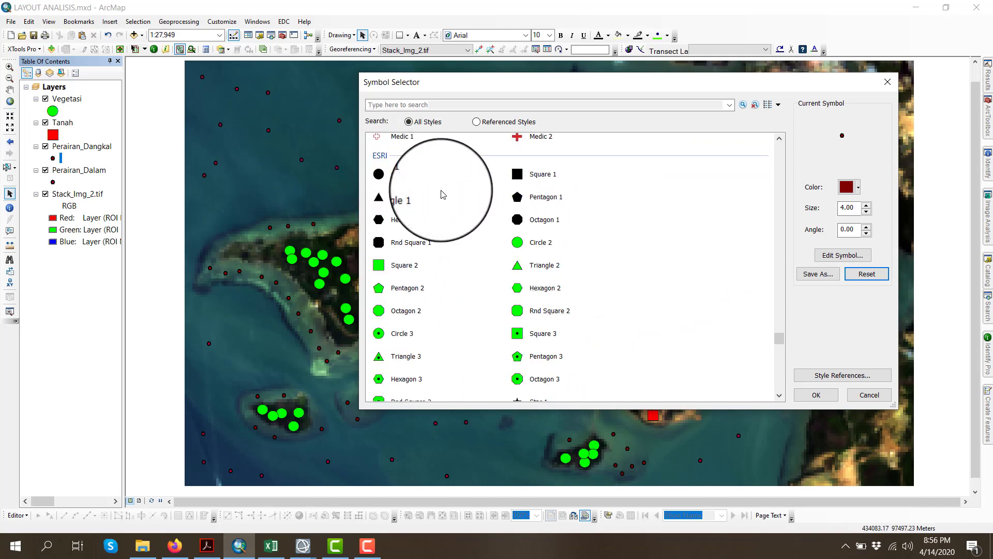
{"action": "left_click", "coordinate": [402, 174]}
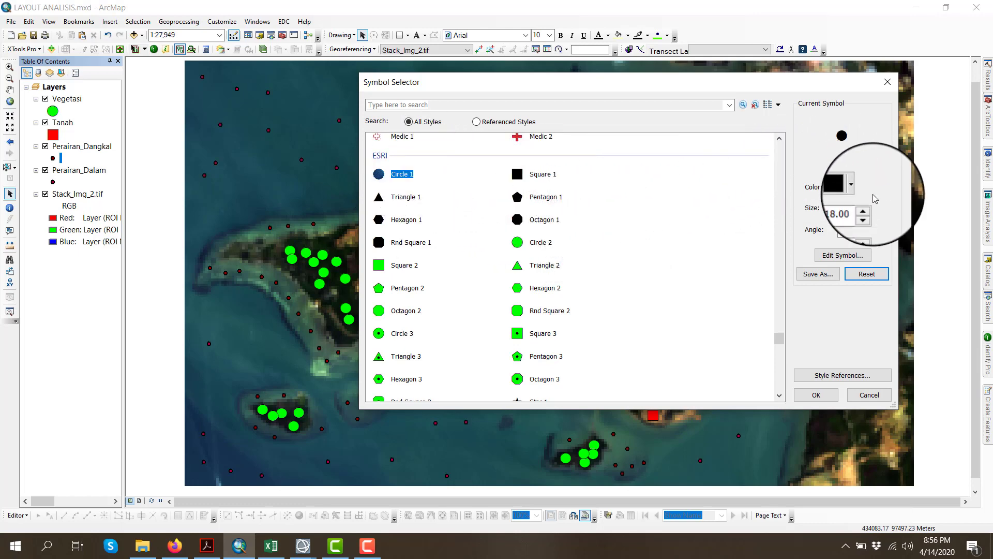
{"action": "left_click", "coordinate": [858, 186]}
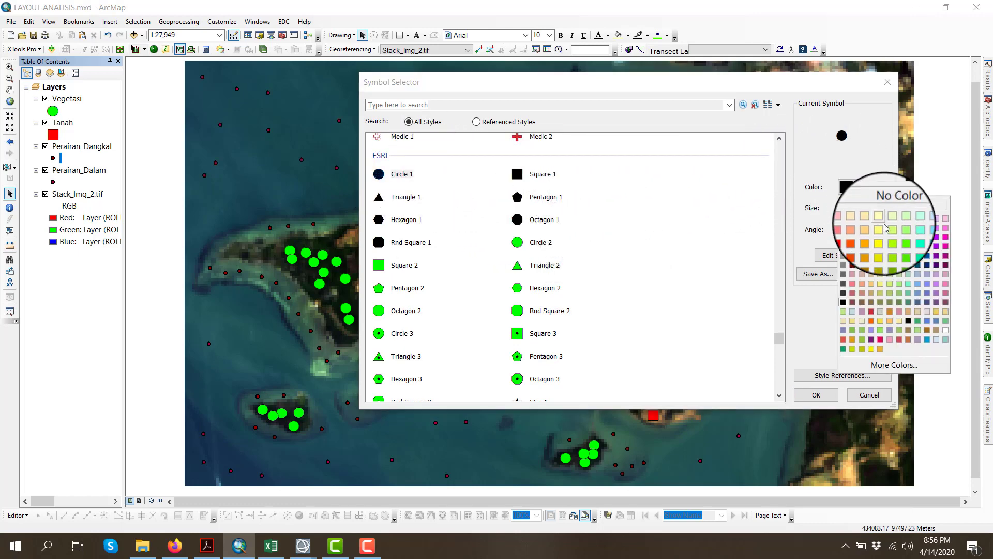
{"action": "left_click", "coordinate": [927, 237]}
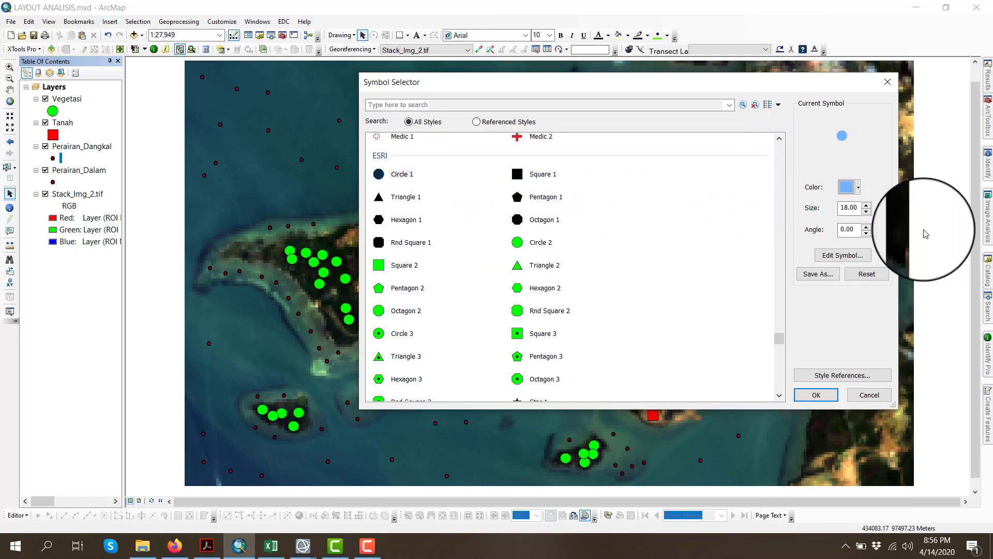
{"action": "left_click", "coordinate": [816, 396]}
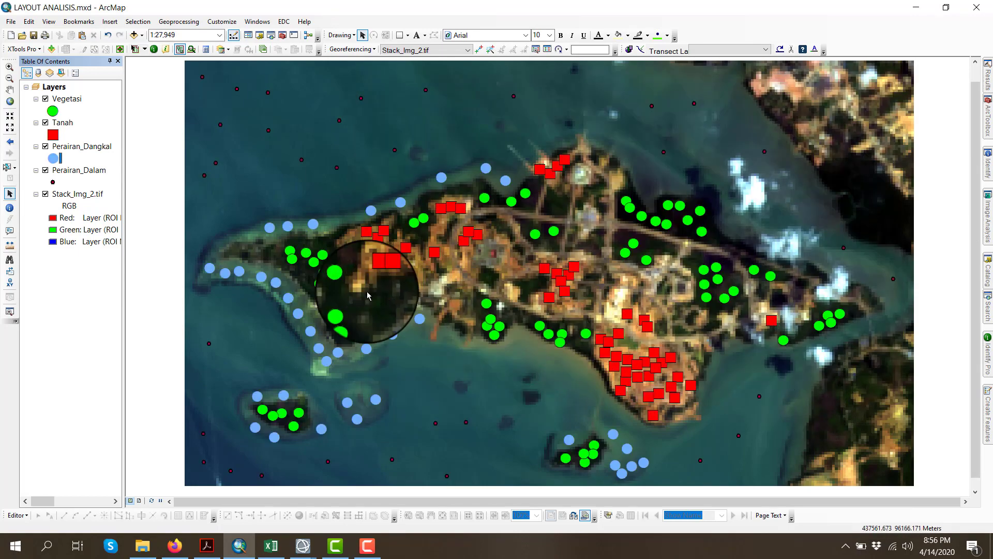
- Change the Perairan_Dalam layer's point symbol to the ESRI marker Rnd Square 2 and colour it blue
{"action": "left_click", "coordinate": [53, 182]}
{"action": "scroll", "coordinate": [458, 189], "scroll_direction": "down", "scroll_amount": 10}
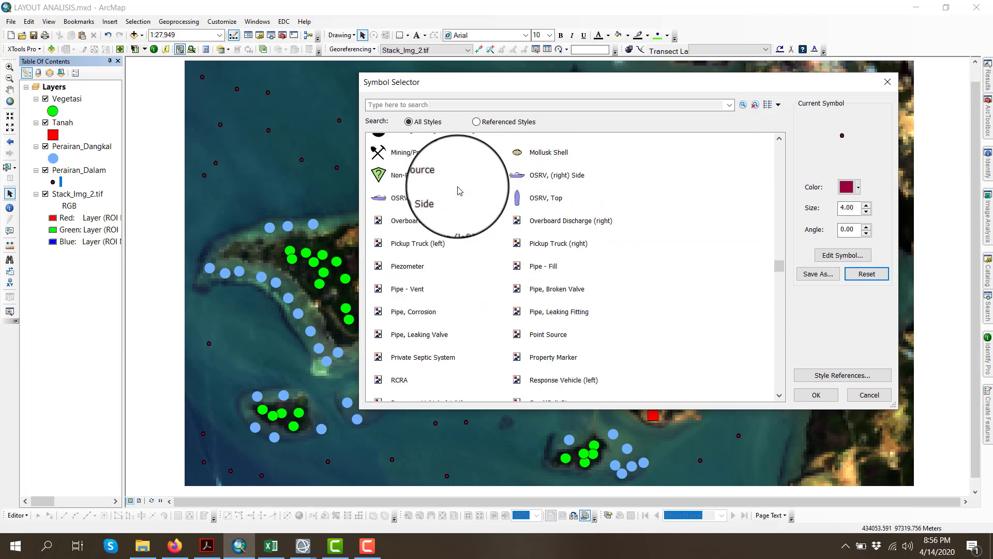
{"action": "scroll", "coordinate": [459, 190], "scroll_direction": "down", "scroll_amount": 10}
{"action": "scroll", "coordinate": [460, 191], "scroll_direction": "down", "scroll_amount": 3}
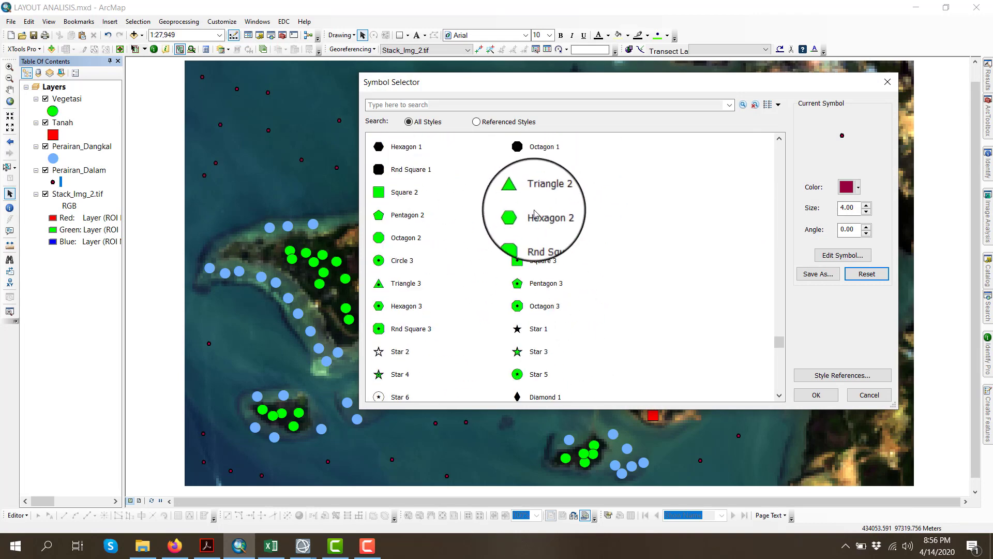
{"action": "left_click", "coordinate": [537, 238]}
{"action": "left_click", "coordinate": [846, 187]}
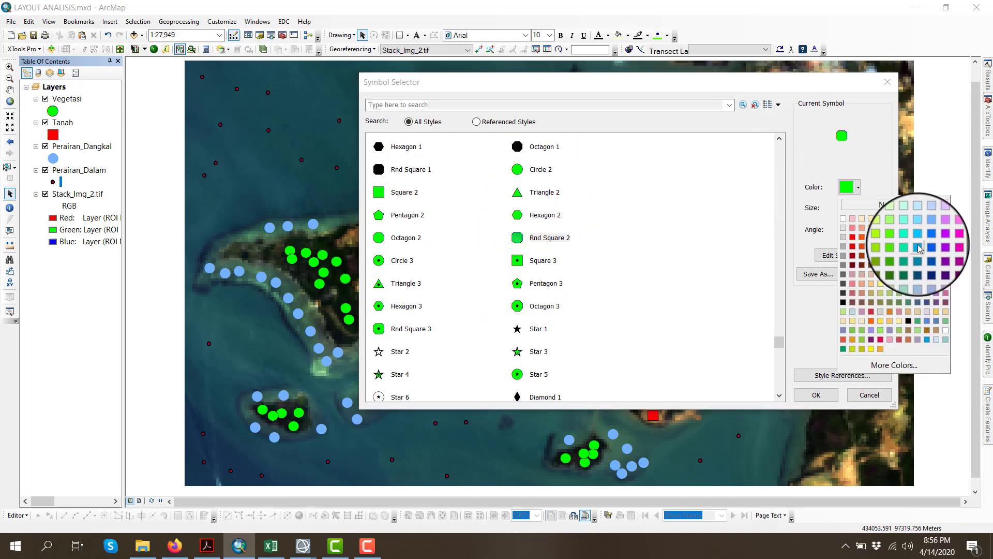
{"action": "left_click", "coordinate": [911, 256]}
{"action": "left_click", "coordinate": [808, 394]}
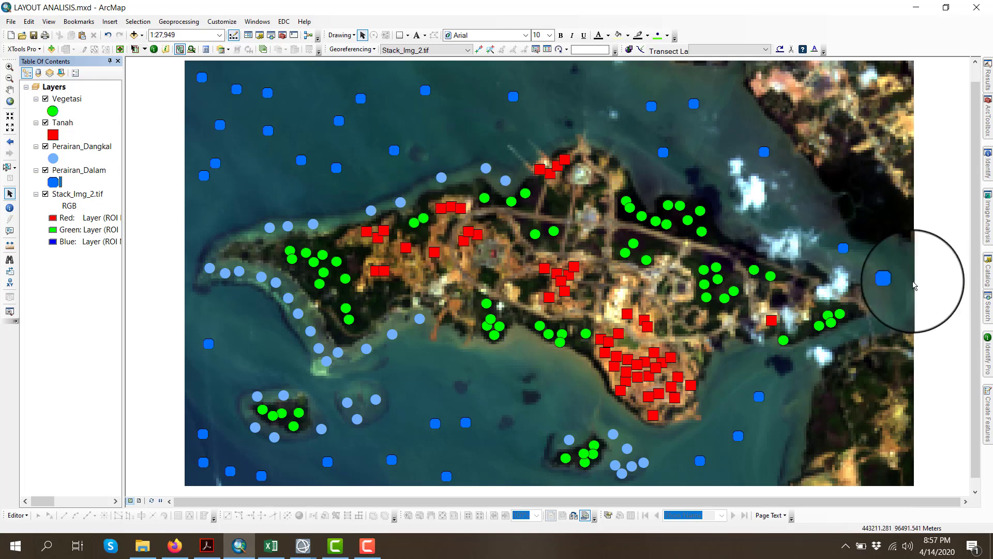
- Switch to Excel to review the X and Y station coordinates on the Vegetasi sheet of Titik_Stasiun.xls, and return to ArcMap
{"action": "left_click", "coordinate": [269, 548]}
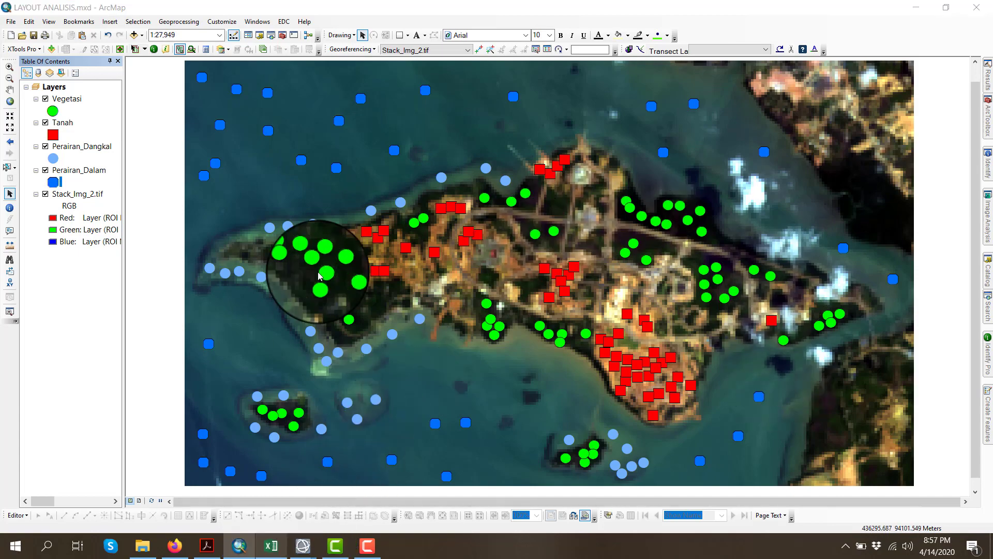
{"action": "scroll", "coordinate": [310, 214], "scroll_direction": "down", "scroll_amount": 2}
{"action": "scroll", "coordinate": [310, 214], "scroll_direction": "up", "scroll_amount": 2}
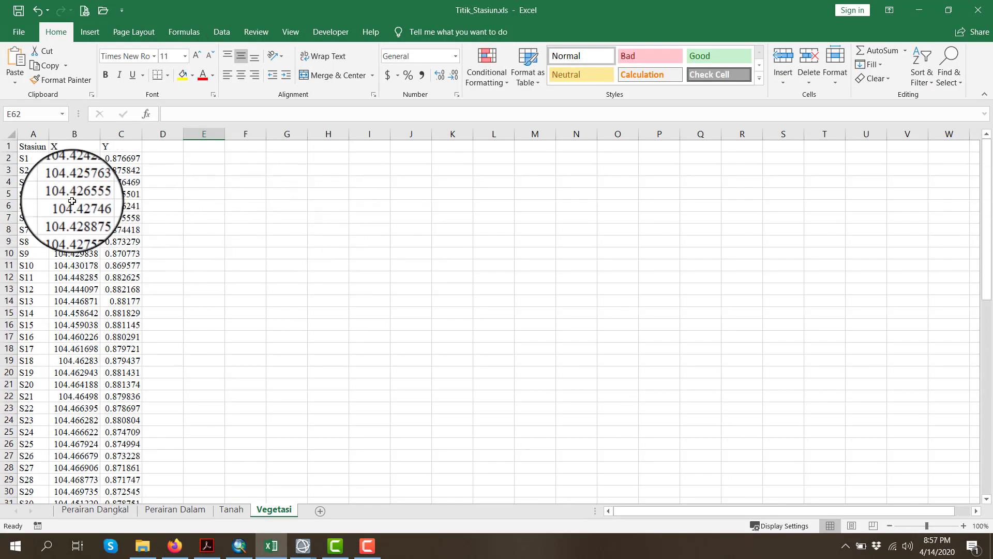
{"action": "left_click_drag", "start_coordinate": [78, 158], "coordinate": [124, 336]}
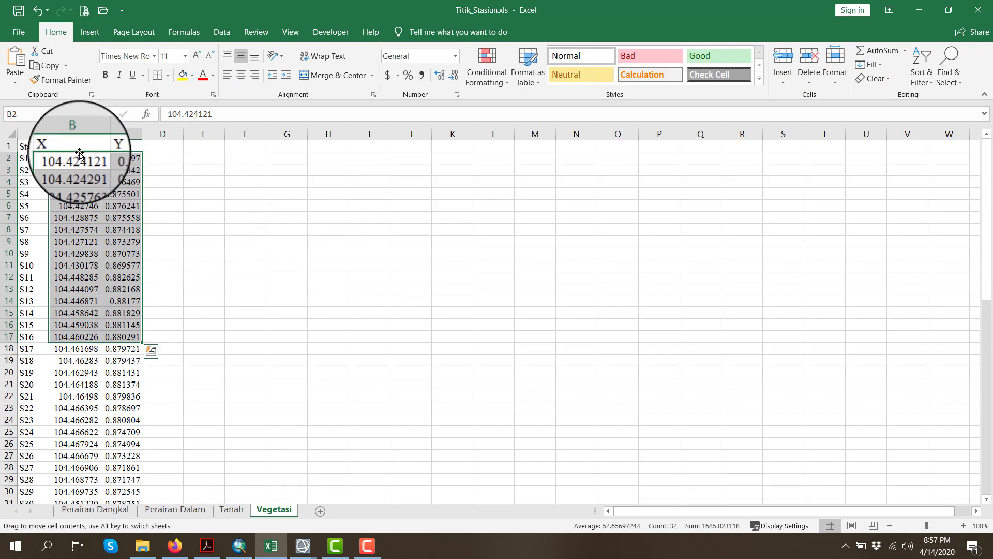
{"action": "left_click", "coordinate": [205, 171]}
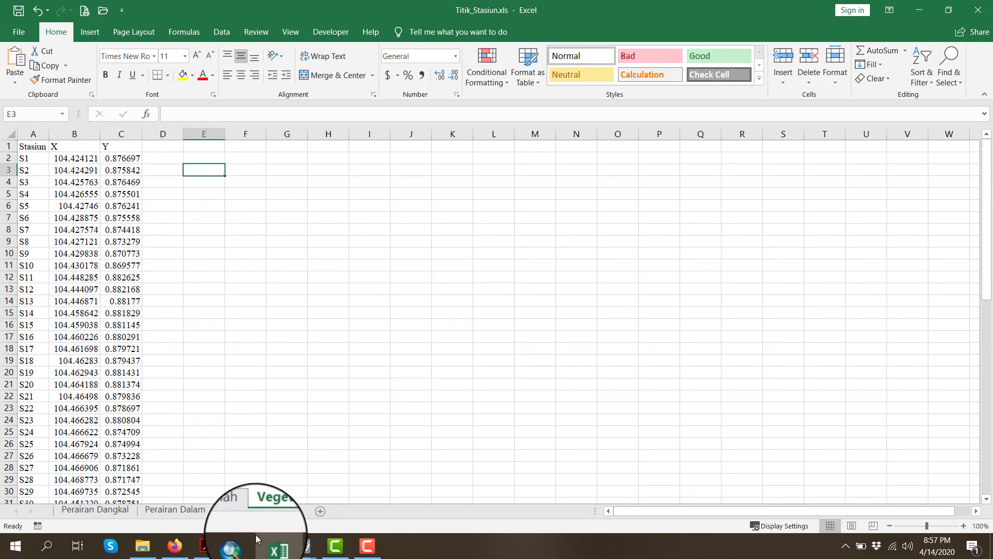
{"action": "left_click", "coordinate": [238, 546]}
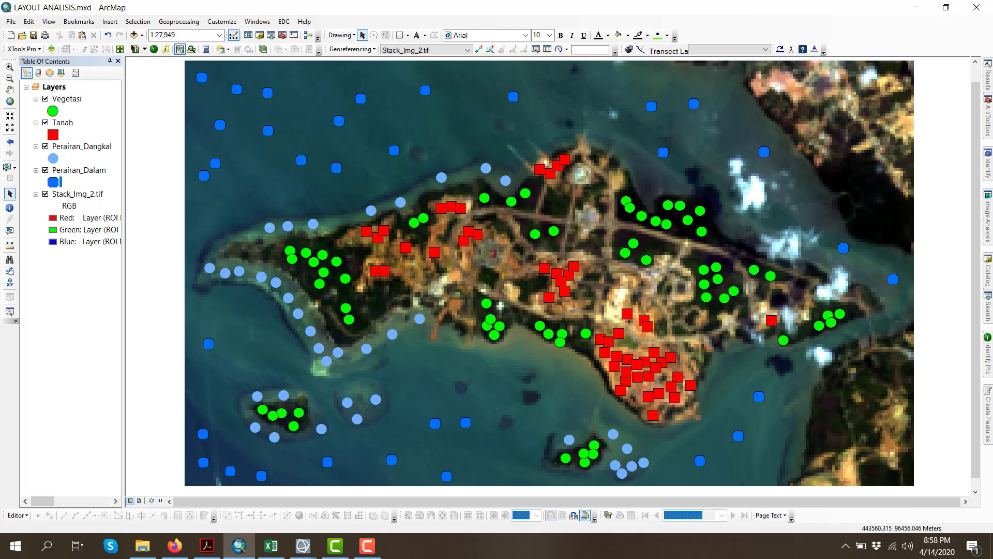
- Switch to ENVI and choose the Stack_Img file in the STACK_NEW folder as the image to open
{"action": "left_click", "coordinate": [299, 546]}
{"action": "left_click", "coordinate": [332, 521]}
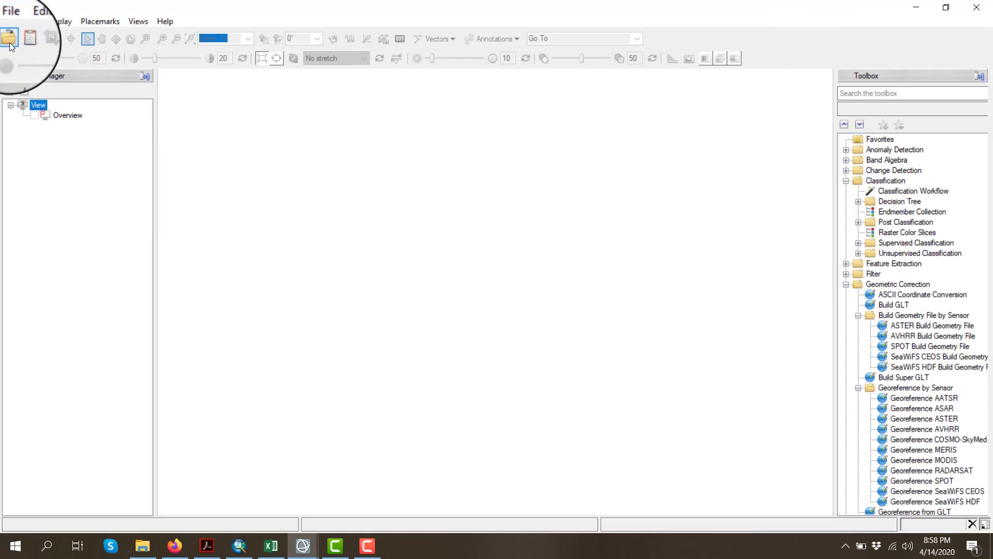
{"action": "left_click", "coordinate": [10, 40]}
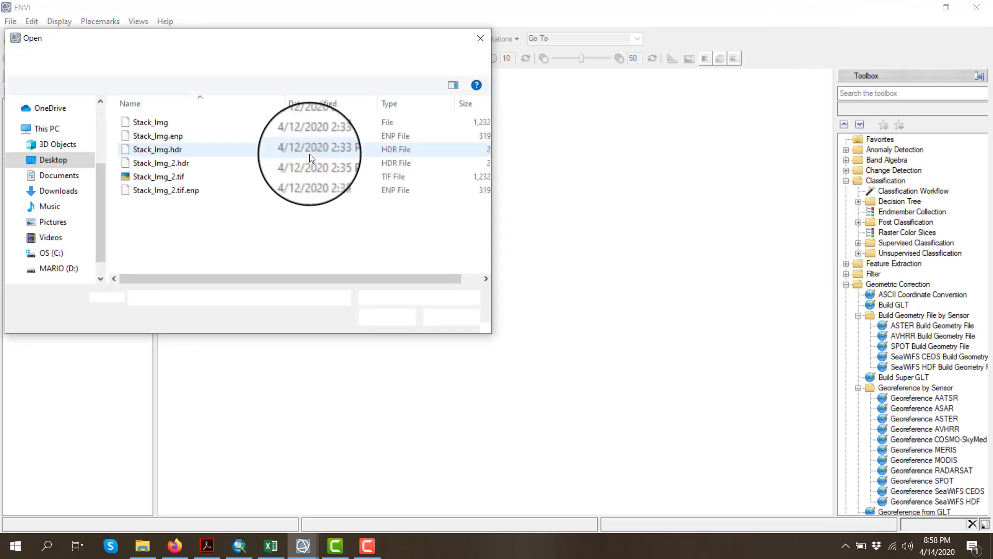
{"action": "left_click", "coordinate": [165, 177]}
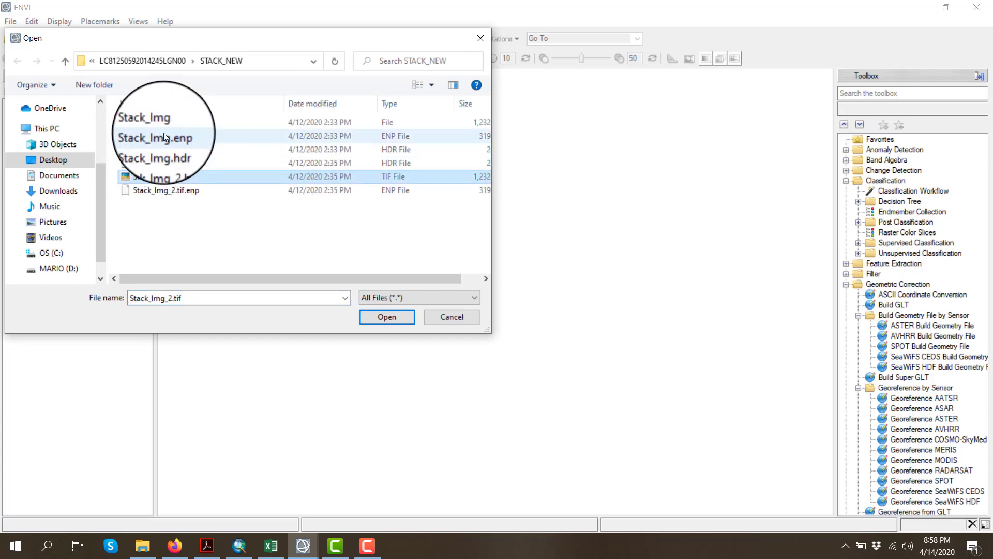
{"action": "left_click", "coordinate": [160, 122]}
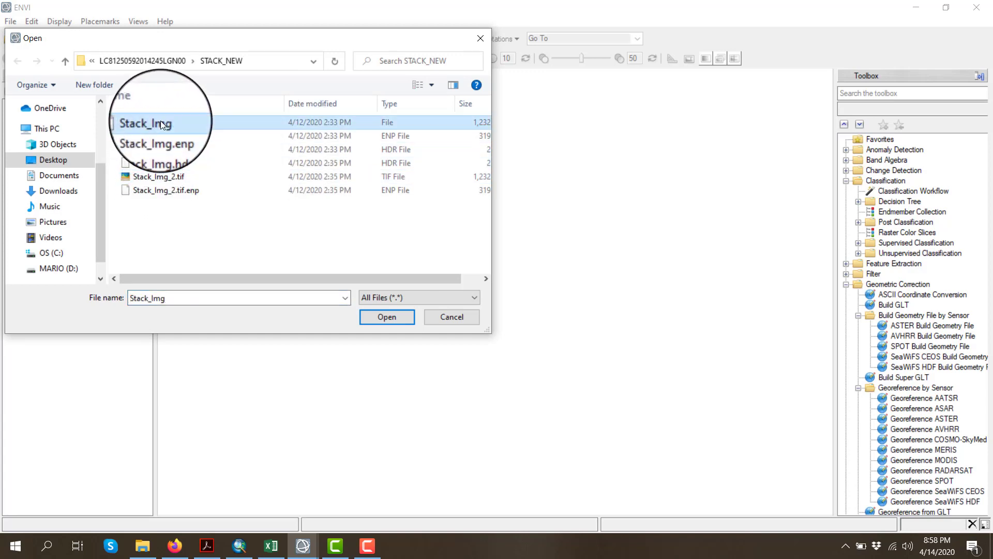
- Open the Stack_Img raster and zoom the view to the layer's extent
{"action": "left_click", "coordinate": [398, 319]}
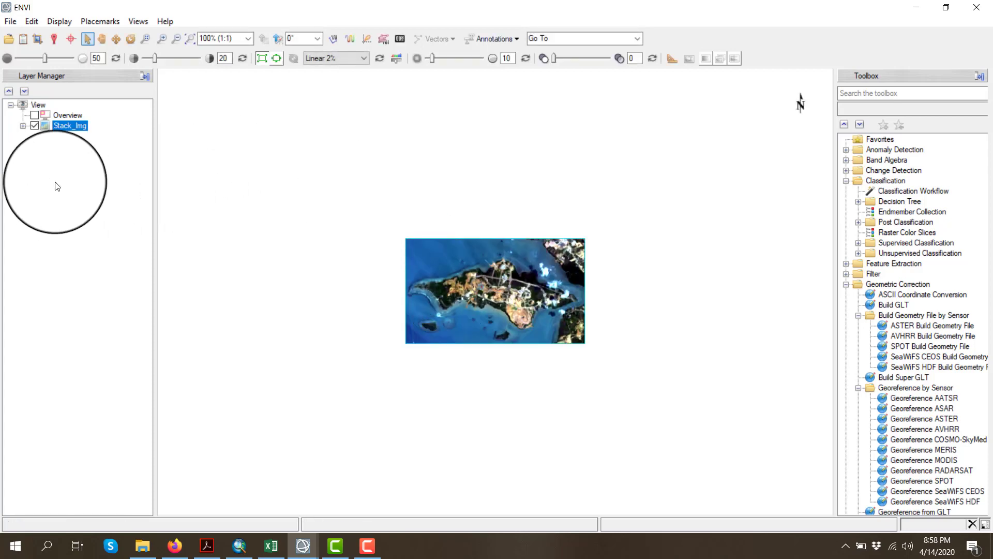
{"action": "left_click", "coordinate": [78, 116]}
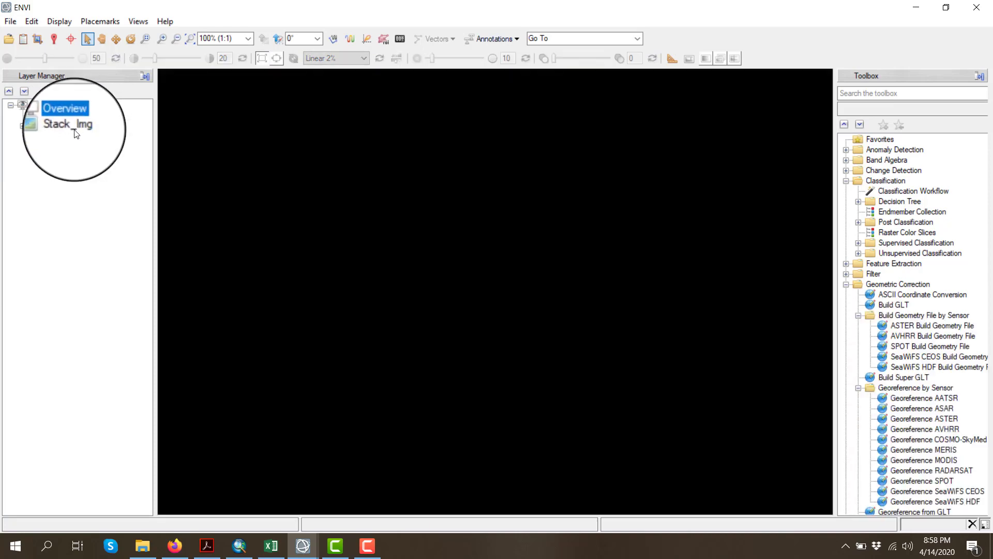
{"action": "left_click", "coordinate": [83, 127]}
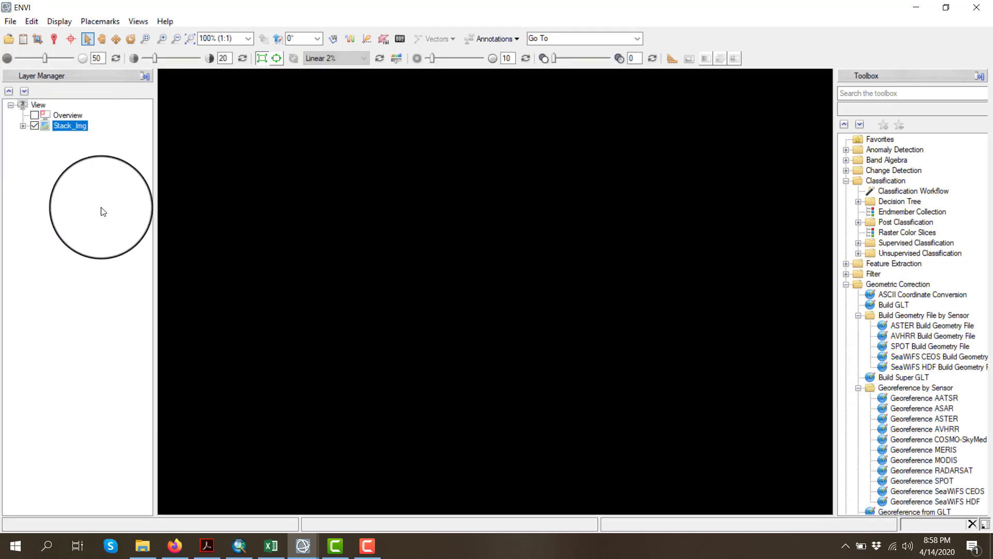
{"action": "right_click", "coordinate": [61, 127]}
{"action": "left_click", "coordinate": [117, 331]}
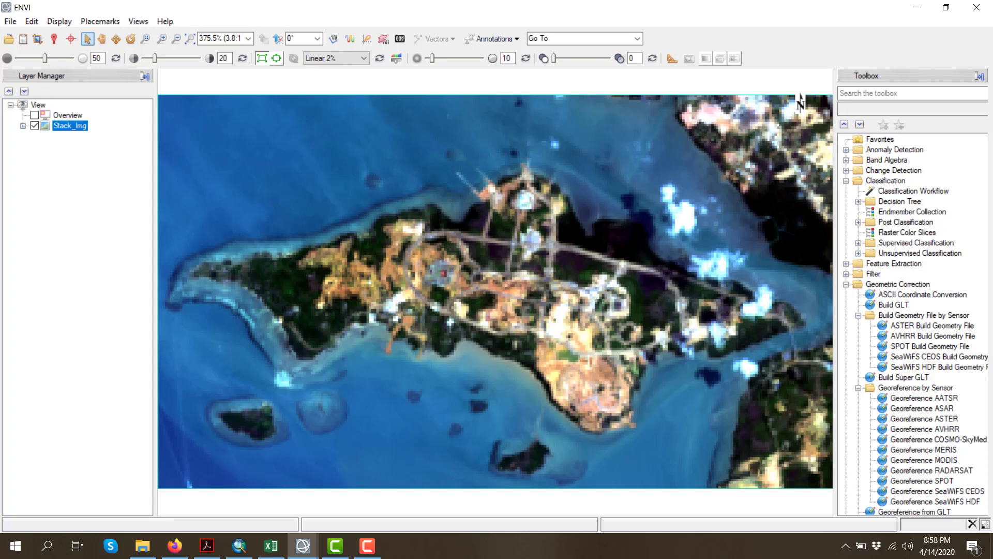
- Expand the Supervised Classification group to list its classification methods
{"action": "left_click", "coordinate": [896, 183]}
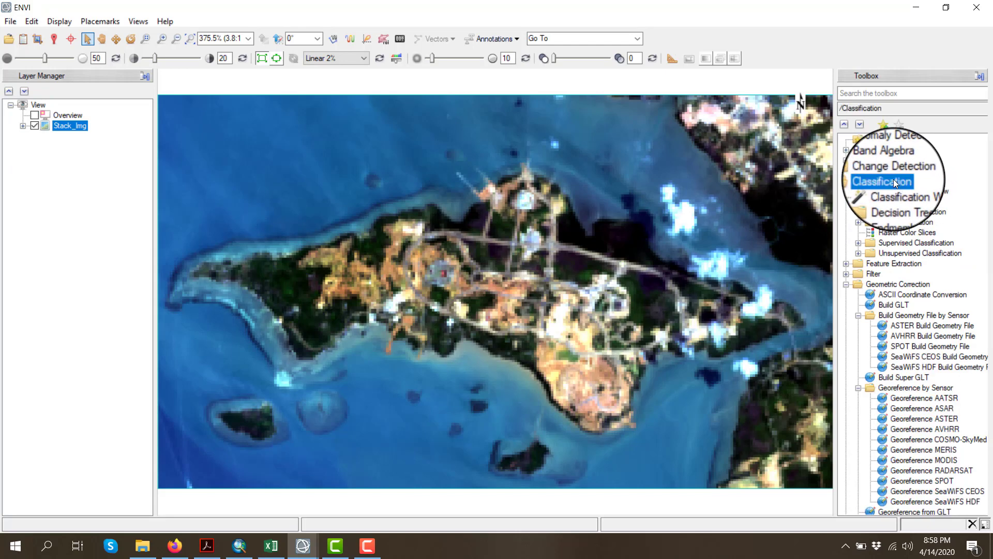
{"action": "left_click", "coordinate": [861, 245]}
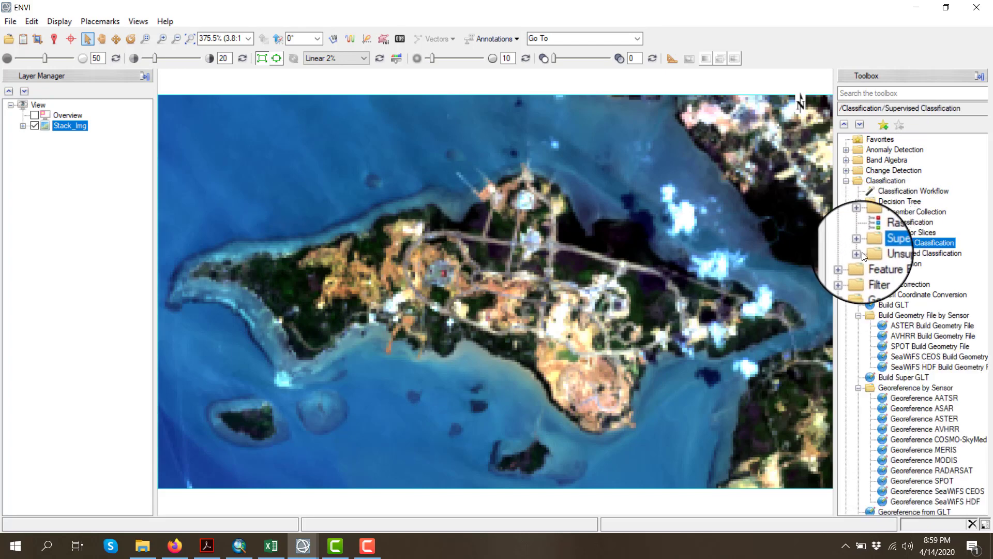
{"action": "left_click", "coordinate": [858, 242]}
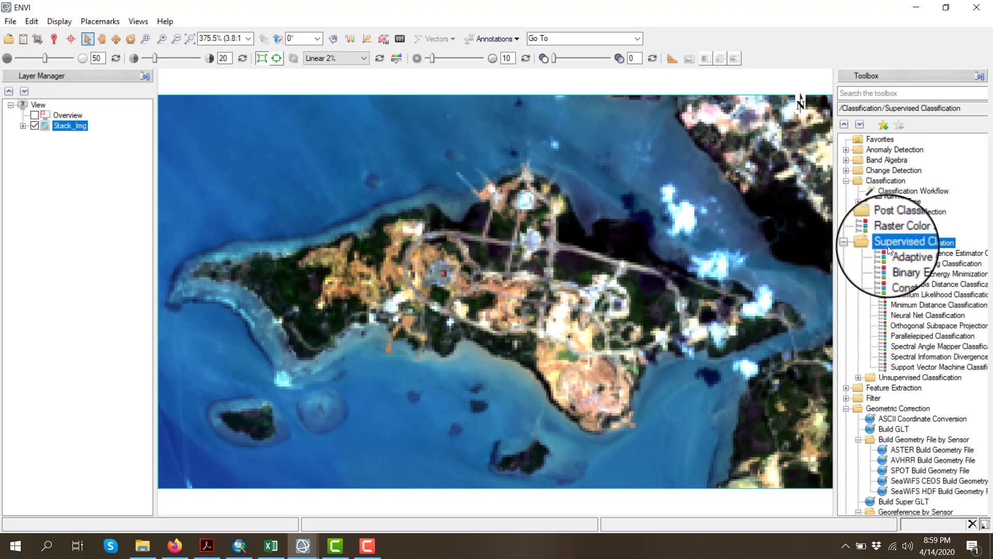
{"action": "scroll", "coordinate": [889, 250], "scroll_direction": "down", "scroll_amount": 2}
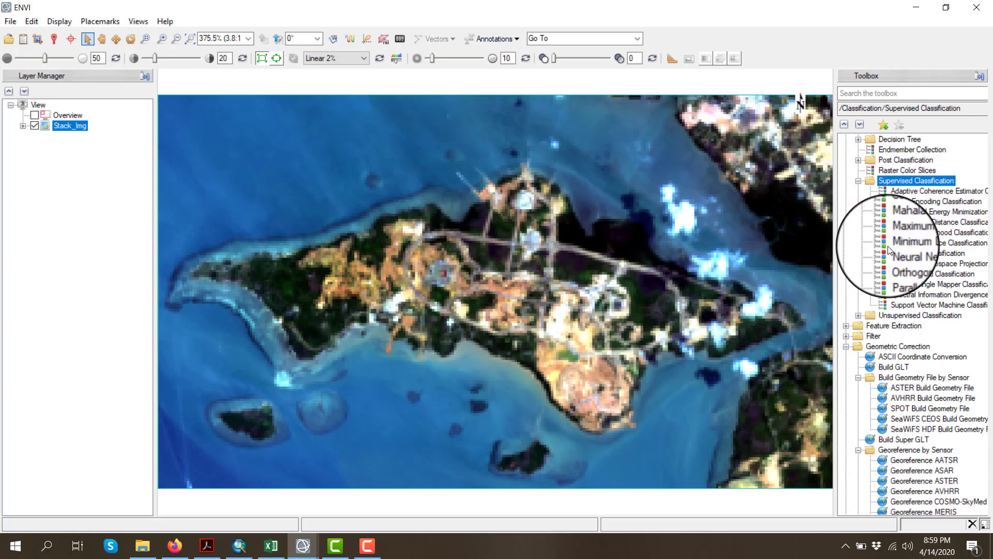
- Look through the supervised classification methods, including Adaptive Coherence Estimator, Mahalanobis Distance and Orthogonal Subspace Projection
{"action": "left_click", "coordinate": [905, 192]}
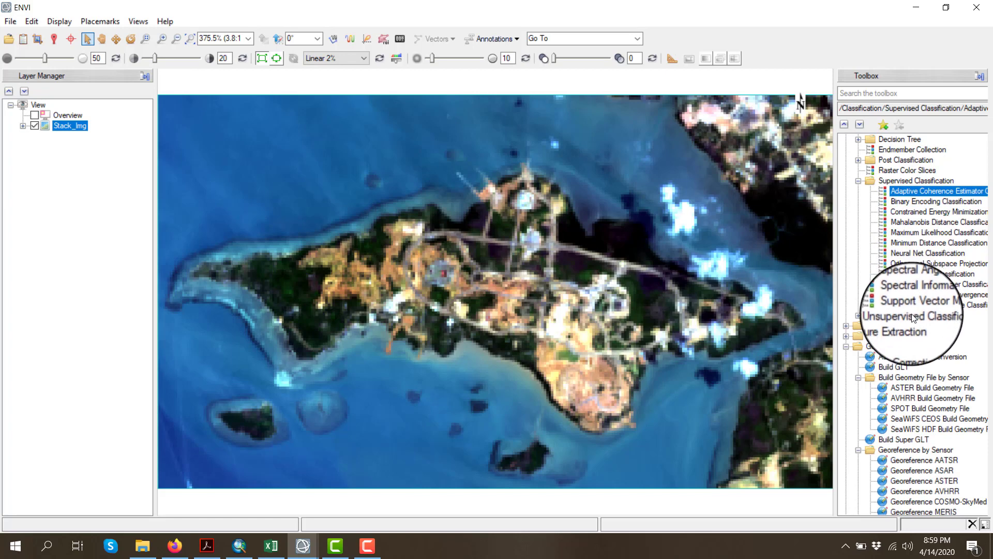
{"action": "left_click", "coordinate": [908, 202]}
{"action": "left_click", "coordinate": [913, 232]}
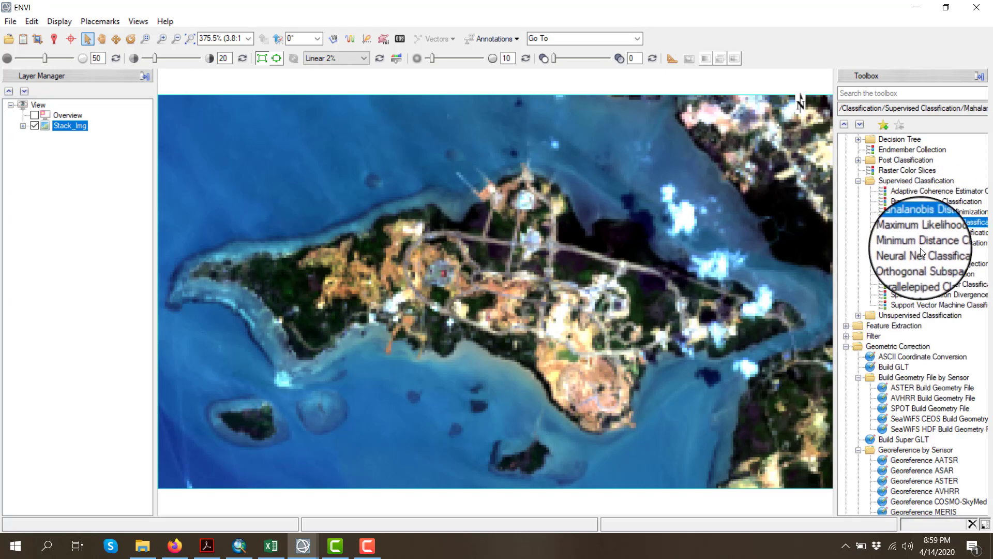
{"action": "left_click", "coordinate": [912, 263]}
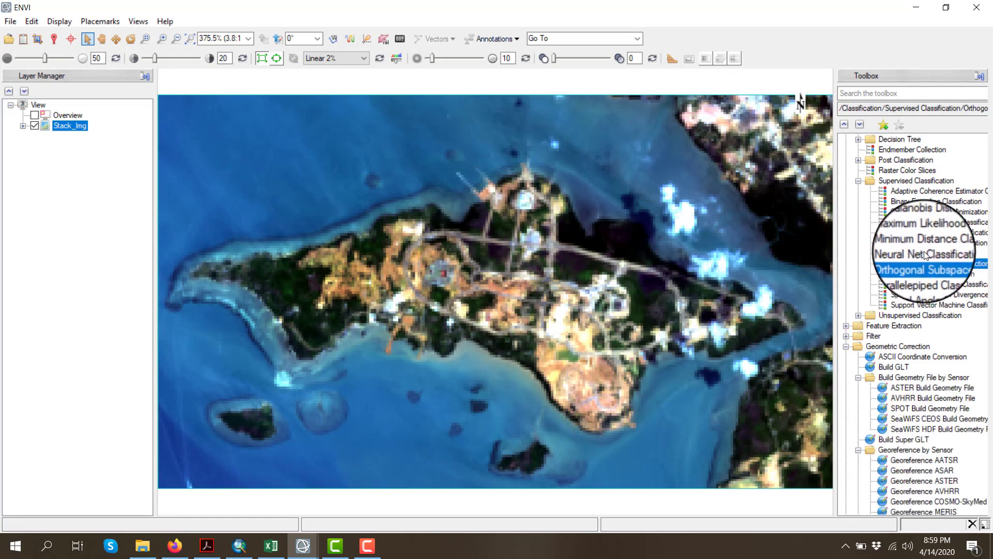
{"action": "left_click", "coordinate": [913, 191]}
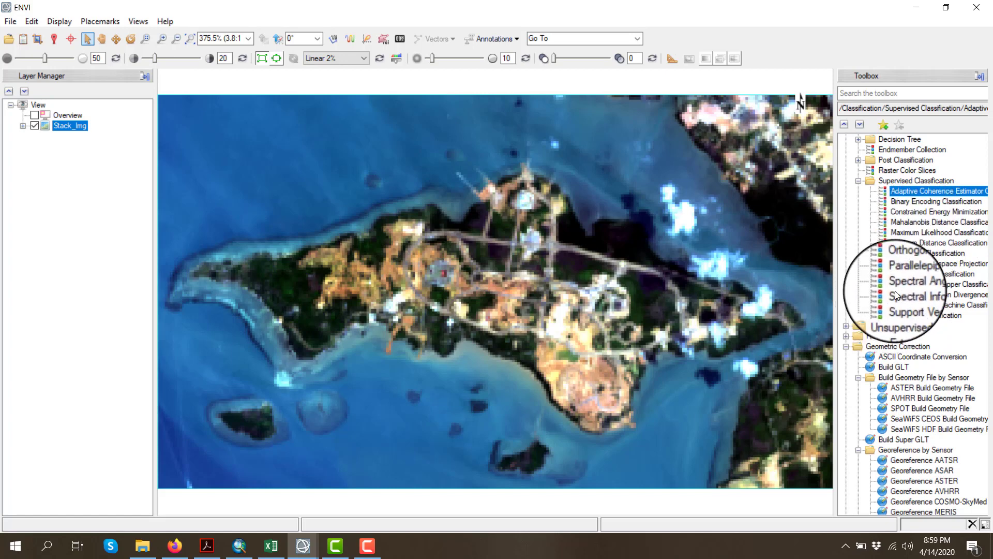
- Start Minimum Distance Classification and select Stack_Img as its input file
{"action": "left_click", "coordinate": [911, 243]}
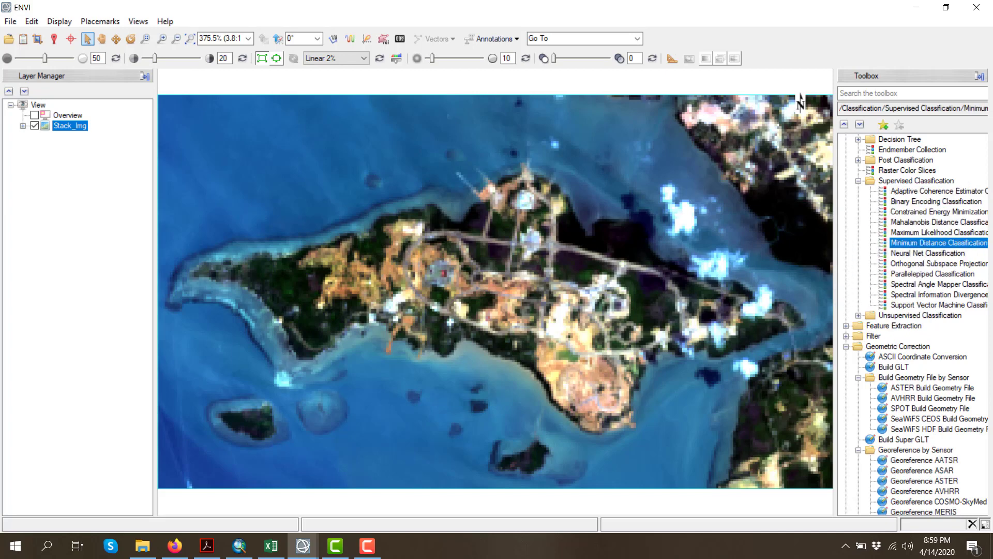
{"action": "double_click", "coordinate": [914, 244]}
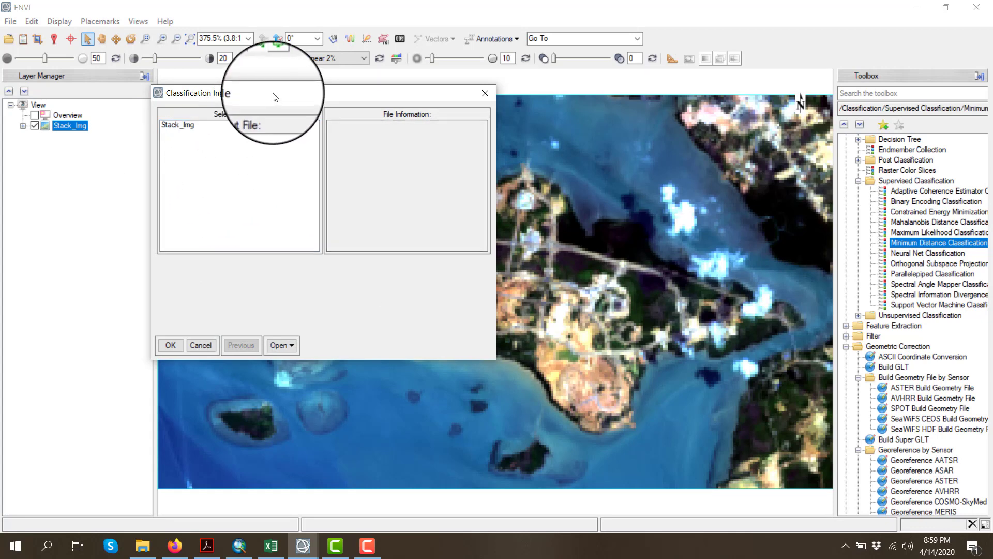
{"action": "left_click_drag", "start_coordinate": [275, 97], "coordinate": [502, 55]}
{"action": "left_click", "coordinate": [419, 91]}
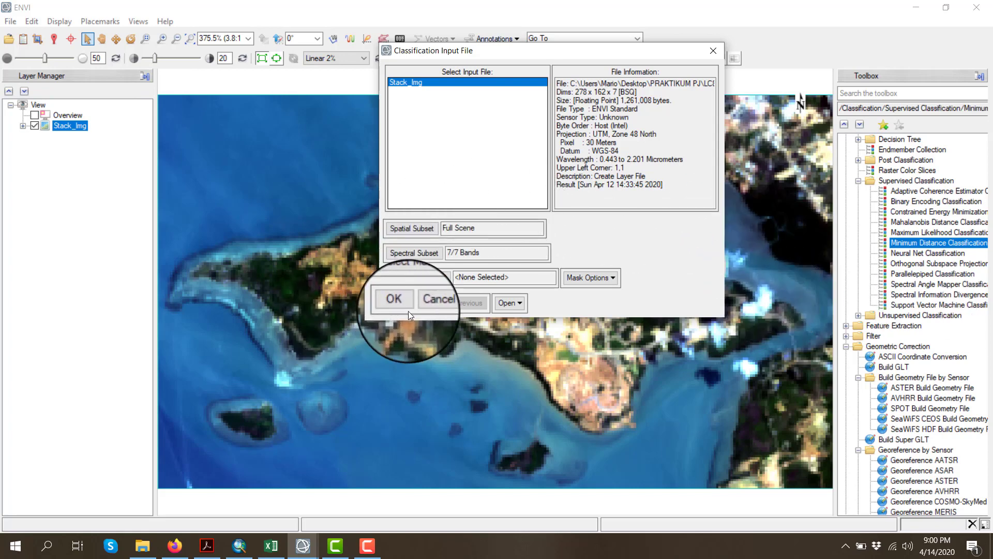
{"action": "left_click", "coordinate": [510, 307]}
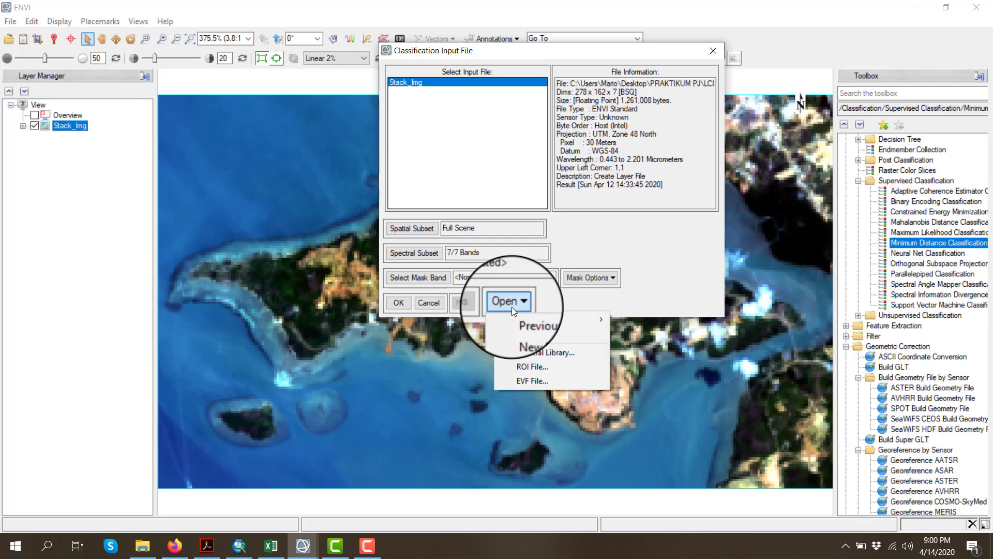
{"action": "left_click", "coordinate": [527, 381]}
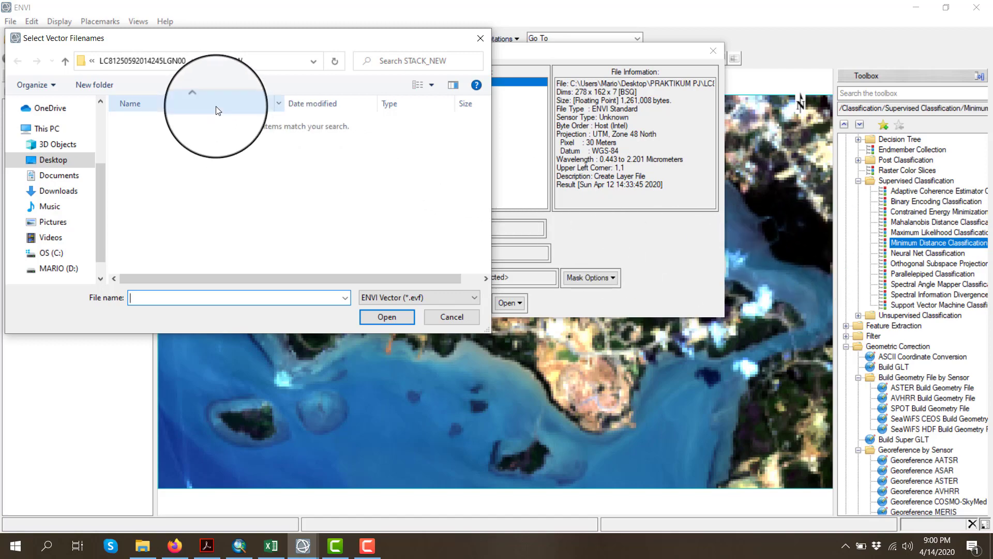
{"action": "left_click", "coordinate": [239, 545]}
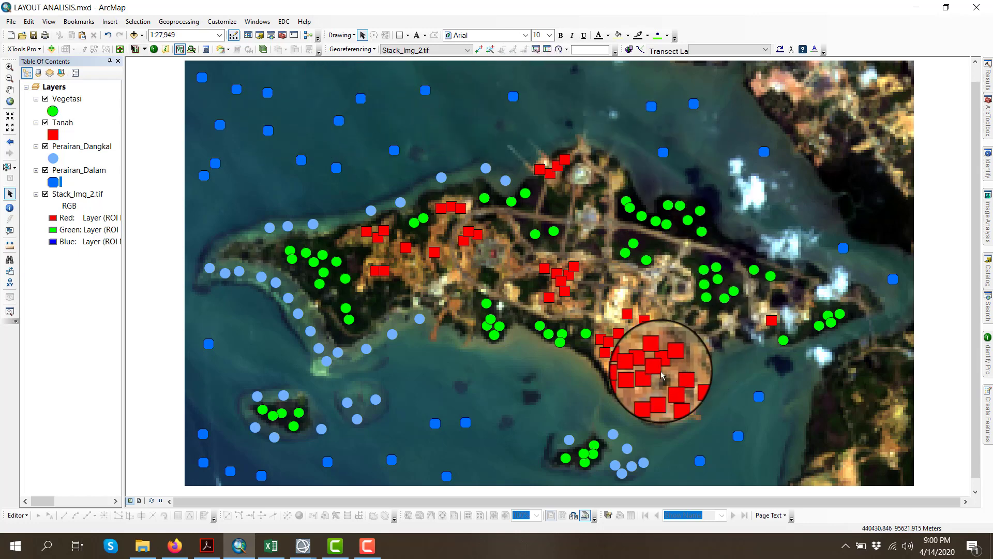
{"action": "left_click", "coordinate": [238, 545]}
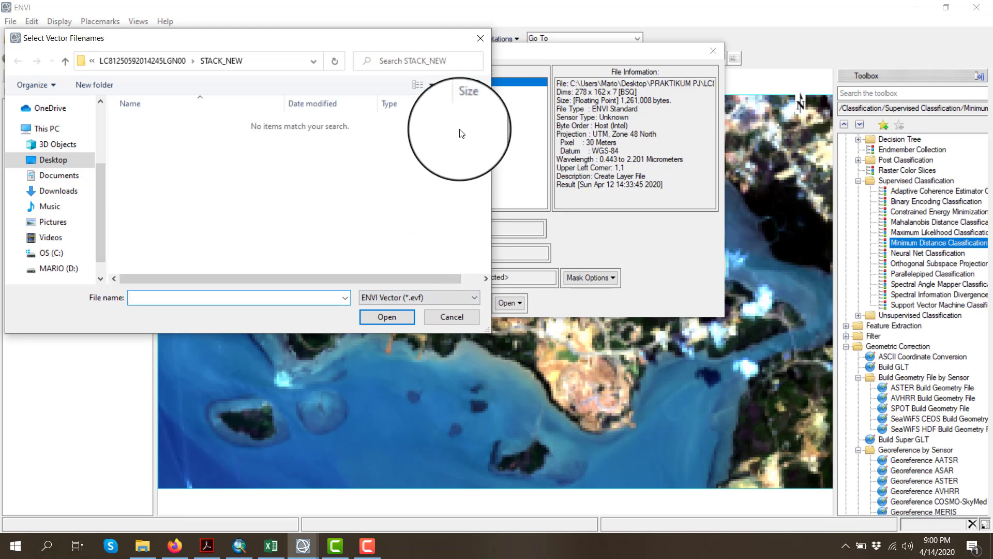
{"action": "left_click", "coordinate": [481, 37]}
{"action": "left_click", "coordinate": [511, 300]}
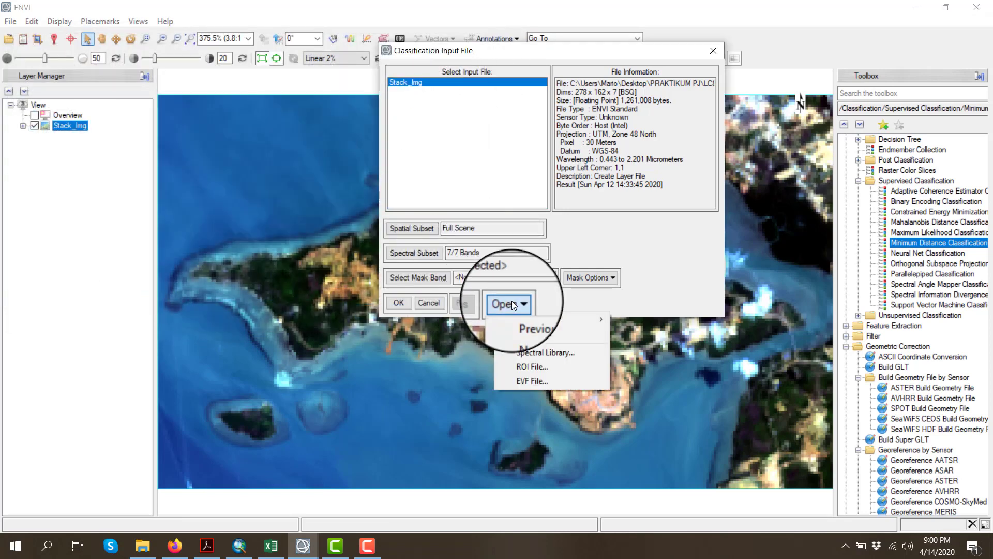
{"action": "left_click", "coordinate": [455, 78]}
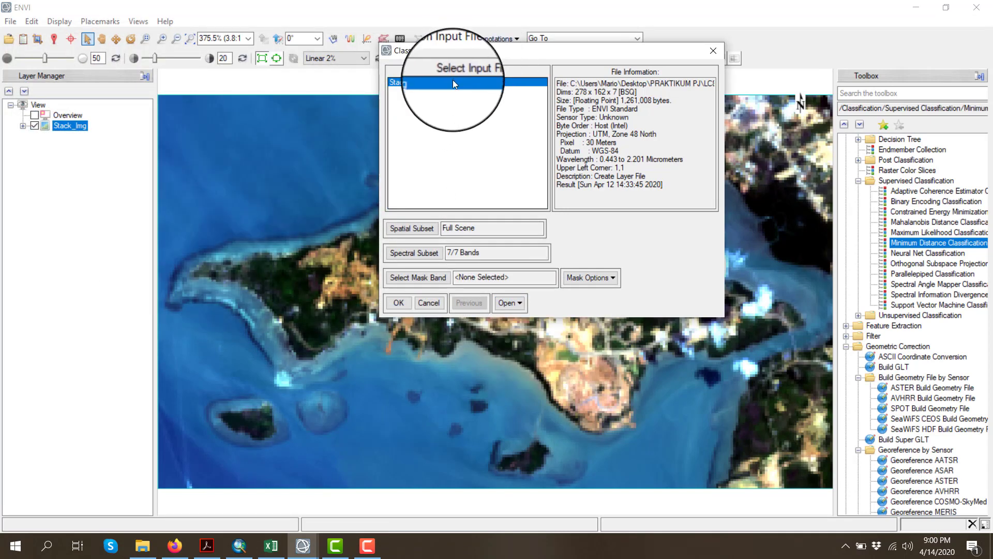
{"action": "left_click", "coordinate": [502, 303]}
{"action": "left_click", "coordinate": [537, 380]}
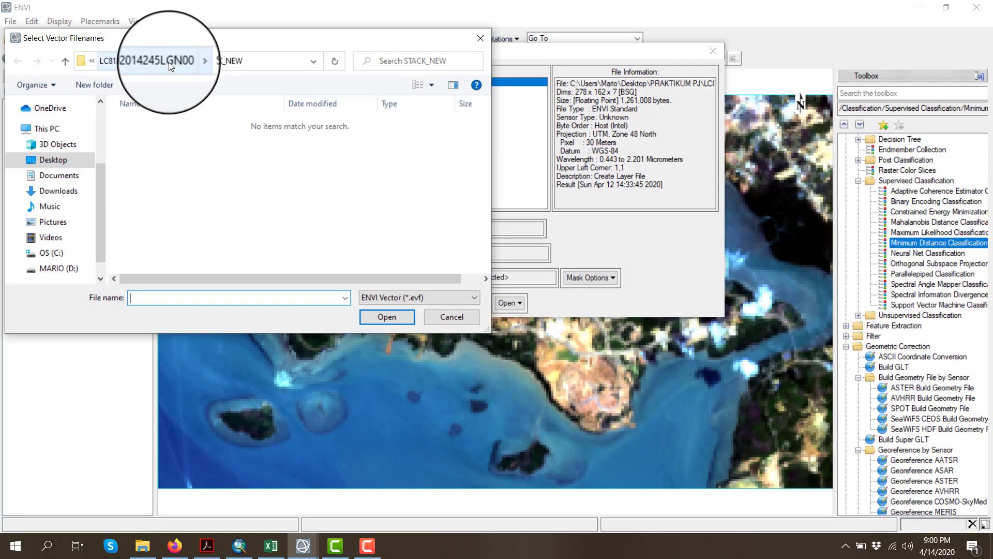
{"action": "left_click", "coordinate": [165, 61]}
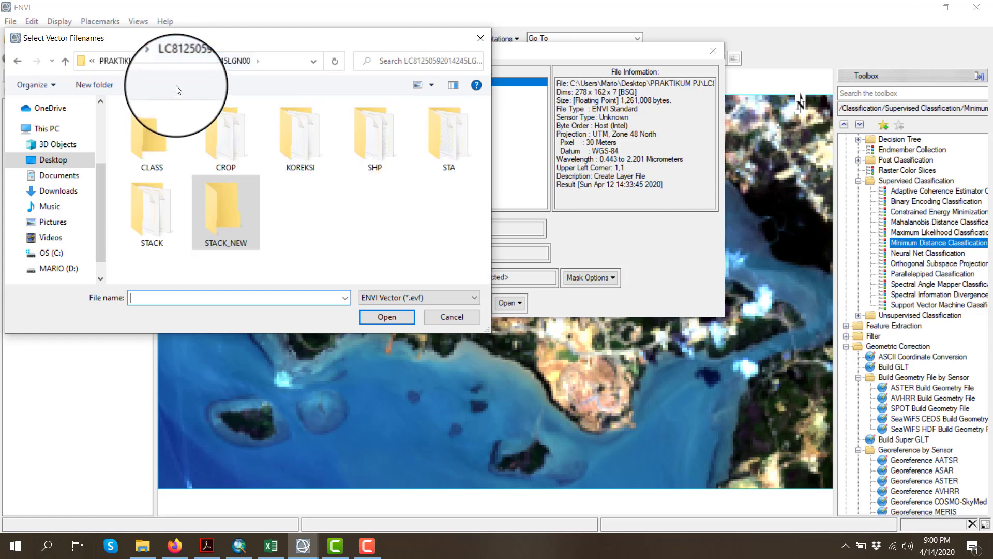
{"action": "double_click", "coordinate": [380, 140]}
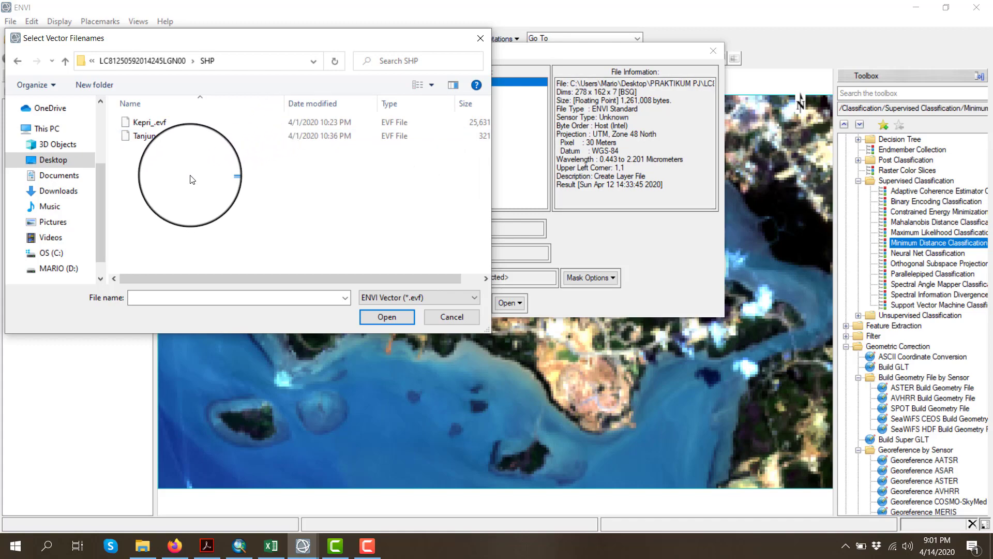
{"action": "left_click_drag", "start_coordinate": [225, 175], "coordinate": [165, 111]}
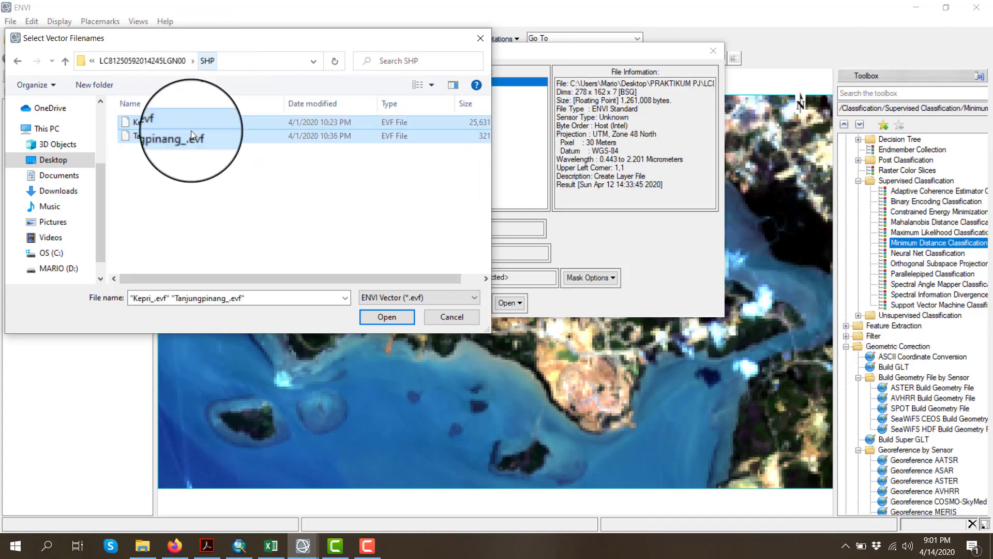
- Switch to ArcMap to check the LAYOUT ANALISIS map, then return to ENVI and deselect the vector files
{"action": "left_click", "coordinate": [239, 545]}
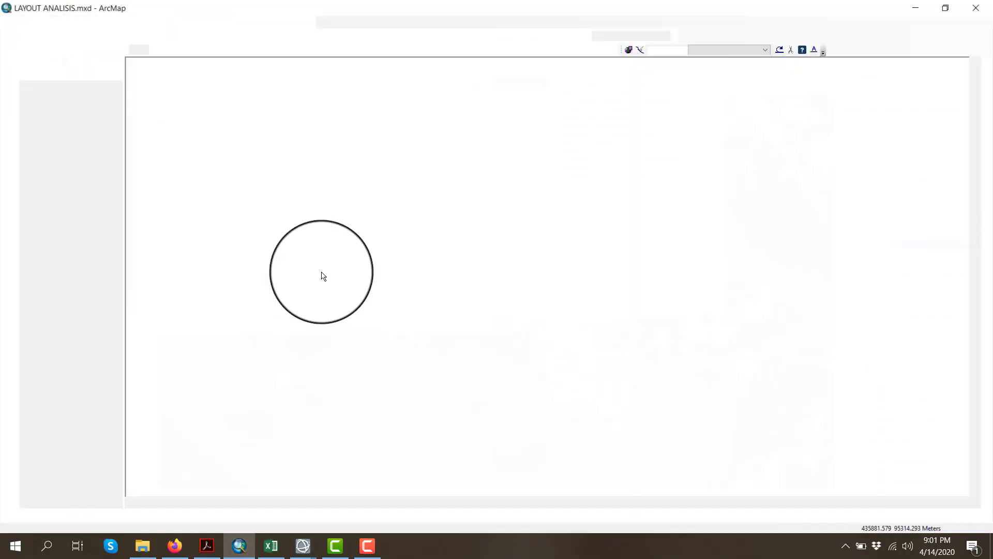
{"action": "left_click", "coordinate": [240, 544]}
{"action": "left_click", "coordinate": [350, 250]}
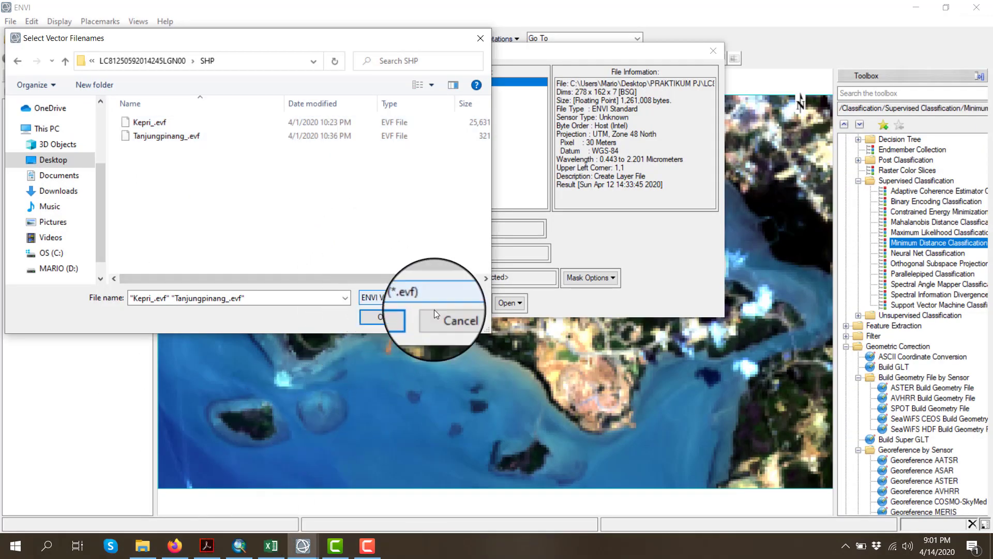
- Set the vector file type filter to Shapefile (*.shp) and clear the file name
{"action": "left_click", "coordinate": [454, 296]}
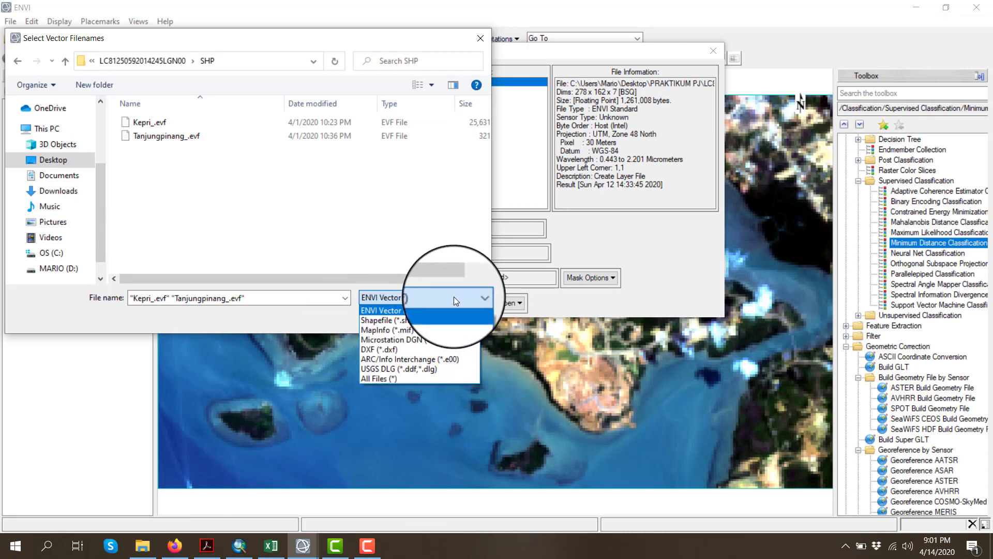
{"action": "left_click", "coordinate": [362, 321]}
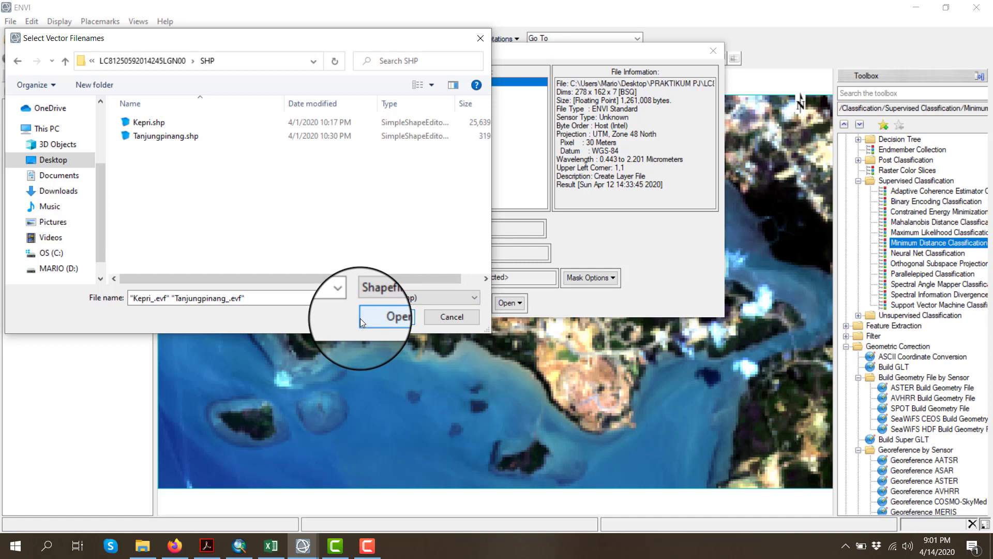
{"action": "left_click", "coordinate": [309, 302]}
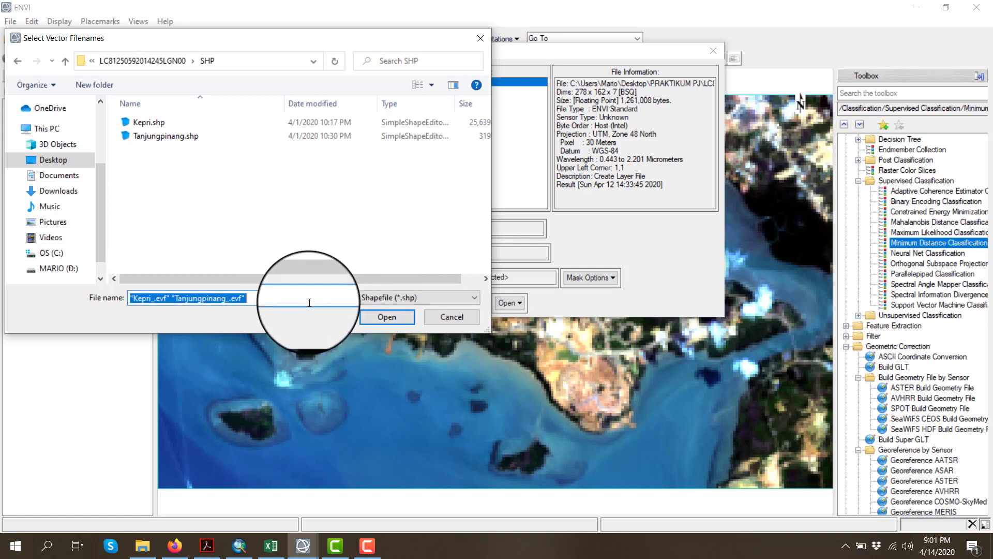
{"action": "key", "text": "BackSpace"}
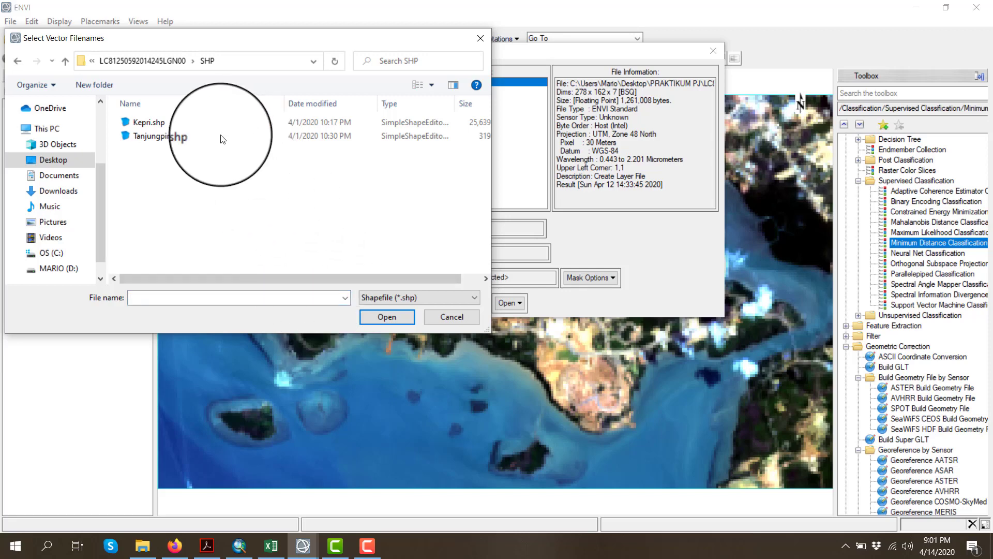
- Browse to the SHP folder inside the PRAKTIKUM PJ folder on the Desktop
{"action": "left_click", "coordinate": [167, 60]}
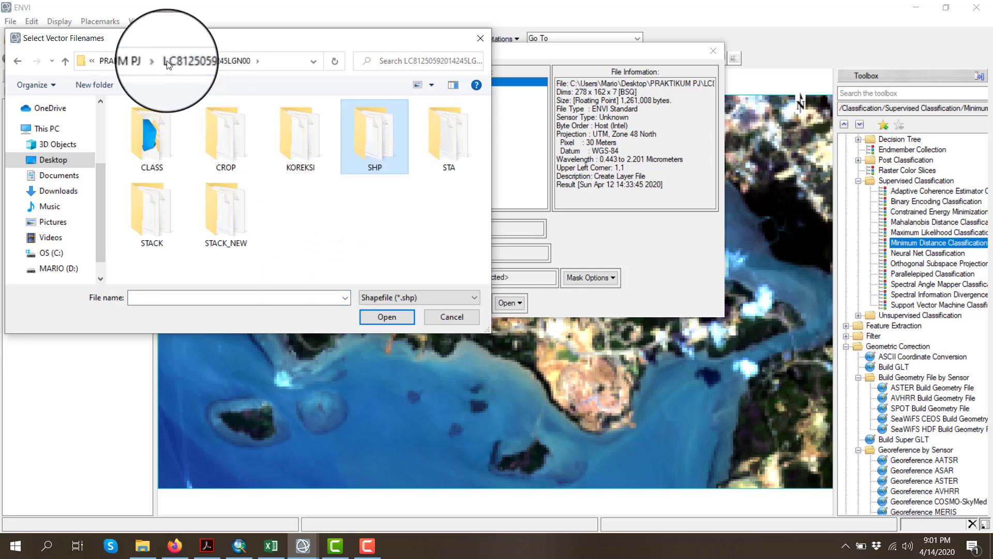
{"action": "left_click", "coordinate": [130, 60]}
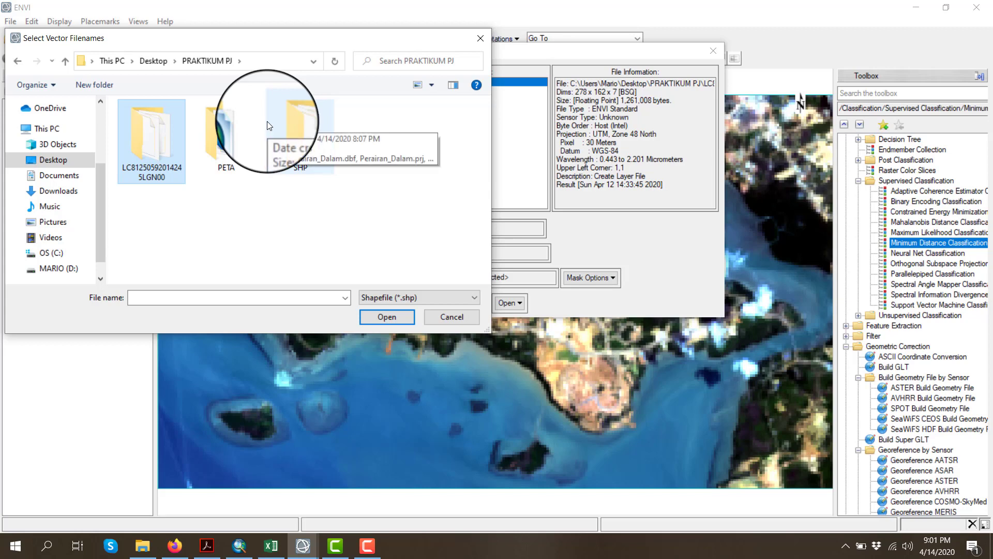
{"action": "double_click", "coordinate": [291, 137]}
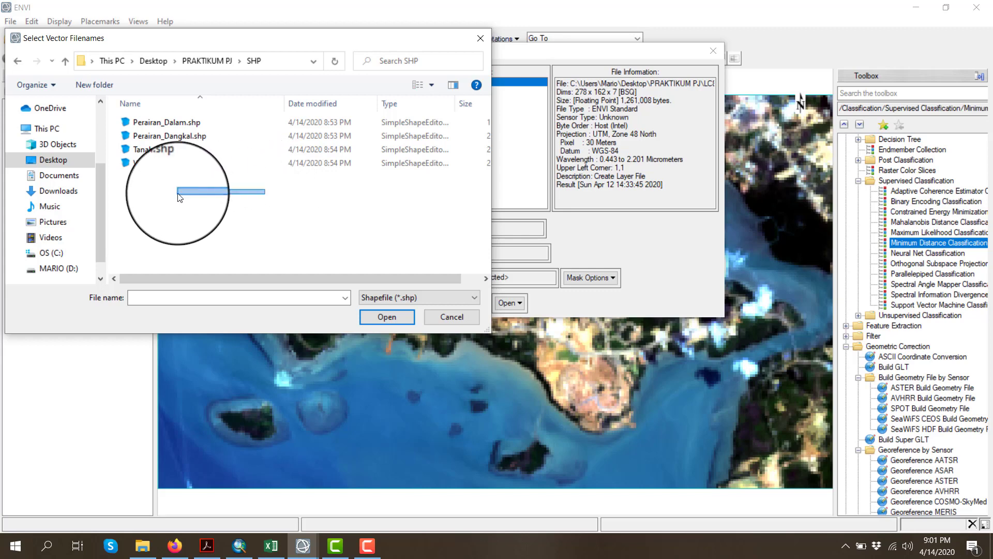
{"action": "left_click", "coordinate": [407, 294]}
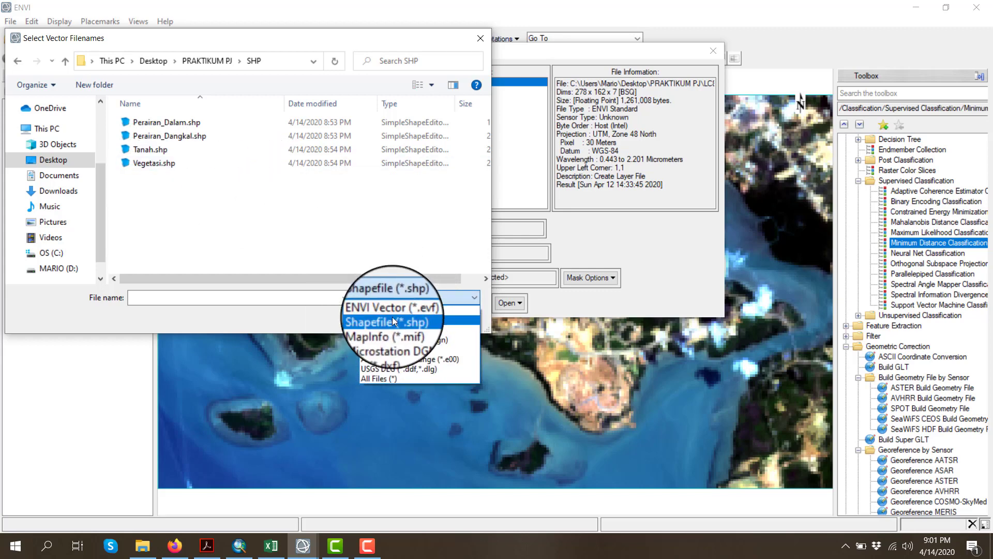
{"action": "left_click", "coordinate": [392, 310]}
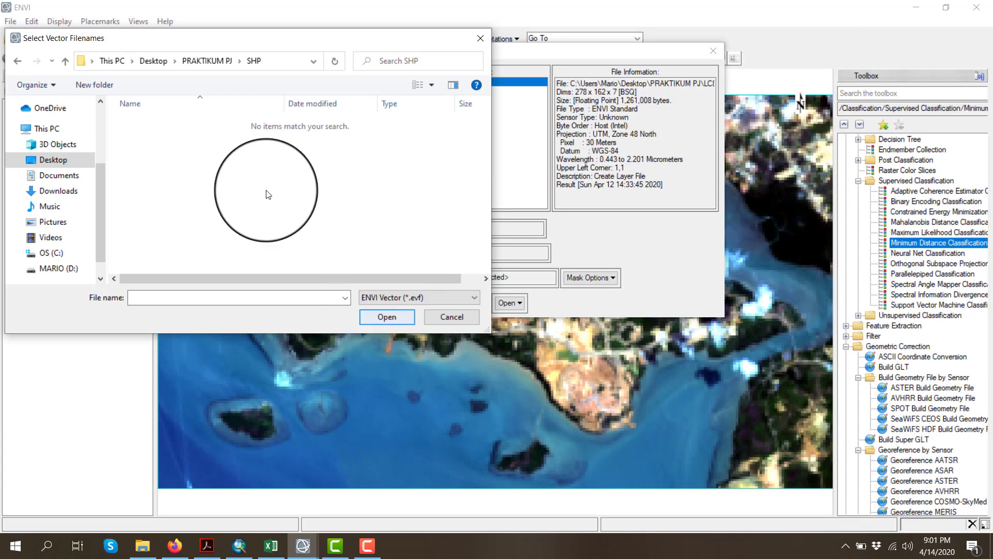
{"action": "left_click", "coordinate": [401, 297]}
{"action": "left_click", "coordinate": [383, 319]}
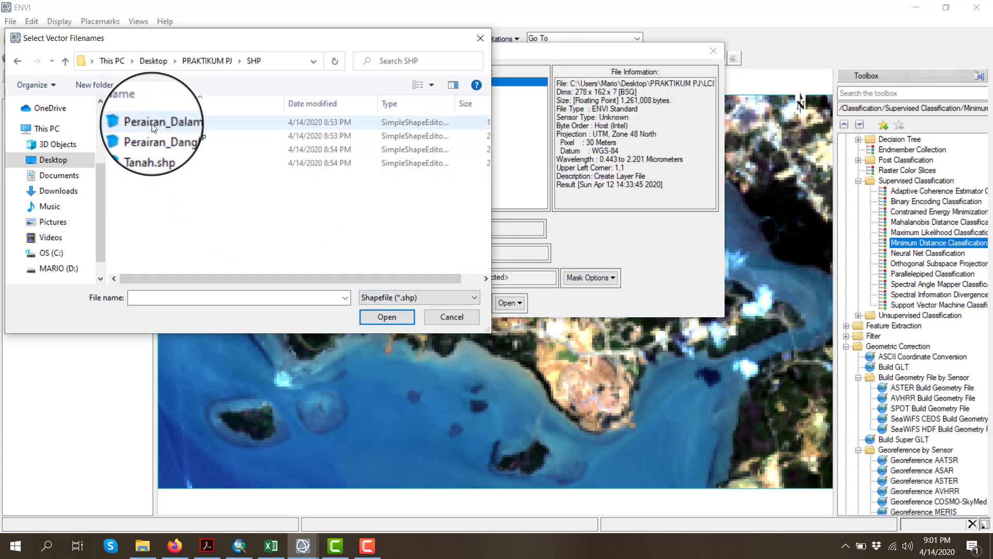
- Open the Perairan_Dalam.shp, Perairan_Dangkal.shp, Tanah.shp and Vegetasi.shp shapefiles together
{"action": "left_click_drag", "start_coordinate": [260, 205], "coordinate": [128, 122]}
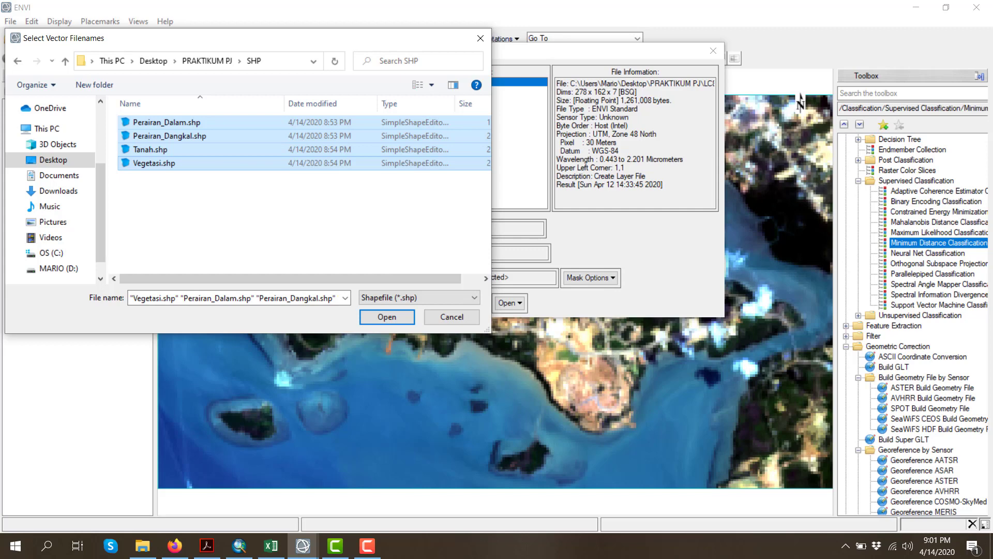
{"action": "left_click", "coordinate": [392, 321]}
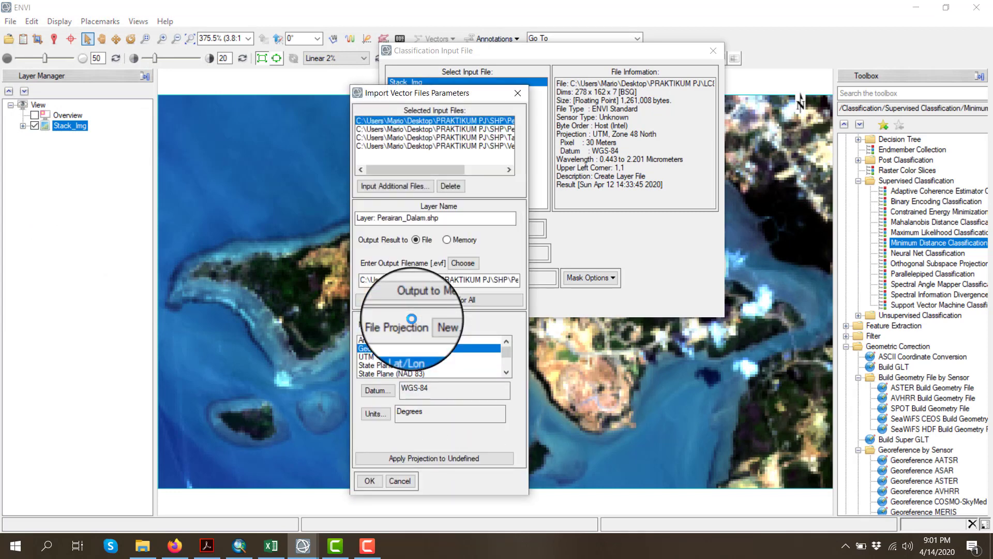
- Review the layer names and paths of the four imported shapefiles, and check the option for adding further input files
{"action": "left_click_drag", "start_coordinate": [419, 92], "coordinate": [669, 26]}
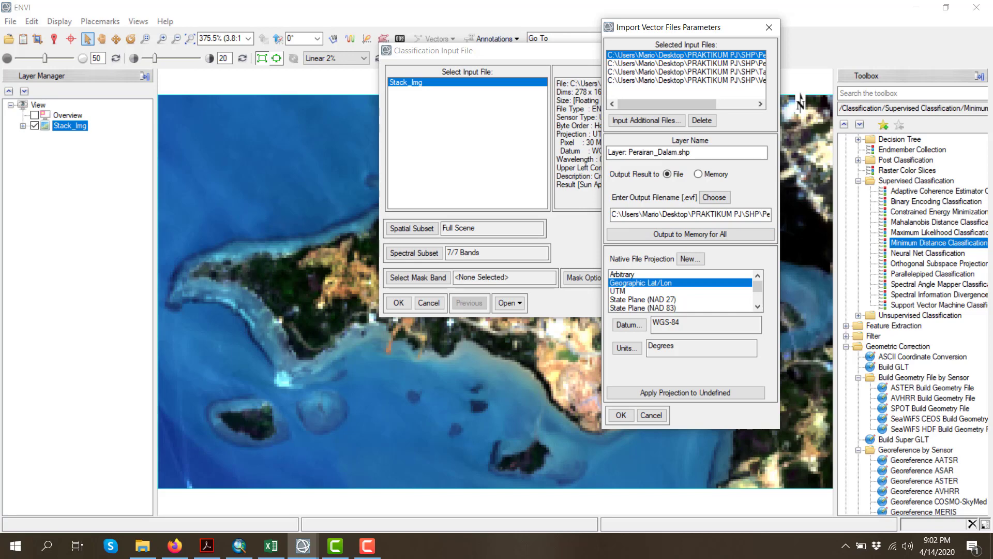
{"action": "left_click", "coordinate": [652, 80]}
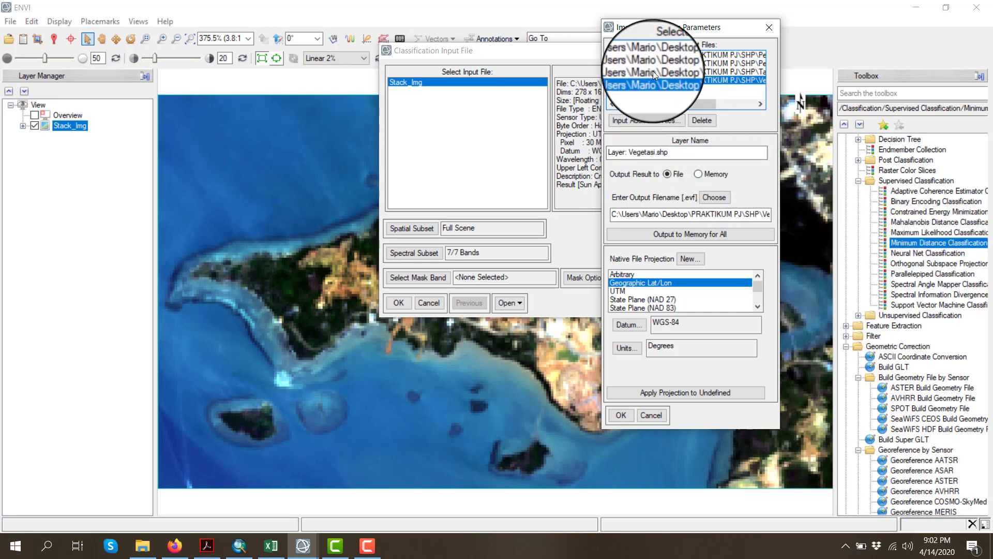
{"action": "left_click", "coordinate": [652, 71]}
{"action": "left_click", "coordinate": [653, 55]}
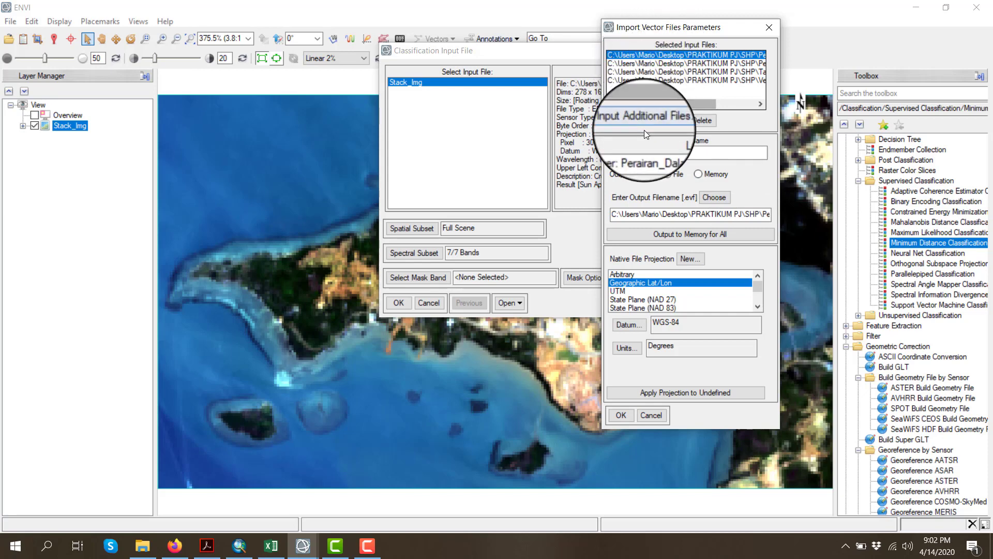
{"action": "left_click", "coordinate": [672, 80]}
{"action": "left_click_drag", "start_coordinate": [665, 104], "coordinate": [735, 97]}
{"action": "left_click", "coordinate": [753, 57]}
{"action": "left_click", "coordinate": [754, 65]}
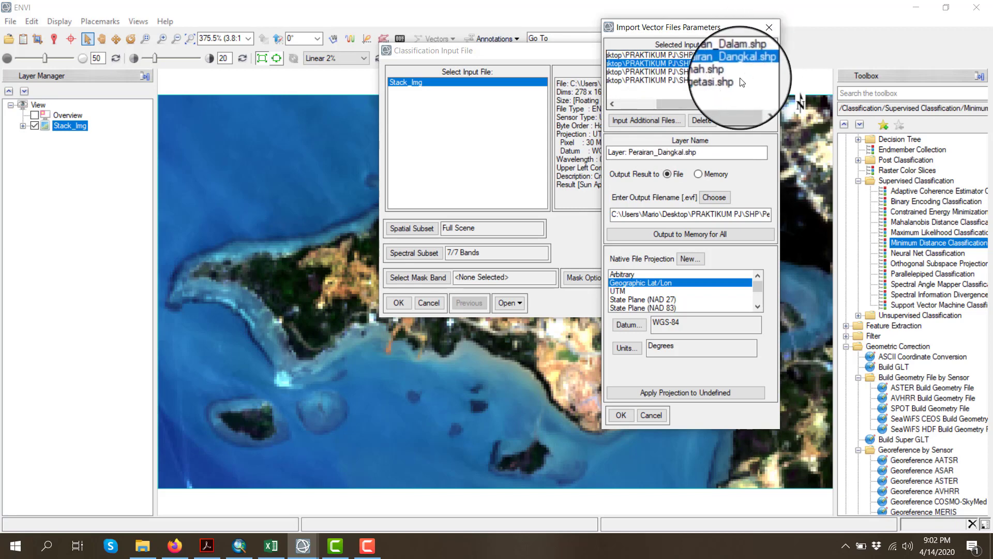
{"action": "left_click", "coordinate": [726, 78]}
{"action": "left_click", "coordinate": [723, 73]}
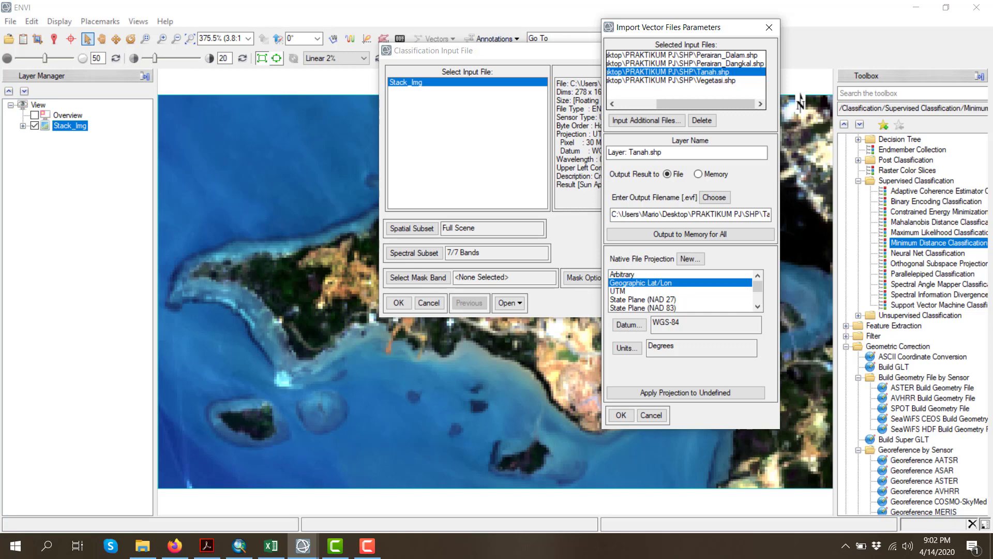
{"action": "left_click", "coordinate": [700, 63]}
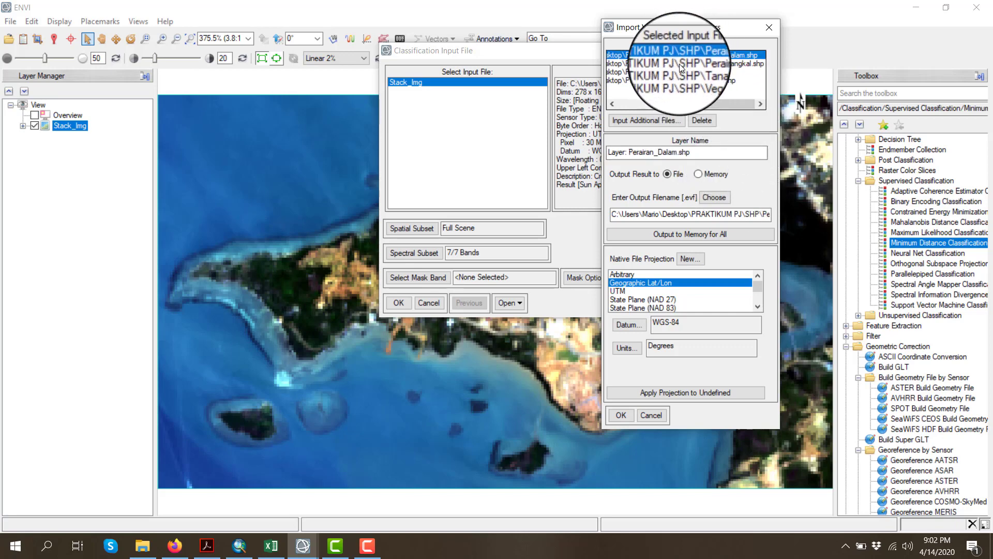
{"action": "left_click", "coordinate": [682, 54]}
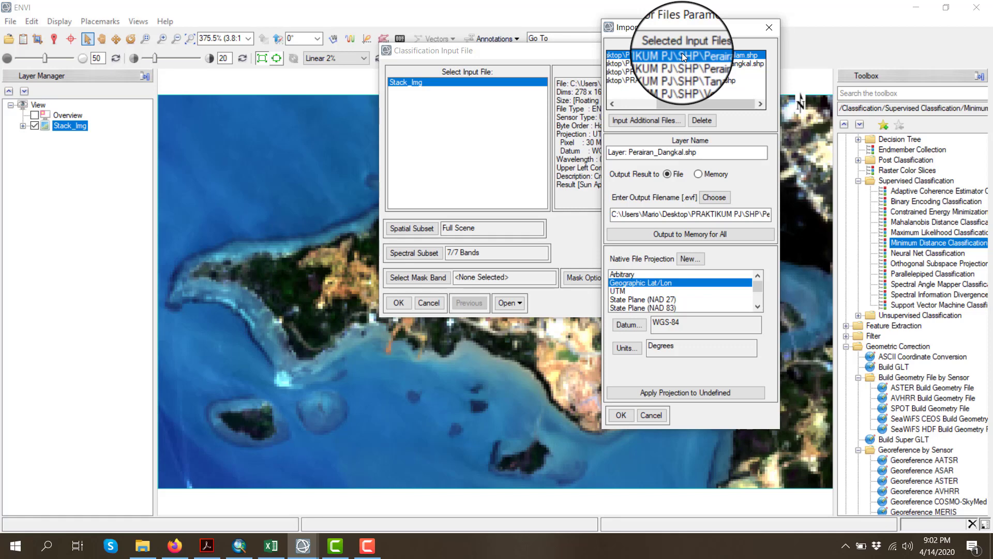
{"action": "left_click", "coordinate": [669, 121]}
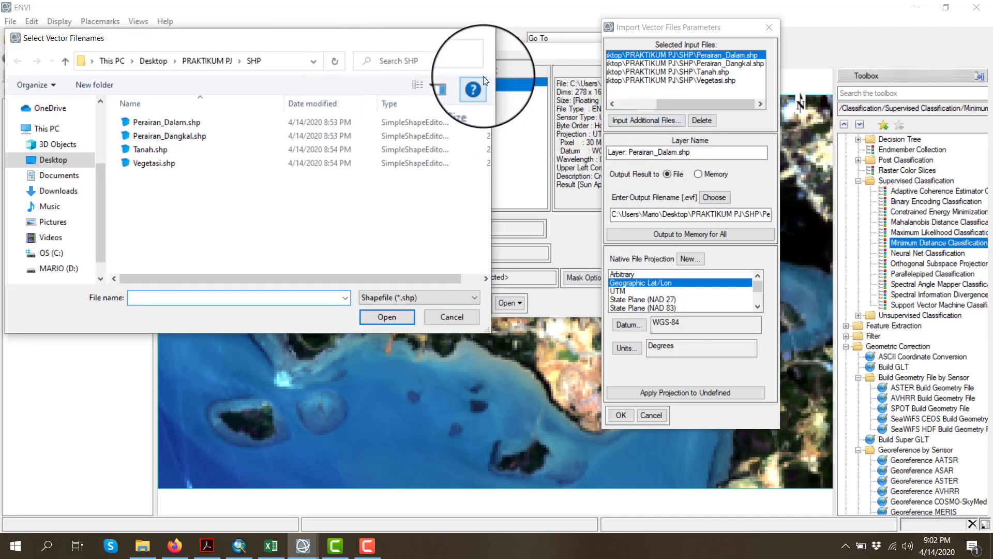
{"action": "left_click", "coordinate": [480, 38]}
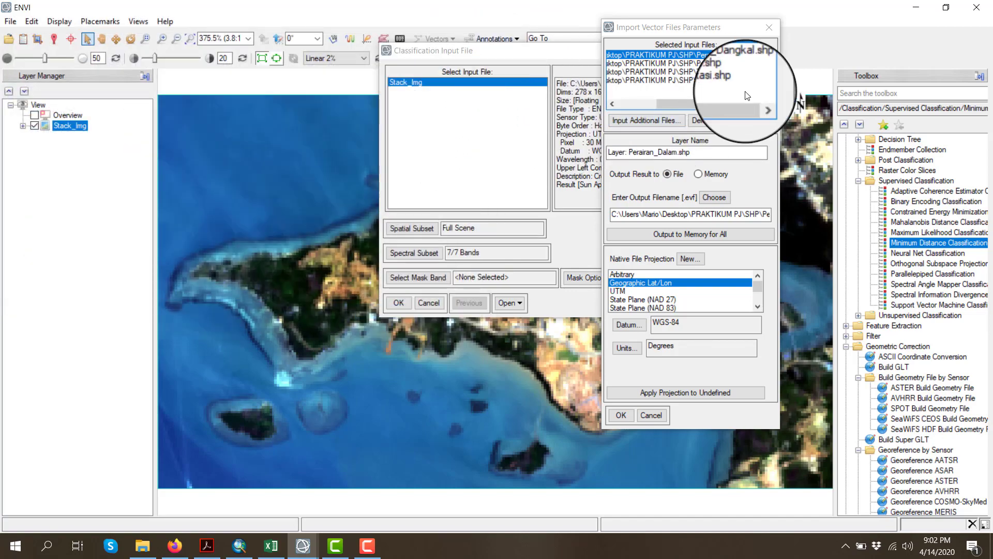
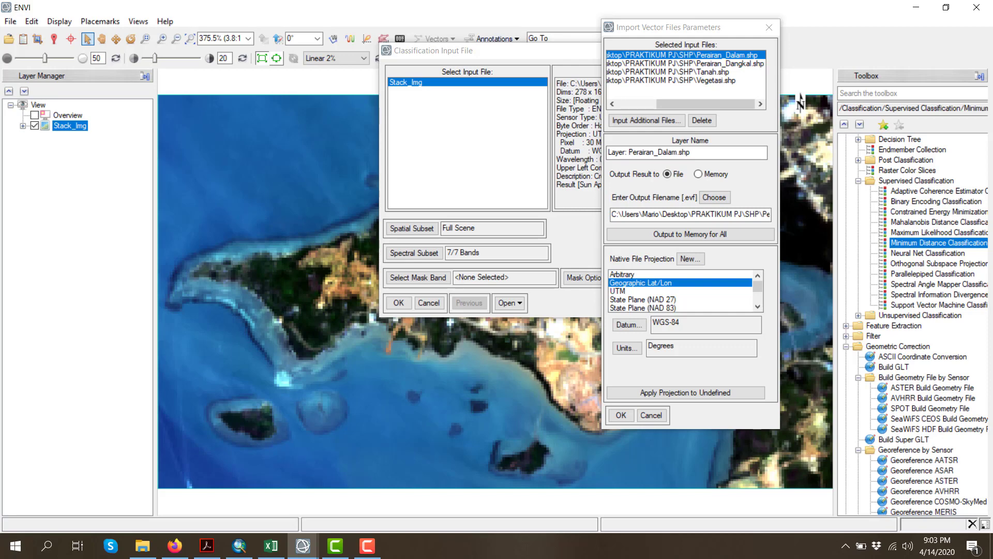
- Set the output file of the Perairan_Dalam layer to Perairan_Dalam_.evf in the SHP folder
{"action": "left_click", "coordinate": [704, 218]}
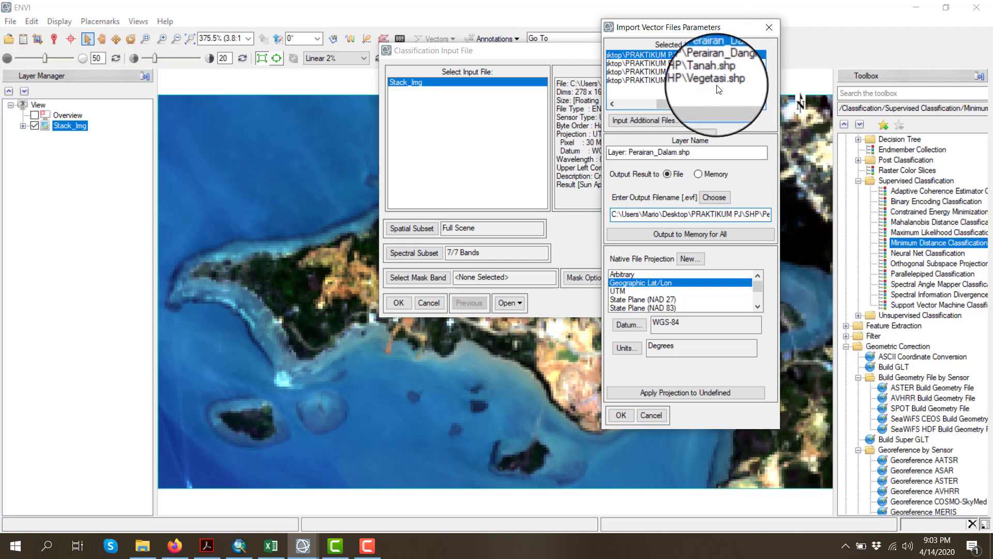
{"action": "left_click", "coordinate": [719, 198]}
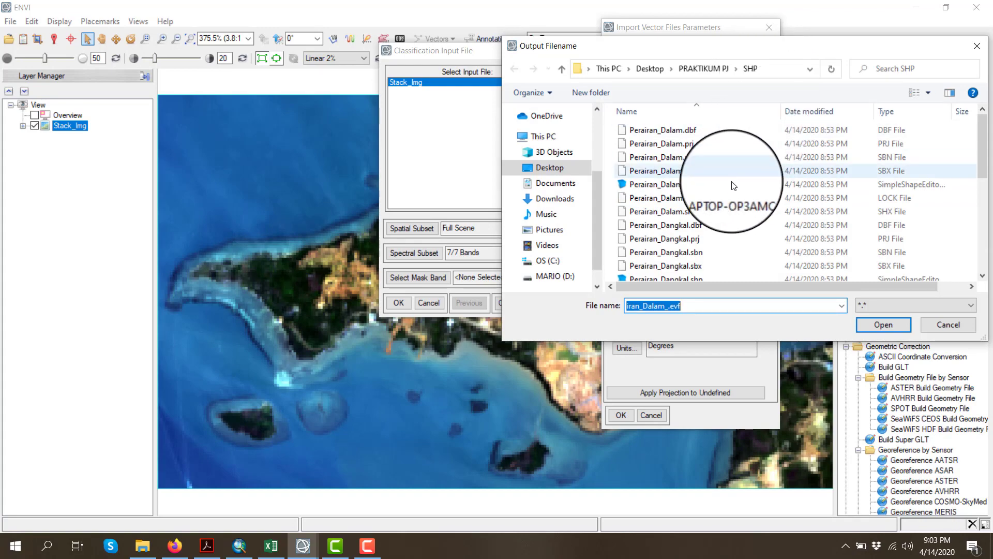
{"action": "left_click_drag", "start_coordinate": [706, 55], "coordinate": [647, 94]}
{"action": "scroll", "coordinate": [611, 237], "scroll_direction": "down", "scroll_amount": 5}
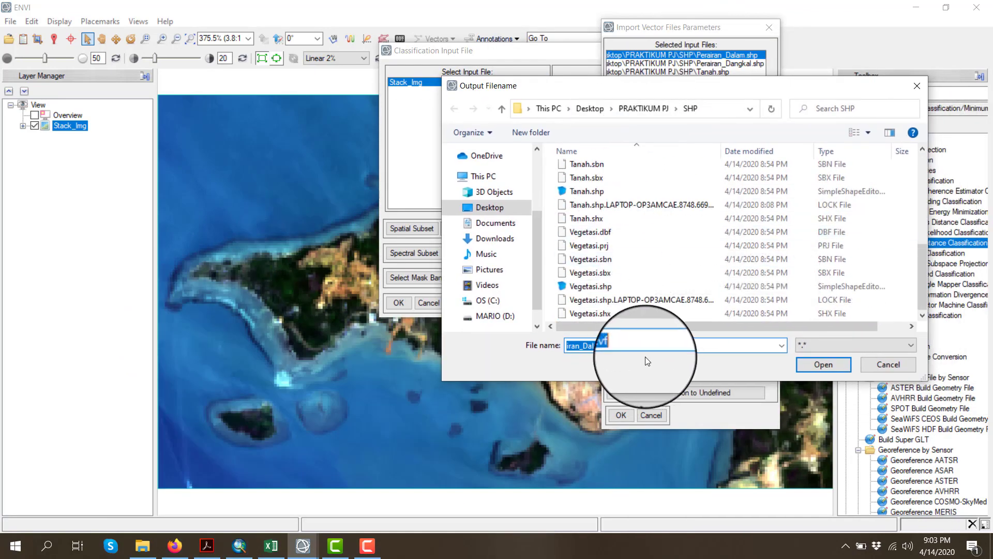
{"action": "left_click", "coordinate": [822, 372]}
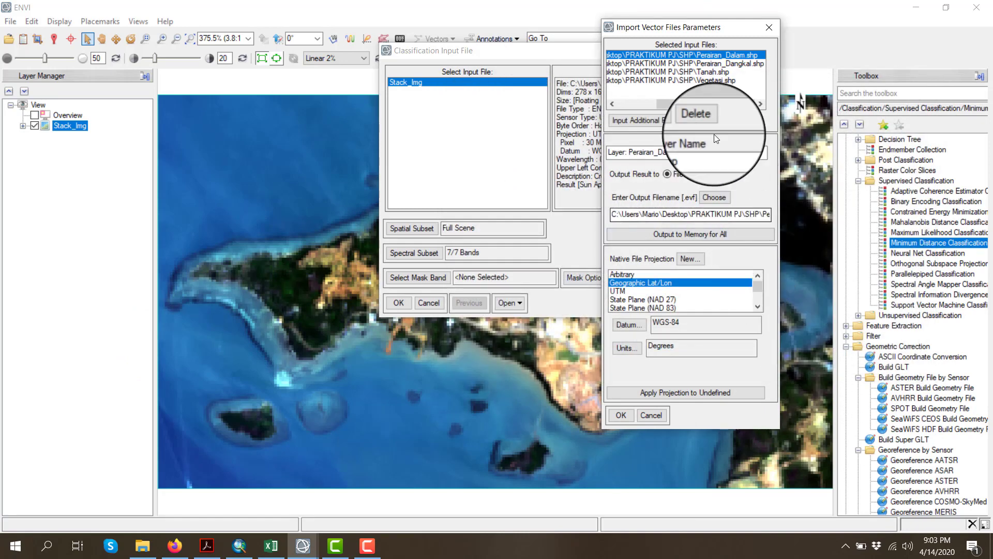
- Set the output files of the Perairan_Dangkal and Tanah layers to Perairan_Dangkal_.evf and Tanah_.evf in the SHP folder
{"action": "left_click", "coordinate": [712, 63]}
{"action": "left_click", "coordinate": [718, 197]}
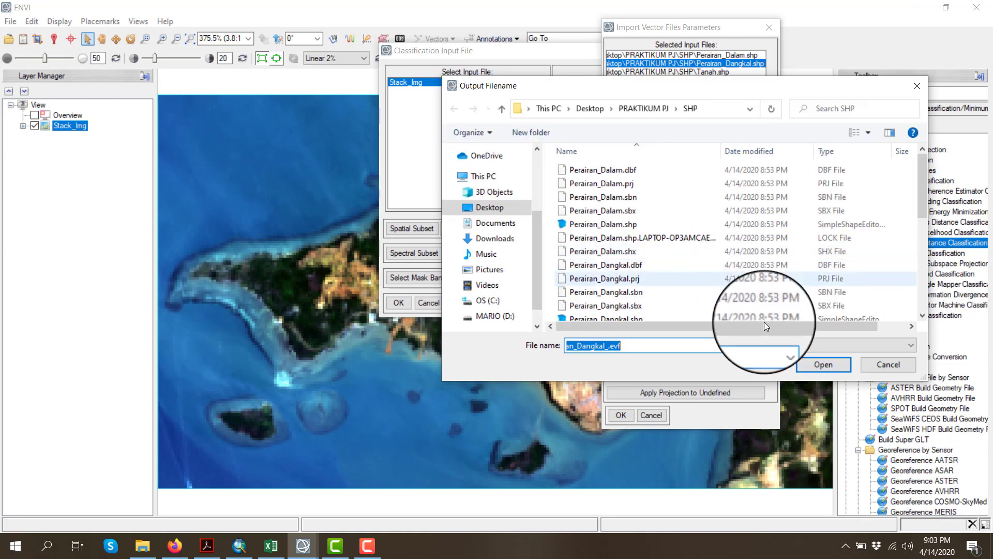
{"action": "left_click", "coordinate": [808, 364]}
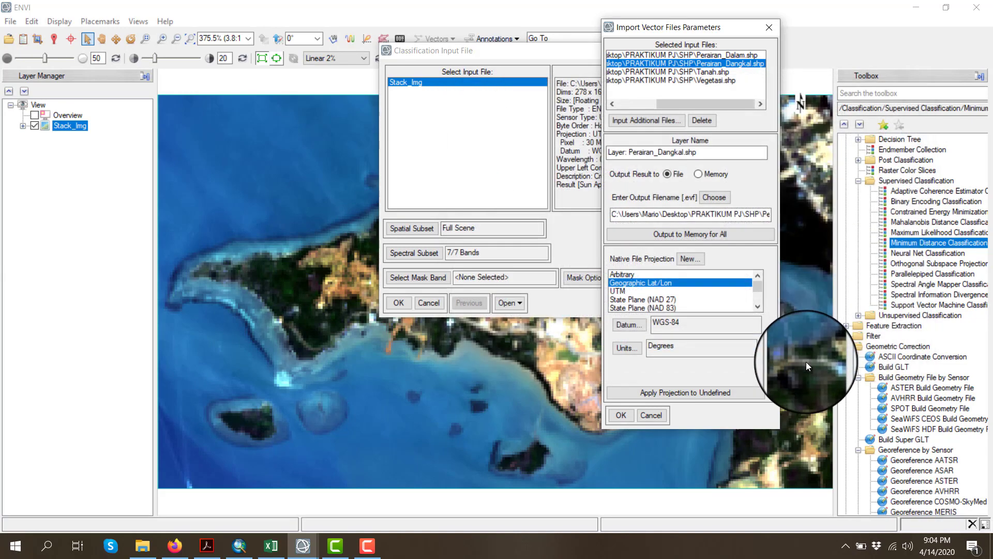
{"action": "left_click", "coordinate": [707, 72]}
{"action": "left_click", "coordinate": [717, 207]}
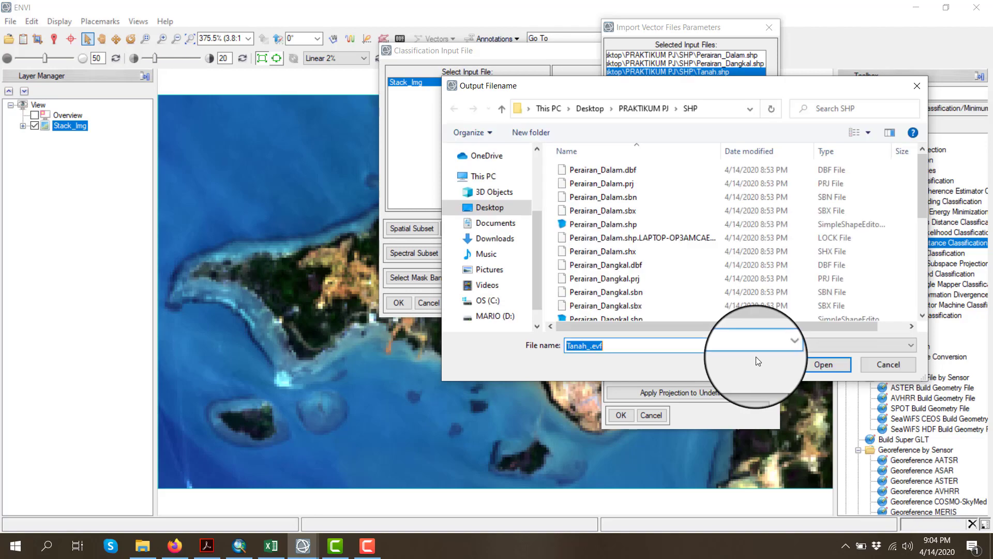
{"action": "left_click", "coordinate": [807, 365]}
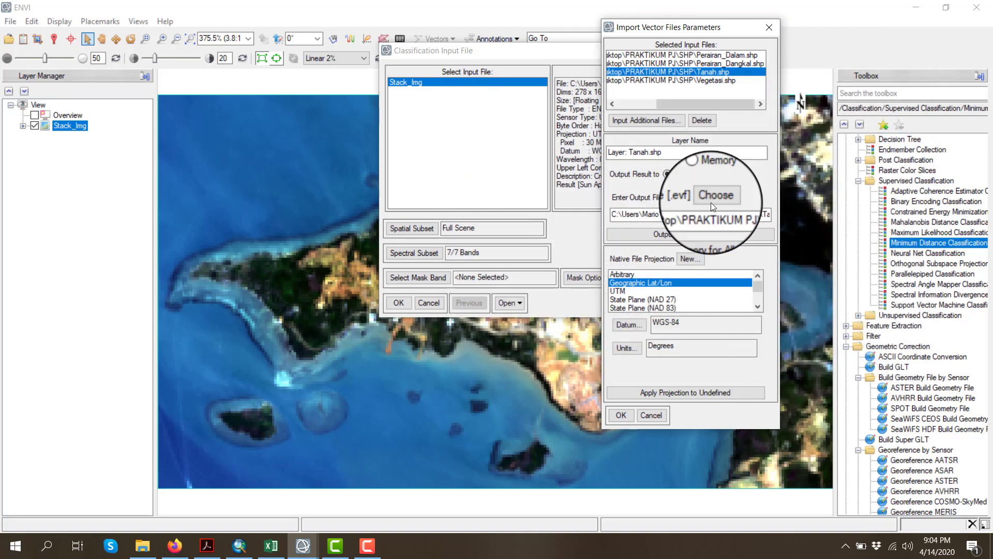
- Set the Vegetasi layer's output file to Vegetasi_.evf in the SHP folder and import the four vector files
{"action": "left_click", "coordinate": [696, 80]}
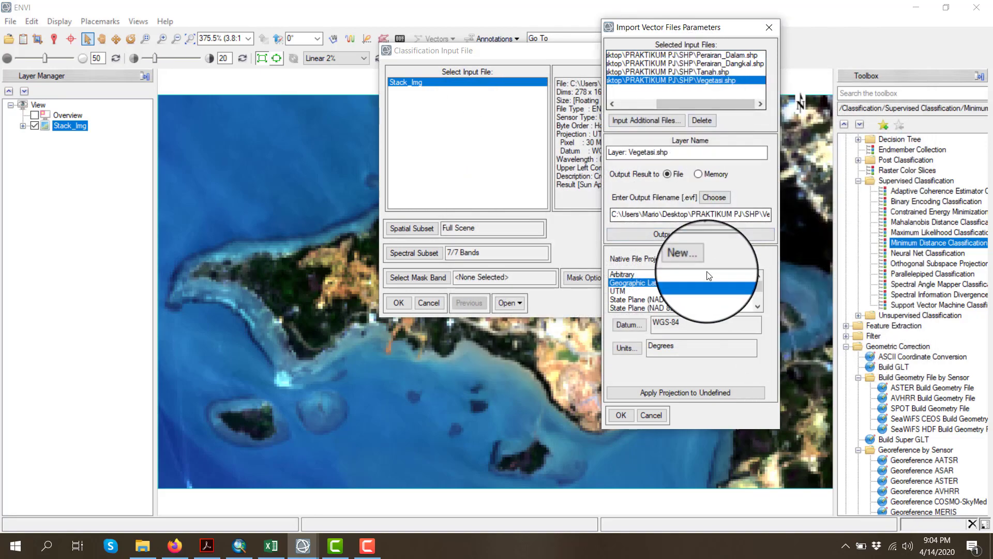
{"action": "left_click", "coordinate": [718, 198]}
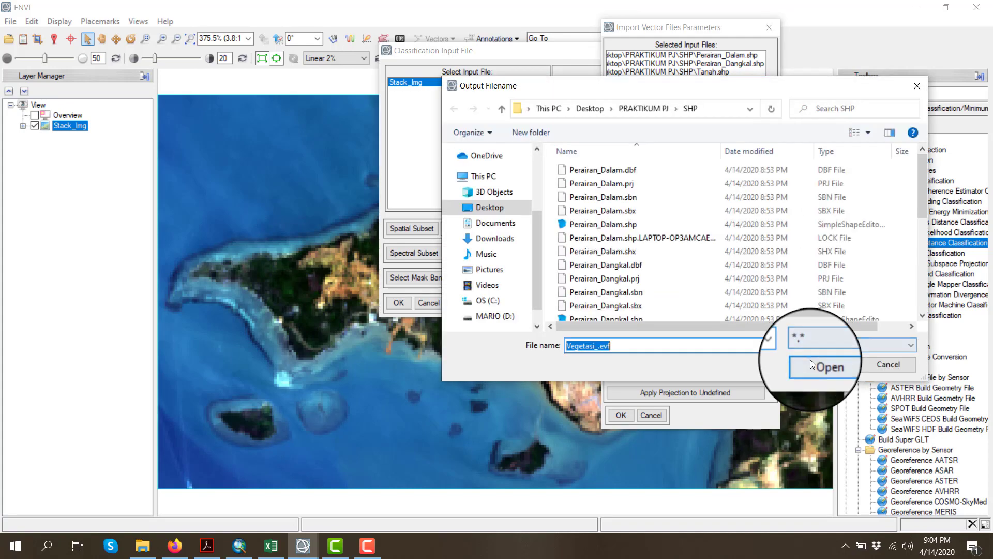
{"action": "left_click", "coordinate": [810, 360]}
{"action": "left_click", "coordinate": [714, 55]}
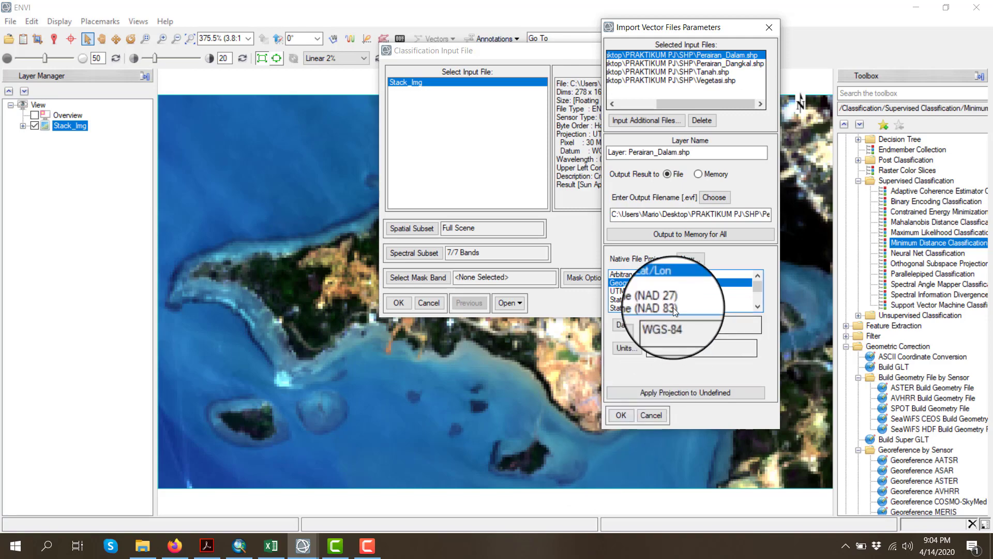
{"action": "left_click", "coordinate": [623, 415]}
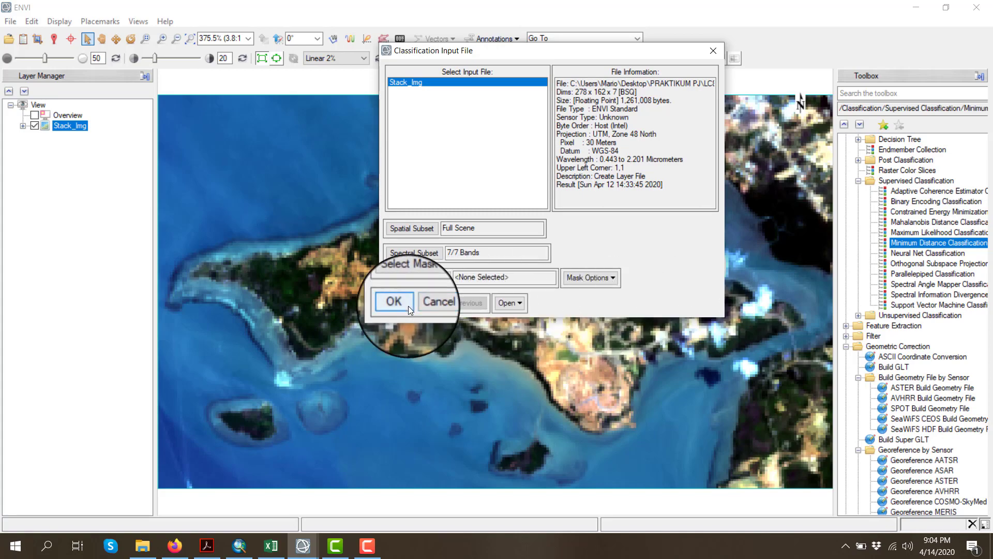
- Accept Stack_Img as the classification input and select all four EVF layers as training classes
{"action": "left_click", "coordinate": [394, 301]}
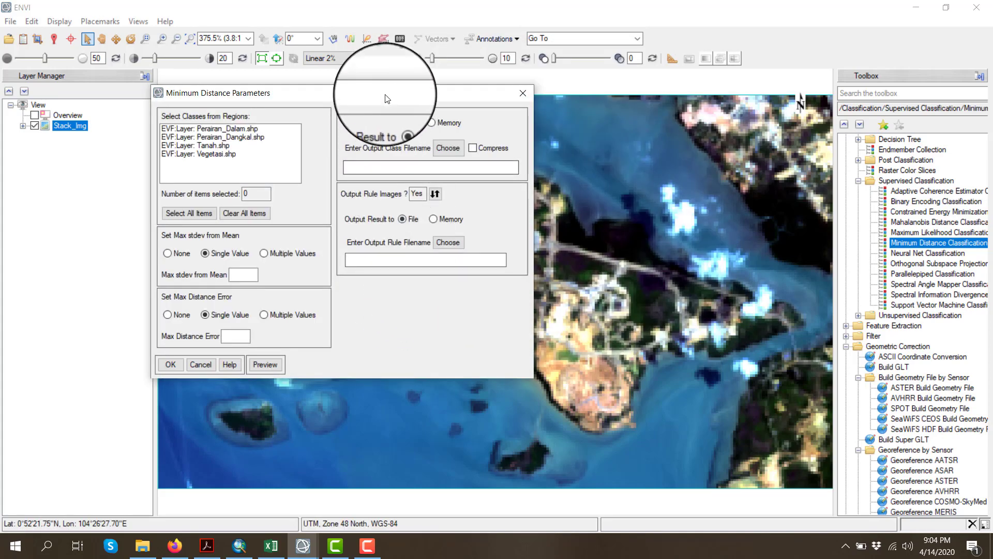
{"action": "left_click_drag", "start_coordinate": [386, 99], "coordinate": [556, 92]}
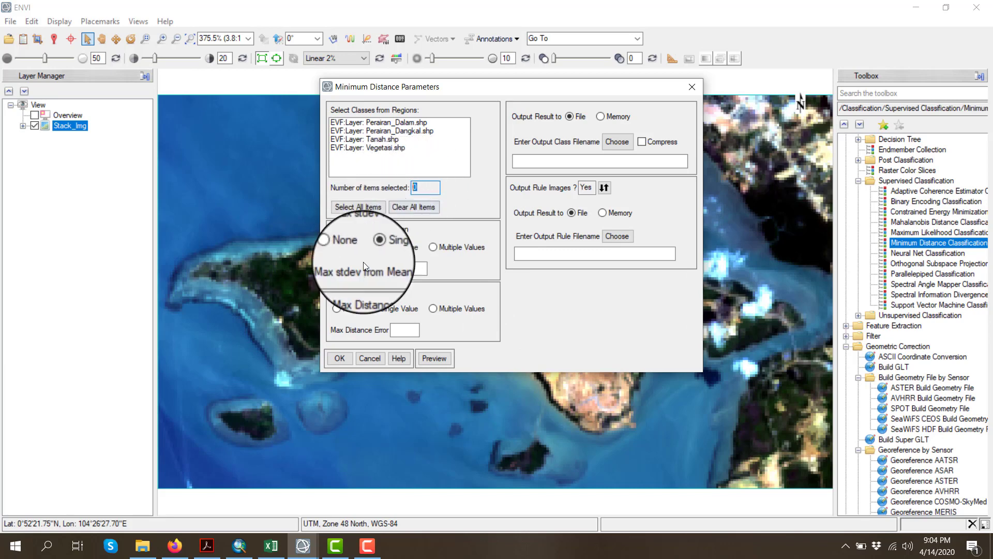
{"action": "left_click", "coordinate": [377, 207]}
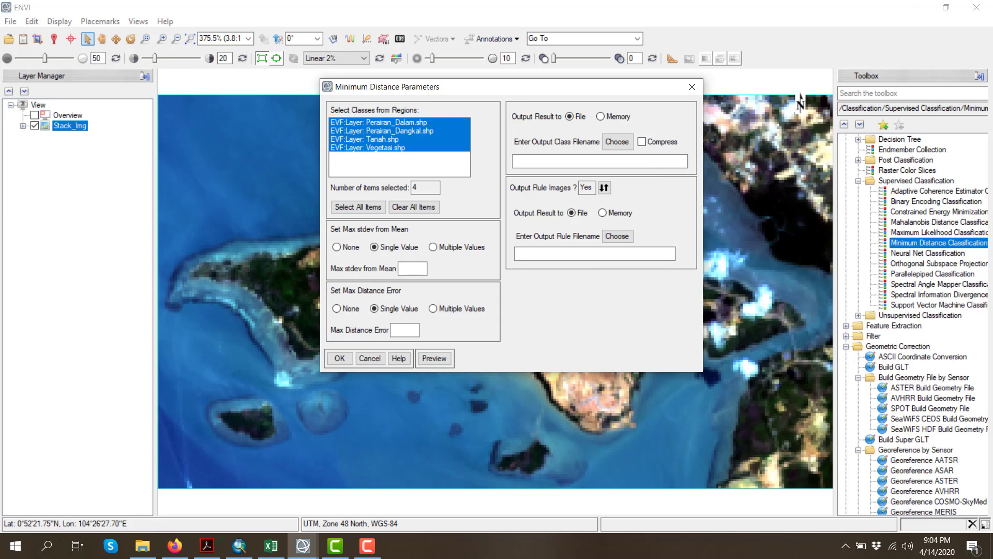
- Set the classification's output class file to MDC_Output in the CLASS folder
{"action": "left_click", "coordinate": [618, 142]}
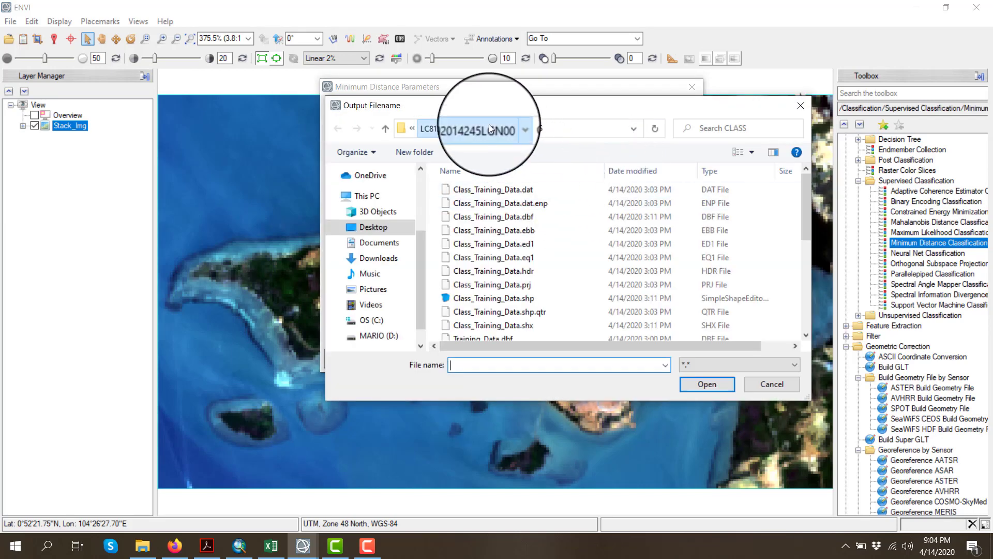
{"action": "left_click", "coordinate": [490, 125]}
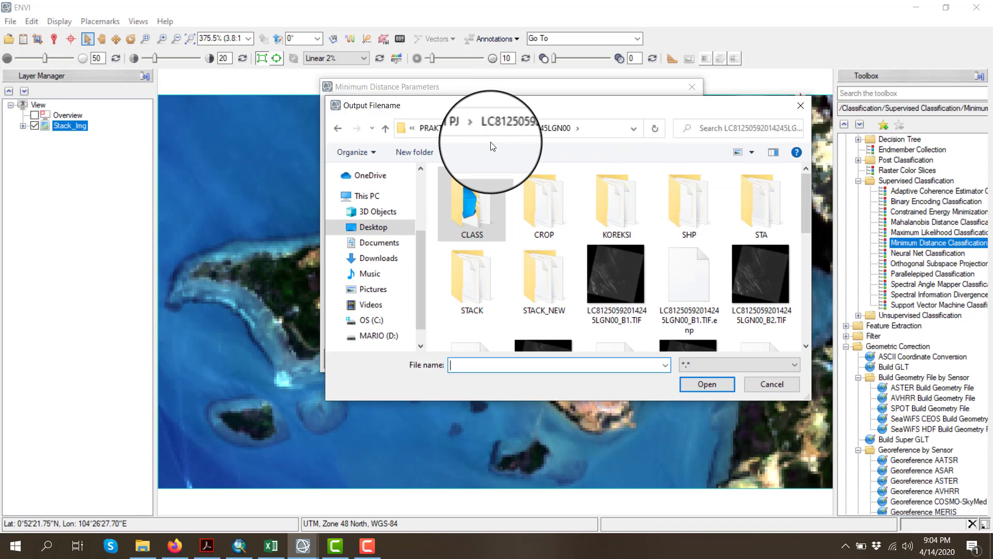
{"action": "double_click", "coordinate": [495, 209]}
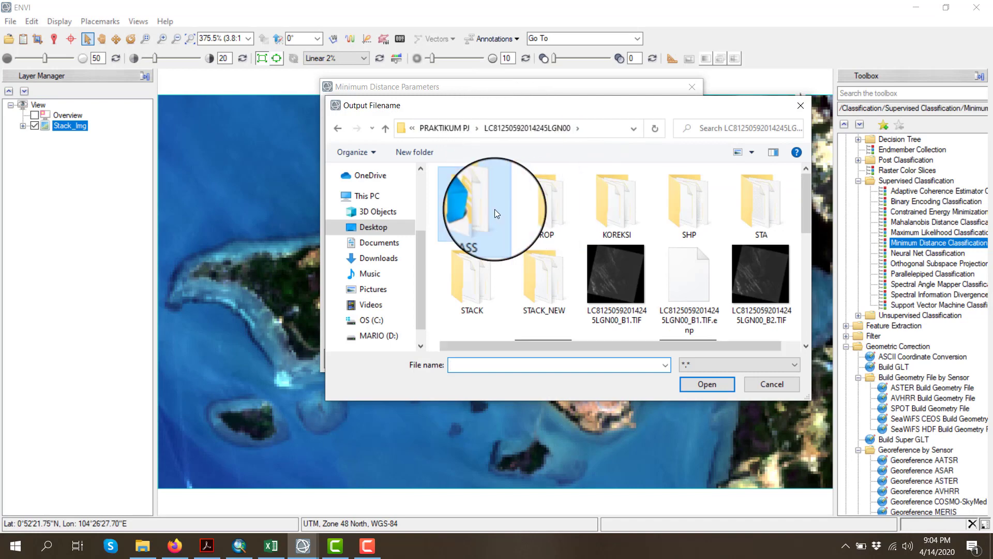
{"action": "left_click", "coordinate": [498, 362]}
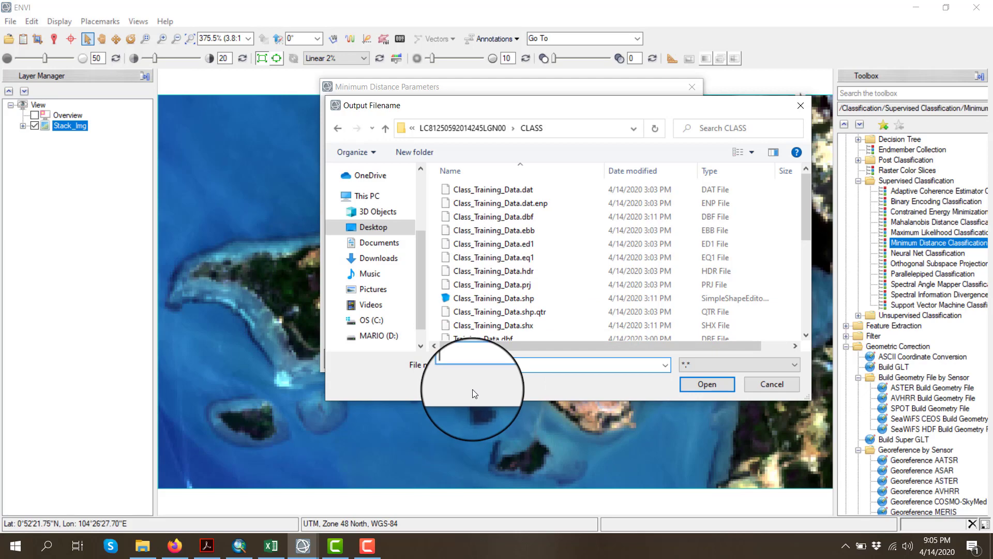
{"action": "type", "text": "MDC_Output"}
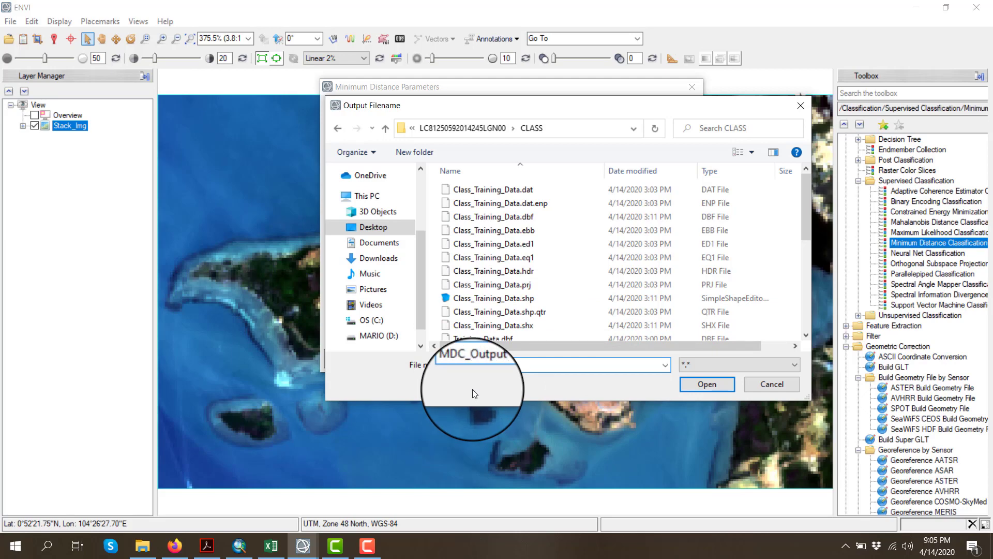
{"action": "left_click", "coordinate": [704, 384]}
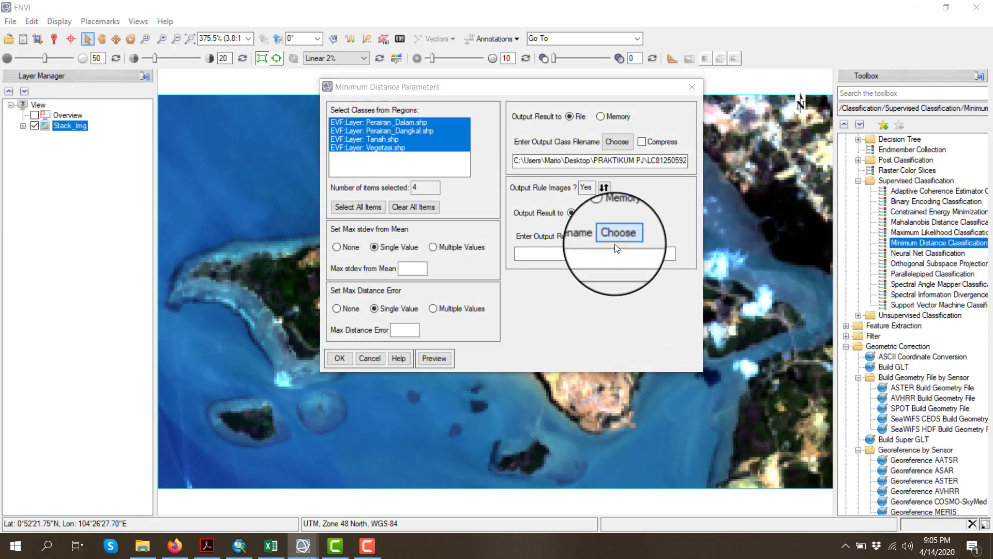
- Set the output rule file to MDC_Output in the CLASS folder, then run the classification and expand its result layer
{"action": "left_click", "coordinate": [627, 238]}
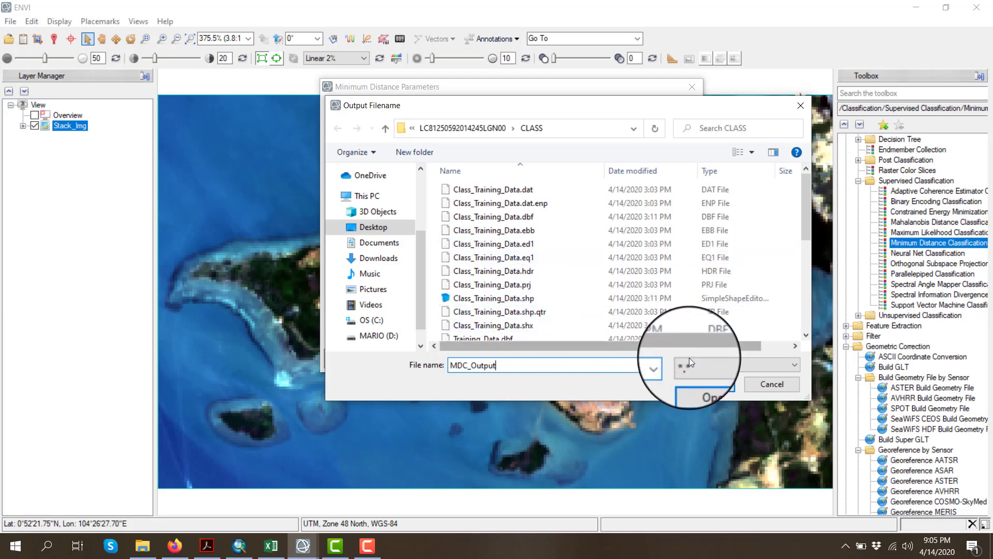
{"action": "left_click", "coordinate": [699, 383]}
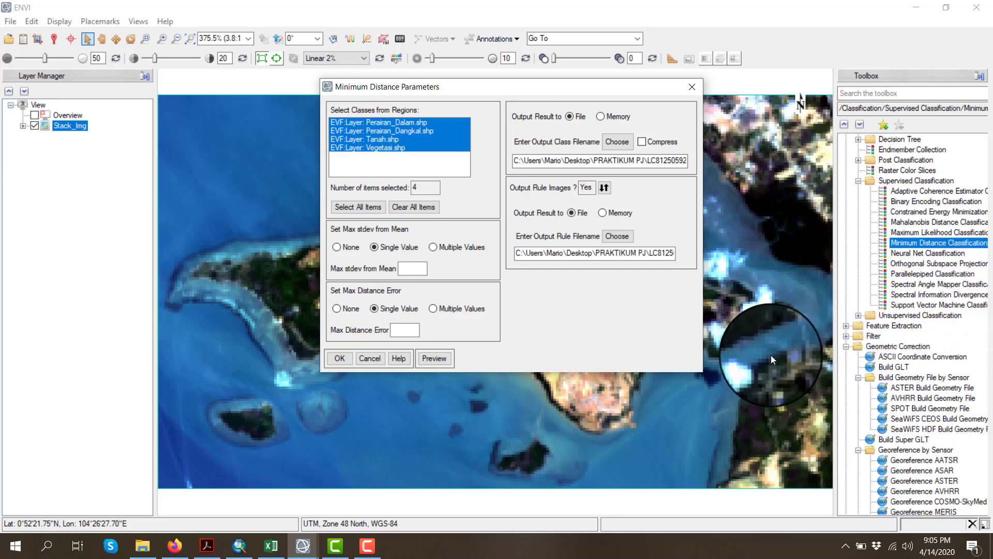
{"action": "left_click", "coordinate": [347, 360]}
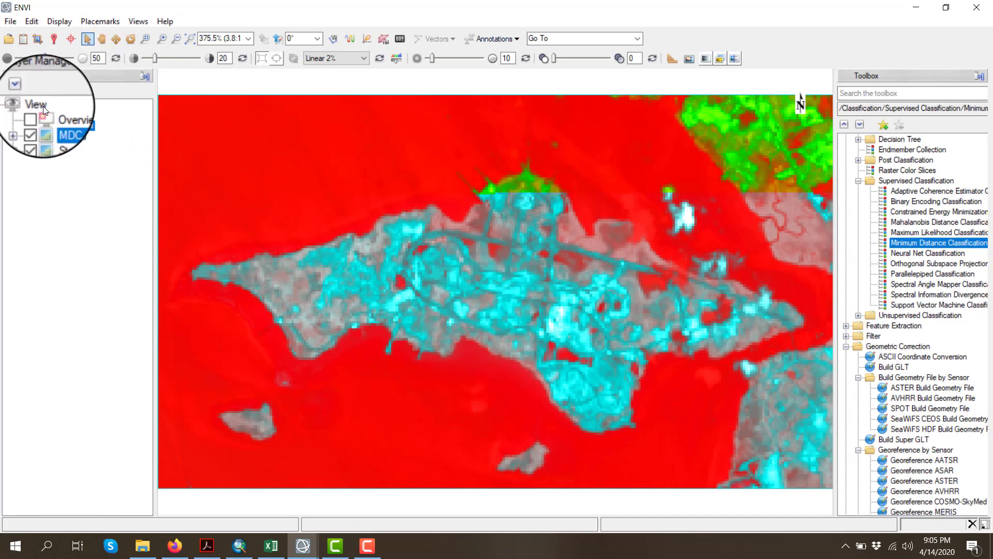
{"action": "left_click", "coordinate": [22, 126]}
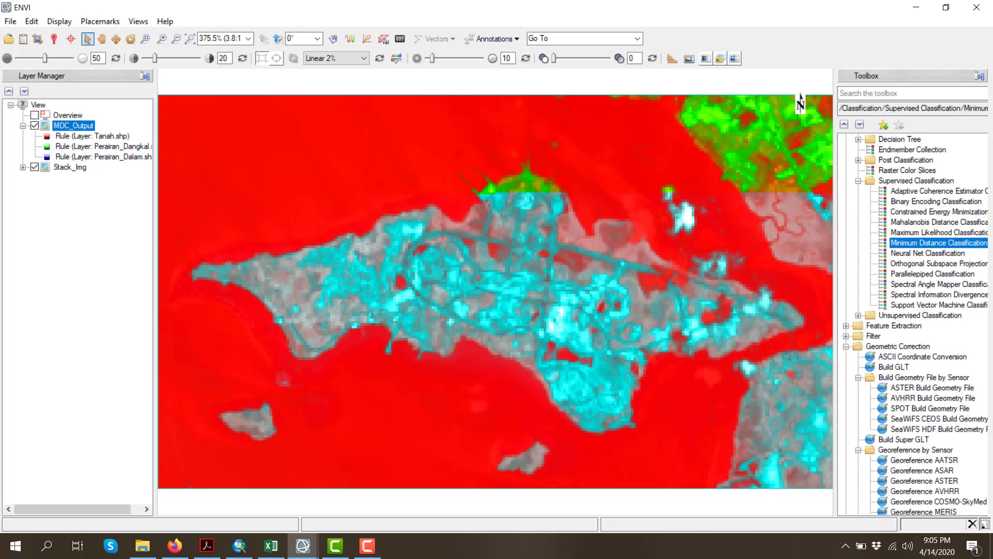
- Start another Minimum Distance Classification with Stack_Img as the input file
{"action": "double_click", "coordinate": [931, 244]}
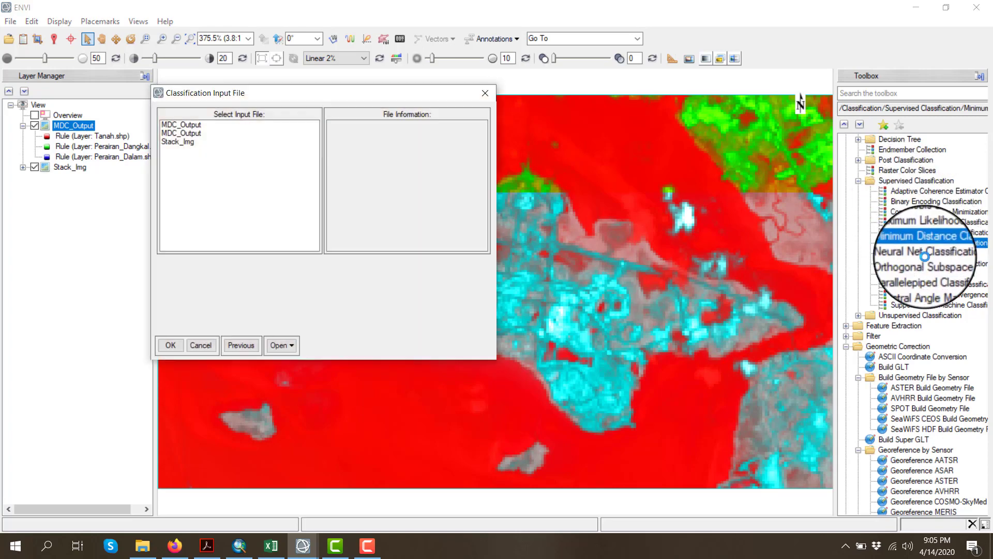
{"action": "left_click", "coordinate": [181, 125]}
{"action": "left_click", "coordinate": [189, 140]}
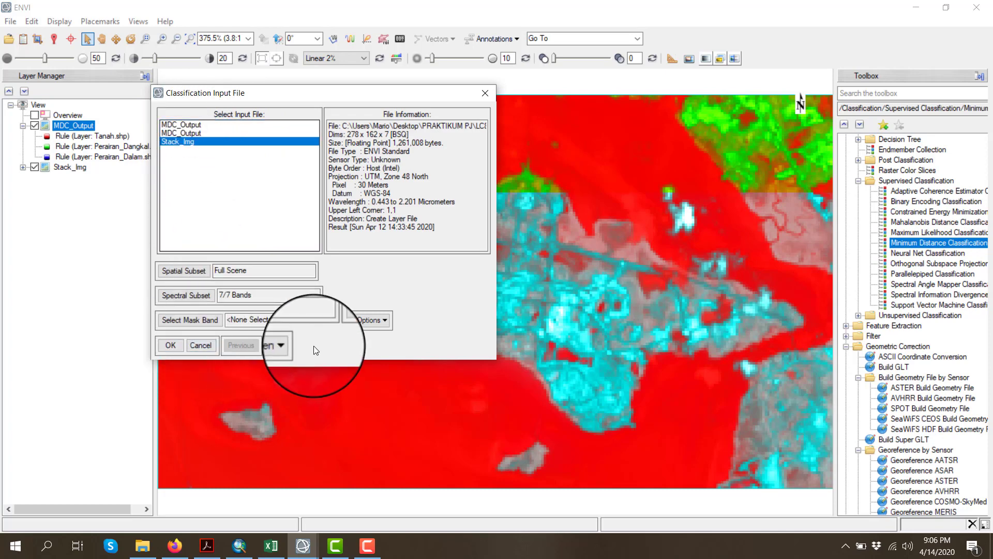
- Load the Perairan_Dalam, Perairan_Dangkal, Tanah and Vegetasi shapefiles as EVF input and try importing them with the default output names
{"action": "left_click", "coordinate": [280, 348]}
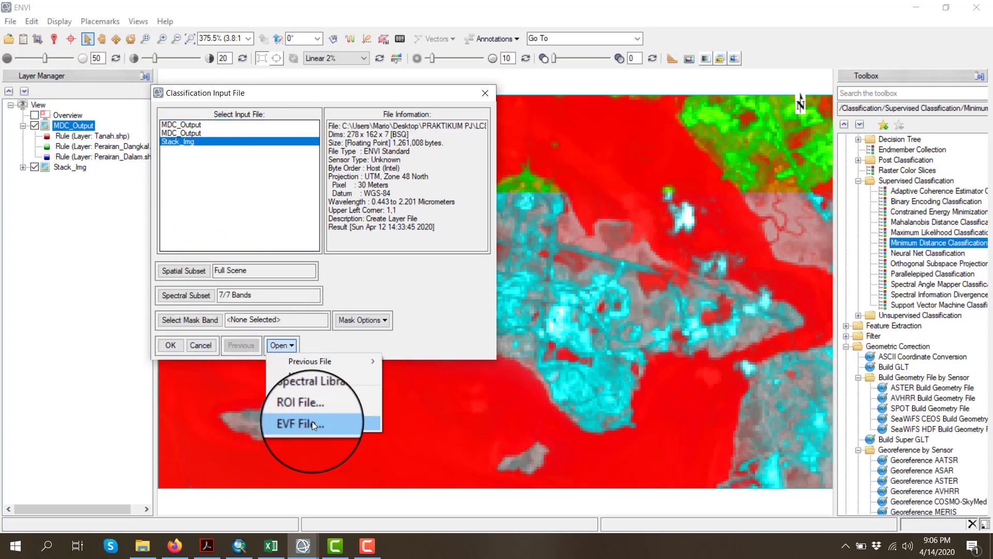
{"action": "left_click", "coordinate": [312, 423]}
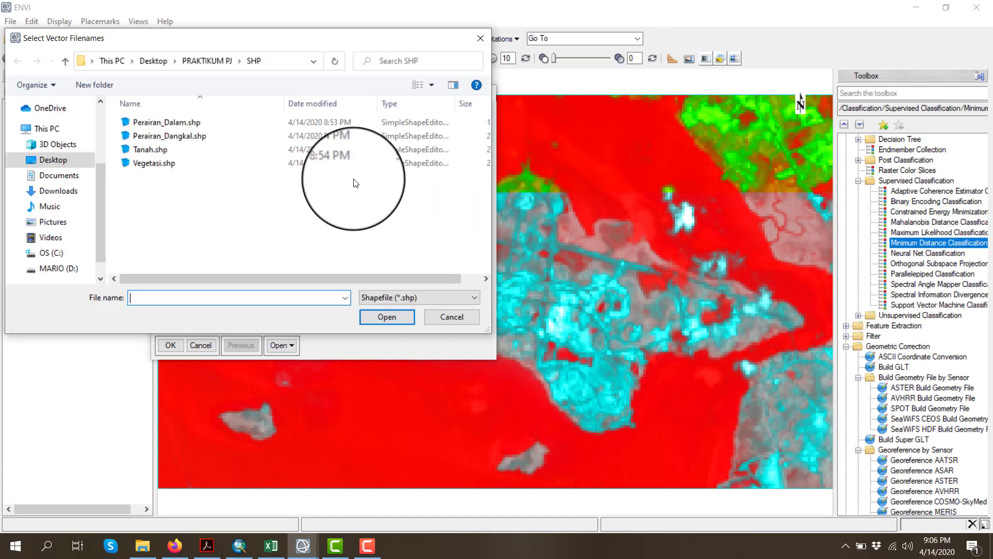
{"action": "left_click_drag", "start_coordinate": [215, 192], "coordinate": [157, 123]}
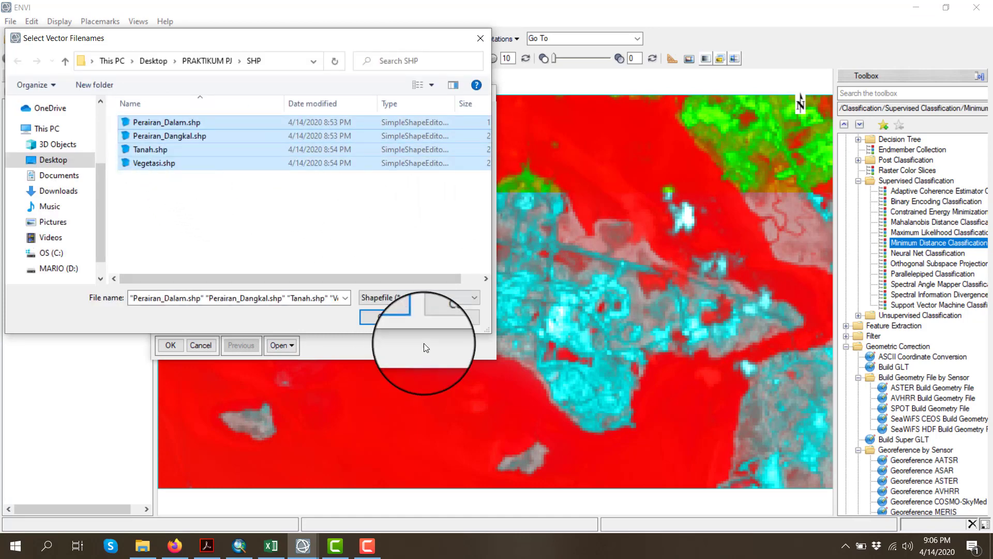
{"action": "left_click", "coordinate": [399, 318]}
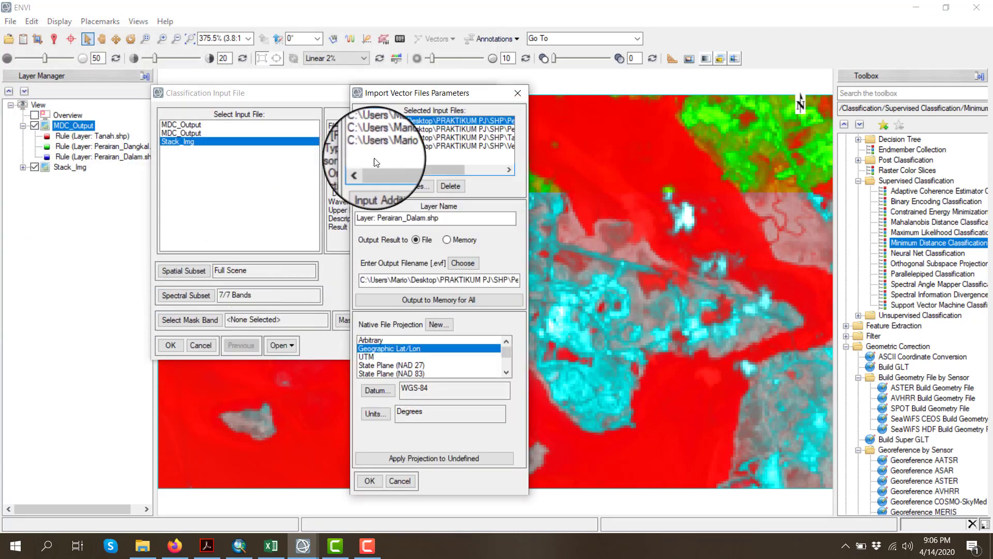
{"action": "left_click", "coordinate": [369, 480]}
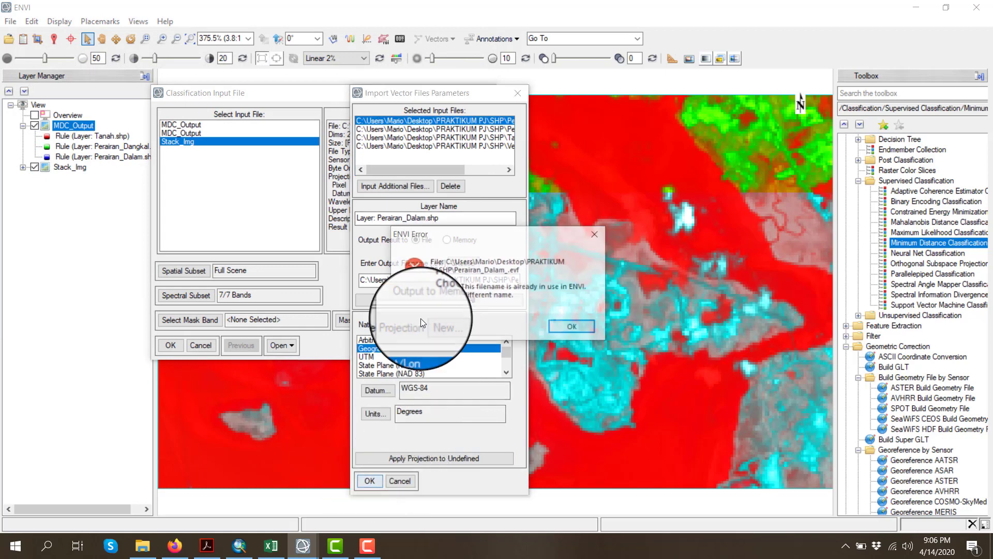
{"action": "left_click", "coordinate": [559, 327]}
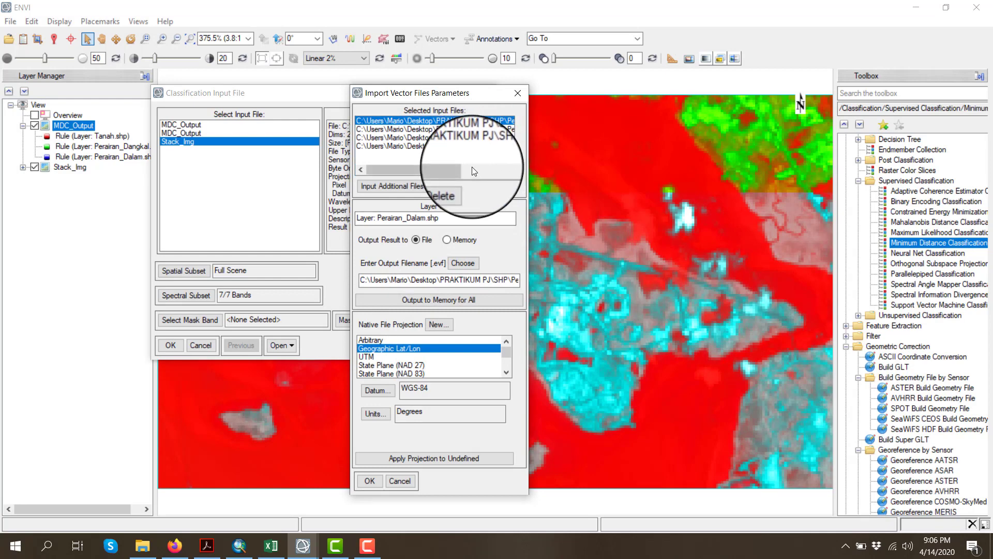
- Set the output file of the Perairan_Dalam layer to Perairan_Dalam_1 in the SHP folder
{"action": "left_click", "coordinate": [473, 263]}
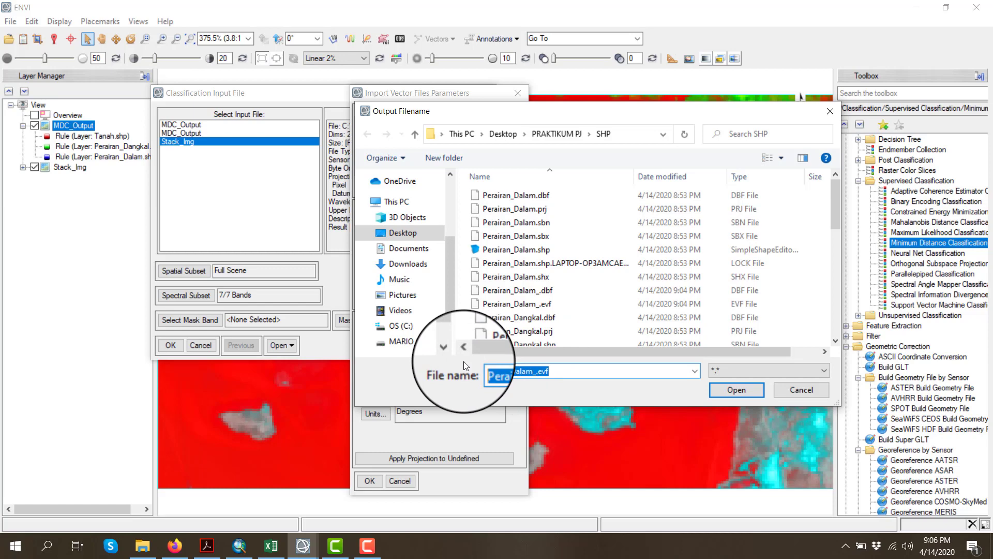
{"action": "type", "text": "Perai"}
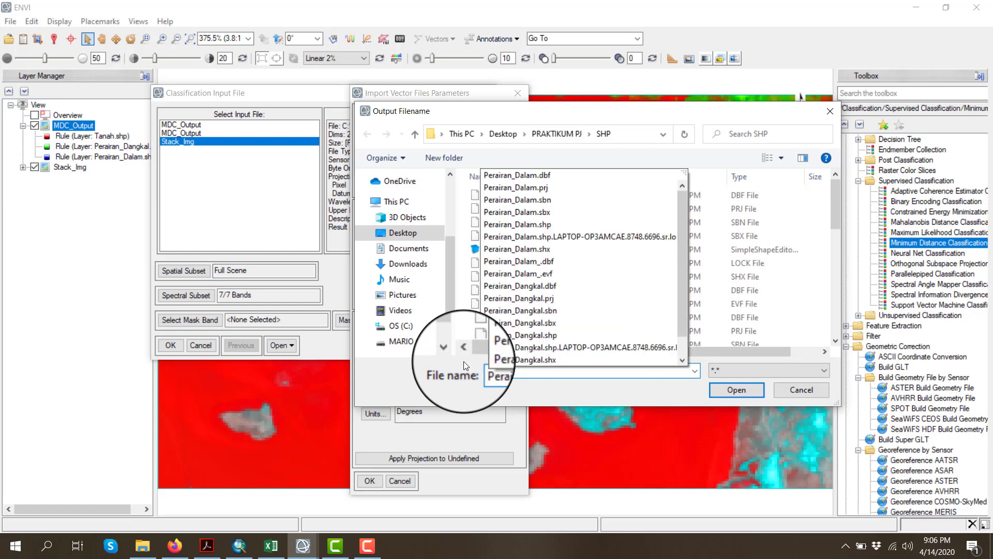
{"action": "type", "text": "ran_Dalam_1"}
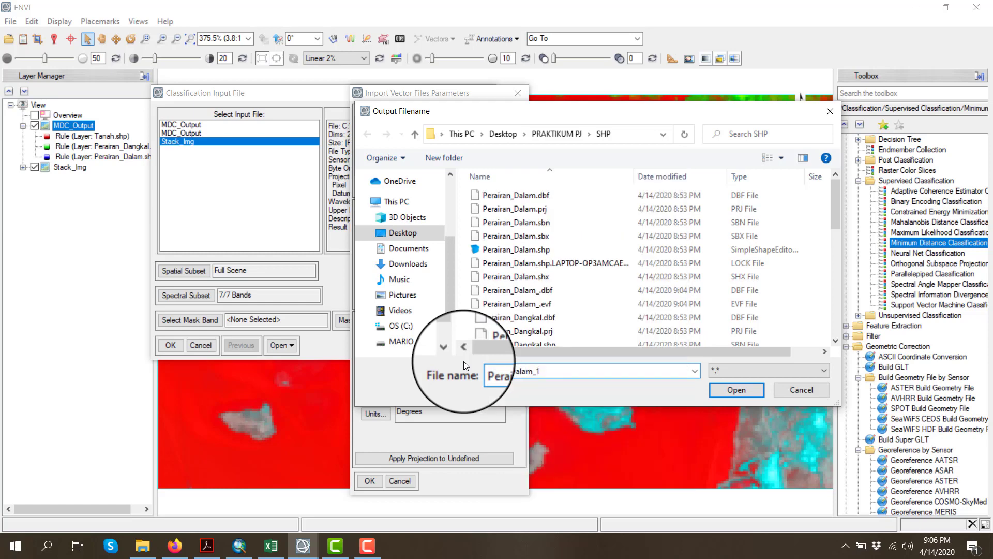
{"action": "key", "text": "Return"}
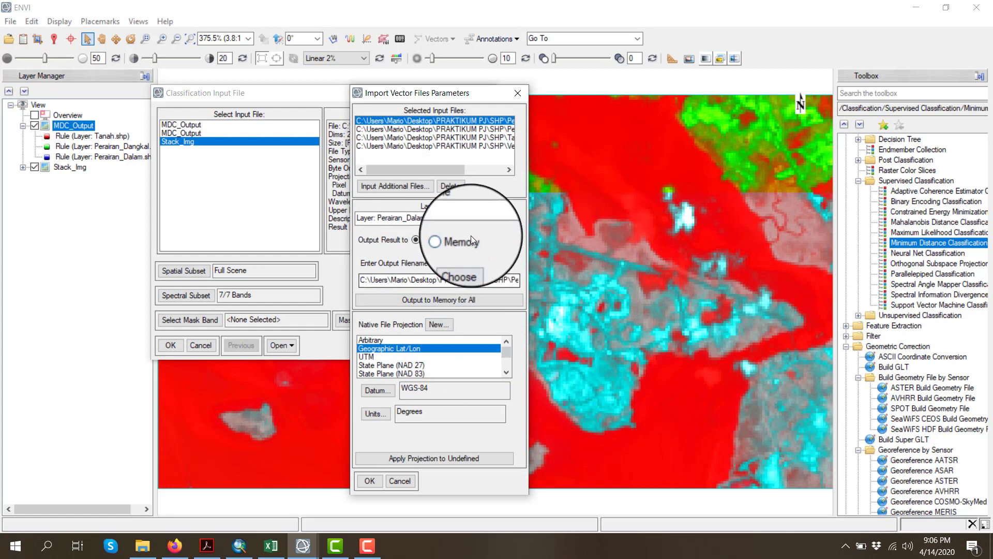
- Set the output file of the Perairan_Dangkal layer to Perairan_Dangkal1.evf in the SHP folder
{"action": "left_click", "coordinate": [476, 129]}
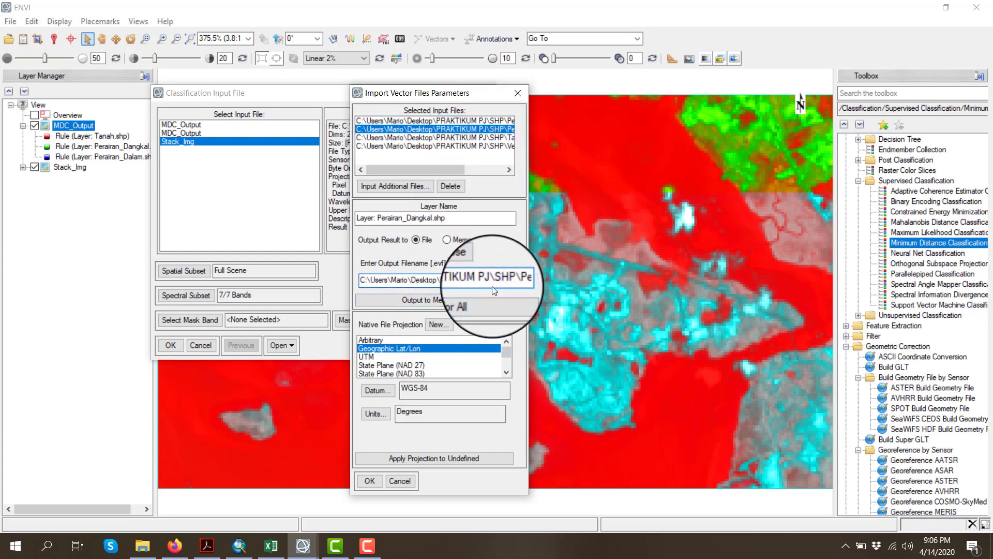
{"action": "left_click", "coordinate": [472, 261]}
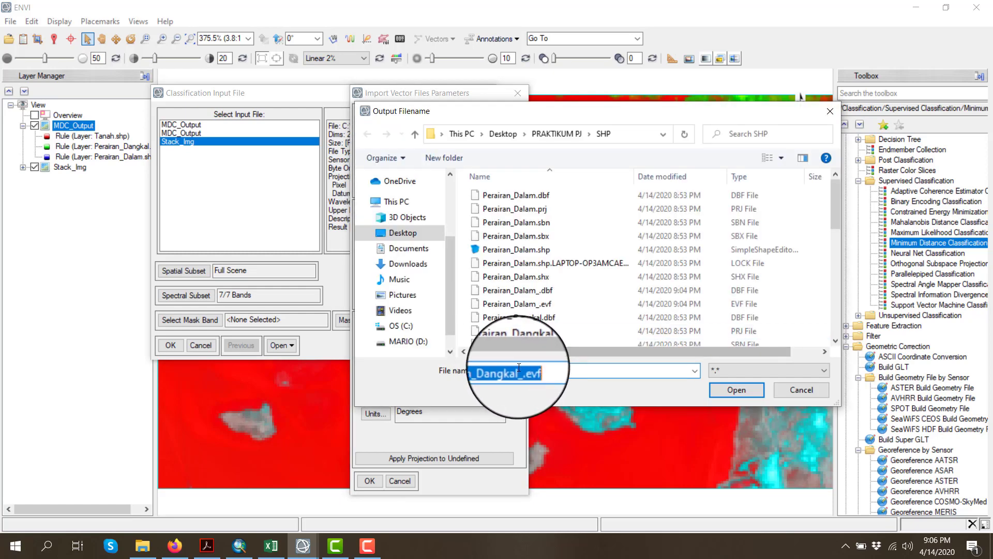
{"action": "left_click", "coordinate": [519, 371]}
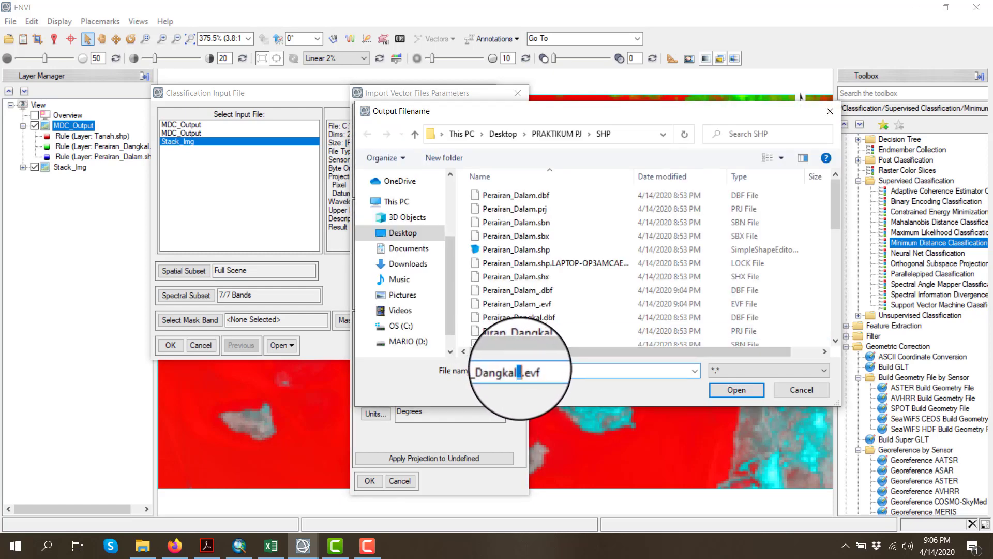
{"action": "type", "text": "1"}
{"action": "left_click", "coordinate": [718, 384]}
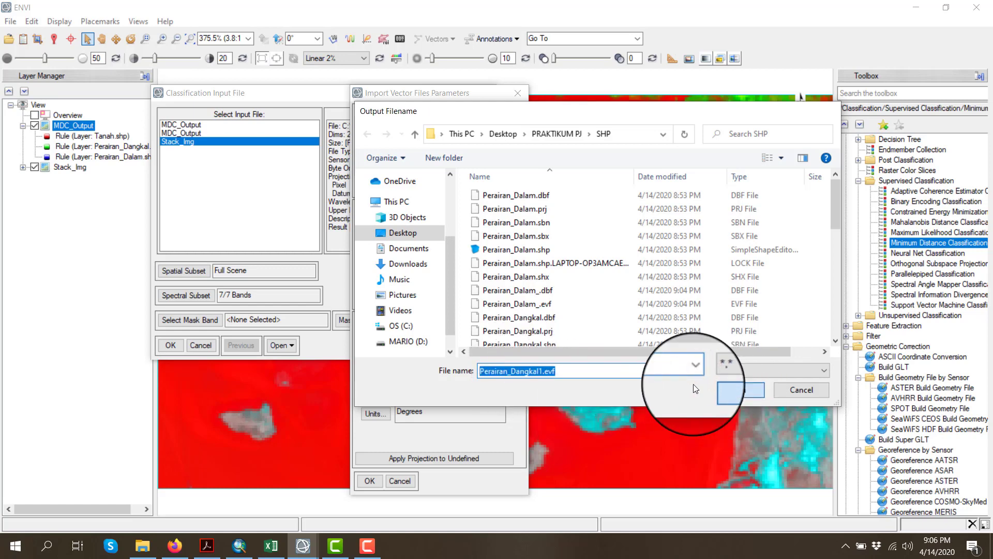
- Set the output file of the Tanah layer to Tanah1 in the SHP folder
{"action": "left_click", "coordinate": [470, 138]}
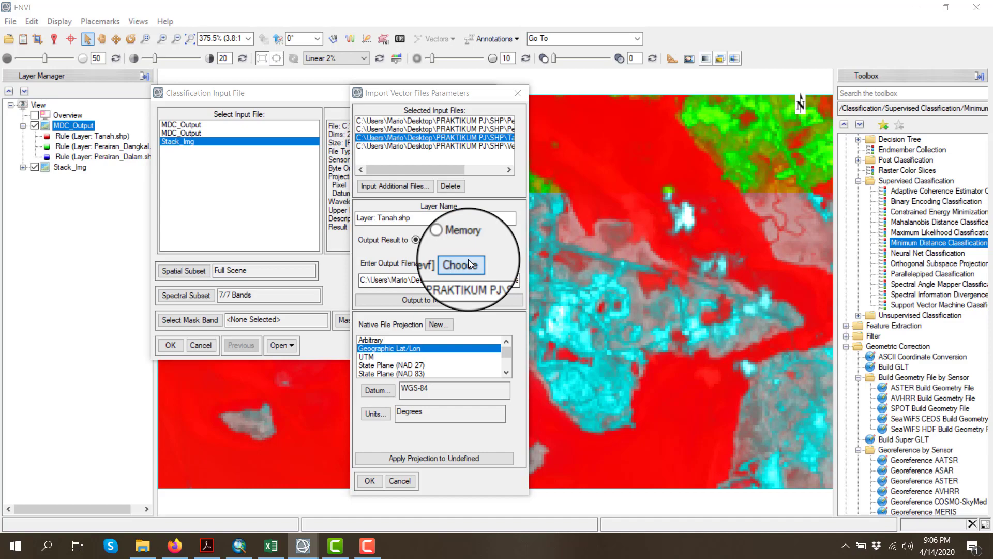
{"action": "left_click", "coordinate": [467, 260]}
{"action": "type", "text": "Ta"}
{"action": "type", "text": "nah.evf"}
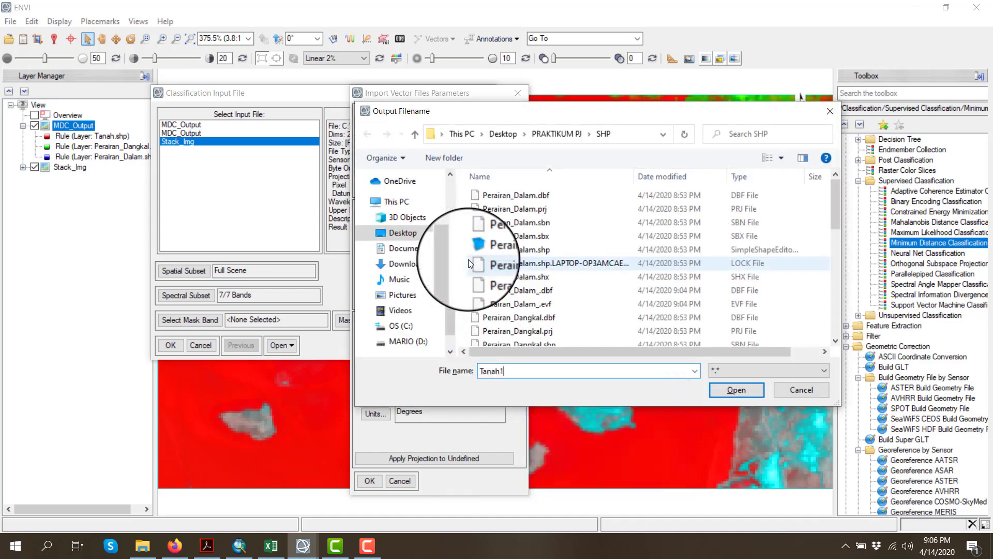
{"action": "key", "text": "Return"}
- Set the Vegetasi layer's output file to Vegetasi1 in the SHP folder and import the four vector files
{"action": "left_click", "coordinate": [437, 146]}
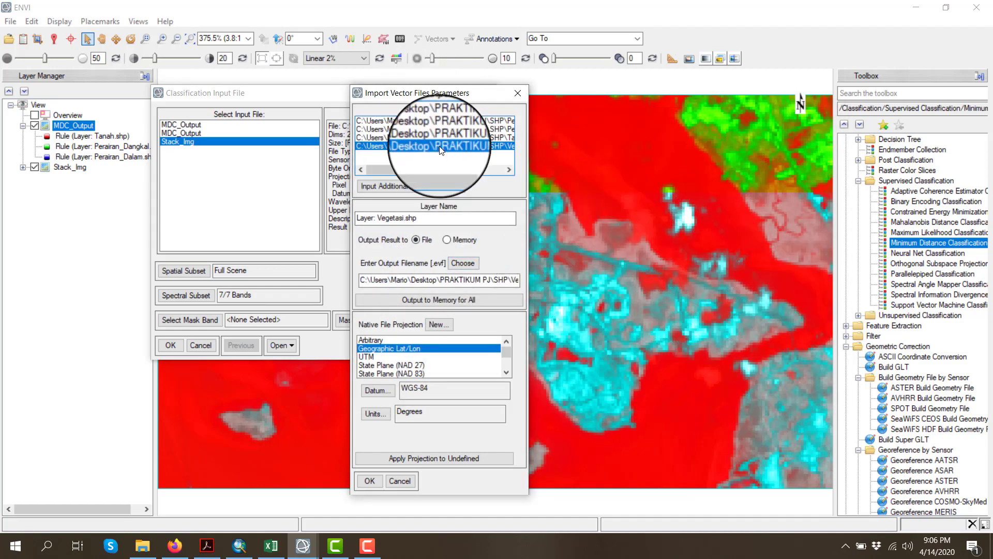
{"action": "left_click", "coordinate": [468, 262]}
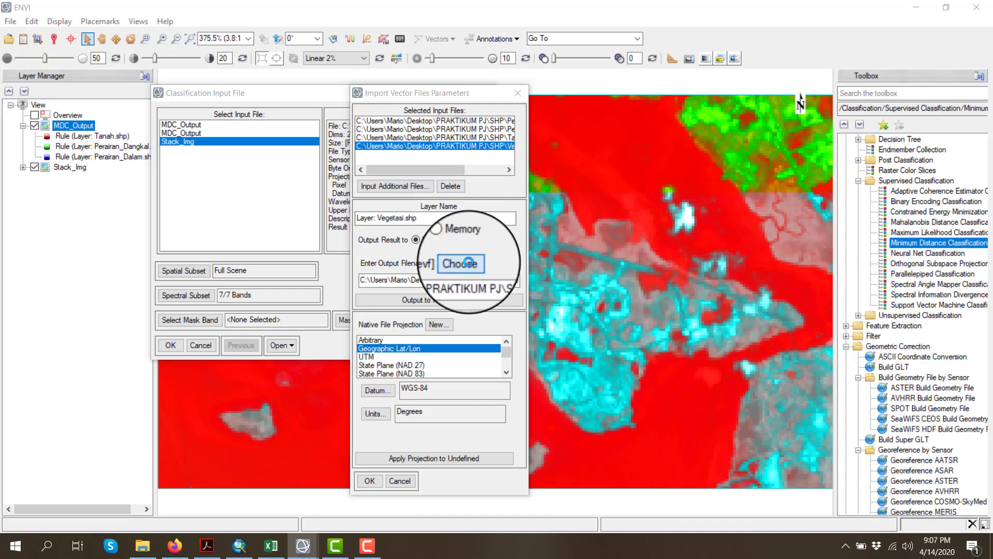
{"action": "type", "text": "Vegetasi"}
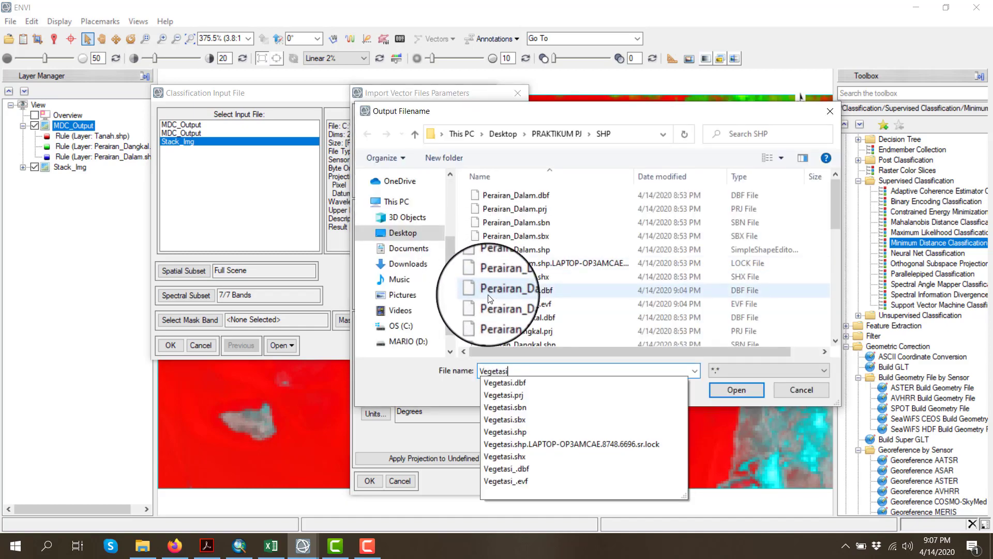
{"action": "key", "text": "Return"}
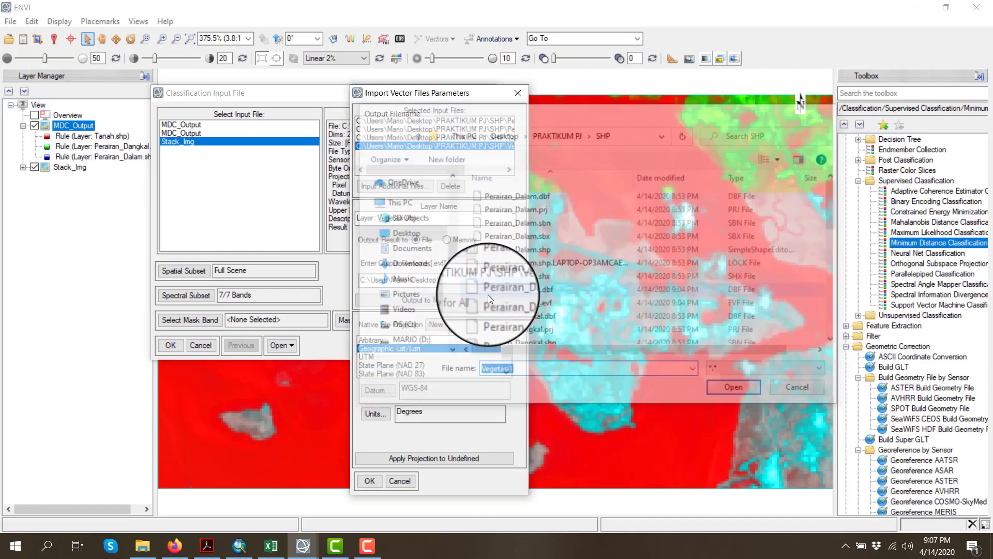
{"action": "left_click", "coordinate": [366, 480]}
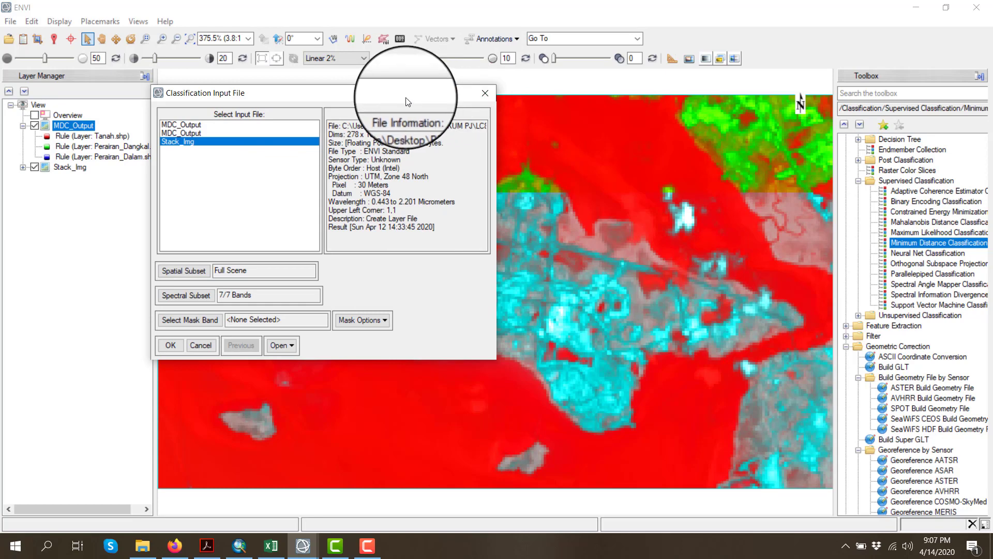
{"action": "left_click_drag", "start_coordinate": [450, 97], "coordinate": [639, 52]}
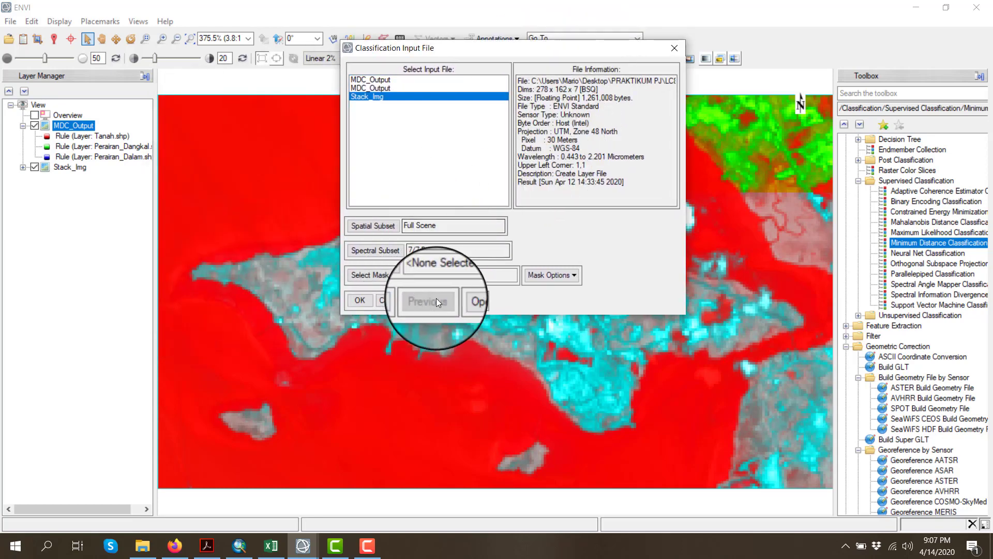
{"action": "left_click", "coordinate": [471, 300]}
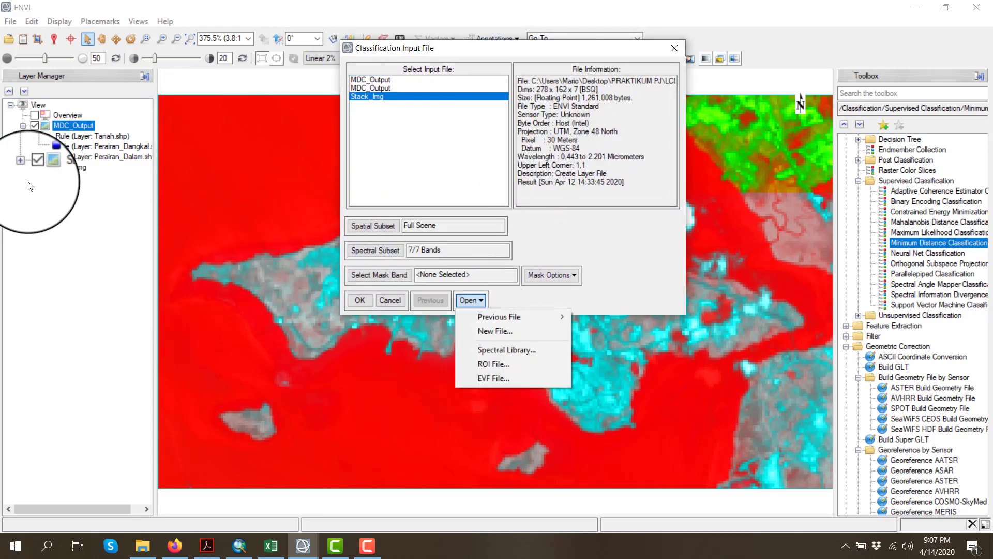
{"action": "left_click", "coordinate": [362, 300]}
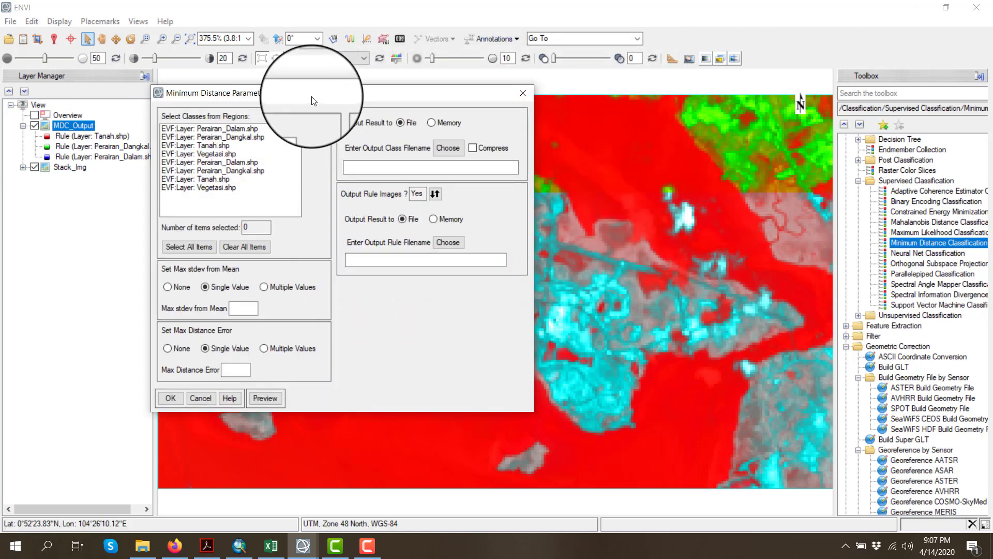
{"action": "left_click_drag", "start_coordinate": [314, 99], "coordinate": [506, 61]}
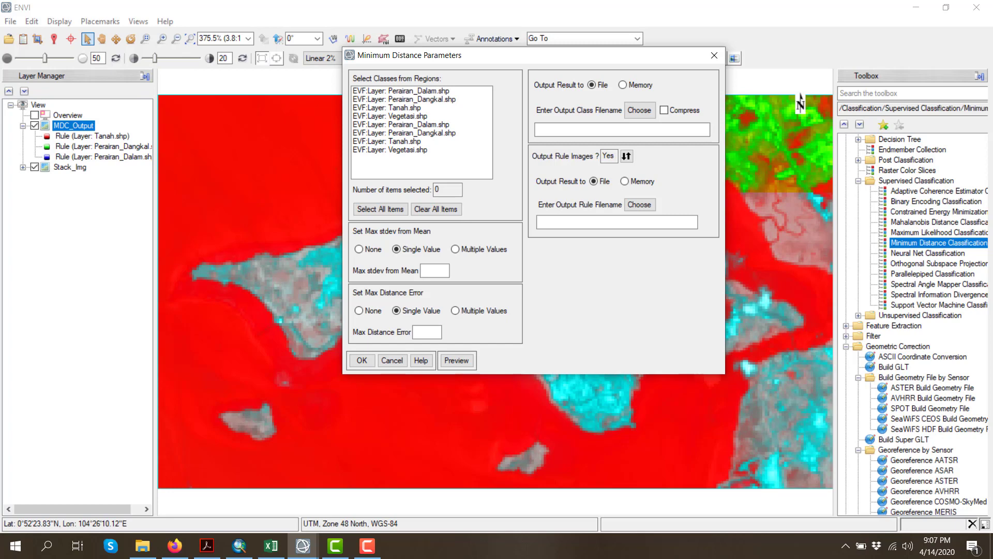
{"action": "left_click", "coordinate": [717, 58]}
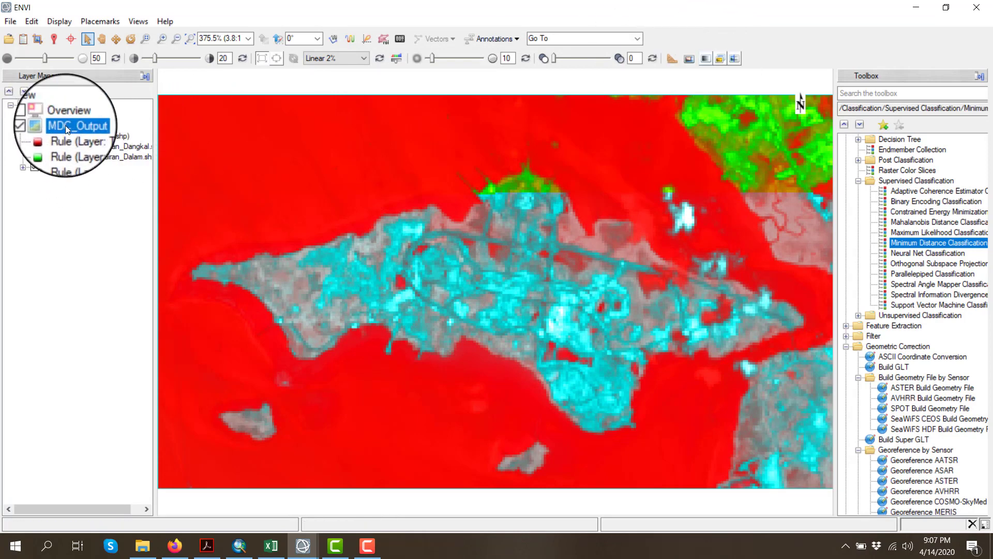
- Check the loaded rasters and their bands in the Data Manager
{"action": "left_click", "coordinate": [24, 39]}
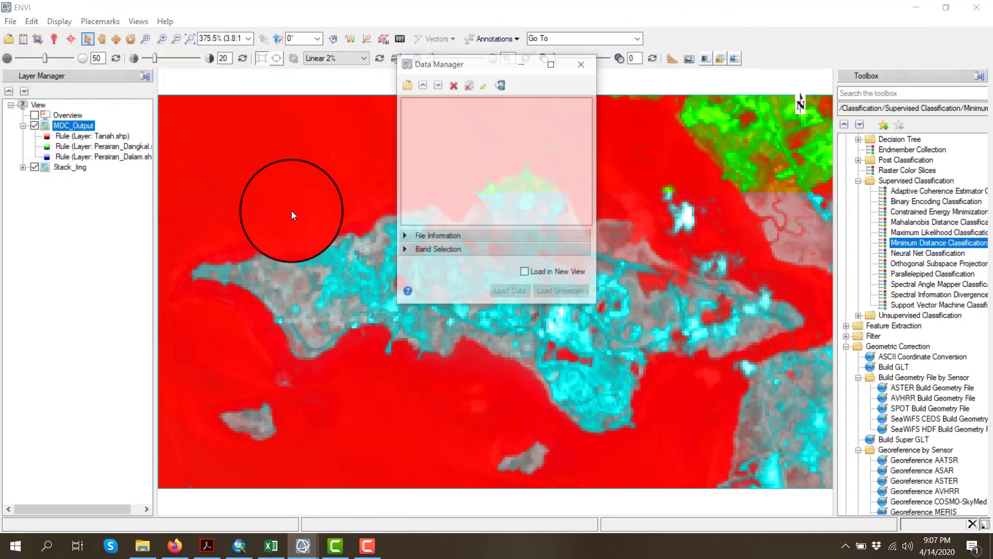
{"action": "scroll", "coordinate": [456, 151], "scroll_direction": "down", "scroll_amount": 1}
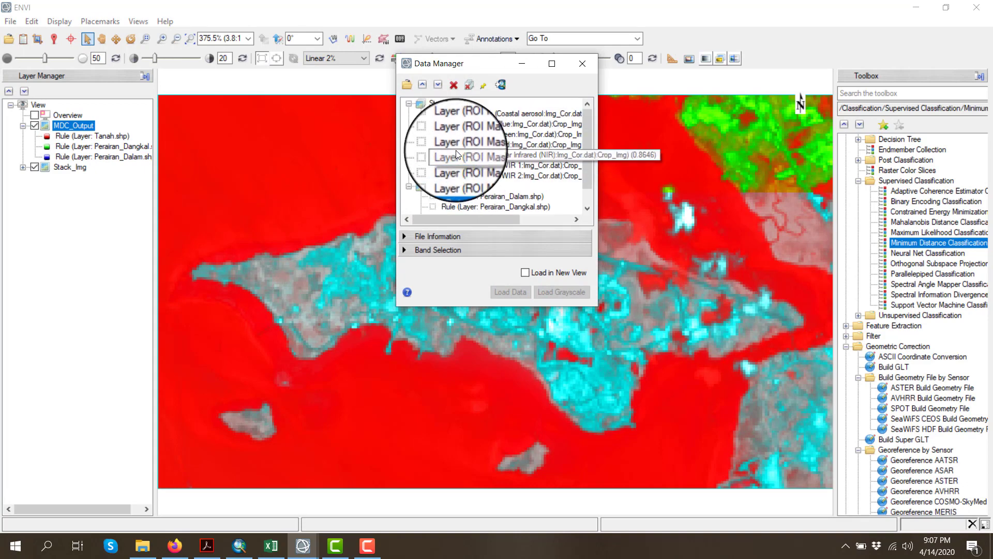
{"action": "left_click", "coordinate": [585, 57]}
- Change the MDC_Output layer's display bands to the Perairan_Dalam rule band
{"action": "right_click", "coordinate": [81, 126]}
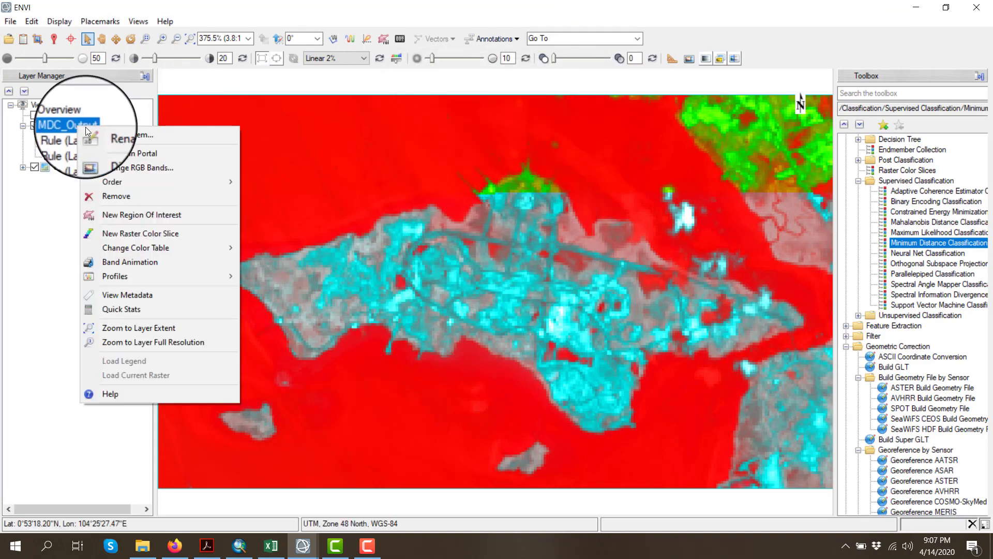
{"action": "left_click", "coordinate": [118, 165]}
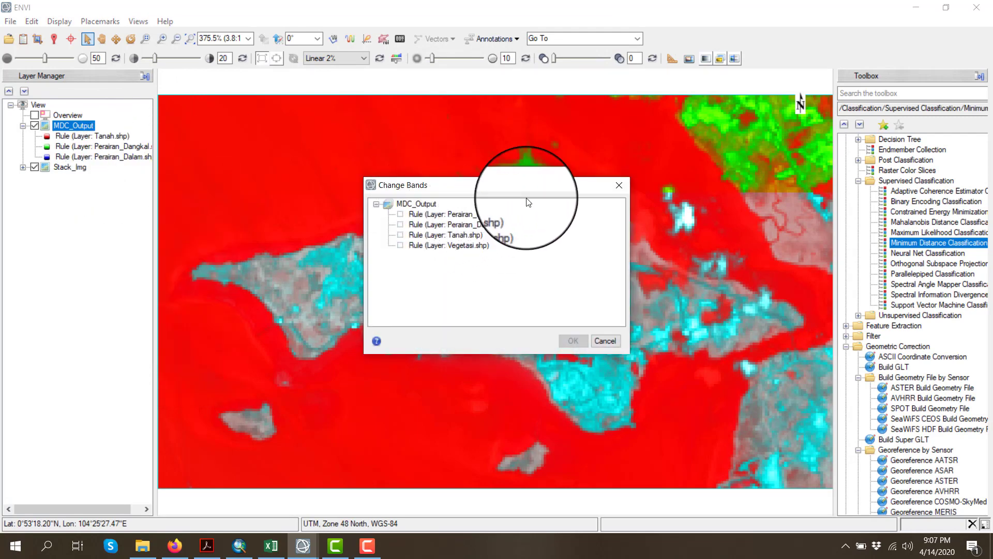
{"action": "left_click", "coordinate": [510, 216]}
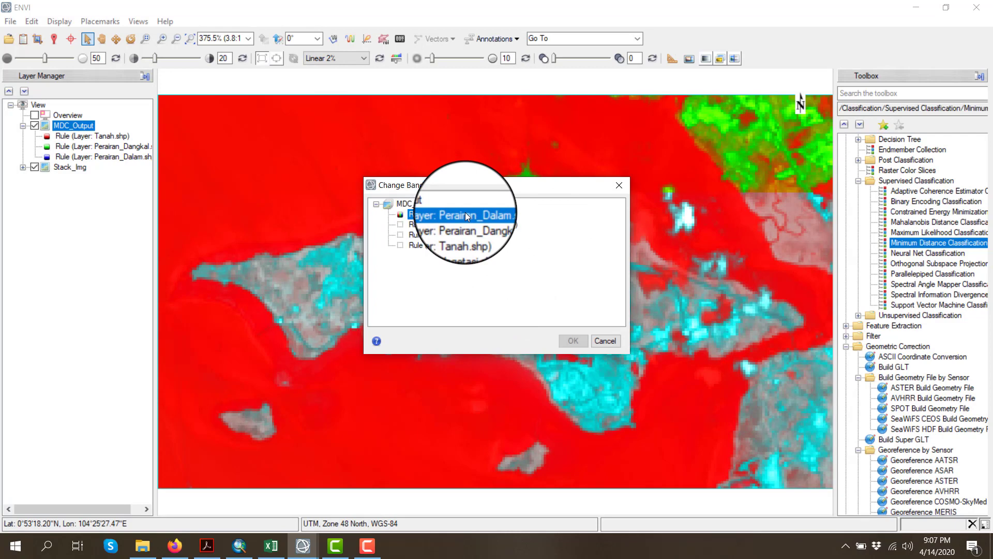
{"action": "left_click", "coordinate": [574, 340]}
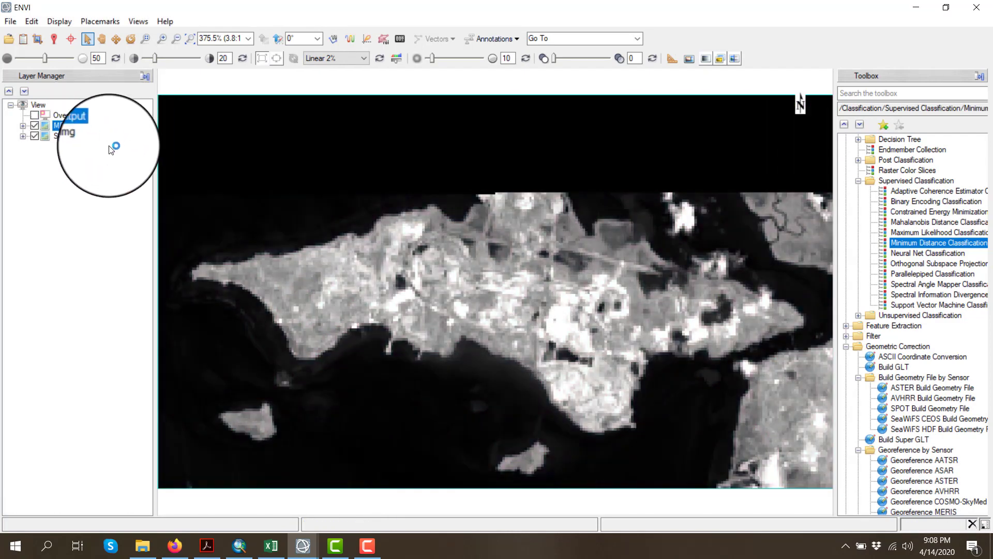
- Set the MDC_Output layer's display bands to Vegetasi as red, Tanah as green and Perairan_Dangkal as blue
{"action": "right_click", "coordinate": [81, 127]}
{"action": "left_click", "coordinate": [120, 170]}
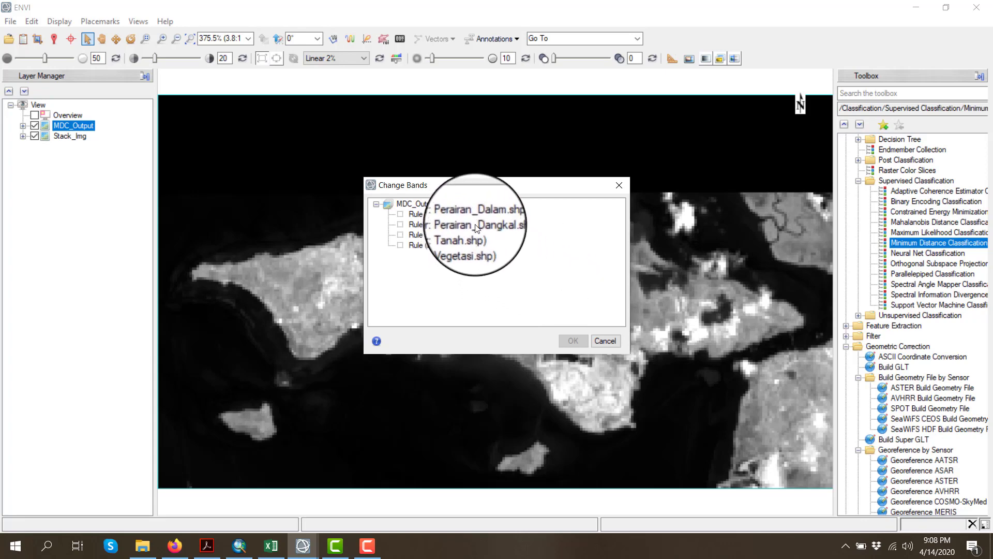
{"action": "left_click", "coordinate": [464, 245]}
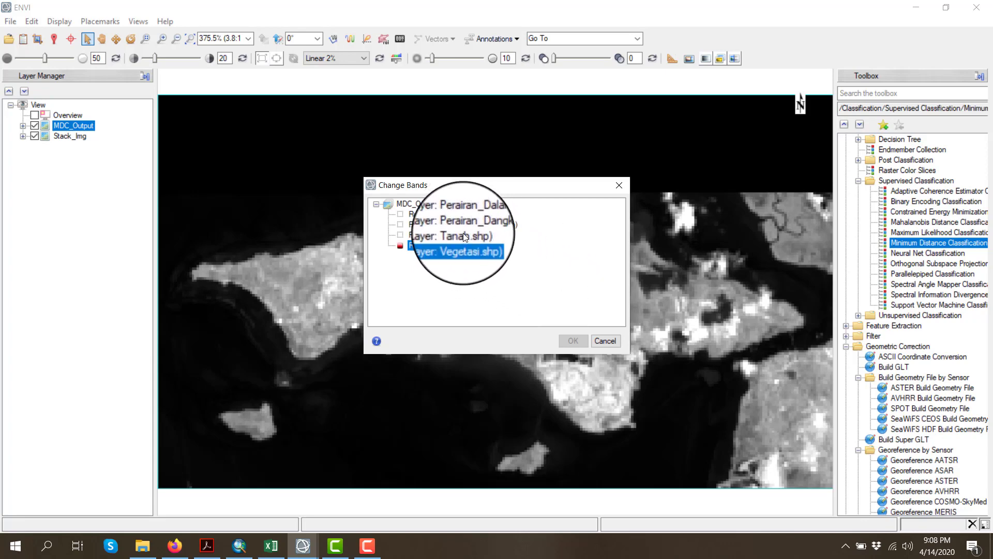
{"action": "left_click", "coordinate": [464, 235]}
{"action": "left_click", "coordinate": [464, 224]}
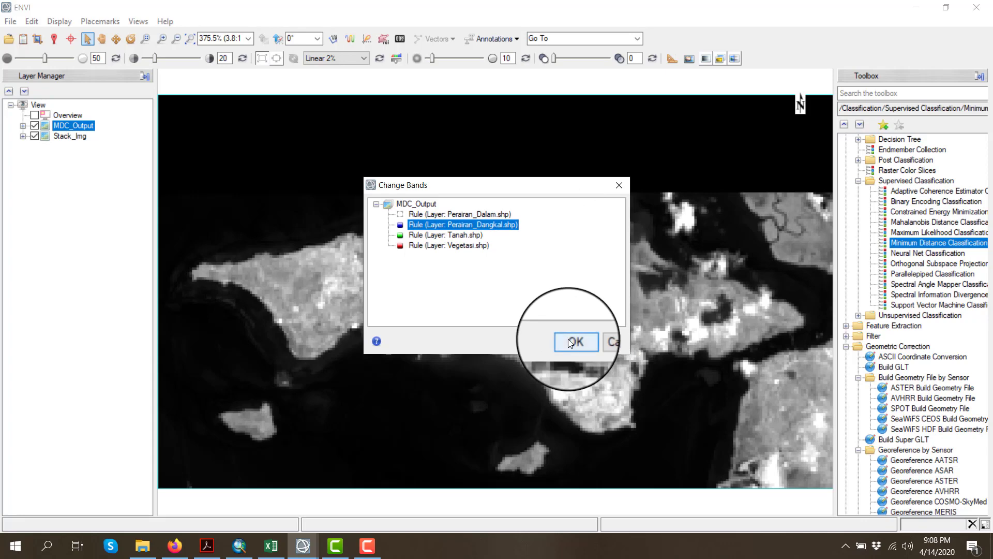
{"action": "left_click", "coordinate": [569, 342]}
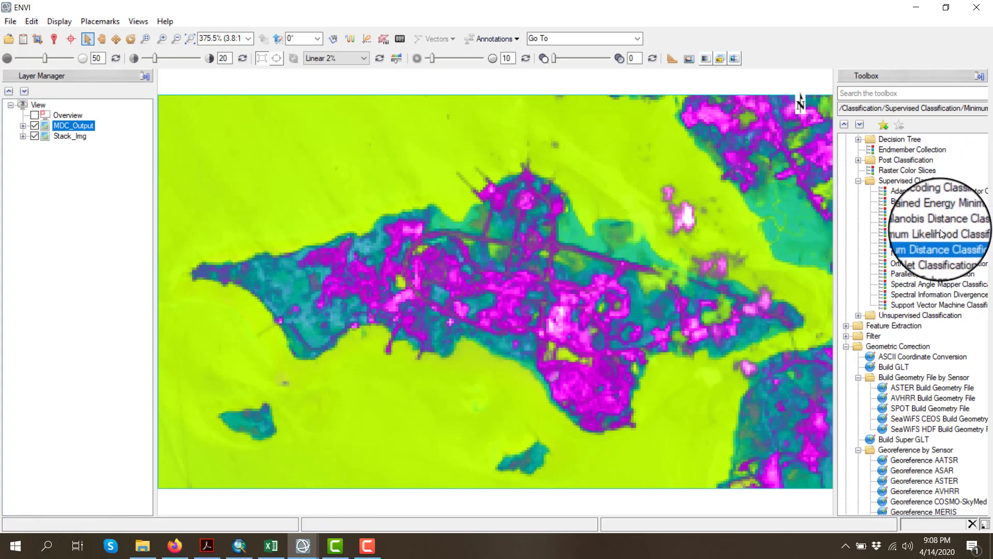
{"action": "left_click", "coordinate": [940, 232]}
{"action": "double_click", "coordinate": [939, 229]}
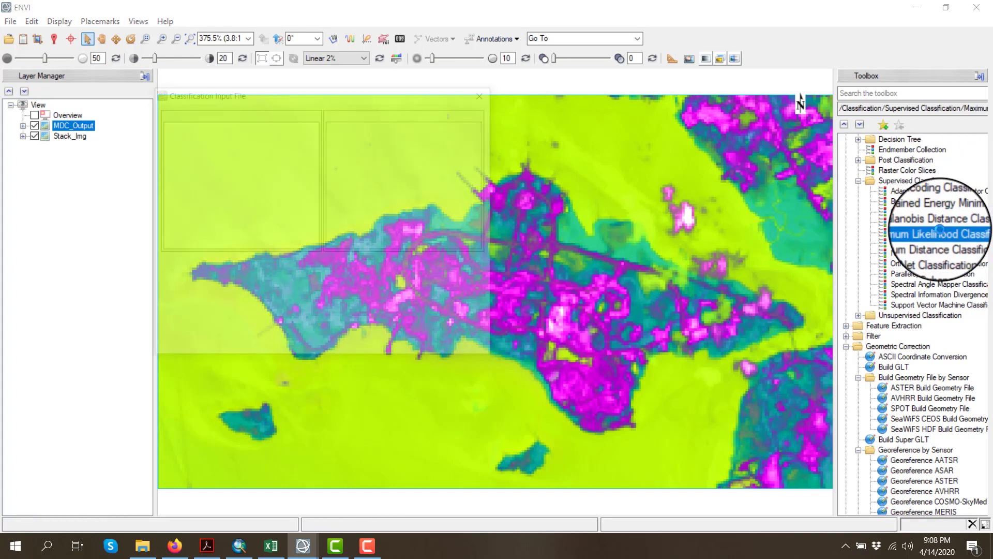
{"action": "double_click", "coordinate": [187, 150]}
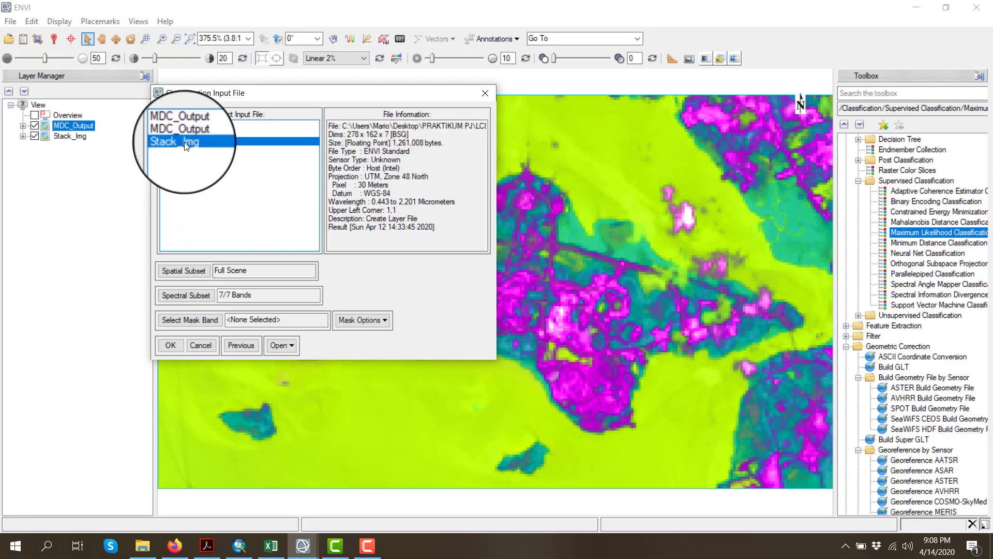
{"action": "left_click_drag", "start_coordinate": [385, 99], "coordinate": [623, 59]}
{"action": "left_click", "coordinate": [756, 53]}
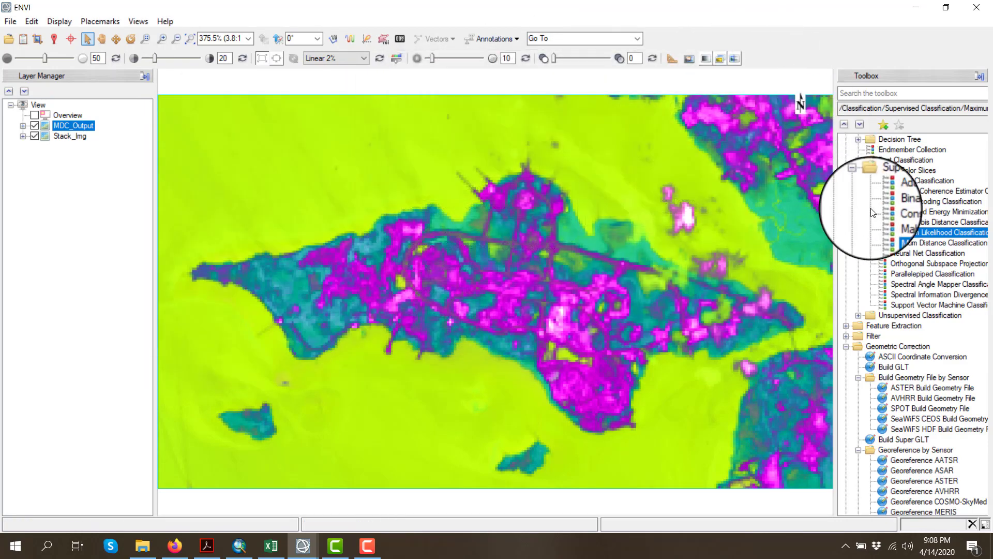
- Start a Maximum Likelihood Classification with Stack_Img as the input file
{"action": "double_click", "coordinate": [918, 233]}
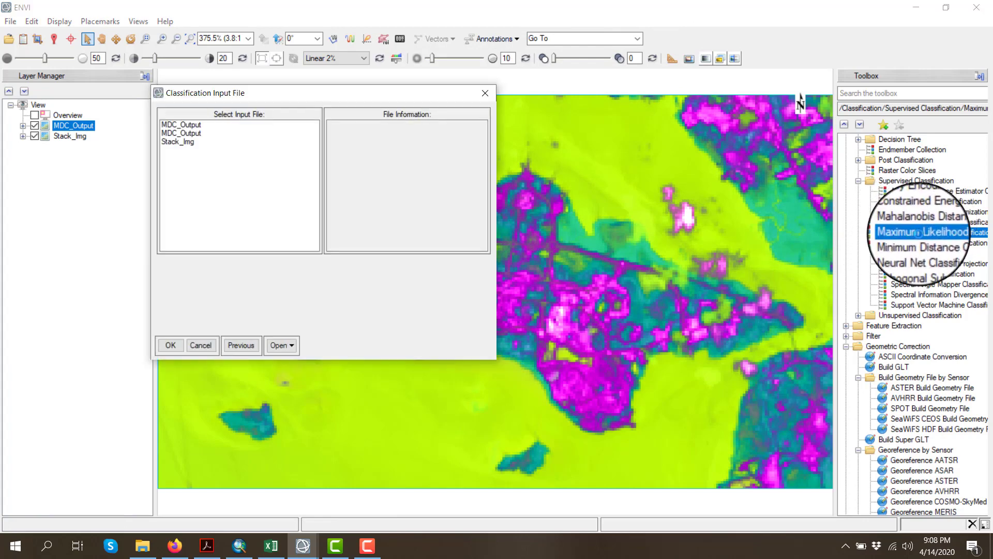
{"action": "left_click", "coordinate": [185, 141]}
{"action": "left_click", "coordinate": [288, 345]}
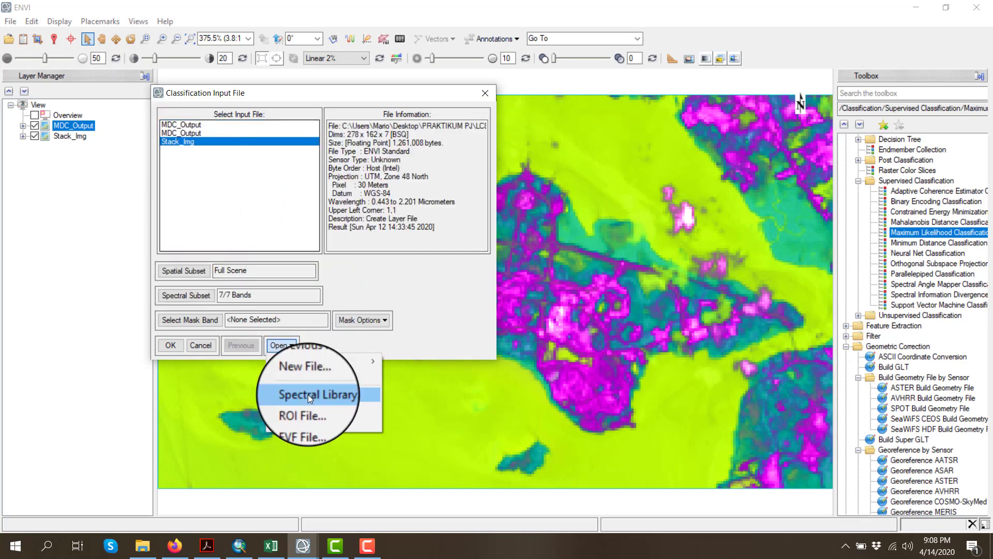
{"action": "left_click", "coordinate": [202, 182]}
{"action": "double_click", "coordinate": [186, 141]}
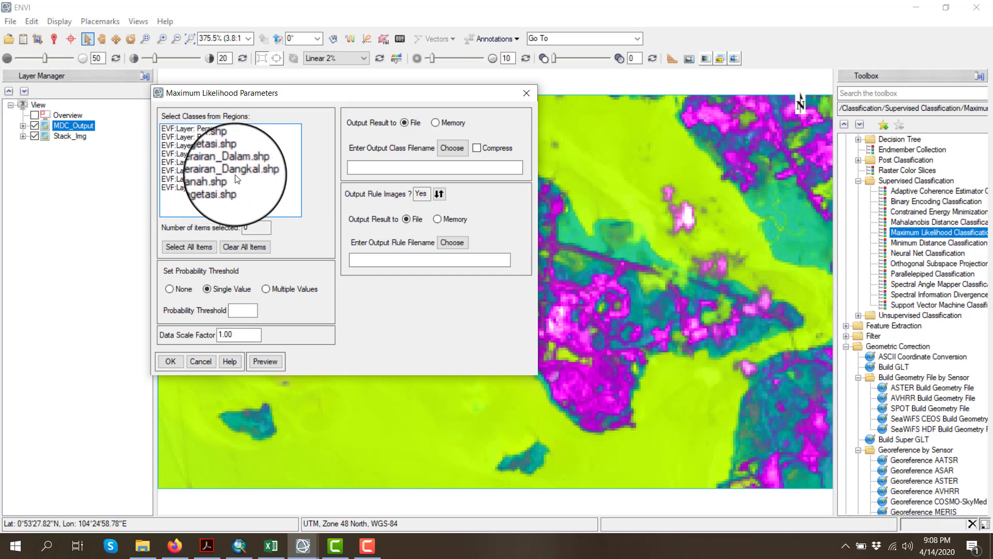
{"action": "left_click", "coordinate": [240, 129]}
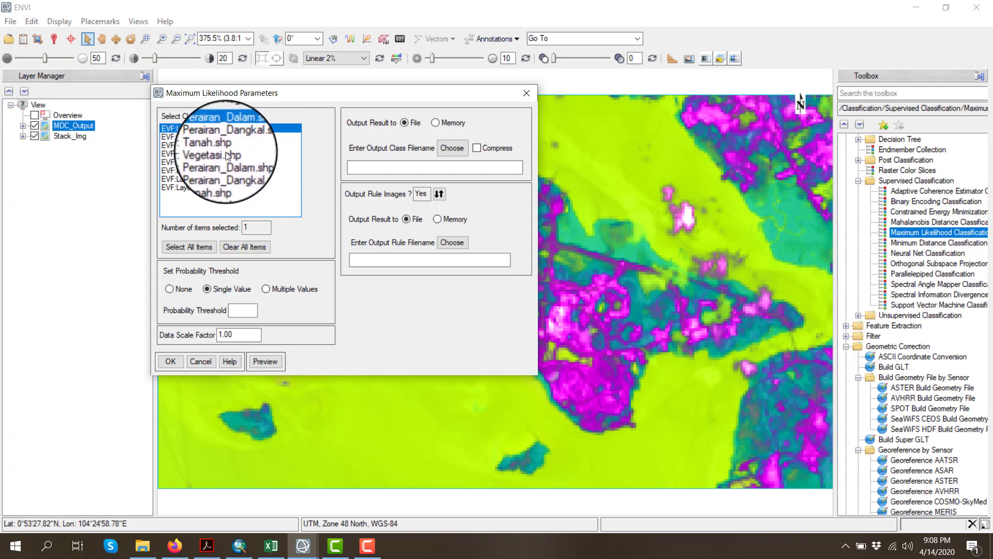
{"action": "left_click", "coordinate": [225, 152], "text": "shift"}
{"action": "left_click", "coordinate": [205, 288]}
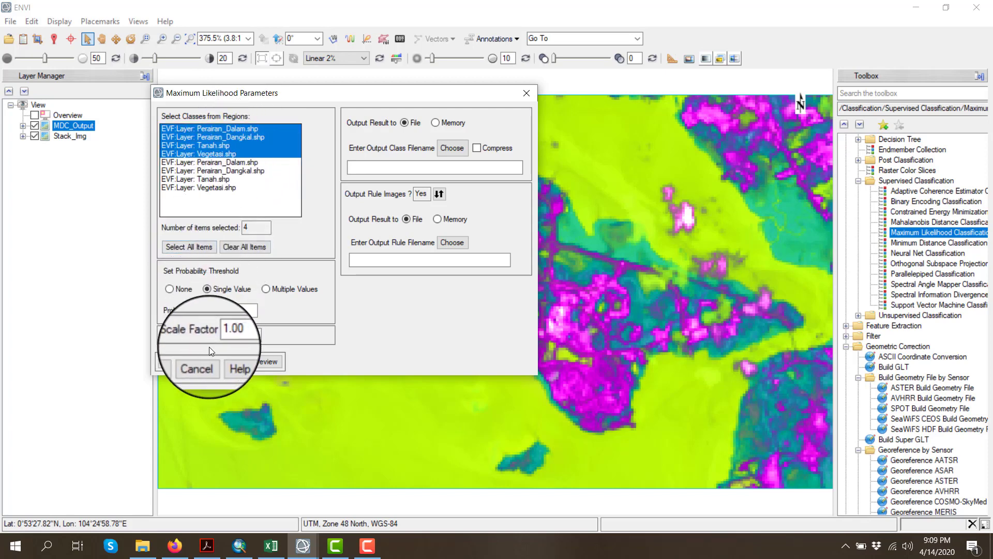
{"action": "left_click", "coordinate": [223, 164]}
{"action": "left_click", "coordinate": [212, 187], "text": "shift"}
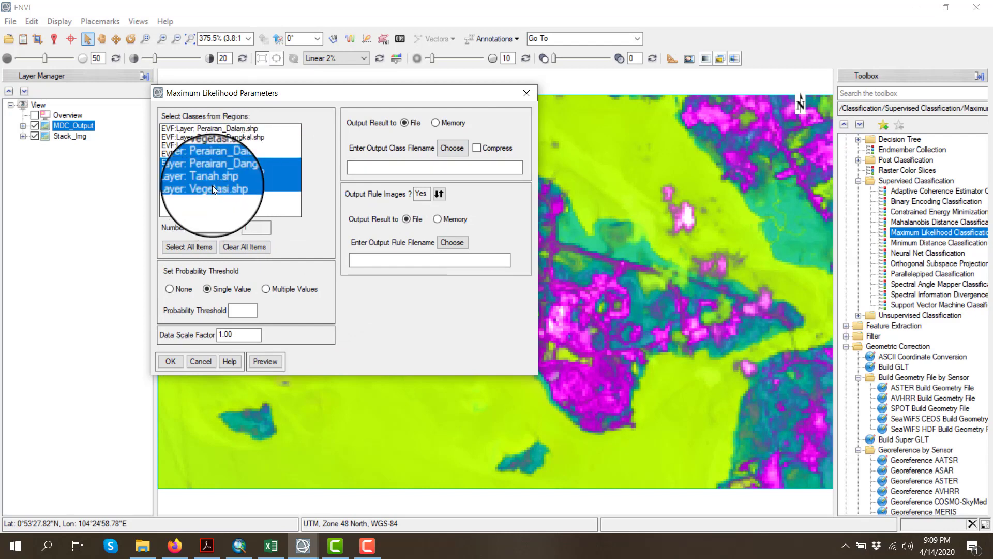
{"action": "left_click", "coordinate": [245, 247]}
{"action": "left_click", "coordinate": [233, 167]}
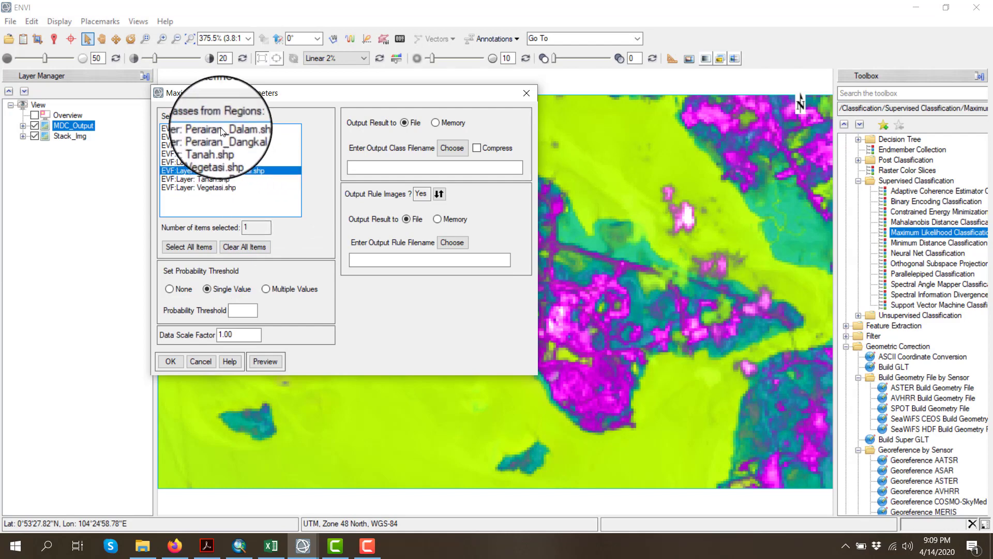
- Select the first four training regions as classes: Perairan_Dalam, Perairan_Dangkal, Tanah and Vegetasi
{"action": "left_click", "coordinate": [222, 128]}
{"action": "left_click", "coordinate": [229, 138], "text": "ctrl"}
{"action": "left_click", "coordinate": [224, 153], "text": "shift"}
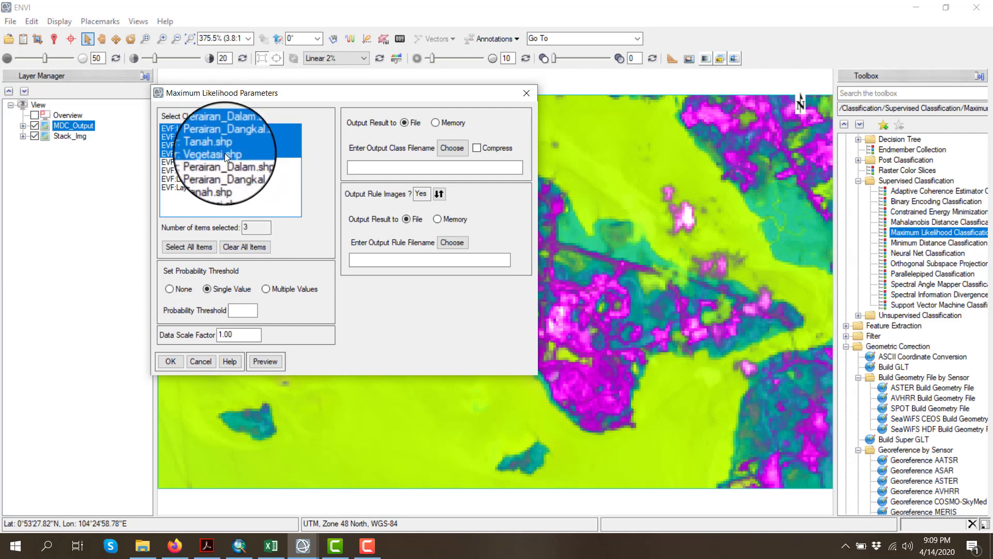
- Set the class output to MLC_Output and the rule output to Rule_MLC_Output in the CLASS folder, and run the classification
{"action": "left_click", "coordinate": [454, 144]}
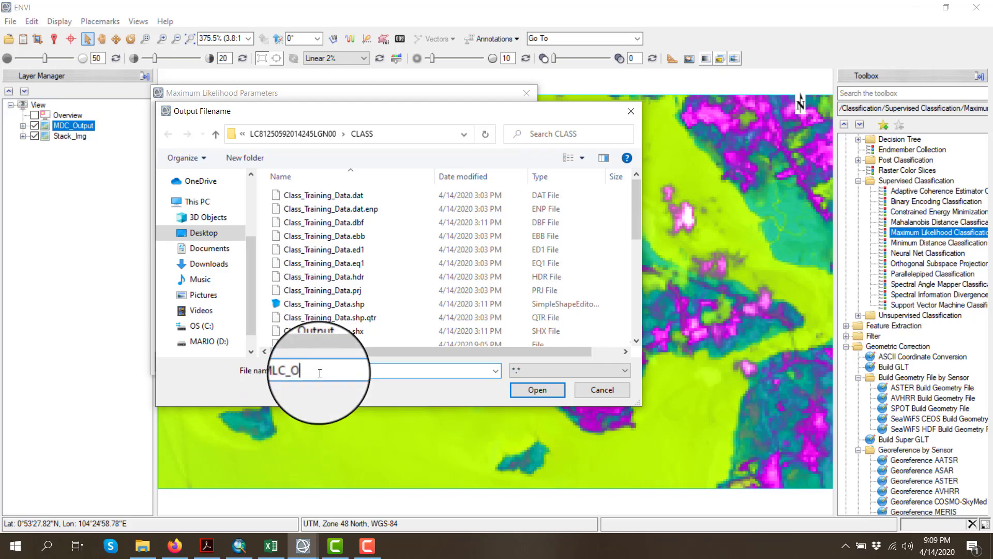
{"action": "key", "text": "Return"}
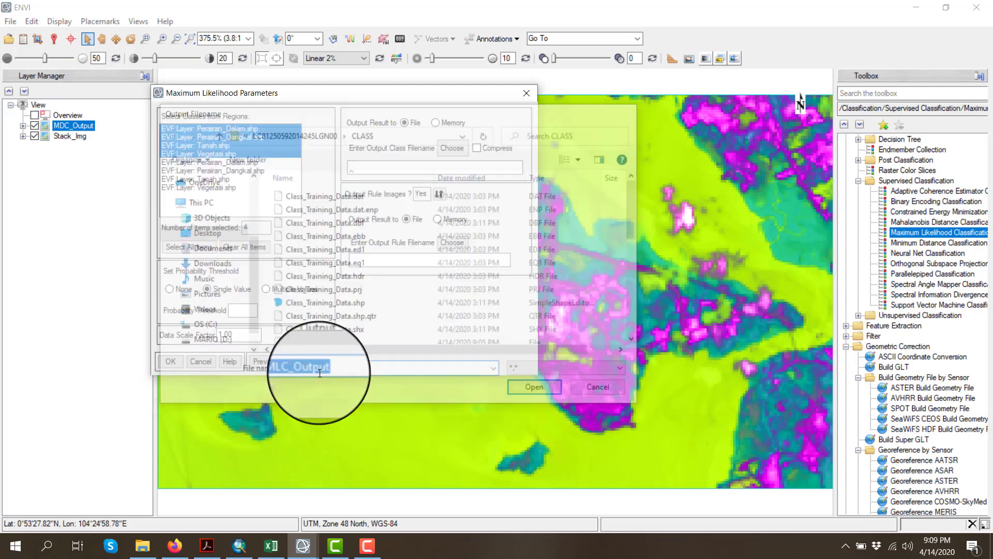
{"action": "left_click", "coordinate": [457, 241]}
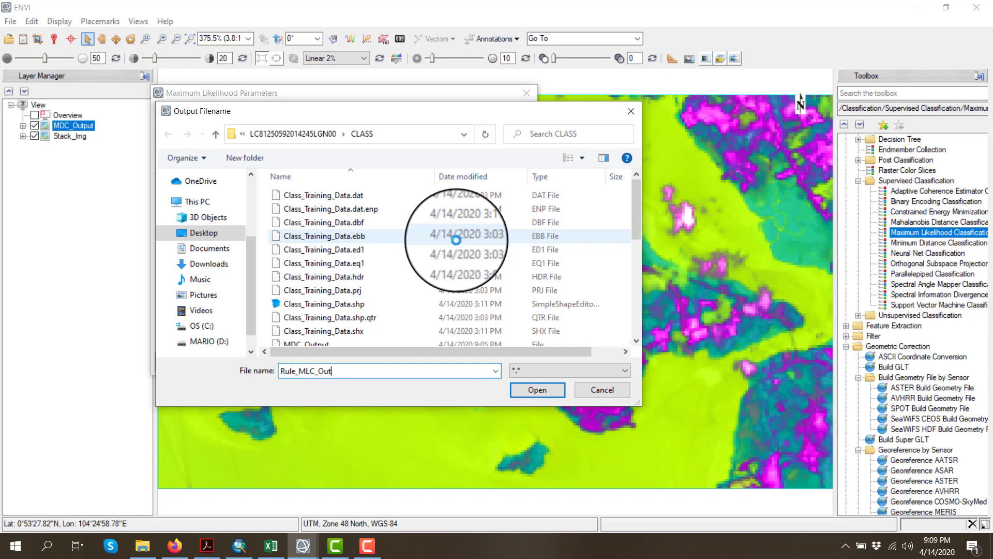
{"action": "key", "text": "Return"}
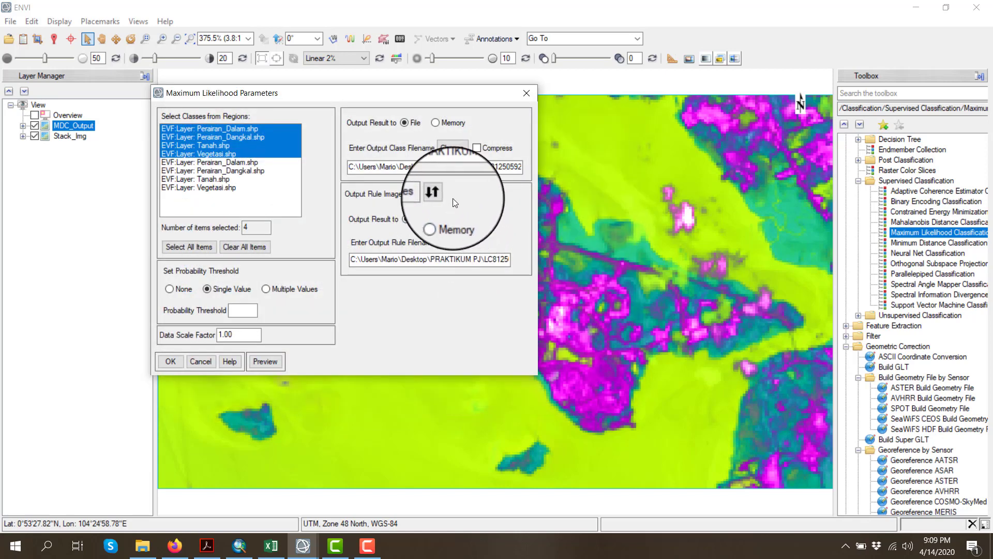
{"action": "left_click", "coordinate": [178, 360]}
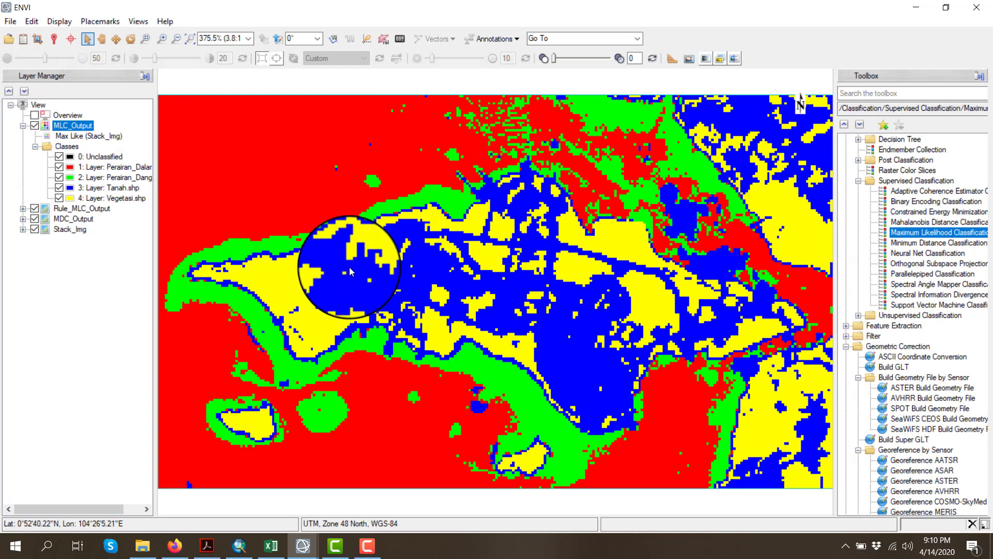
- Expand the MDC_Output and Rule_MLC_Output layers to list their bands, and hide the MDC_Output layer
{"action": "left_click", "coordinate": [22, 219]}
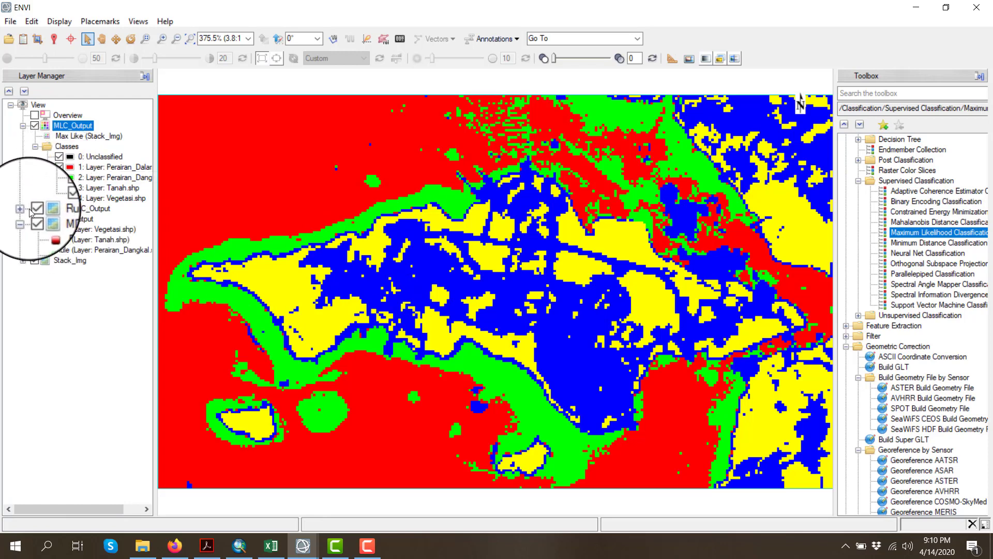
{"action": "left_click", "coordinate": [24, 209]}
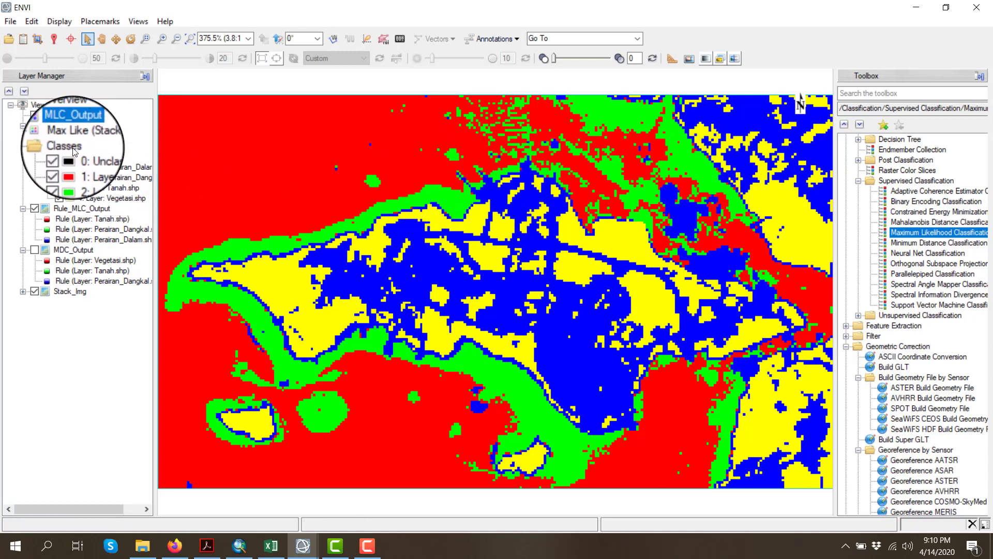
{"action": "left_click", "coordinate": [75, 150]}
{"action": "right_click", "coordinate": [75, 151]}
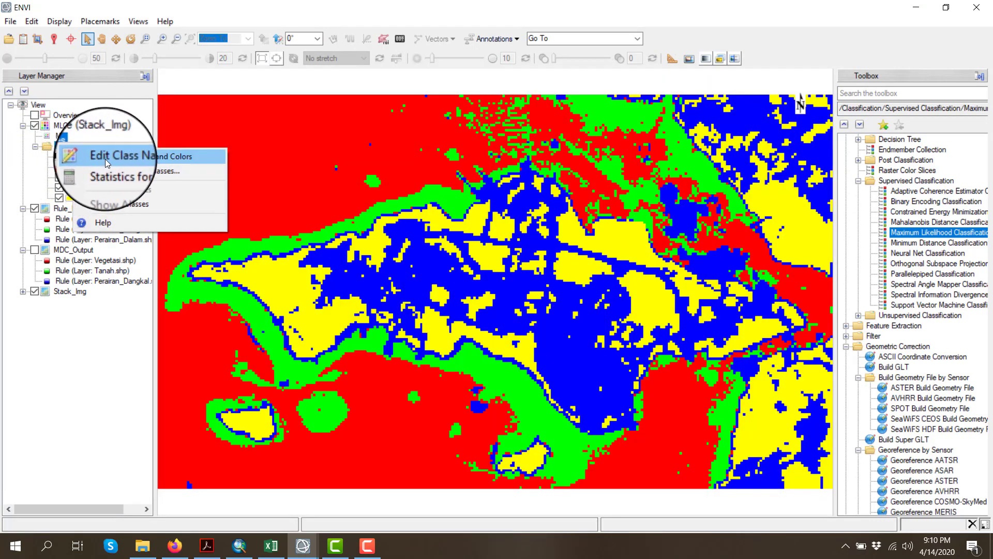
{"action": "left_click", "coordinate": [60, 146]}
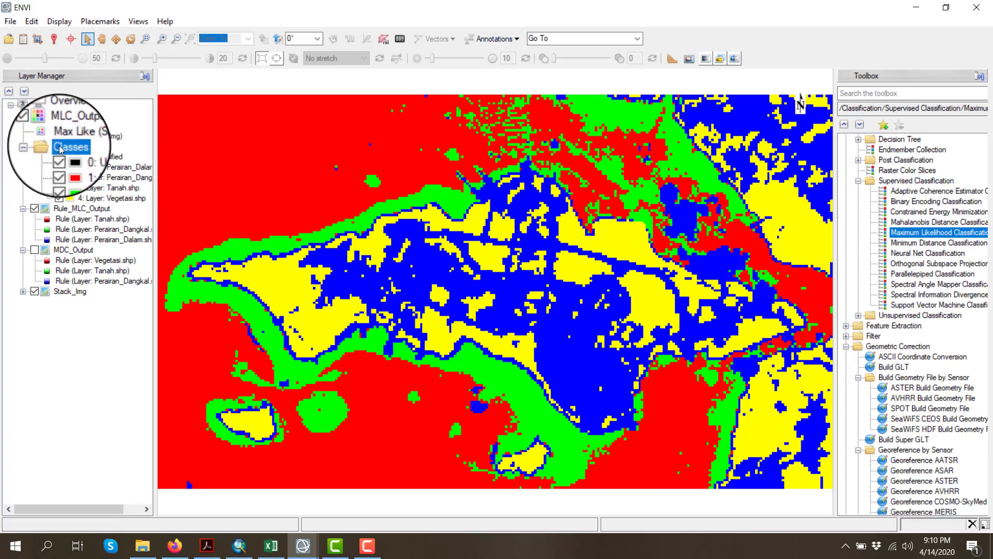
{"action": "double_click", "coordinate": [59, 146]}
{"action": "double_click", "coordinate": [61, 148]}
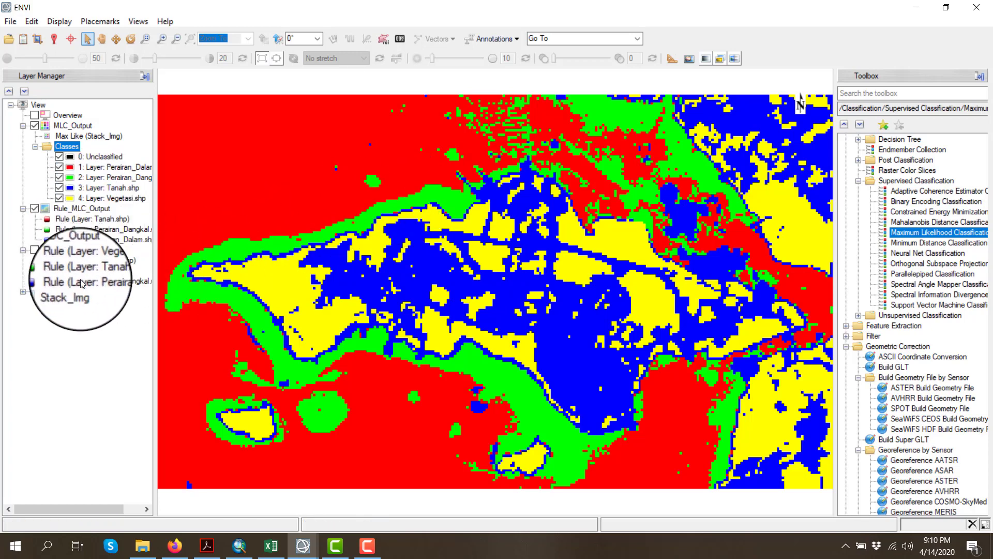
{"action": "left_click", "coordinate": [239, 546]}
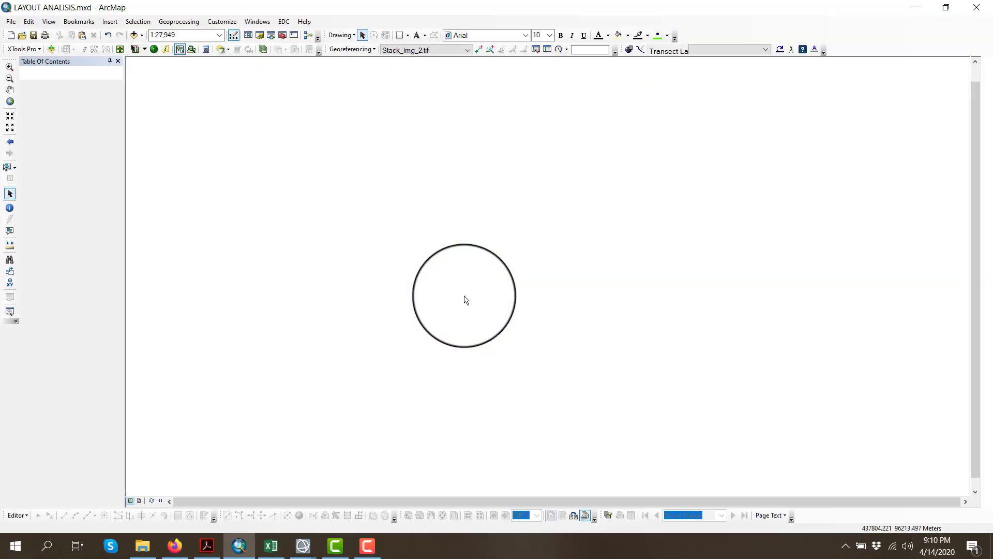
{"action": "left_click", "coordinate": [247, 555]}
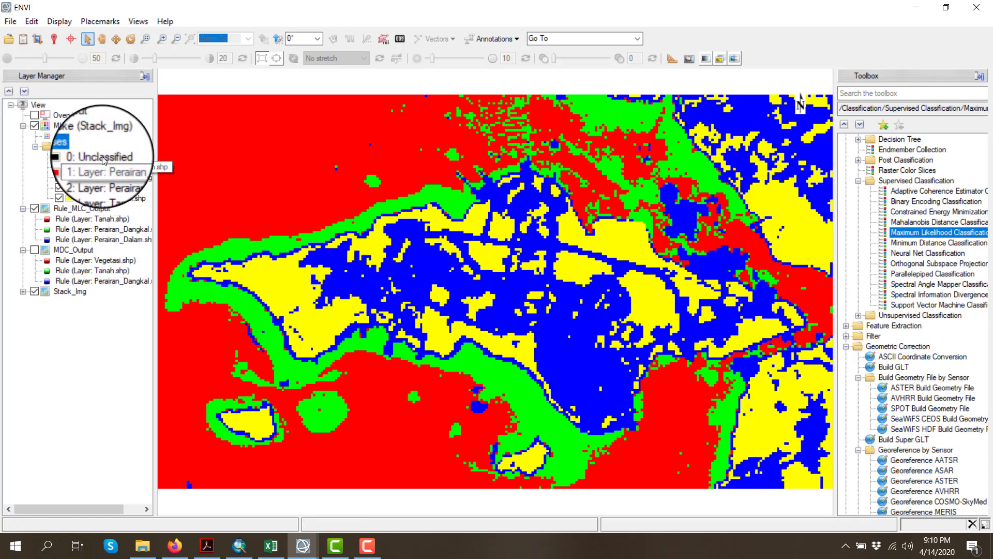
- Open the class names and colors of MLC_Output for editing and set the Perairan_Dalam class color to blue
{"action": "right_click", "coordinate": [73, 147]}
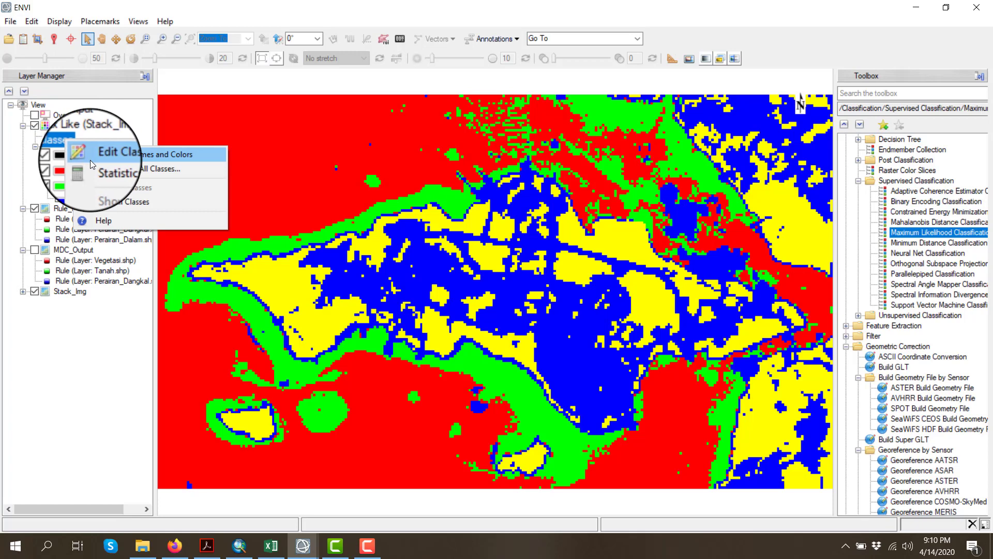
{"action": "left_click", "coordinate": [90, 161]}
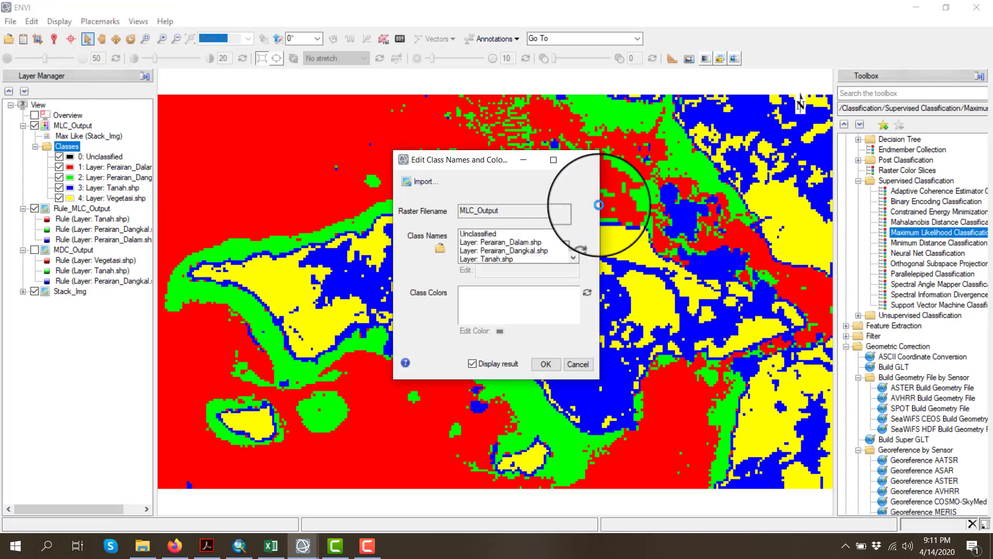
{"action": "left_click", "coordinate": [501, 246]}
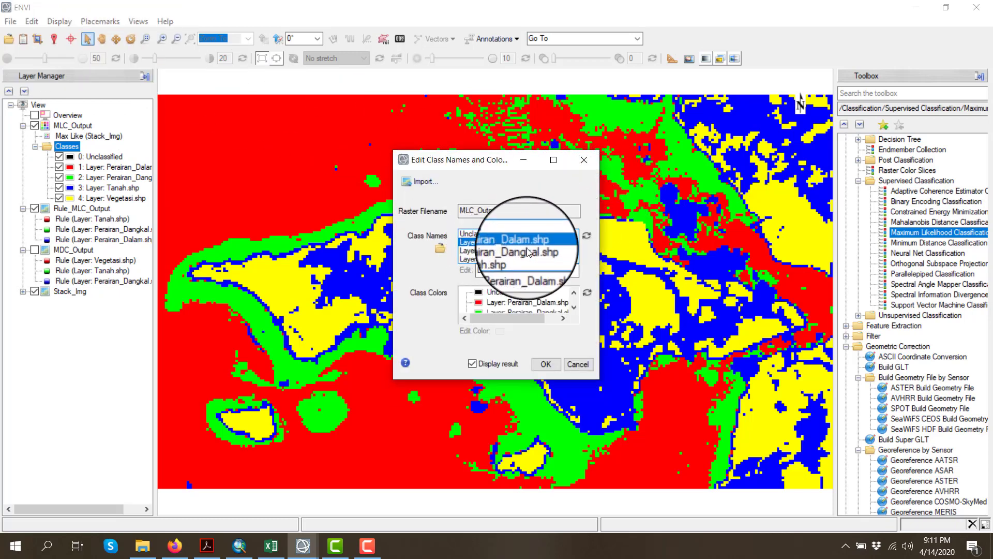
{"action": "left_click", "coordinate": [553, 303]}
{"action": "left_click", "coordinate": [552, 332]}
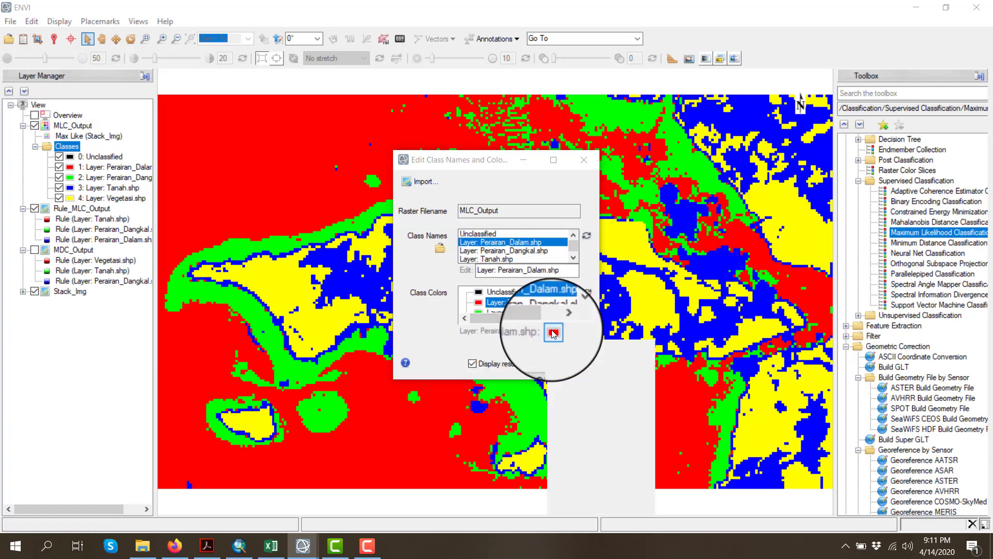
{"action": "left_click", "coordinate": [634, 372]}
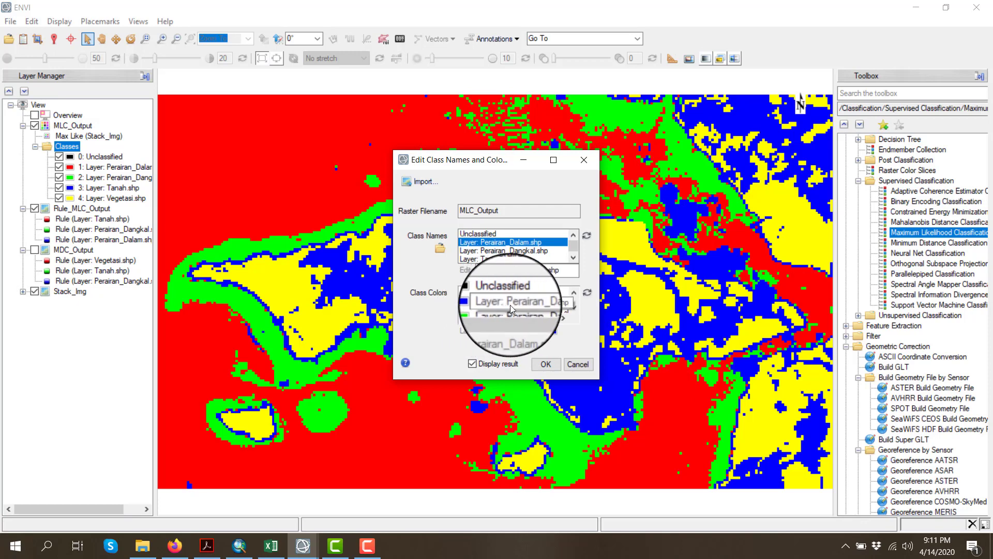
- Enlarge the class editing dialog to show all the classes and set the Perairan_Dangkal class color to cyan
{"action": "left_click", "coordinate": [480, 312]}
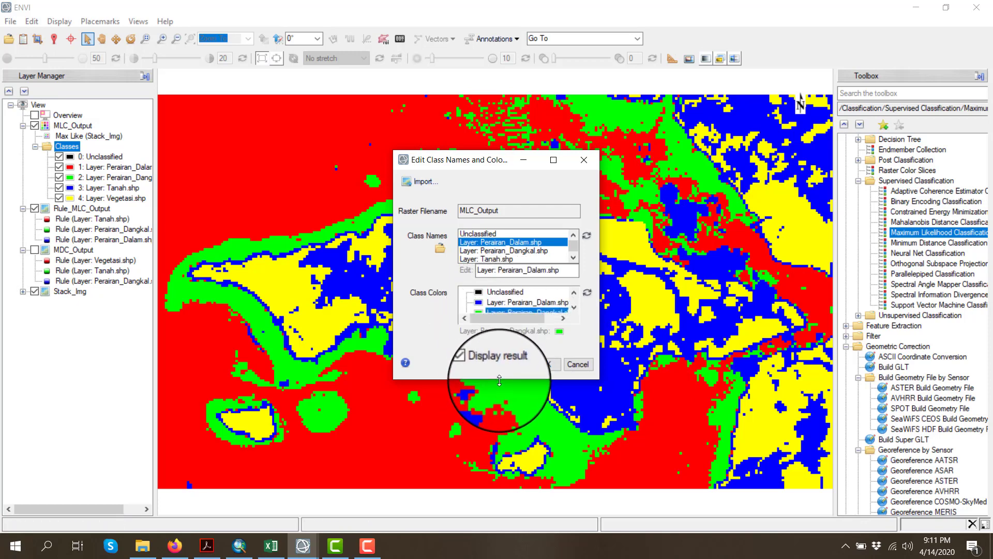
{"action": "left_click_drag", "start_coordinate": [499, 380], "coordinate": [481, 444]}
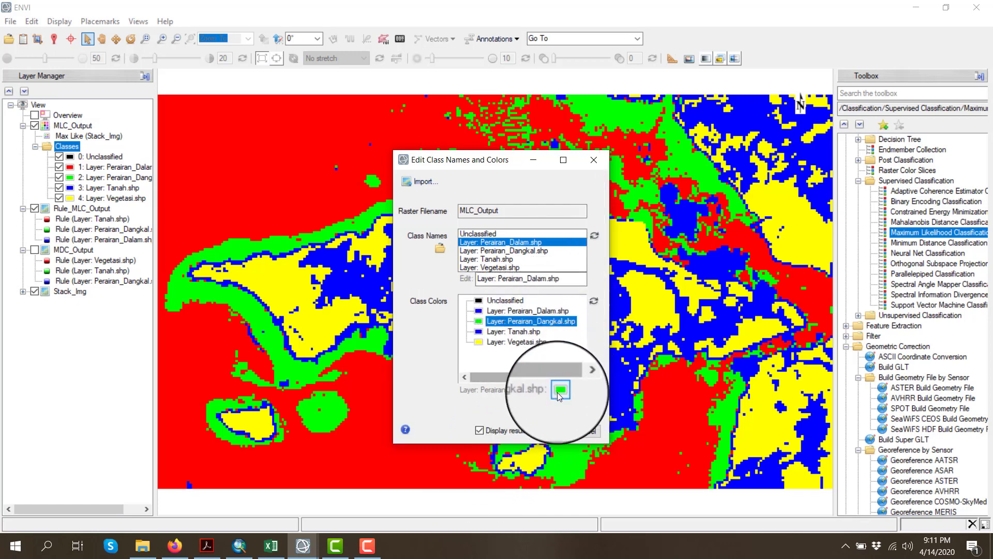
{"action": "left_click", "coordinate": [558, 393]}
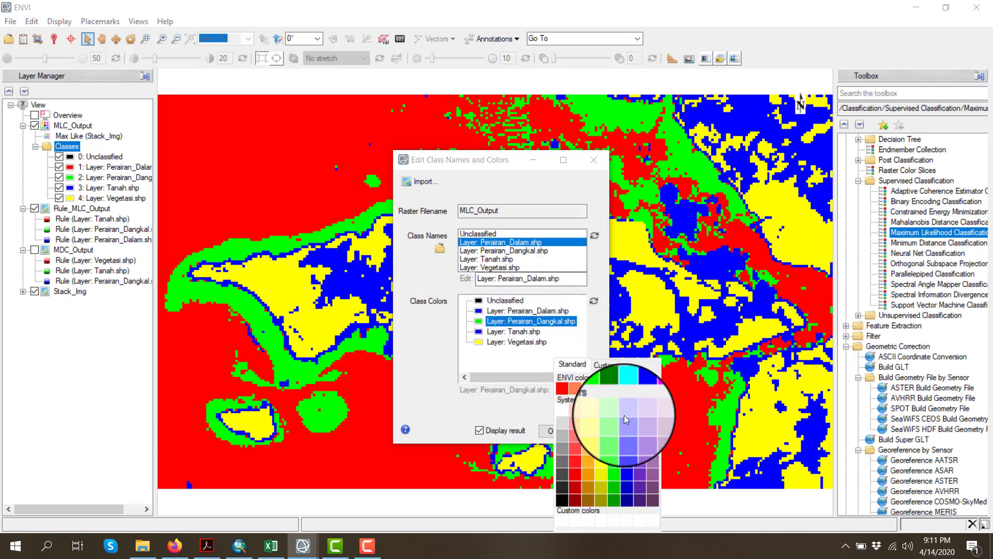
{"action": "left_click", "coordinate": [628, 374]}
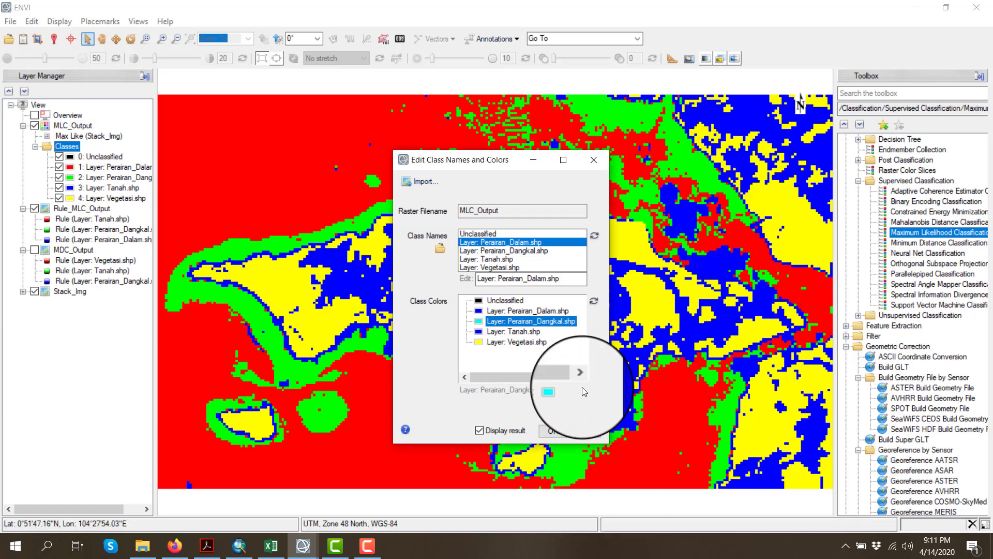
- Set the Tanah class color to red and the Vegetasi class color to green, and apply the new class colors
{"action": "left_click", "coordinate": [508, 331]}
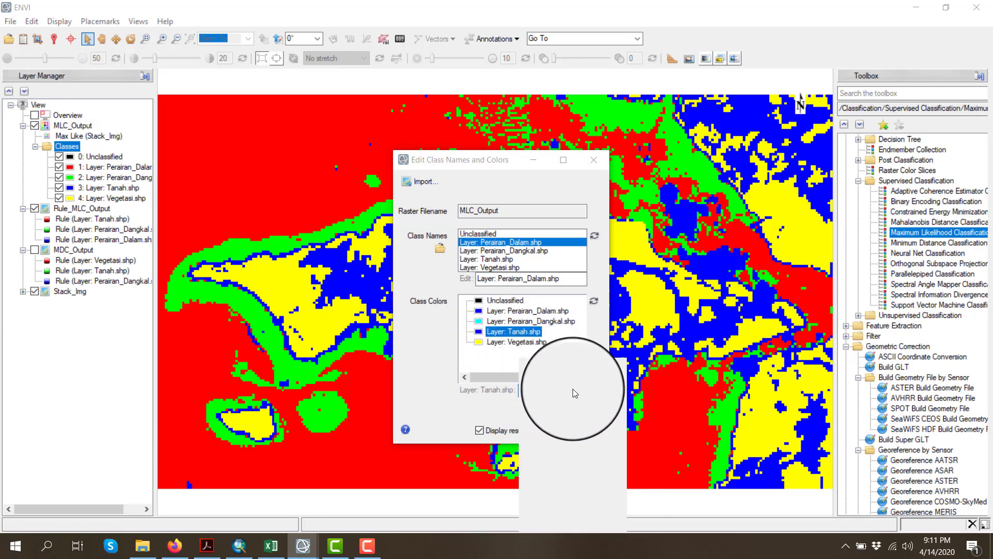
{"action": "left_click", "coordinate": [525, 386]}
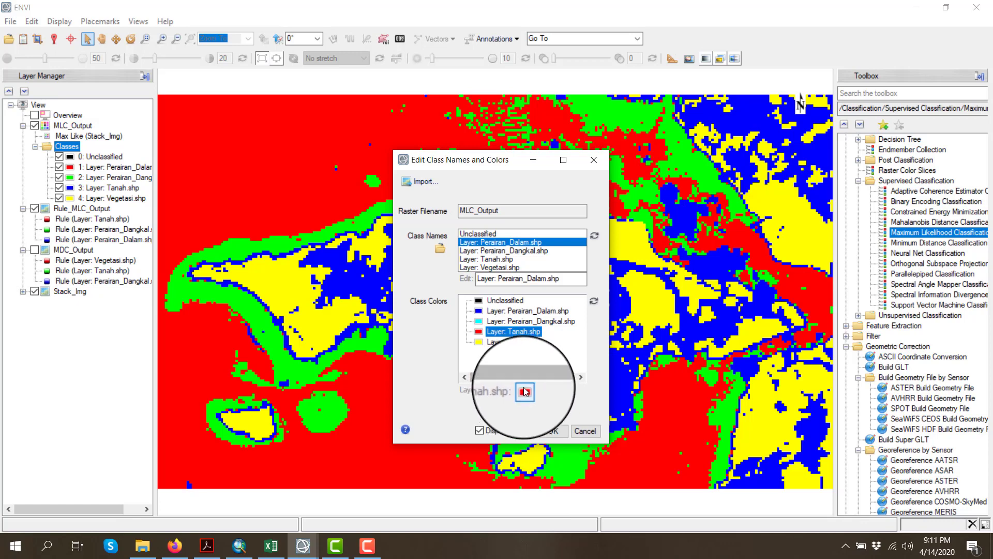
{"action": "left_click", "coordinate": [499, 342]}
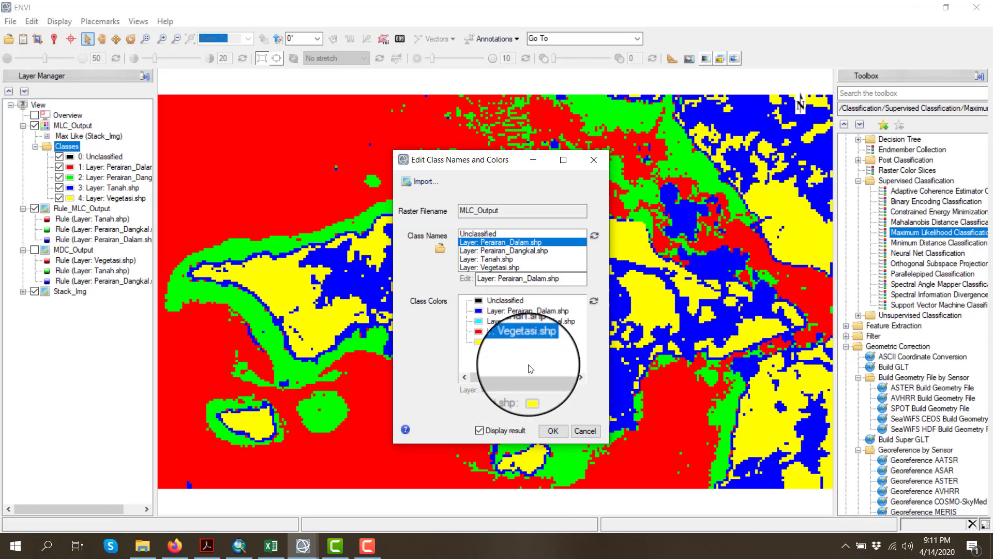
{"action": "left_click", "coordinate": [533, 392]}
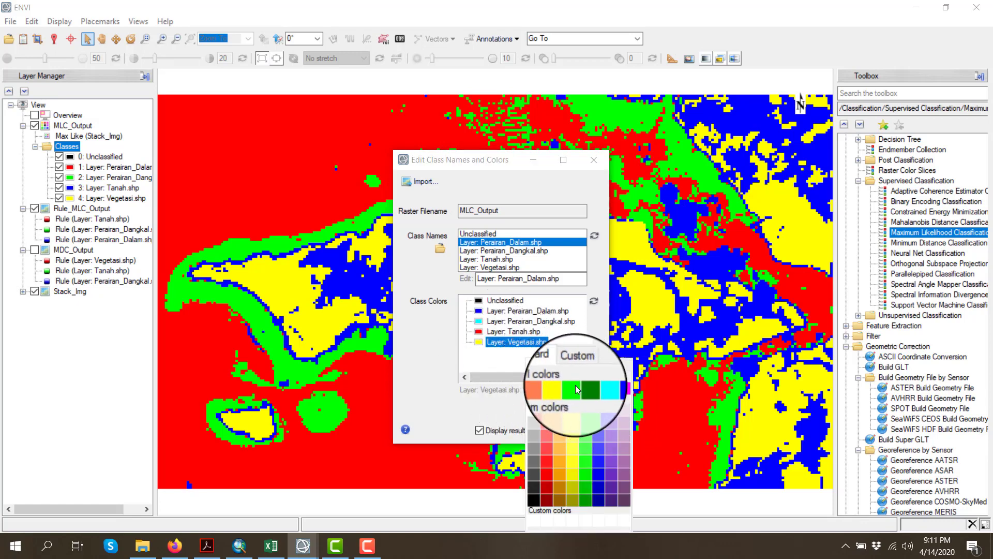
{"action": "left_click", "coordinate": [571, 386]}
{"action": "left_click", "coordinate": [551, 429]}
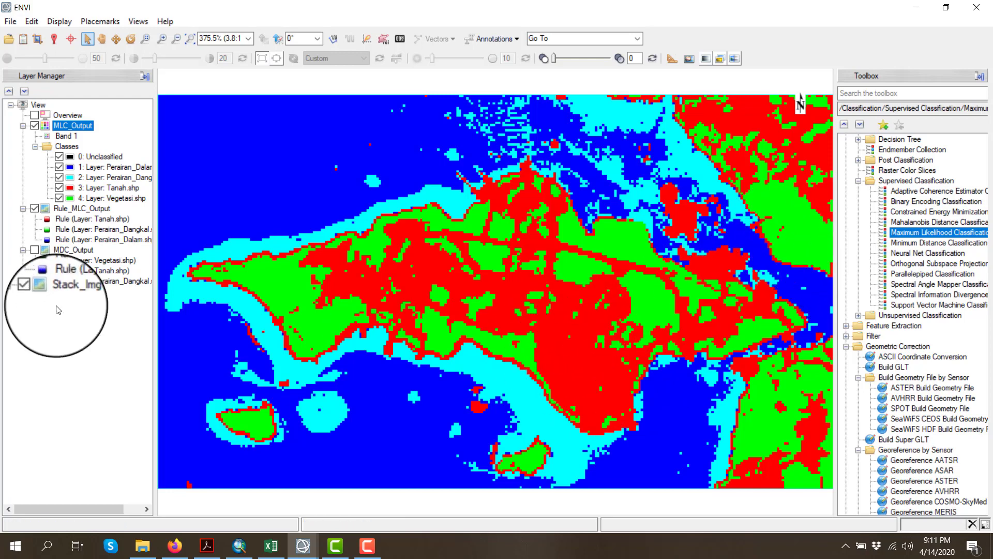
- Hide the Rule_MLC_Output layer and switch MLC_Output off and on repeatedly to compare the classes with Stack_Img, leaving MLC_Output shown
{"action": "left_click", "coordinate": [34, 208]}
{"action": "left_click", "coordinate": [33, 126]}
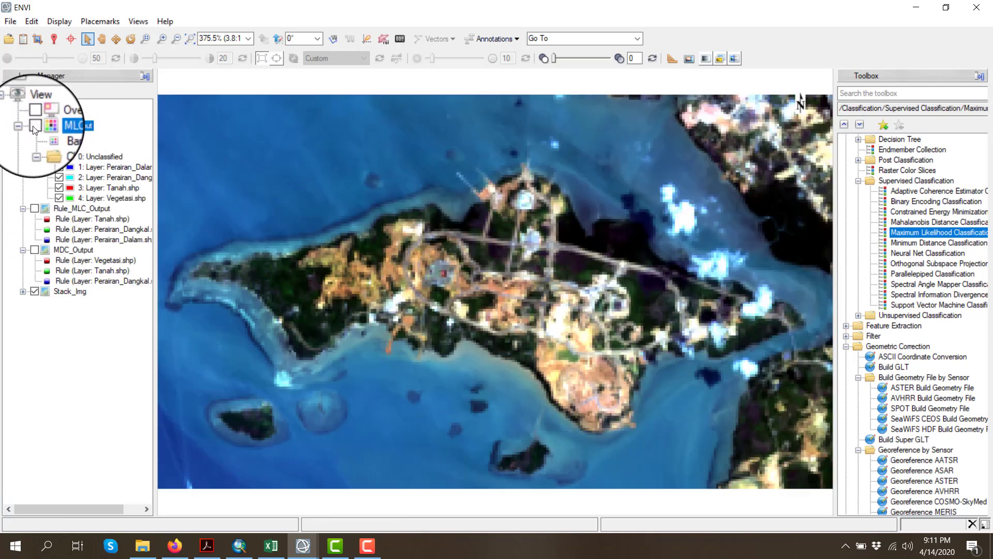
{"action": "left_click", "coordinate": [33, 127]}
{"action": "left_click", "coordinate": [33, 127]}
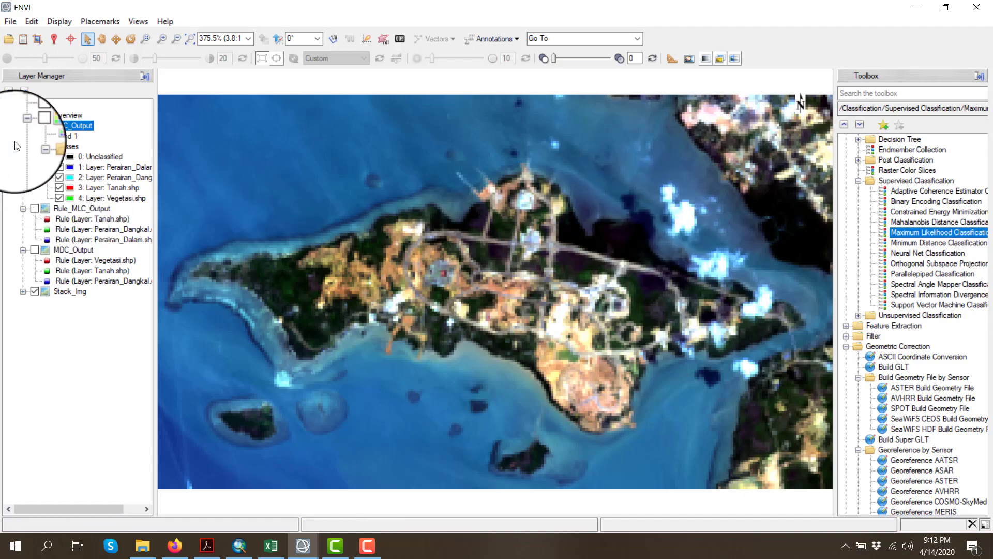
{"action": "left_click", "coordinate": [34, 126]}
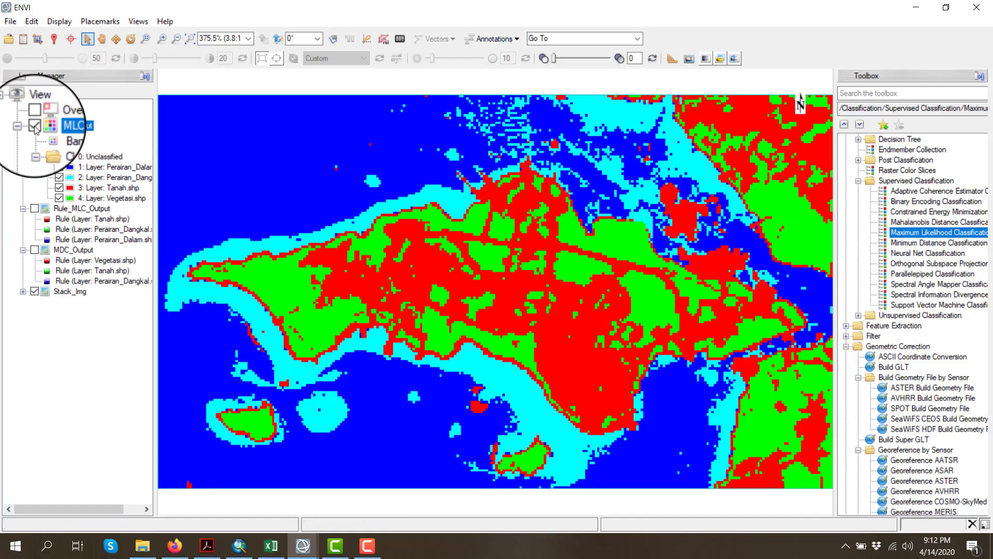
{"action": "left_click", "coordinate": [35, 126]}
{"action": "left_click", "coordinate": [34, 126]}
{"action": "left_click", "coordinate": [34, 126]}
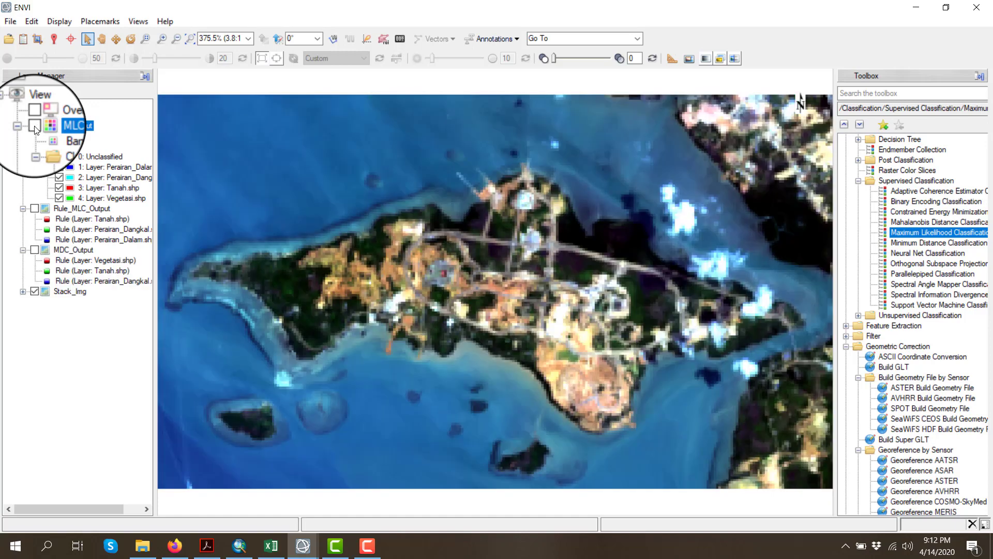
{"action": "left_click", "coordinate": [34, 126]}
{"action": "left_click", "coordinate": [34, 127]}
{"action": "left_click", "coordinate": [34, 126]}
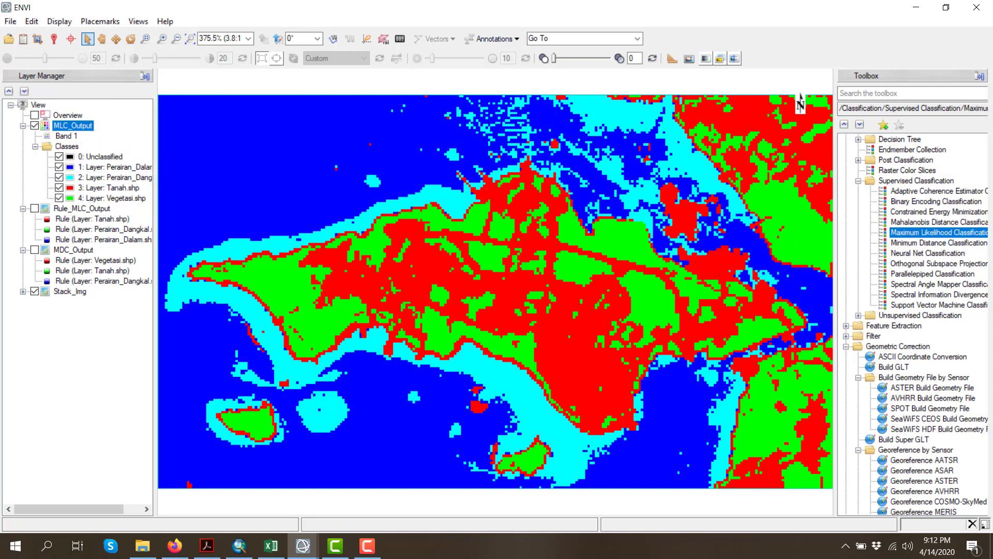
- Start a Minimum Distance Classification of Stack_Img with the first four training regions, Perairan_Dalam, Perairan_Dangkal, Tanah and Vegetasi, as classes
{"action": "left_click", "coordinate": [911, 243]}
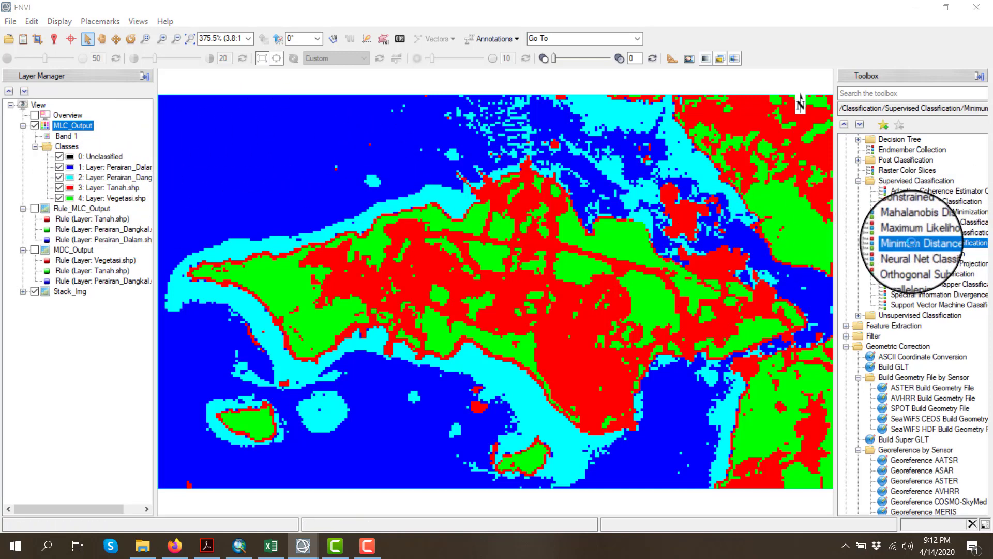
{"action": "double_click", "coordinate": [911, 243]}
{"action": "left_click", "coordinate": [186, 160]}
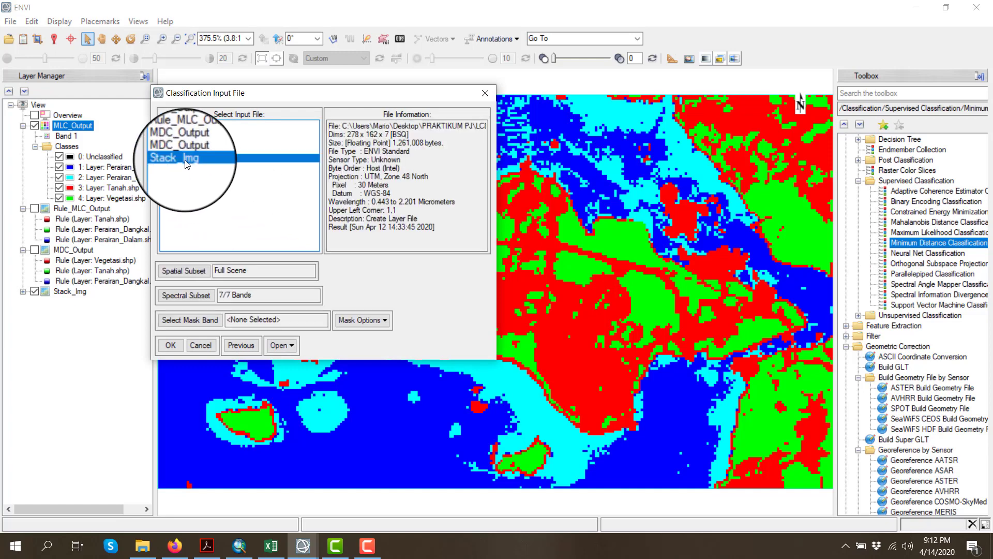
{"action": "double_click", "coordinate": [186, 162]}
{"action": "left_click", "coordinate": [227, 129]}
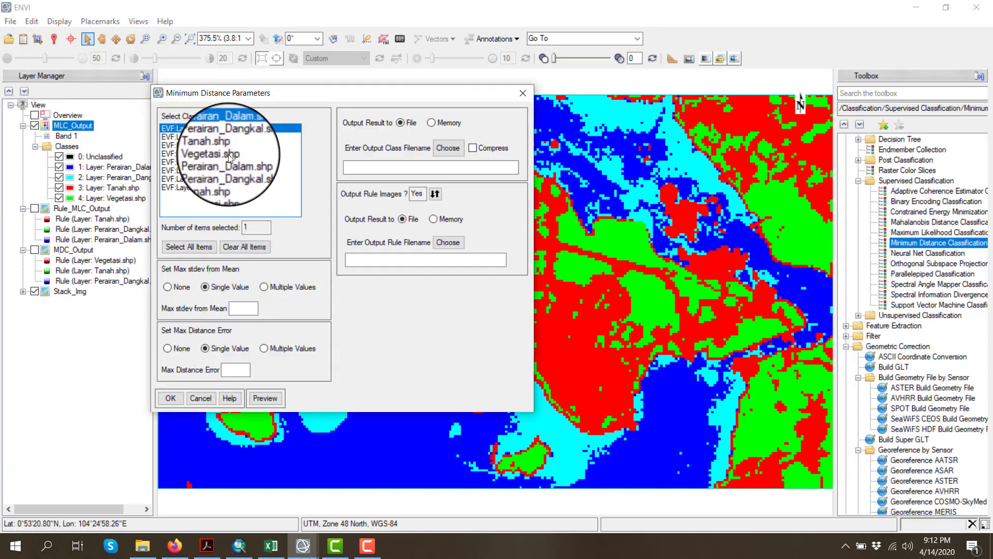
{"action": "left_click", "coordinate": [223, 154], "text": "shift"}
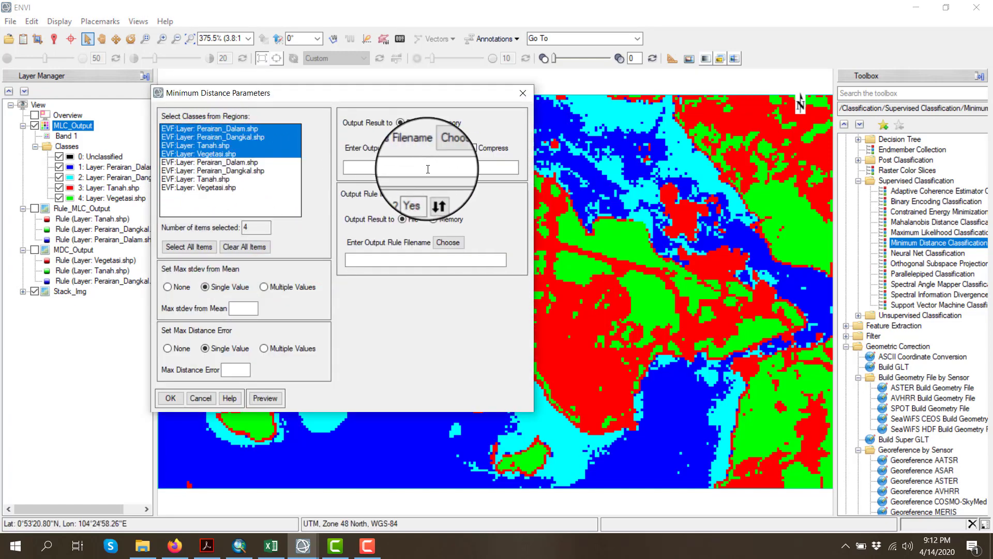
- Set the output class file of the Minimum Distance Classification to MDC_2 in the CLASS folder
{"action": "left_click", "coordinate": [453, 152]}
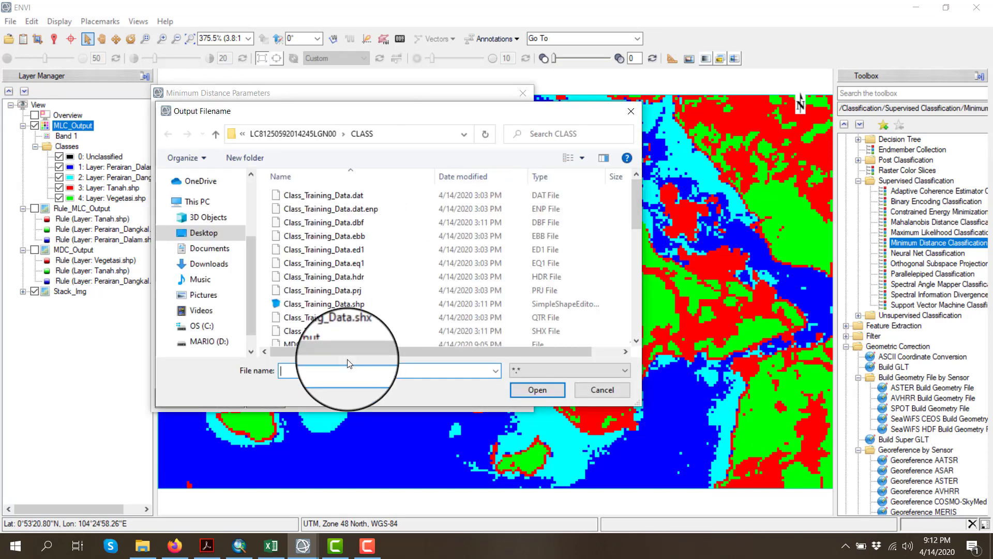
{"action": "type", "text": "MD"}
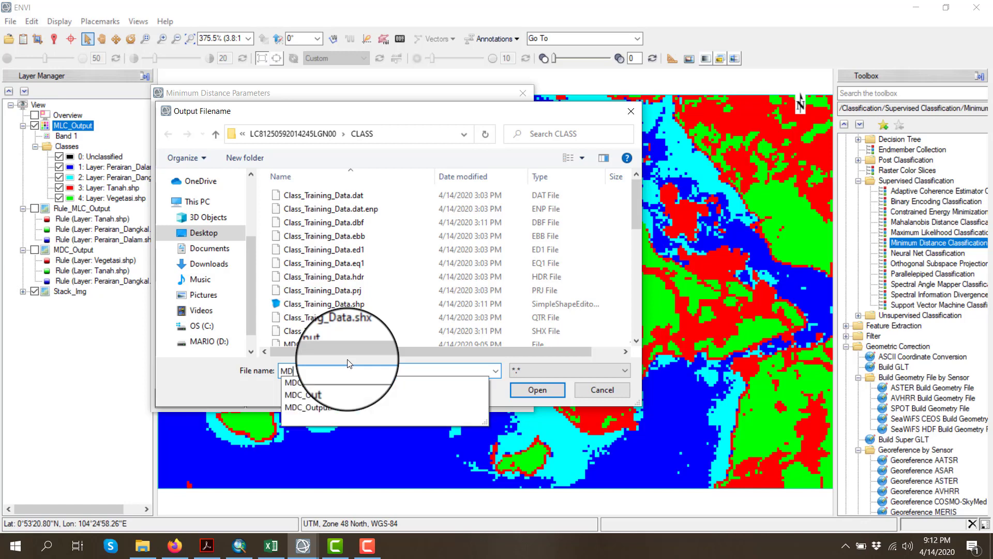
{"action": "type", "text": "C_C"}
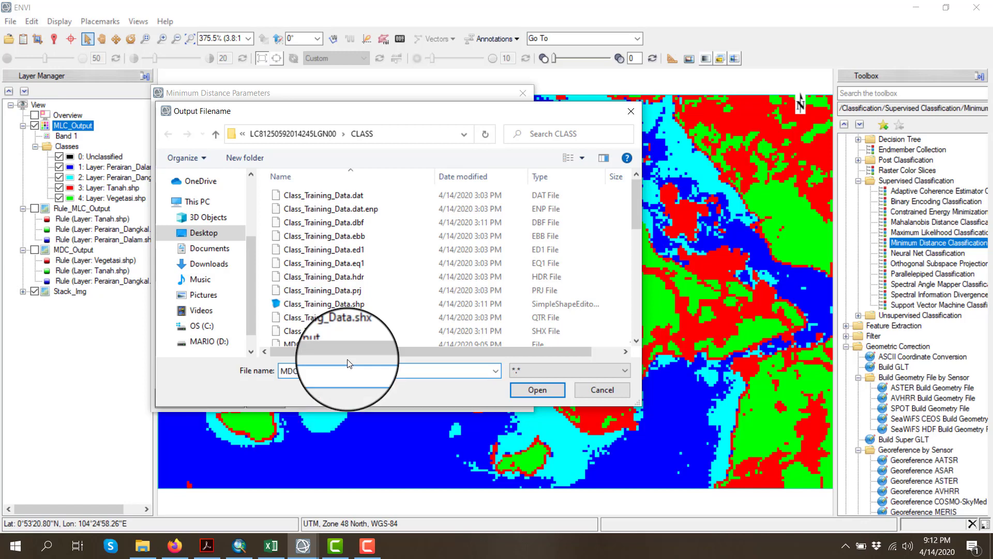
{"action": "key", "text": "Return"}
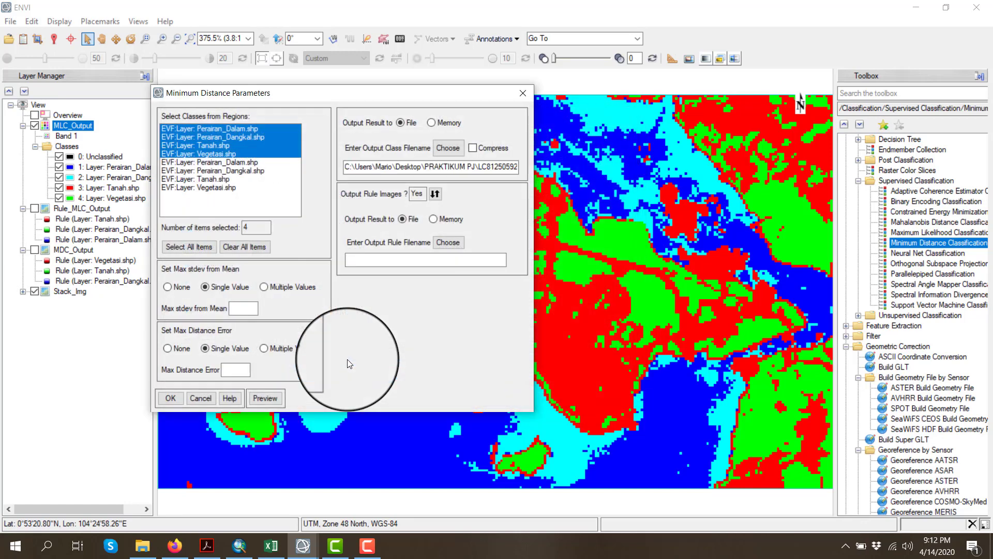
- Set the output rule file to Rules_MDC_2 in the CLASS folder and run the Minimum Distance Classification
{"action": "left_click", "coordinate": [440, 243]}
{"action": "type", "text": "R"}
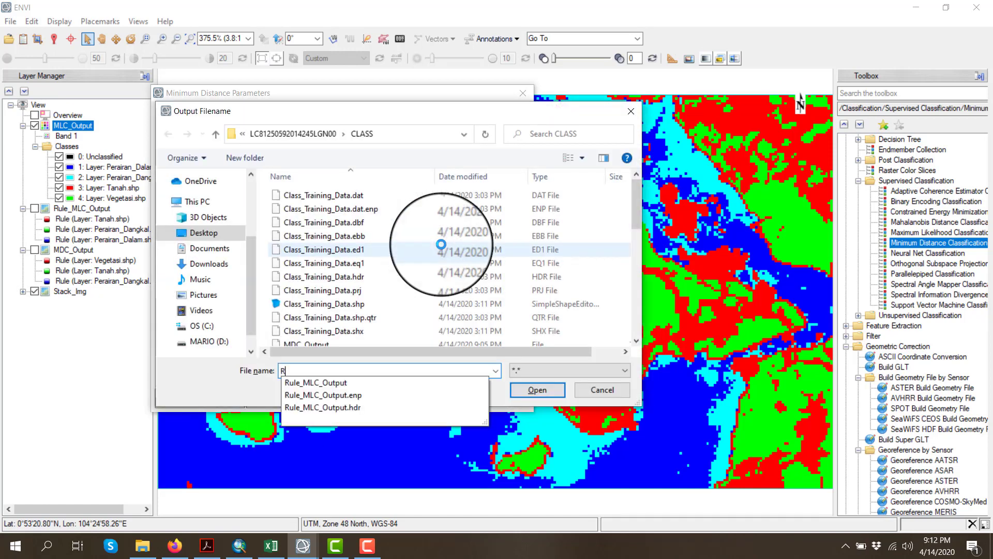
{"action": "type", "text": "ulse"}
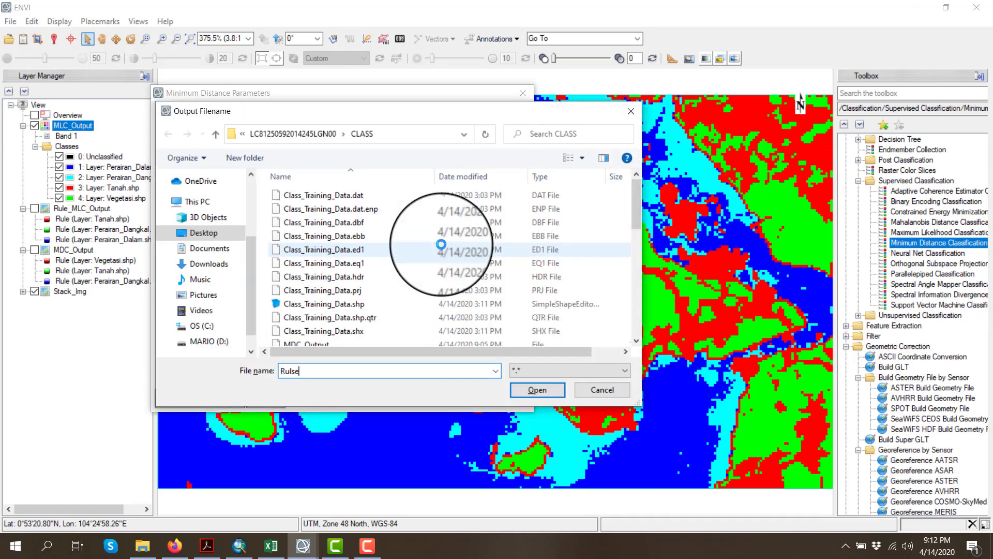
{"action": "key", "text": "BackSpace"}
{"action": "type", "text": "es_MDC_2"}
{"action": "left_click", "coordinate": [536, 389]}
{"action": "left_click", "coordinate": [175, 394]}
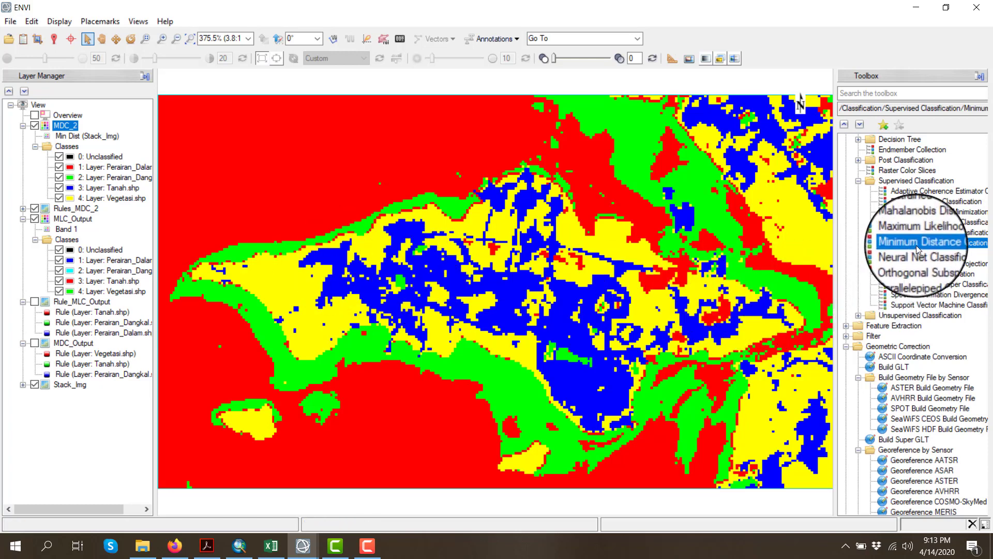
{"action": "double_click", "coordinate": [917, 245]}
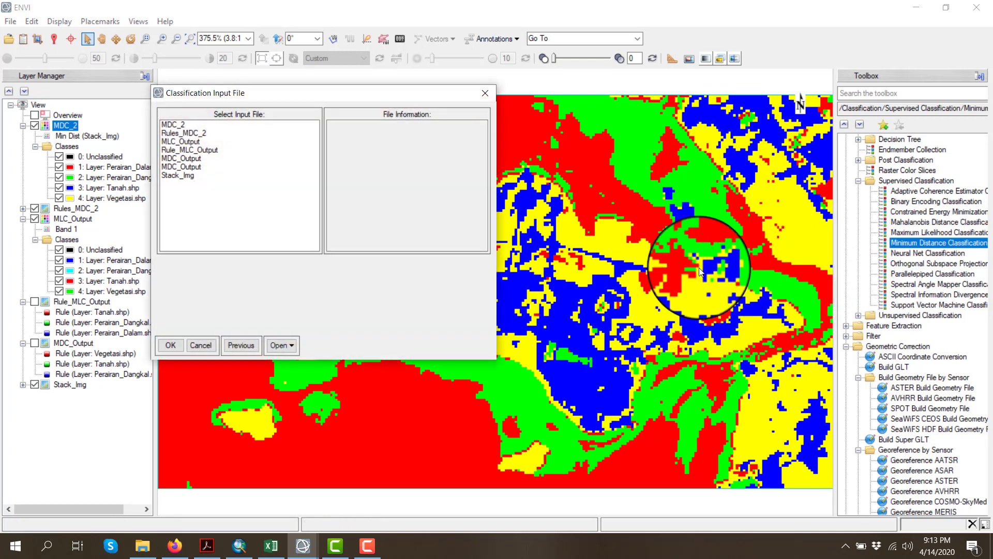
{"action": "left_click", "coordinate": [178, 175]}
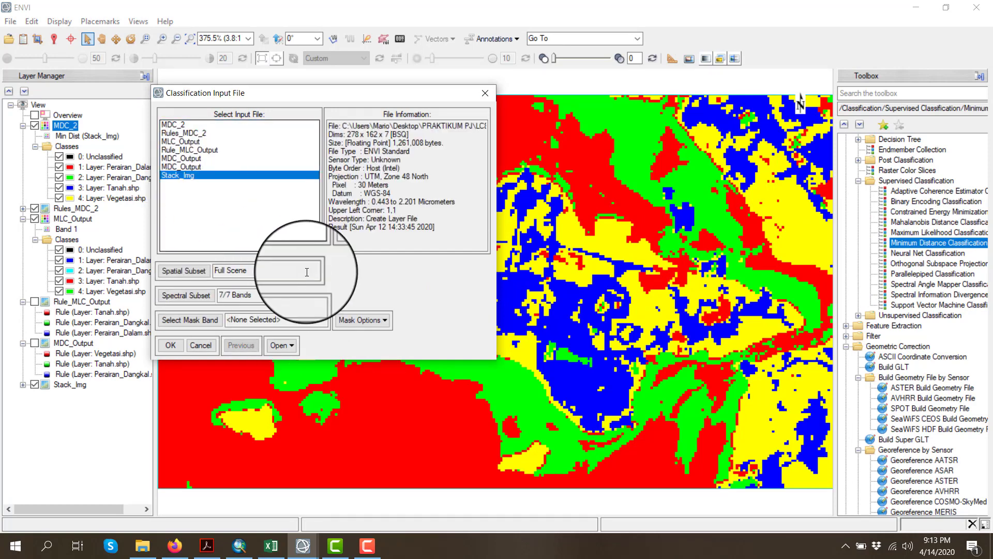
{"action": "left_click", "coordinate": [281, 345]}
{"action": "left_click", "coordinate": [278, 409]}
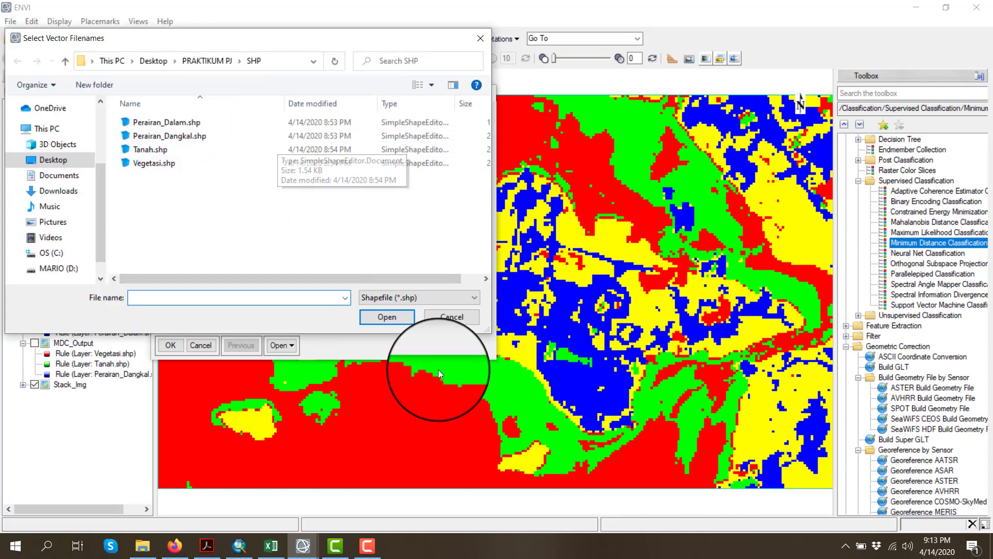
{"action": "left_click", "coordinate": [433, 294]}
{"action": "left_click", "coordinate": [433, 294]}
{"action": "left_click_drag", "start_coordinate": [266, 221], "coordinate": [188, 114]}
{"action": "left_click", "coordinate": [436, 321]}
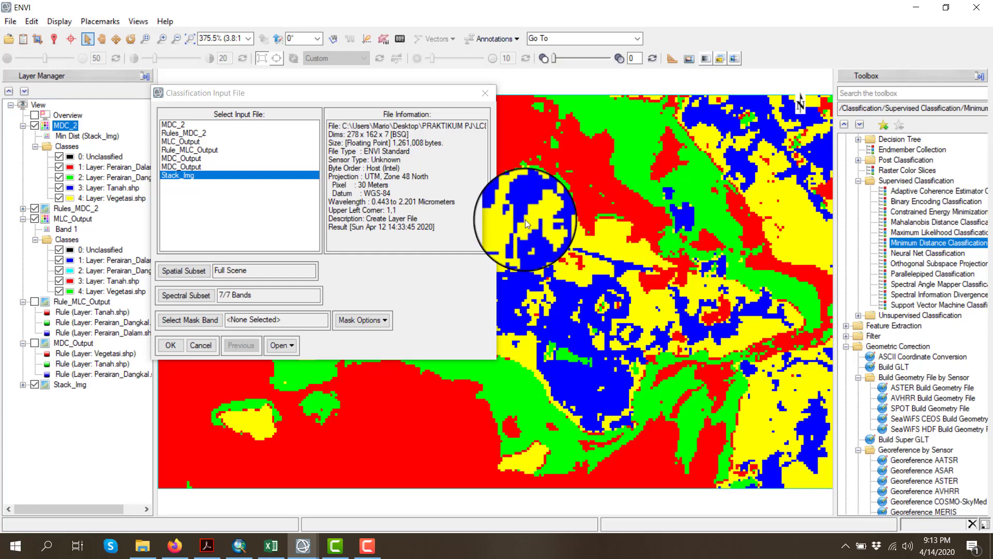
{"action": "left_click", "coordinate": [490, 93]}
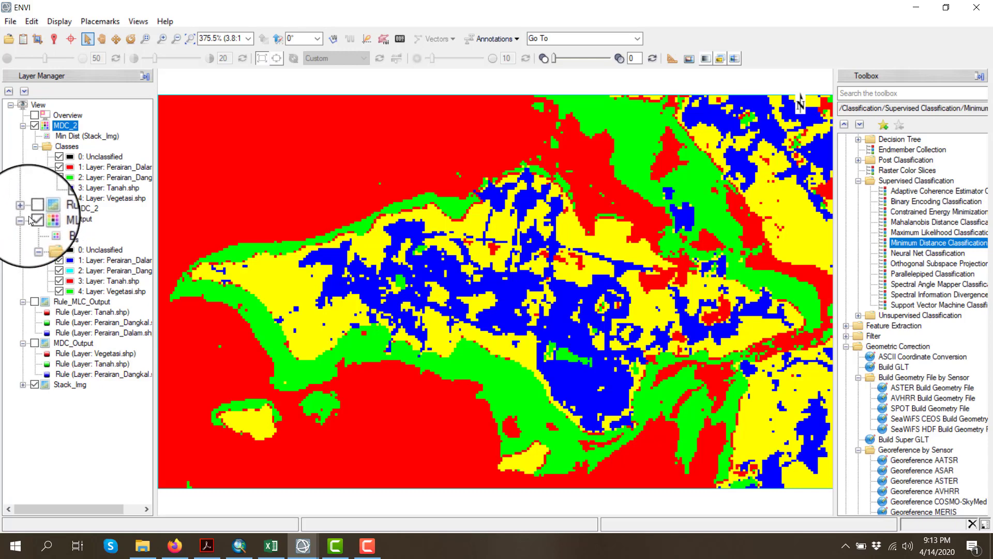
- Switch the MDC_2 layer off and on repeatedly to compare its classes with MLC_Output, leaving MDC_2 shown
{"action": "left_click", "coordinate": [35, 125]}
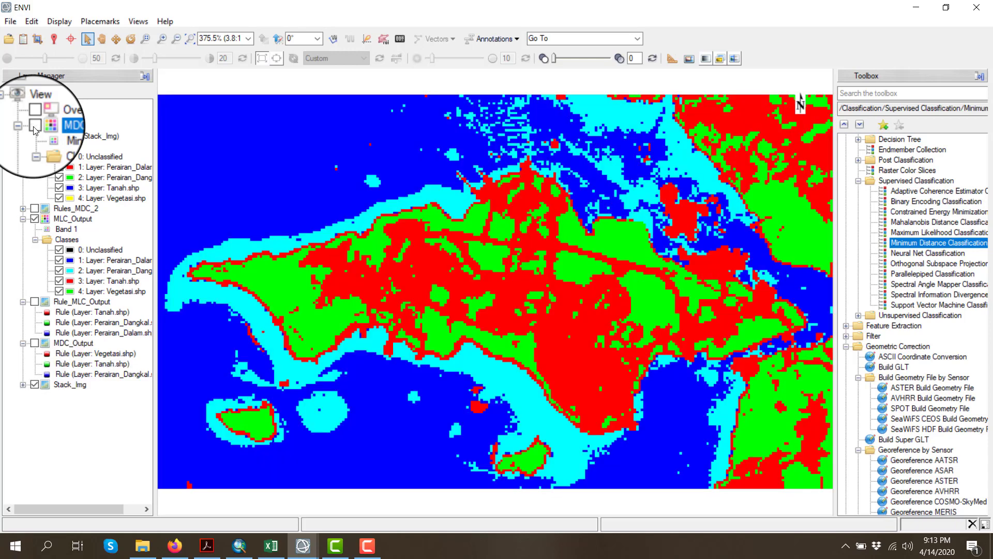
{"action": "left_click", "coordinate": [35, 125]}
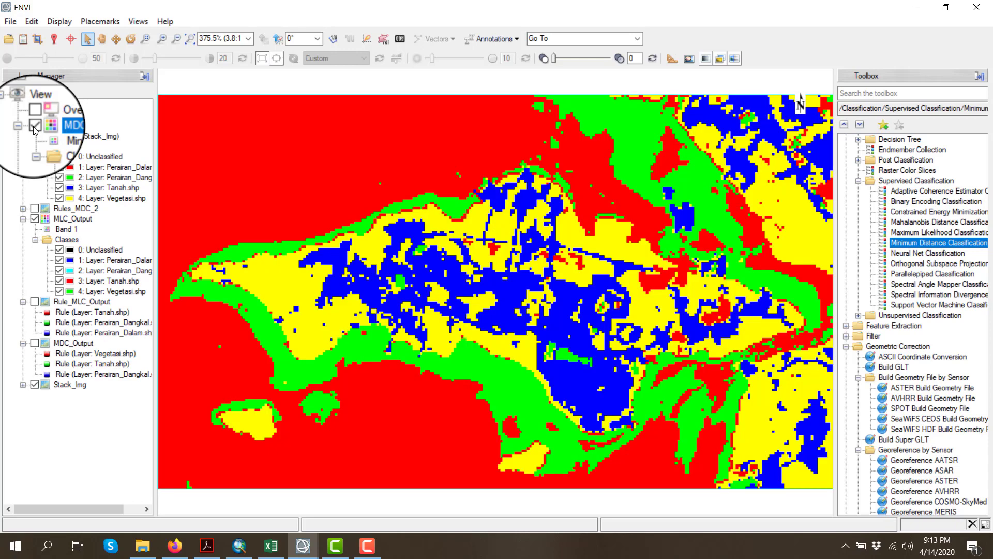
{"action": "left_click", "coordinate": [35, 125]}
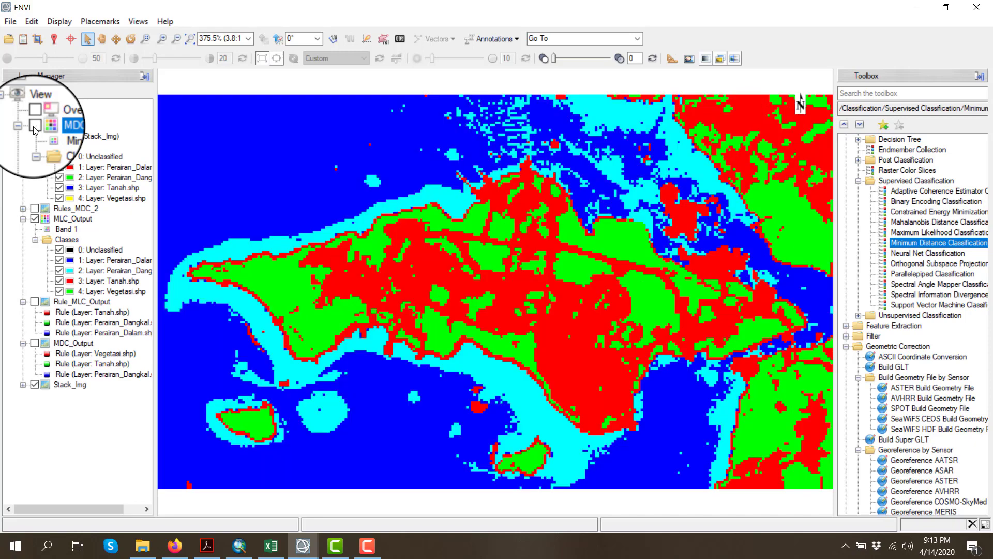
{"action": "left_click", "coordinate": [35, 125]}
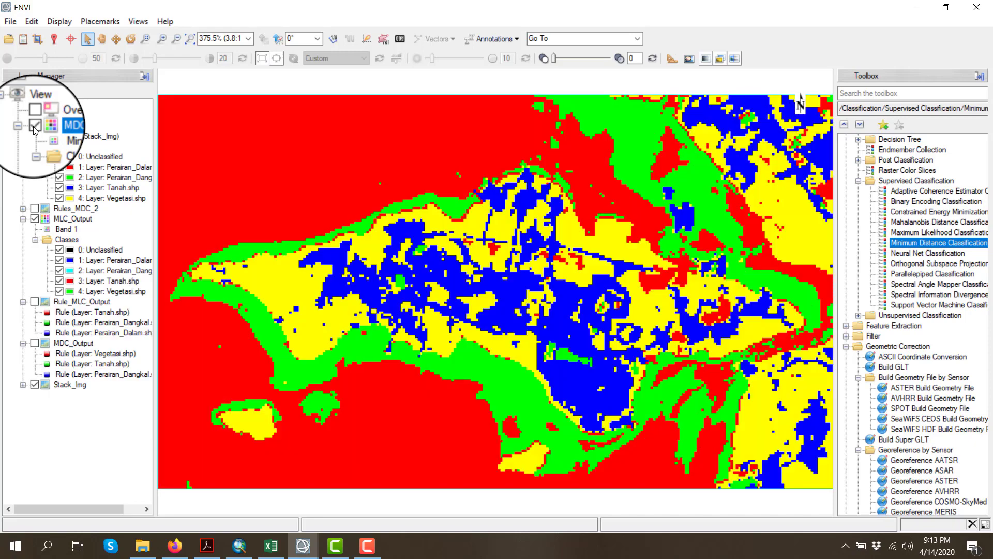
{"action": "left_click", "coordinate": [35, 126]}
{"action": "left_click", "coordinate": [35, 125]}
{"action": "left_click", "coordinate": [35, 125]}
{"action": "left_click", "coordinate": [34, 125]}
- Start a Support Vector Machine Classification of Stack_Img with the first four training regions, Perairan_Dalam, Perairan_Dangkal, Tanah and Vegetasi, as classes
{"action": "left_click", "coordinate": [911, 212]}
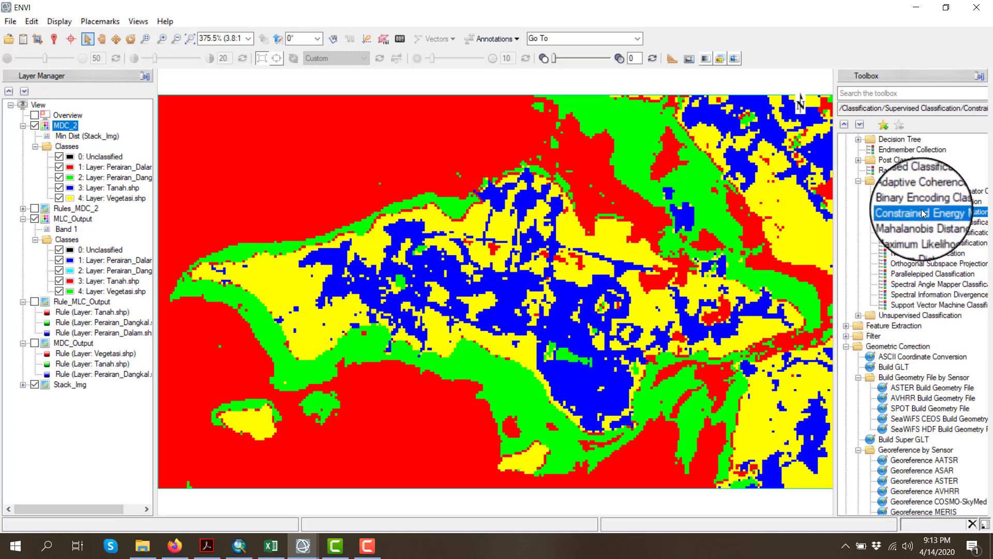
{"action": "left_click", "coordinate": [933, 308]}
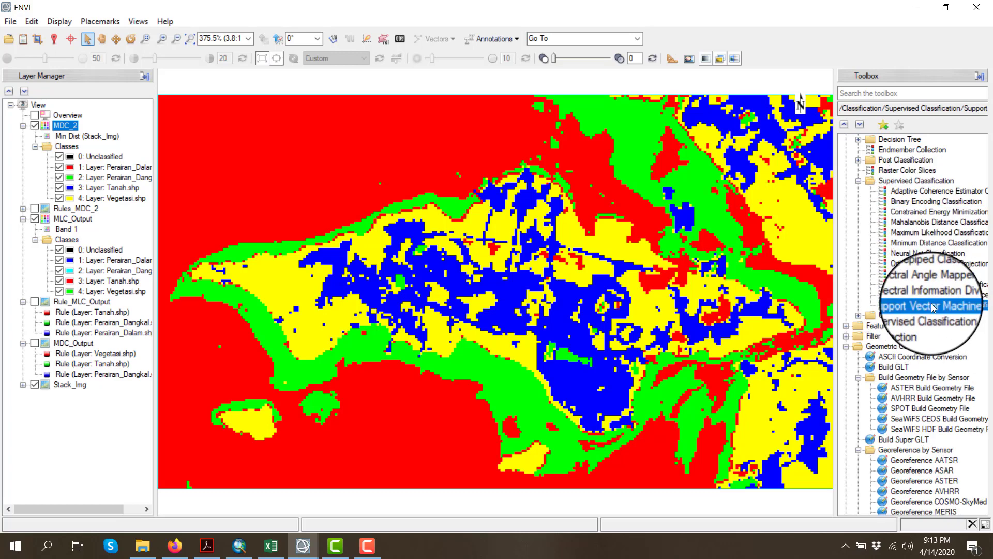
{"action": "double_click", "coordinate": [933, 307]}
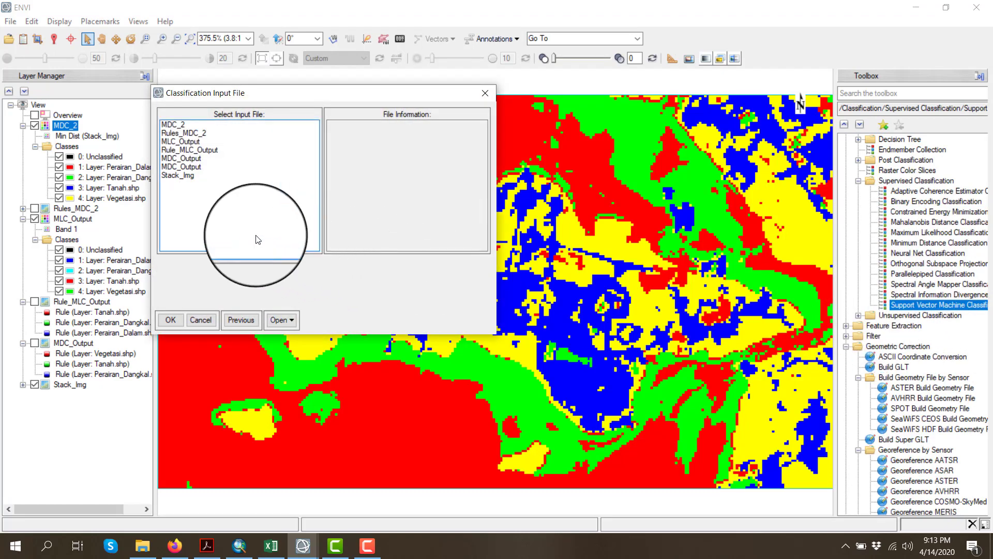
{"action": "double_click", "coordinate": [191, 176]}
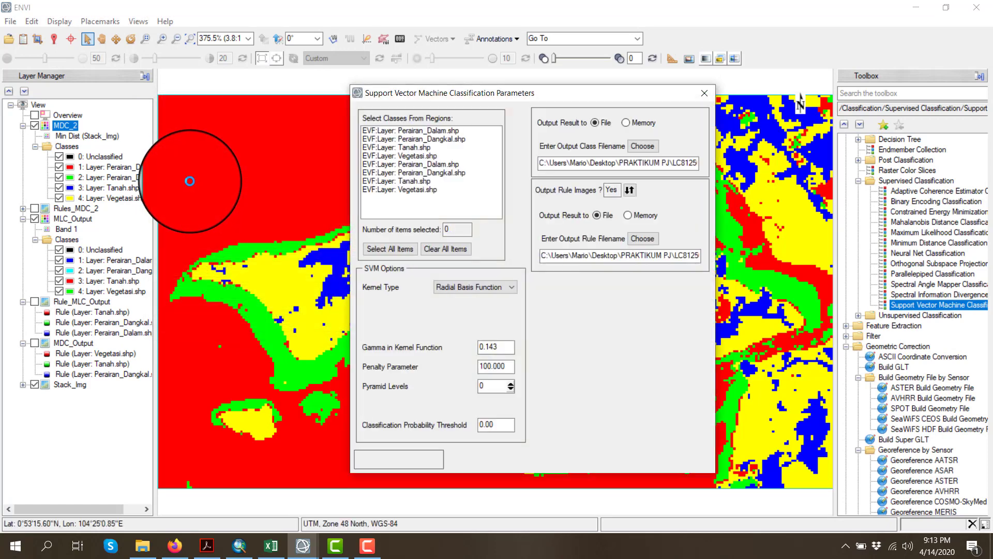
{"action": "left_click", "coordinate": [411, 131]}
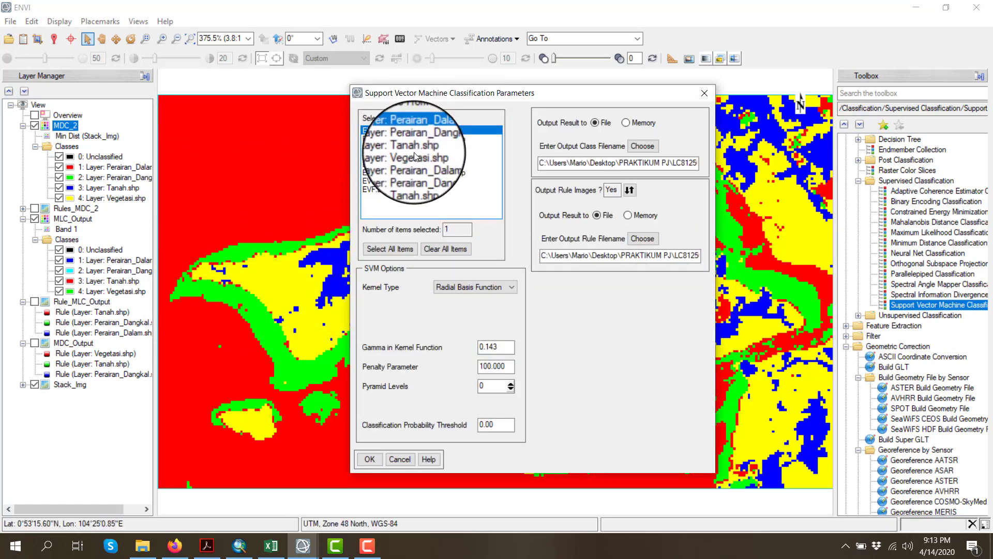
{"action": "left_click", "coordinate": [414, 156], "text": "shift"}
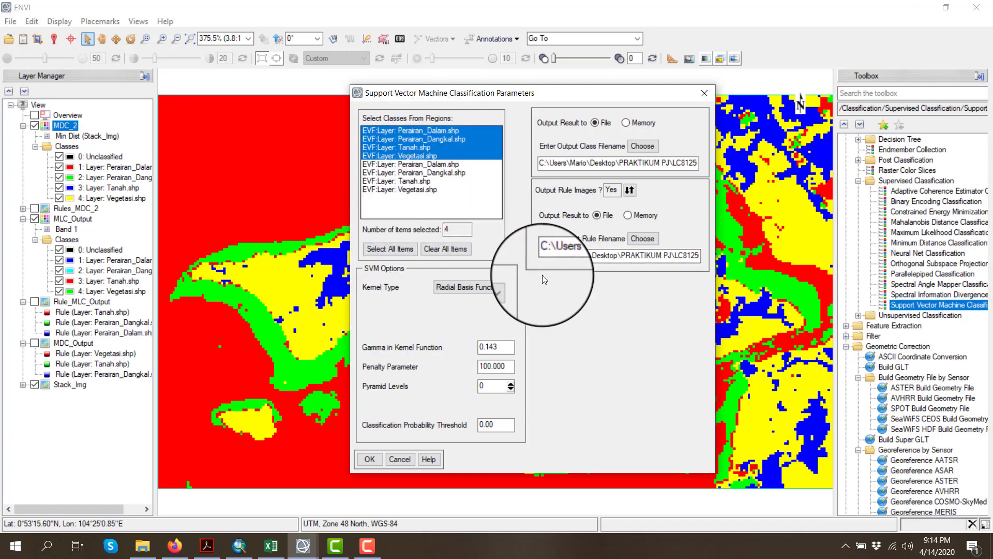
- Set the output class file of the Support Vector Machine Classification to SVMC_Output in the CLASS folder
{"action": "left_click", "coordinate": [645, 146]}
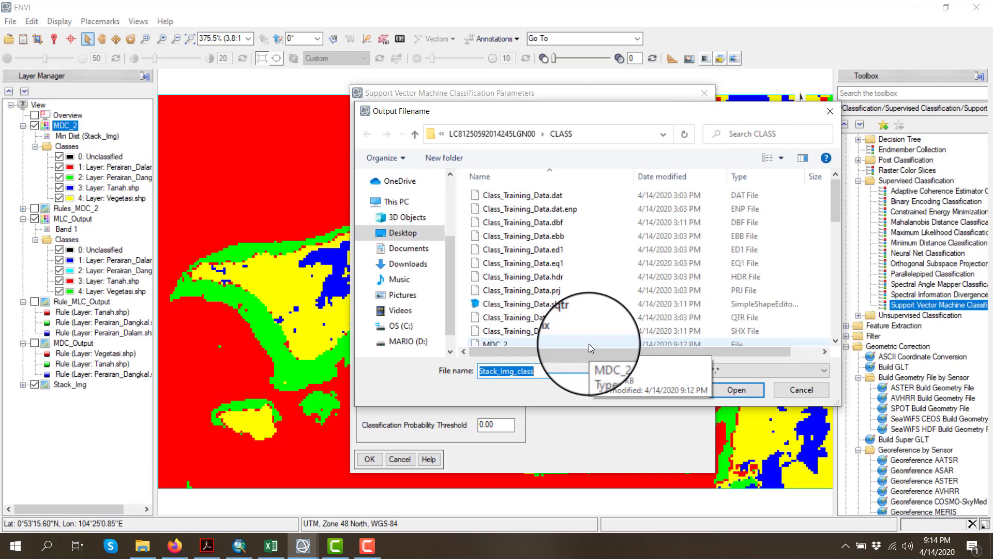
{"action": "type", "text": "SVMC_"}
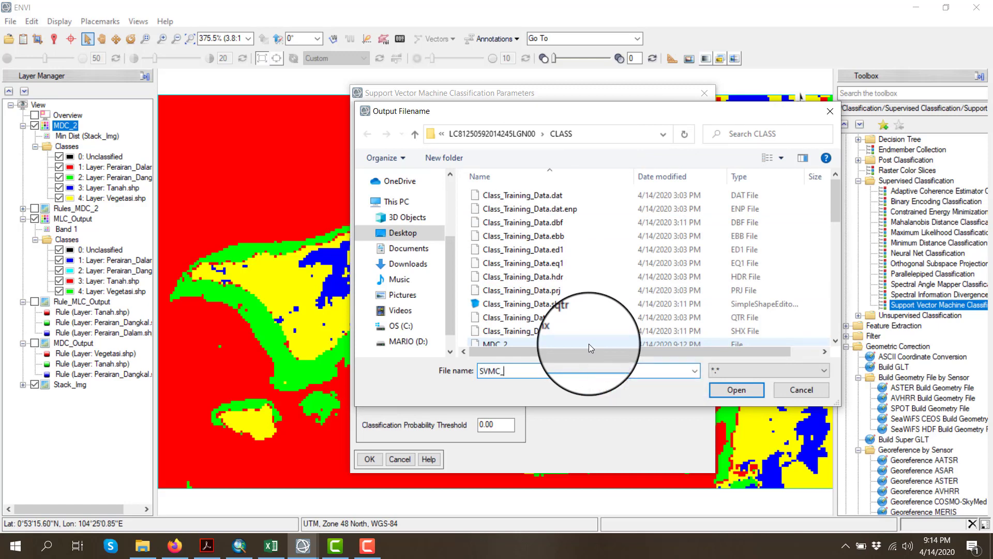
{"action": "type", "text": "Output"}
{"action": "key", "text": "Return"}
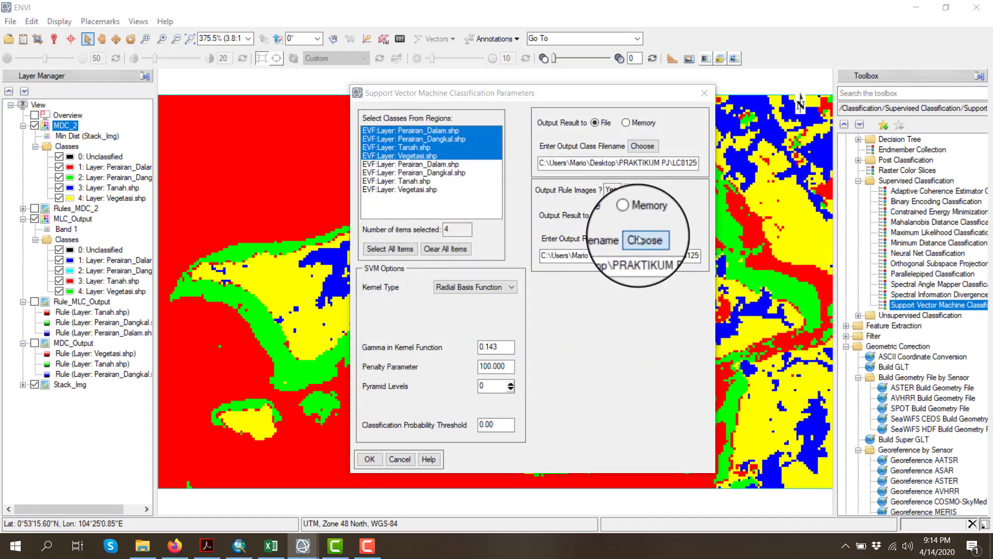
- Set the output rule file to Rules_SVMC_Output in the CLASS folder and run the Support Vector Machine Classification
{"action": "left_click", "coordinate": [638, 235]}
{"action": "type", "text": "R"}
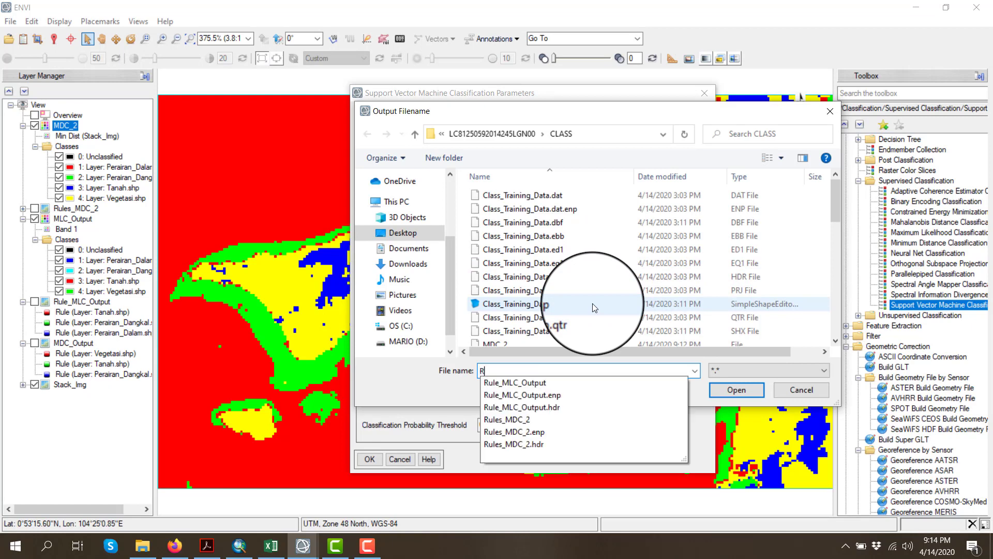
{"action": "type", "text": "ules_S"}
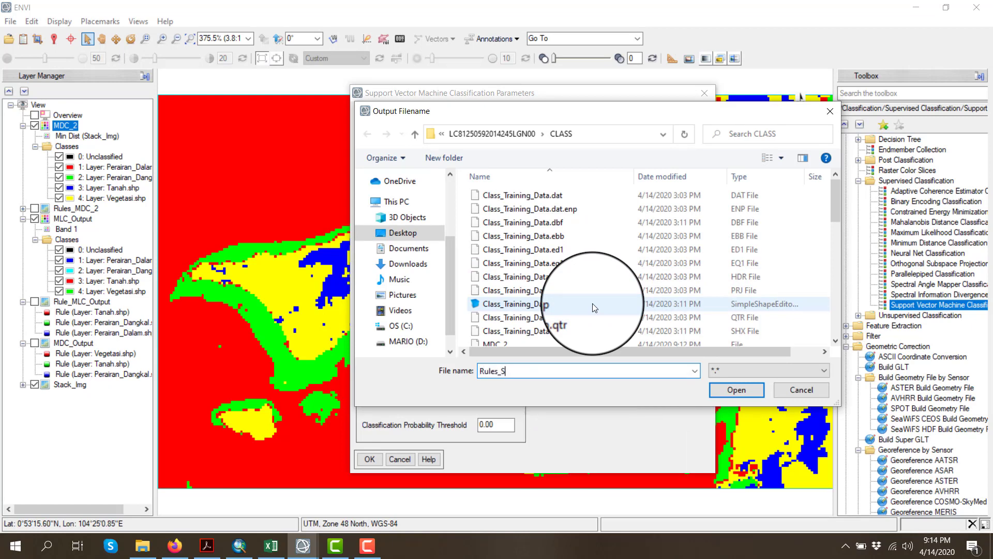
{"action": "type", "text": "VMC_Output"}
{"action": "key", "text": "Return"}
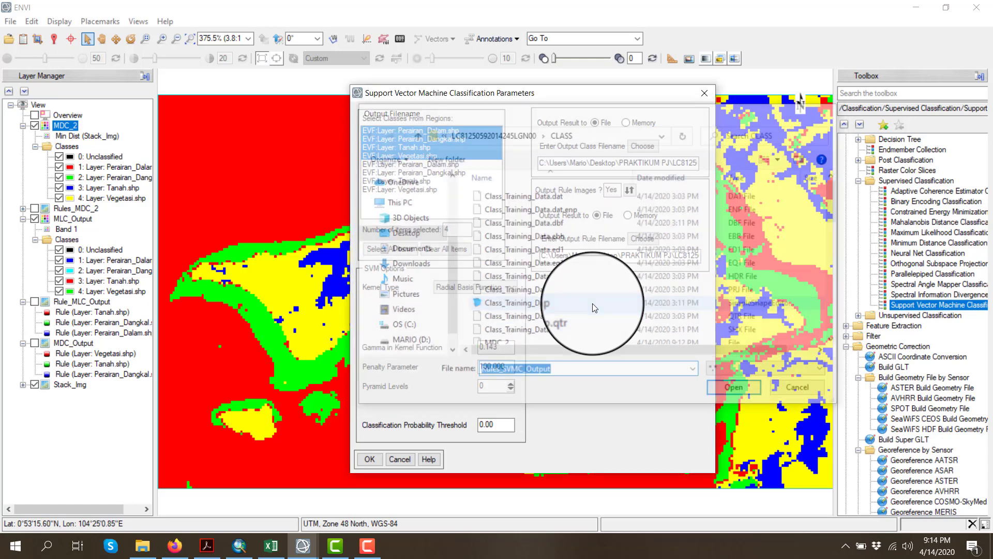
{"action": "left_click", "coordinate": [370, 460]}
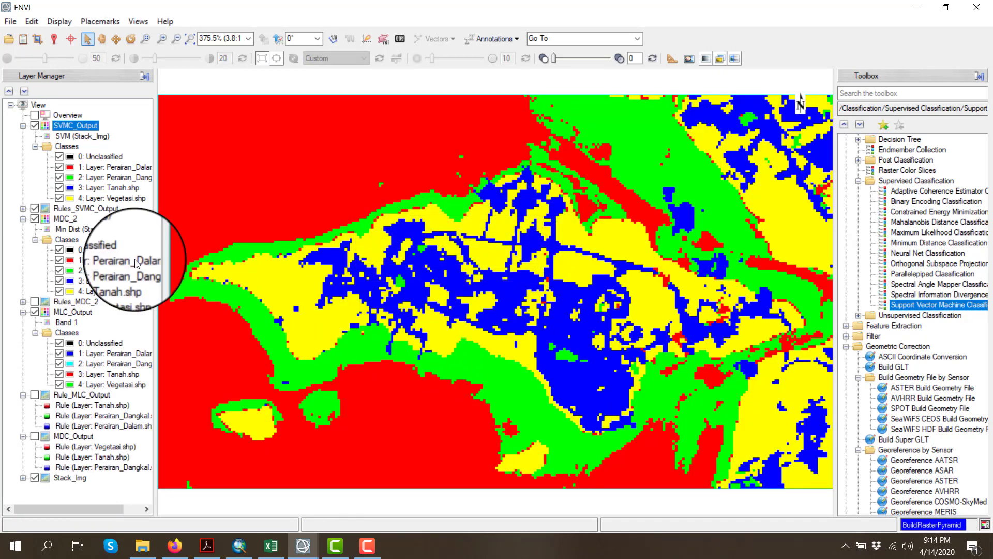
- Hide the Rules_SVMC_Output layer and switch SVMC_Output off and on repeatedly to compare its classes with MDC_2, leaving SVMC_Output hidden
{"action": "left_click", "coordinate": [35, 127]}
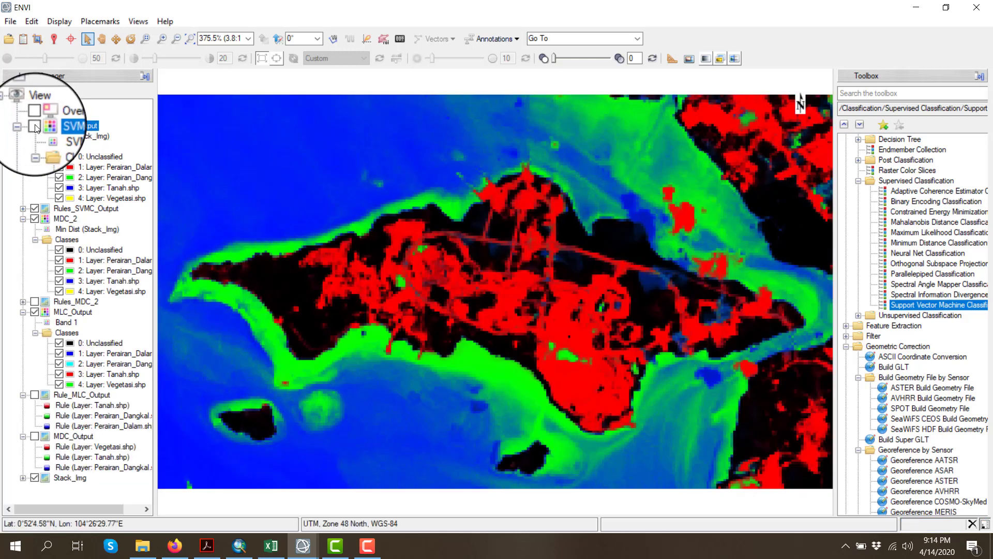
{"action": "left_click", "coordinate": [34, 126]}
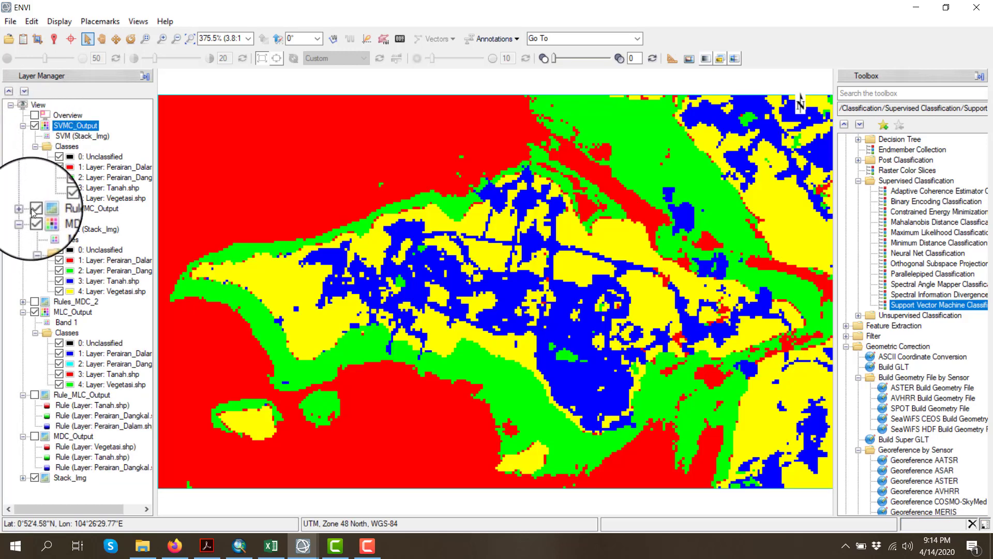
{"action": "left_click", "coordinate": [34, 127]}
{"action": "left_click", "coordinate": [35, 127]}
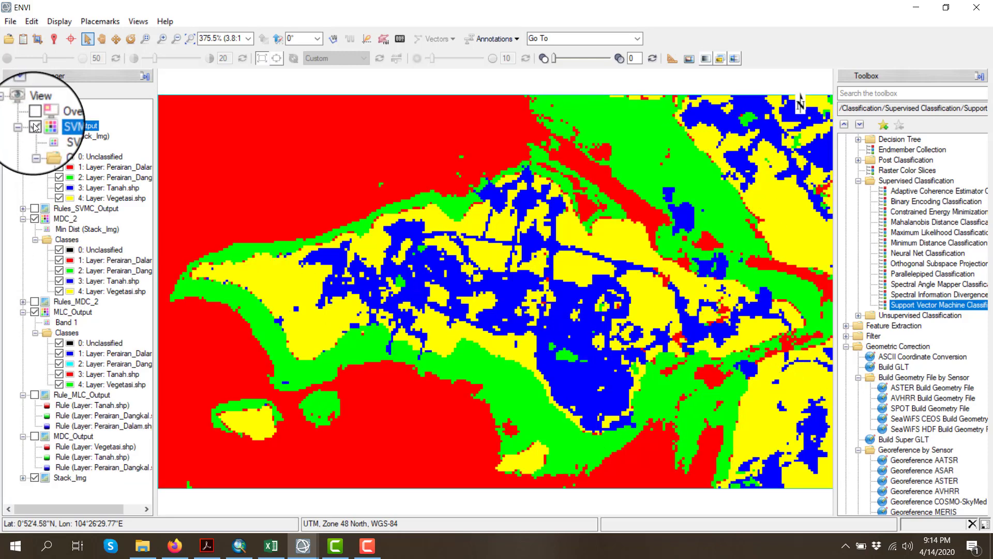
{"action": "left_click", "coordinate": [34, 126]}
{"action": "left_click", "coordinate": [34, 126]}
{"action": "left_click", "coordinate": [35, 127]}
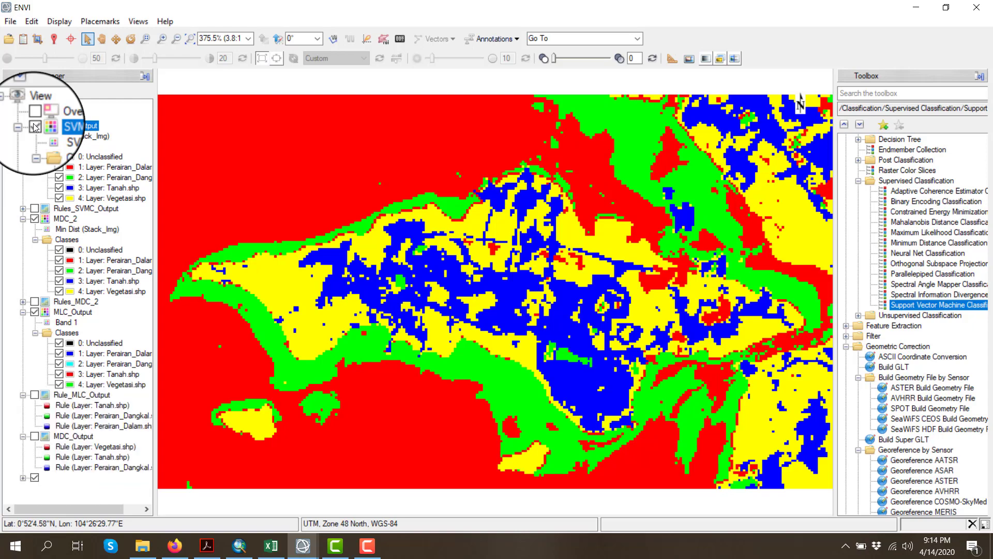
{"action": "left_click", "coordinate": [34, 127]}
{"action": "left_click", "coordinate": [34, 126]}
{"action": "left_click", "coordinate": [34, 127]}
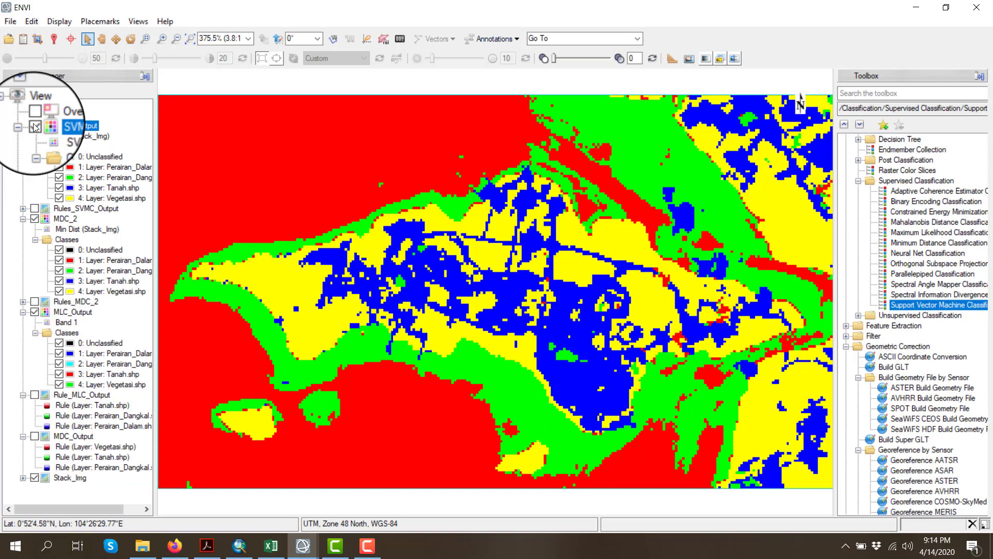
{"action": "left_click", "coordinate": [34, 126]}
{"action": "left_click", "coordinate": [35, 126]}
{"action": "left_click", "coordinate": [34, 126]}
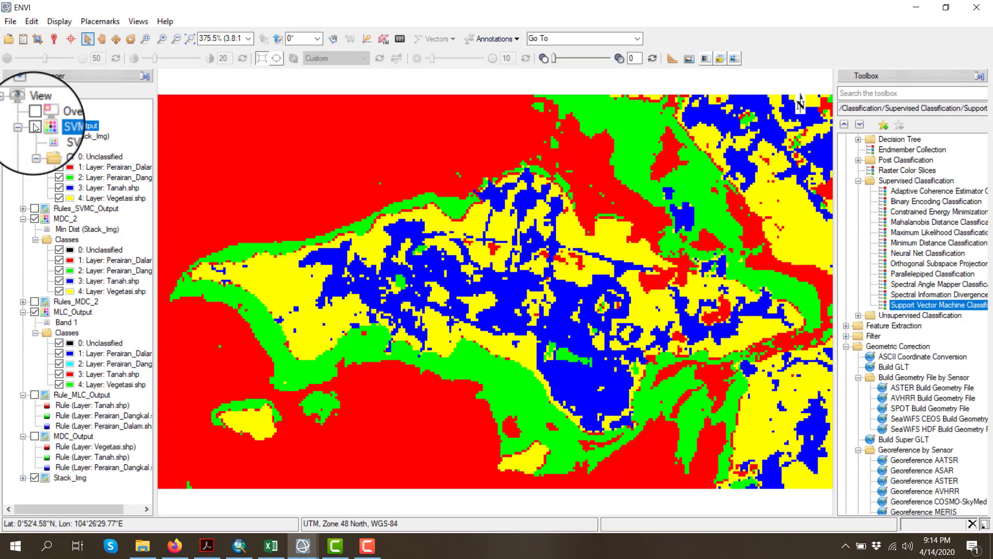
{"action": "left_click", "coordinate": [35, 127]}
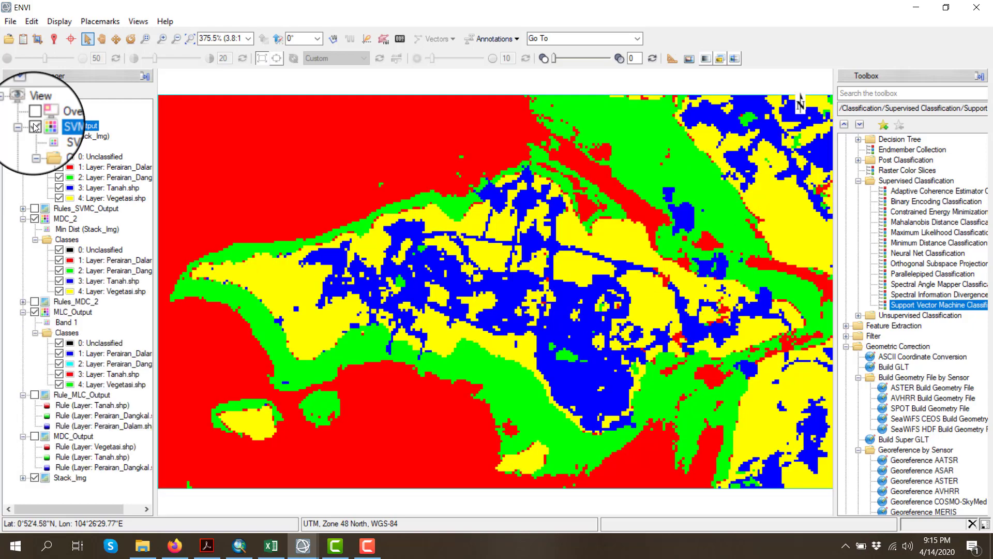
{"action": "left_click", "coordinate": [35, 127]}
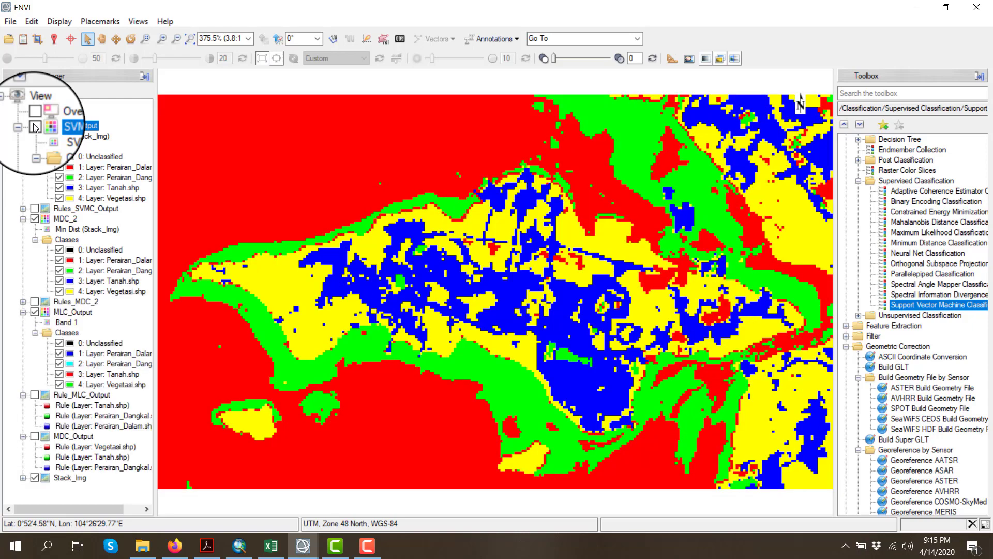
{"action": "left_click", "coordinate": [34, 126]}
{"action": "left_click", "coordinate": [35, 126]}
{"action": "left_click", "coordinate": [34, 127]}
{"action": "left_click", "coordinate": [35, 126]}
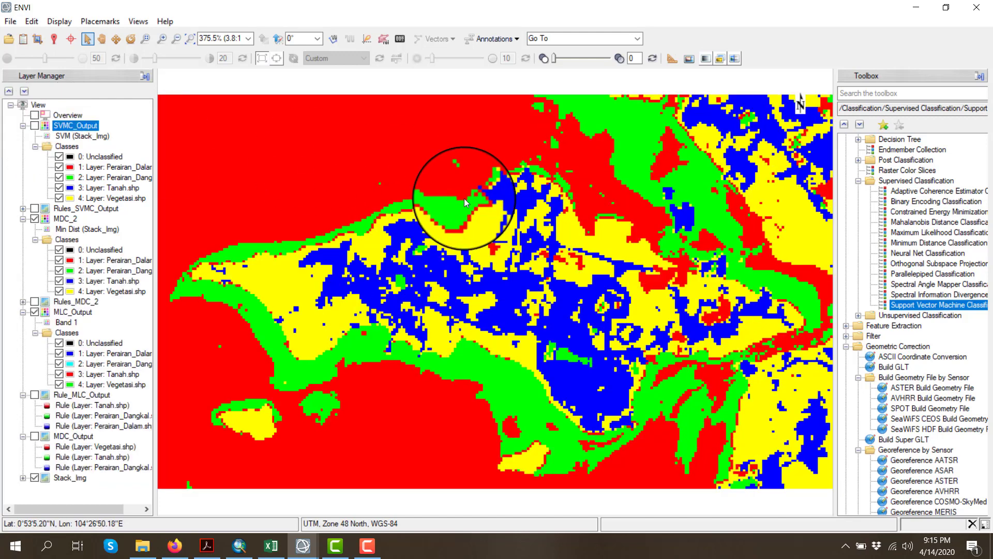
{"action": "left_click", "coordinate": [920, 222]}
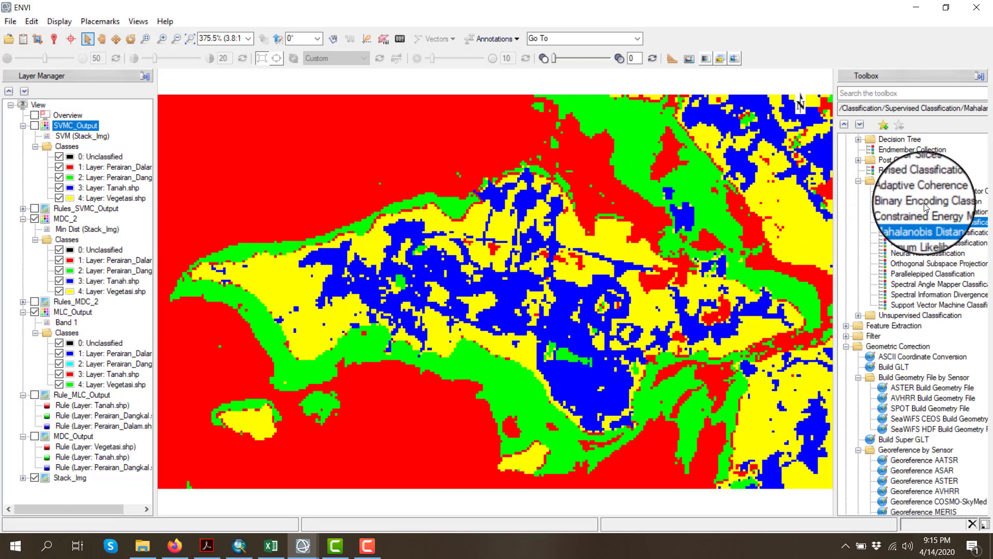
{"action": "left_click", "coordinate": [926, 193]}
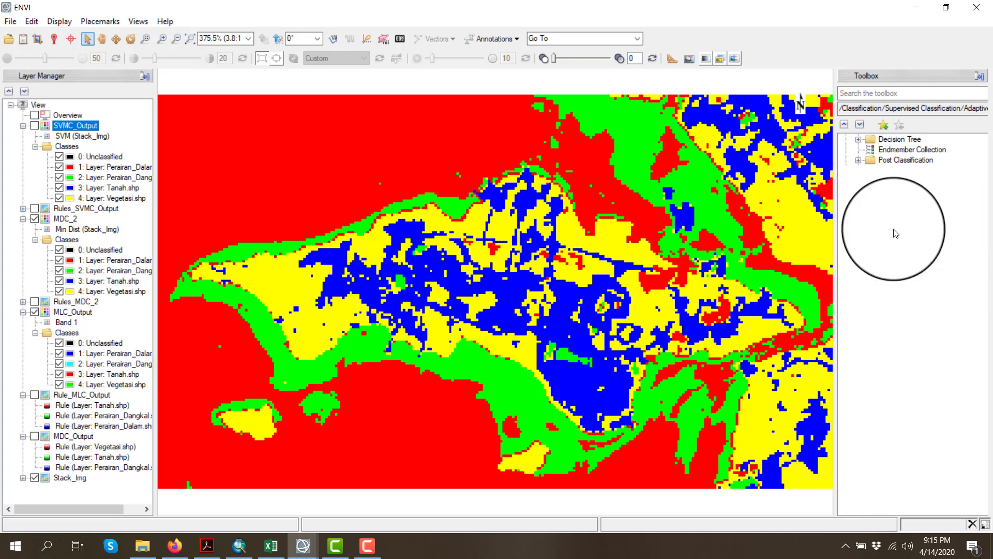
{"action": "left_click", "coordinate": [890, 254]}
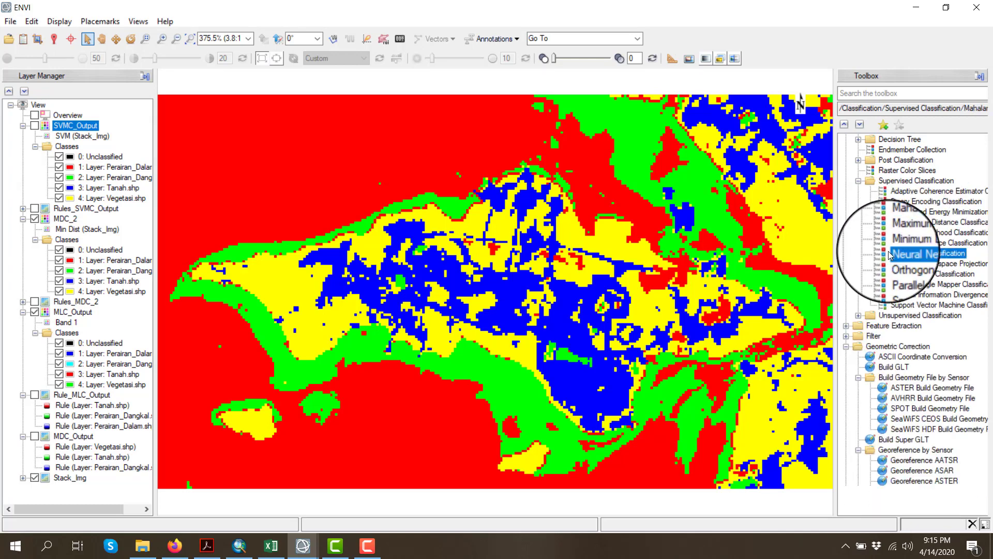
{"action": "left_click", "coordinate": [913, 284]}
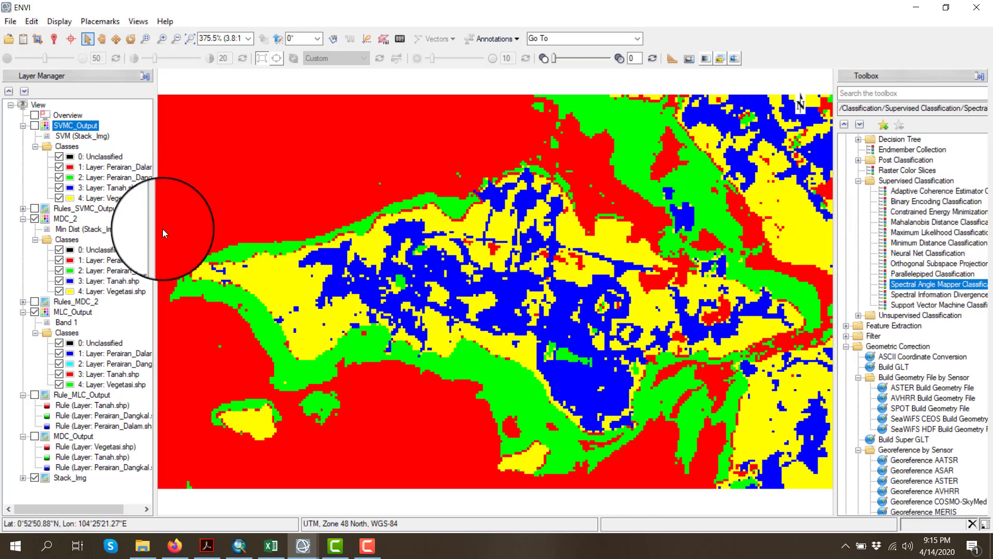
- Look over the available Supervised Classification methods, including Maximum Likelihood, Spectral Angle Mapper and Support Vector Machine
{"action": "left_click", "coordinate": [908, 203]}
{"action": "left_click", "coordinate": [908, 209]}
{"action": "left_click", "coordinate": [904, 234]}
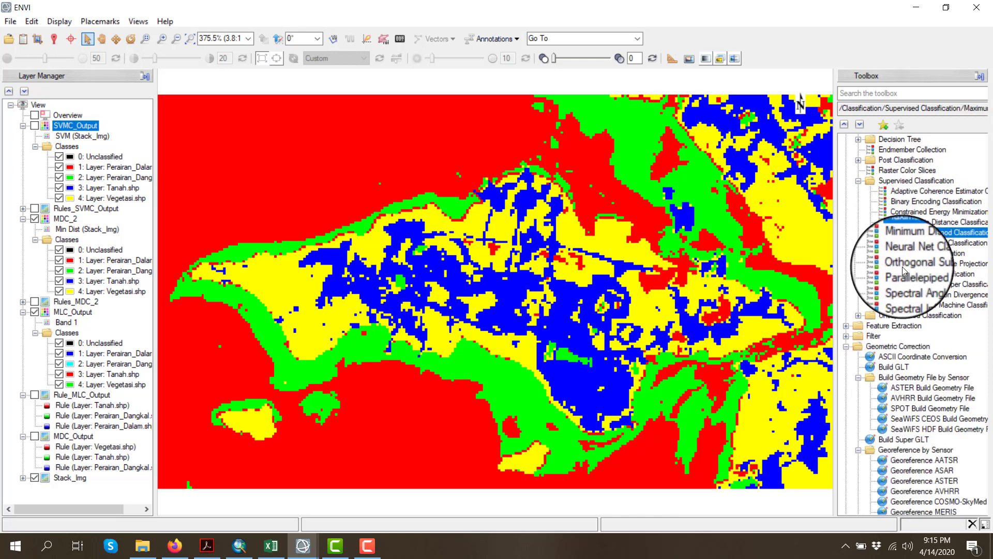
{"action": "left_click", "coordinate": [902, 266]}
{"action": "left_click", "coordinate": [901, 285]}
{"action": "left_click", "coordinate": [896, 308]}
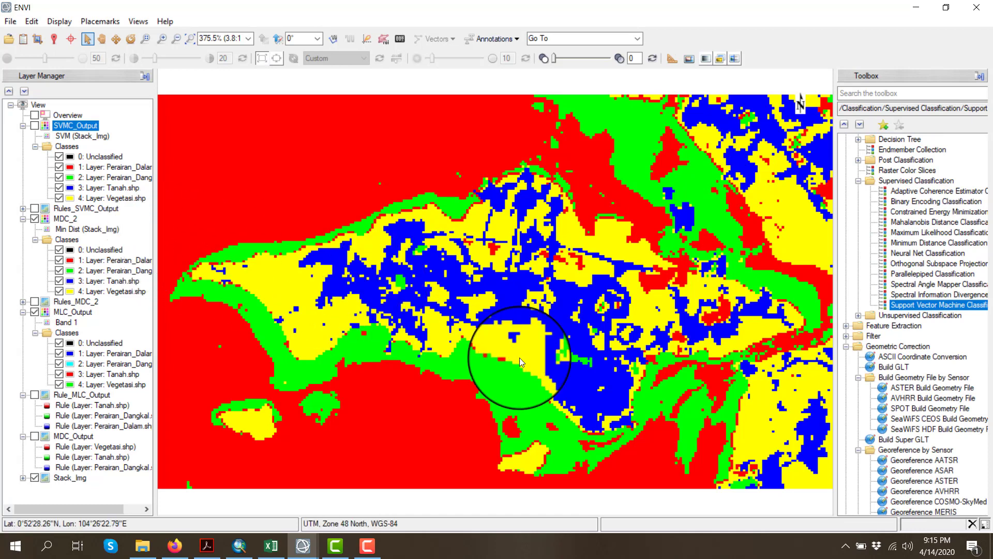
{"action": "left_click", "coordinate": [902, 232]}
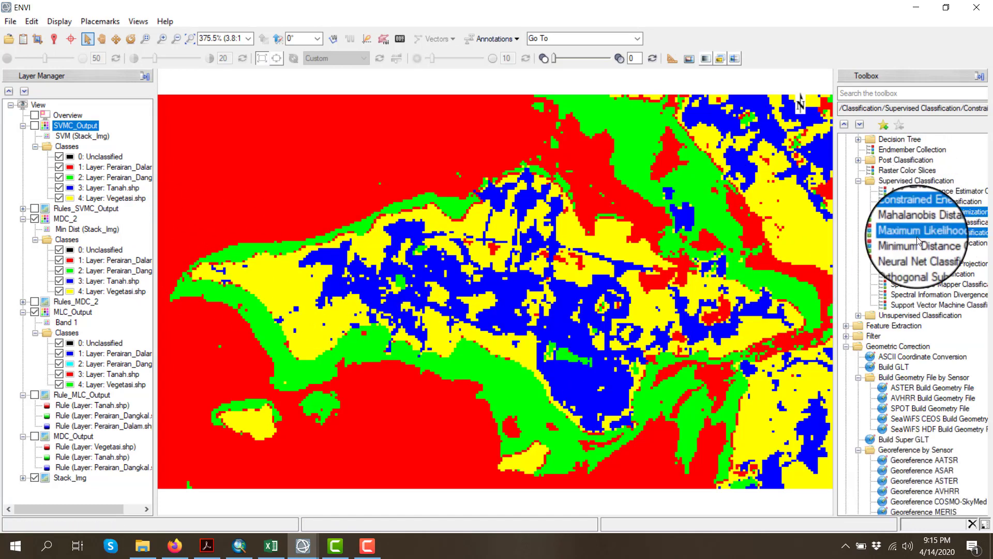
{"action": "left_click", "coordinate": [916, 284]}
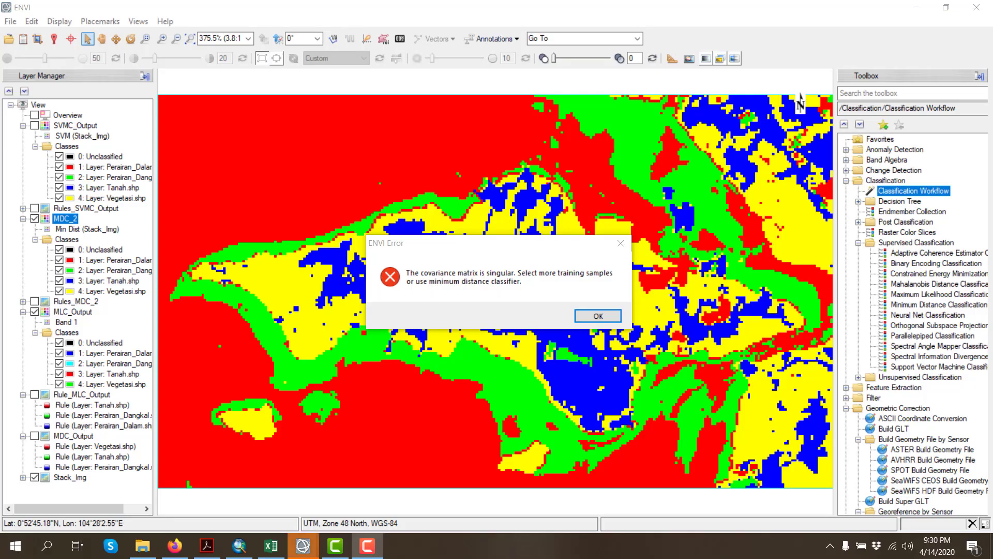
- Dismiss the covariance matrix error and select the Supervised Classification group of tools
{"action": "left_click", "coordinate": [598, 316]}
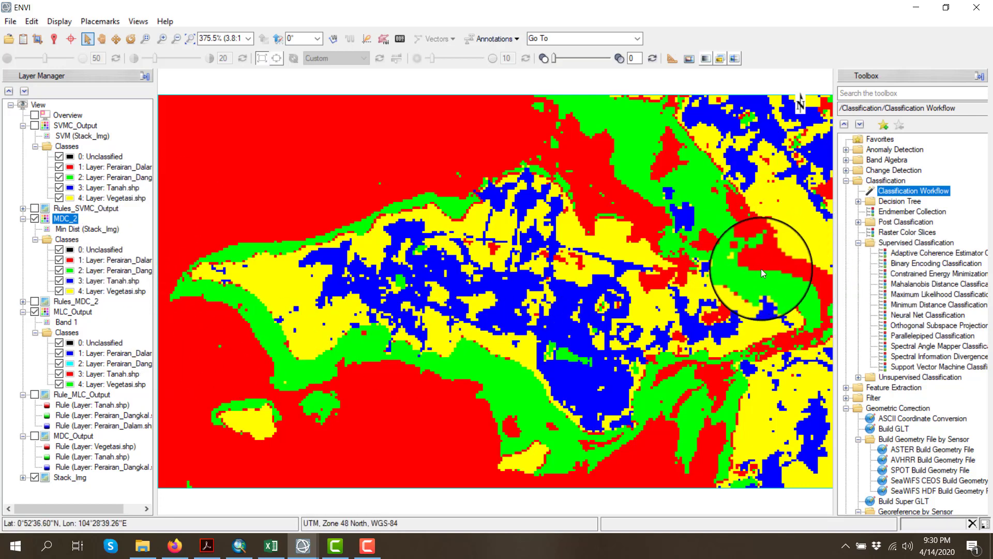
{"action": "left_click", "coordinate": [919, 255]}
{"action": "left_click", "coordinate": [920, 263]}
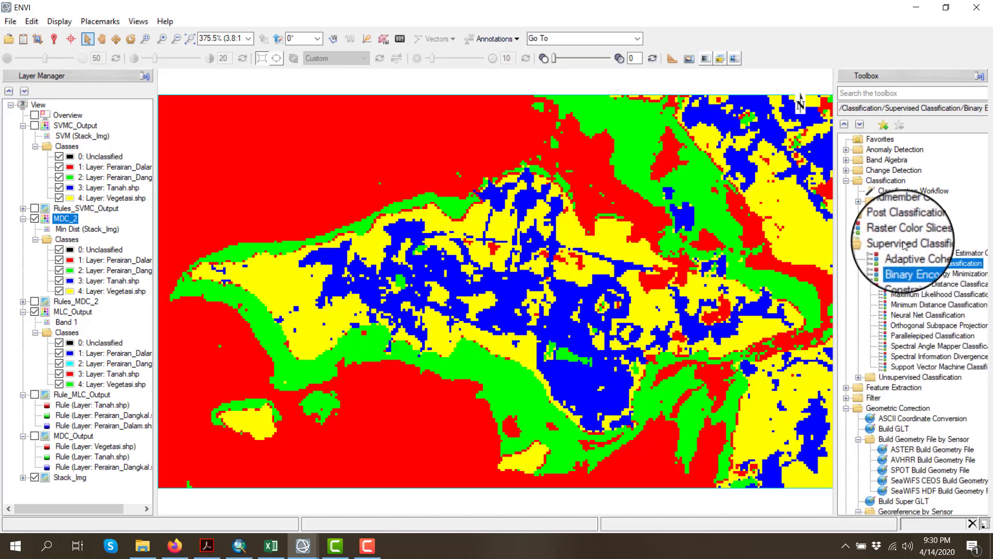
{"action": "left_click", "coordinate": [895, 243]}
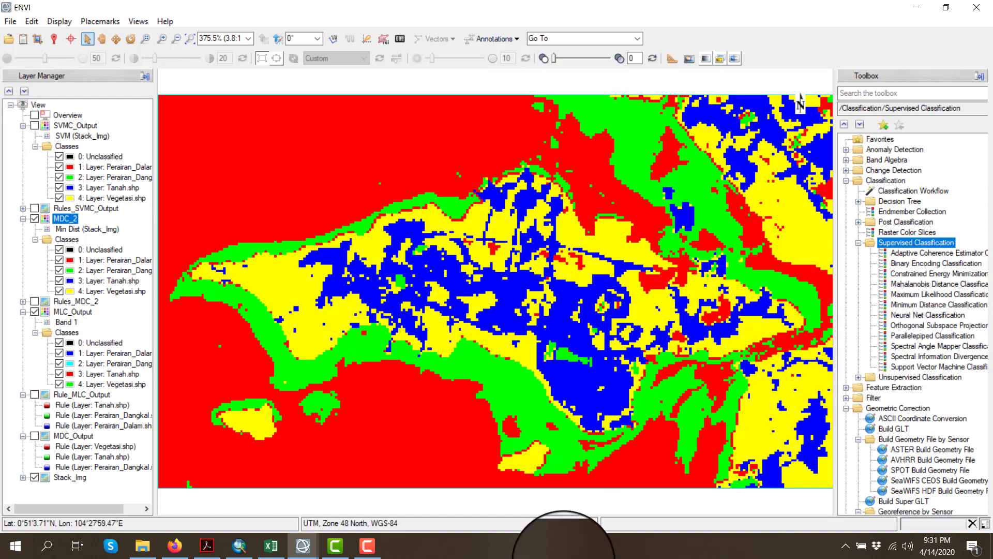
{"action": "left_click", "coordinate": [152, 545]}
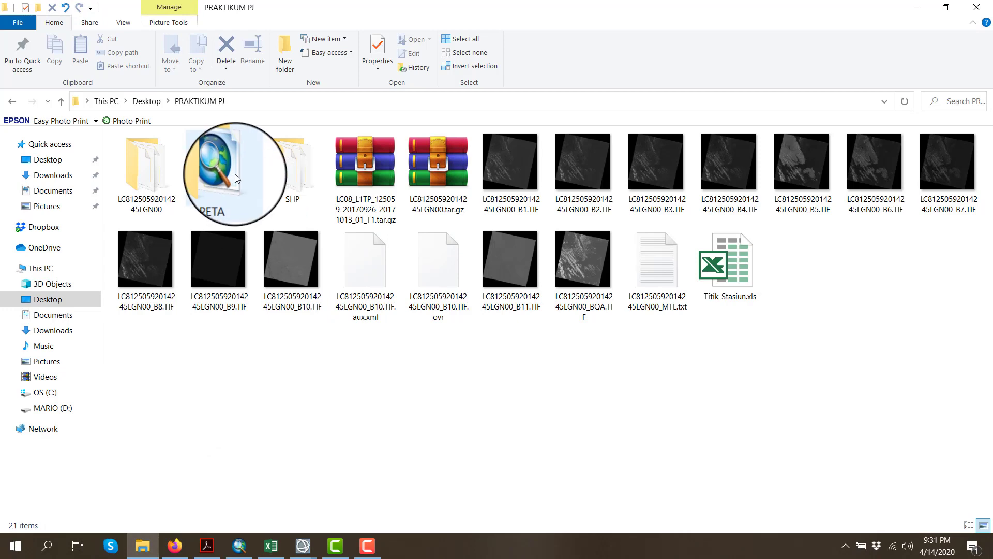
{"action": "left_click", "coordinate": [313, 187]}
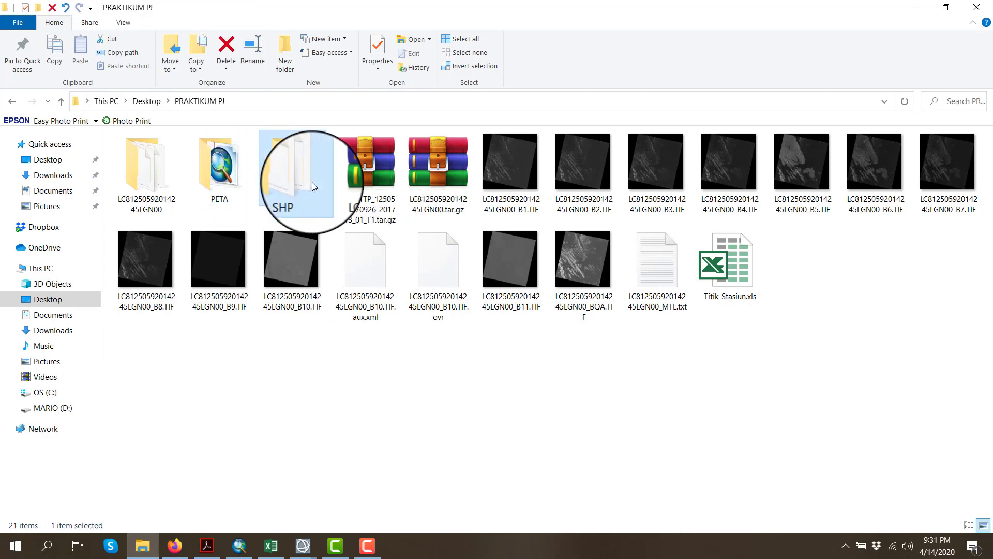
{"action": "left_click", "coordinate": [12, 101]}
{"action": "double_click", "coordinate": [212, 181]}
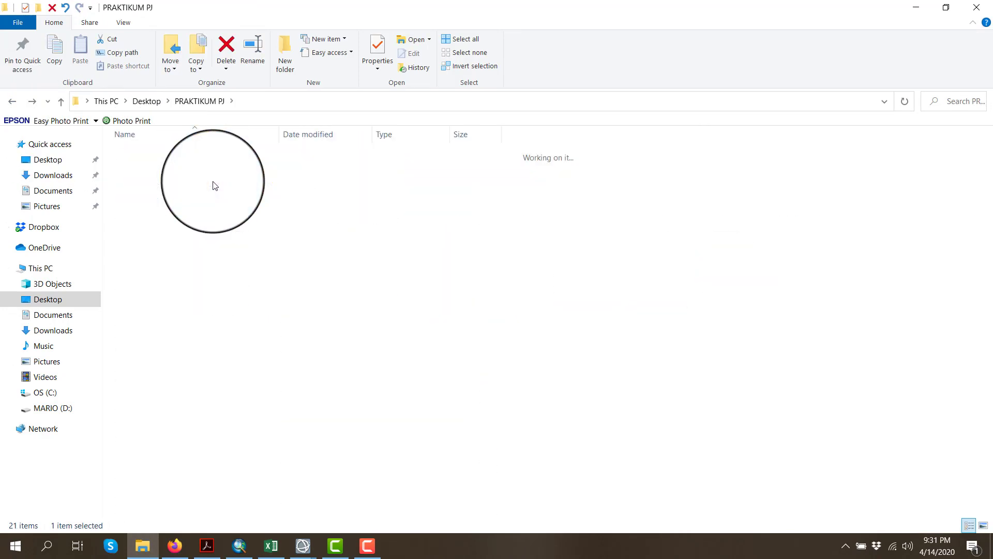
{"action": "key", "text": "alt+Left"}
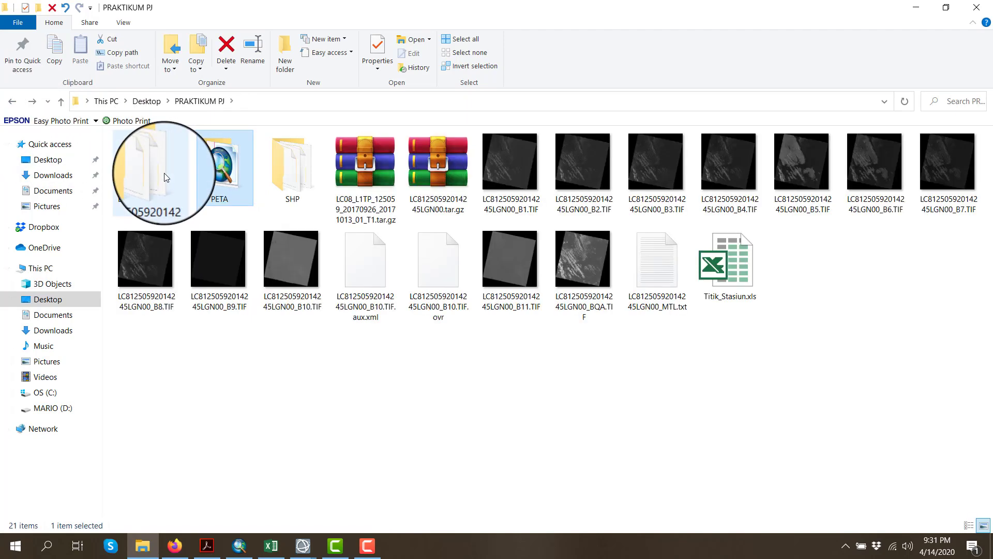
{"action": "double_click", "coordinate": [164, 177]}
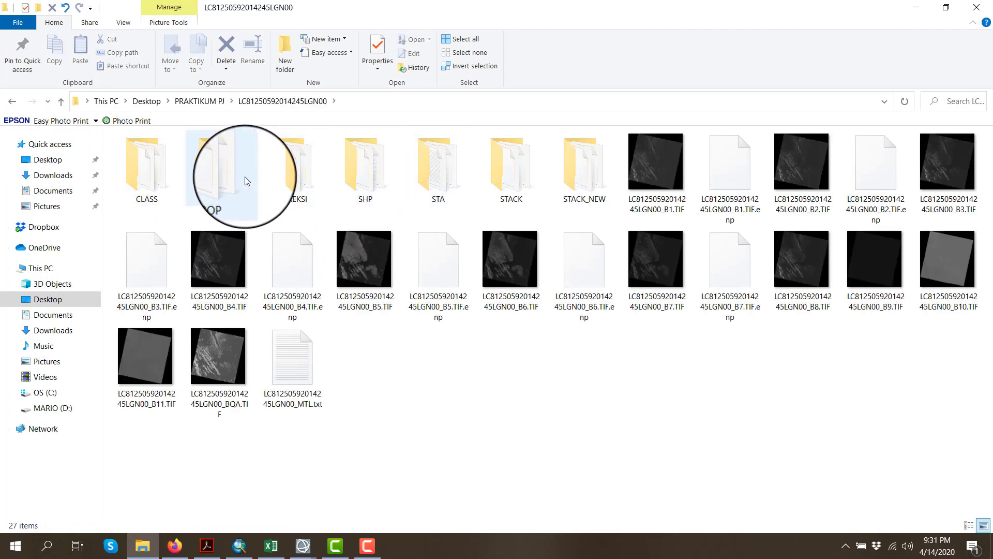
{"action": "double_click", "coordinate": [172, 169]}
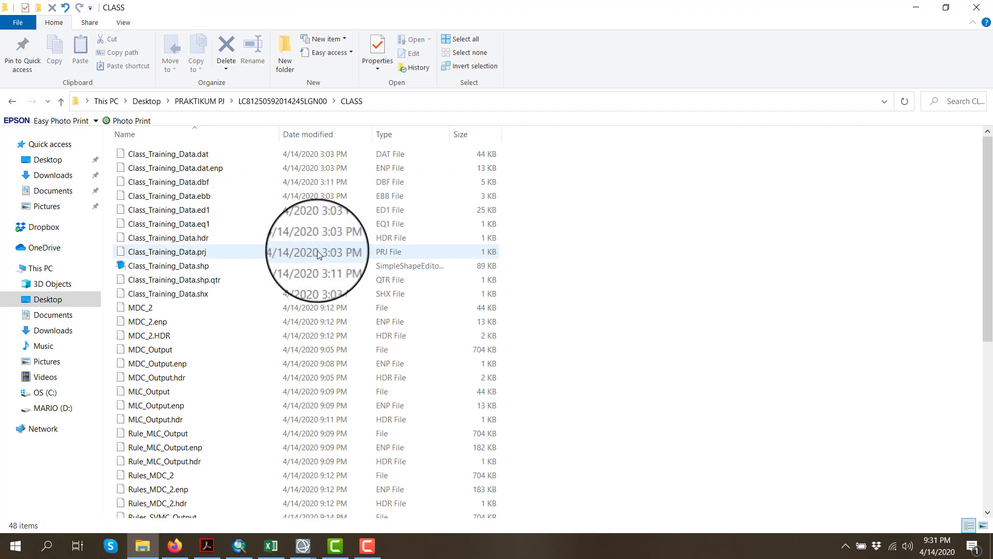
{"action": "scroll", "coordinate": [318, 251], "scroll_direction": "down", "scroll_amount": 7}
{"action": "scroll", "coordinate": [314, 253], "scroll_direction": "up", "scroll_amount": 7}
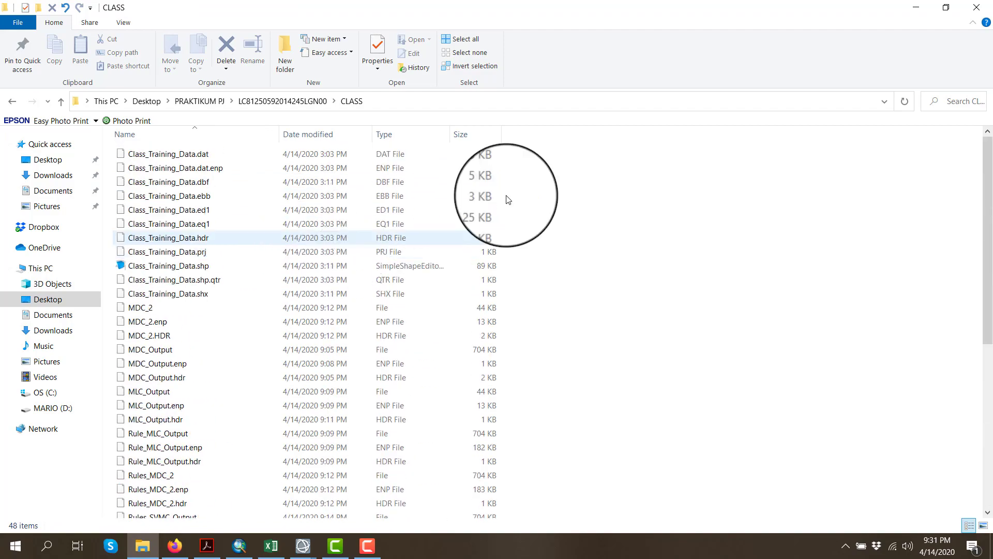
{"action": "left_click", "coordinate": [916, 7]}
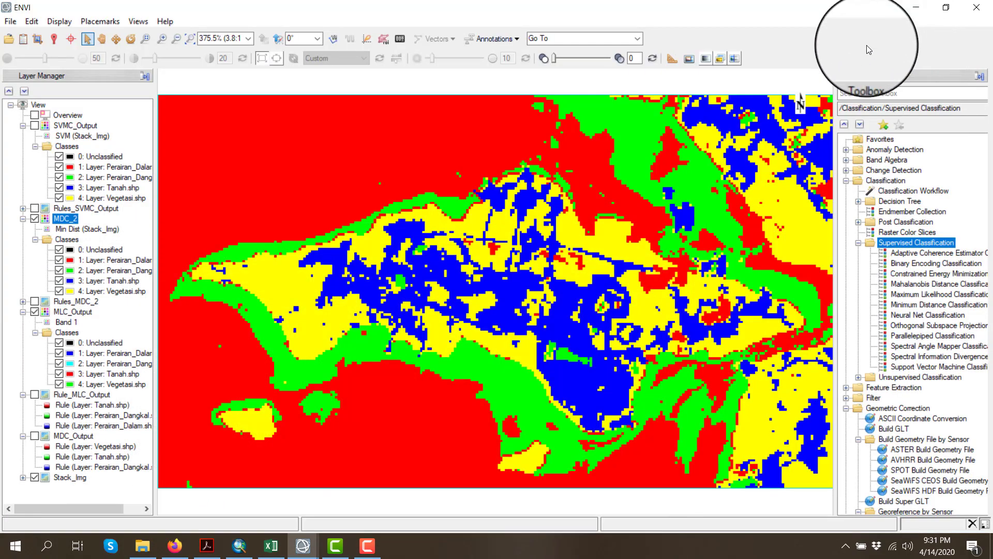